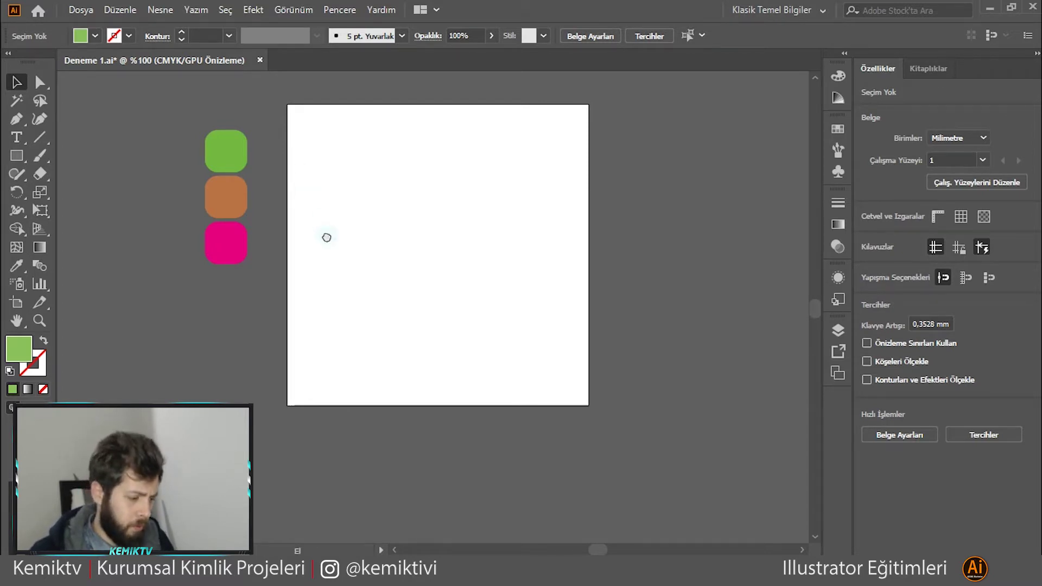
Pan the view, zoom the blank artboard to 150%, and recentre it in the window.
drag(325, 235, 436, 238)
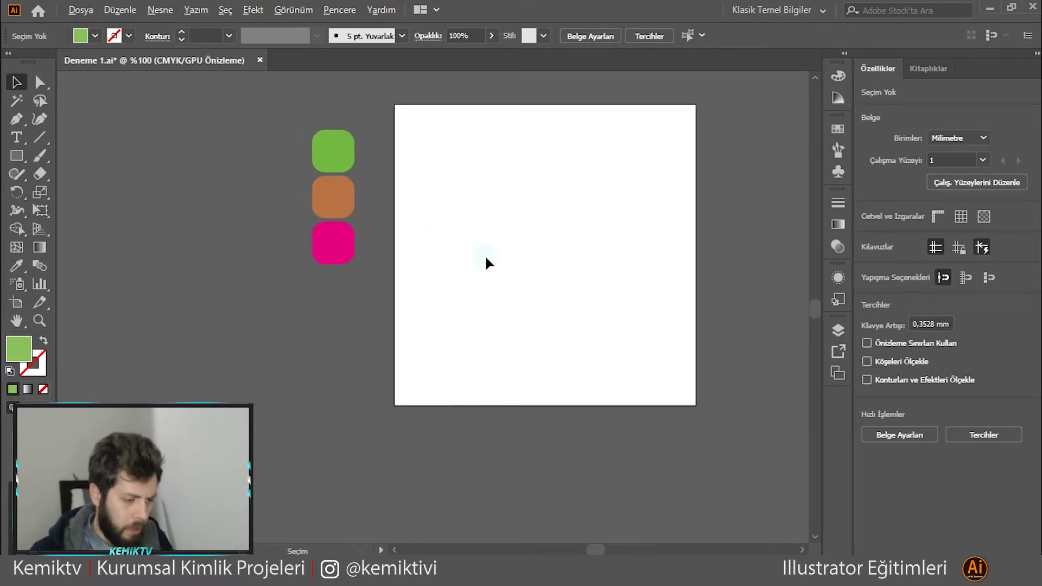
scroll(484, 255, up, 1)
mouse_move(519, 235)
mouse_down()
mouse_move(467, 265)
mouse_move(474, 279)
mouse_up()
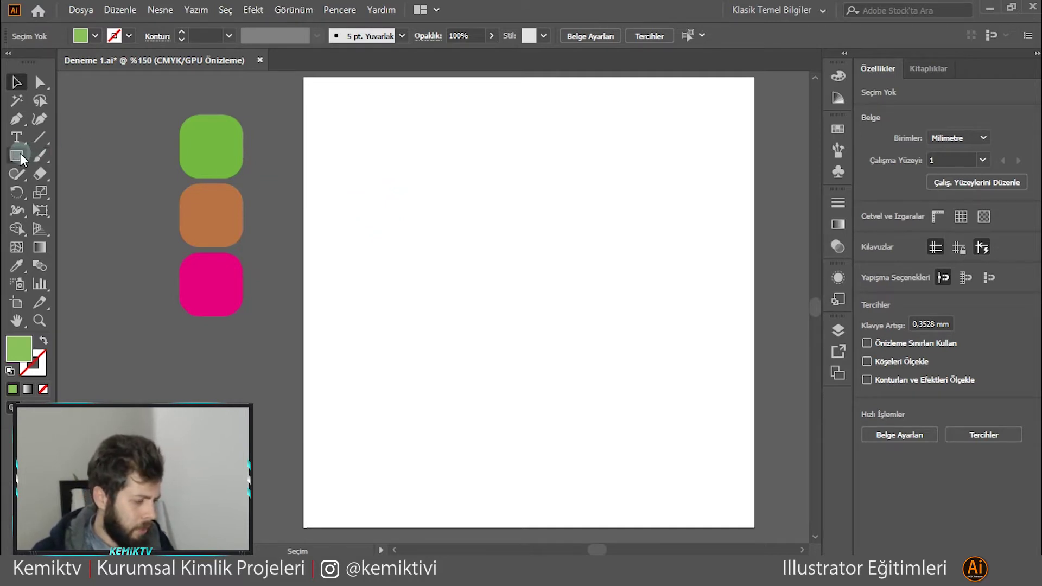
Draw a three-point curved leaf path with the Curvature tool in the upper right.
click(39, 122)
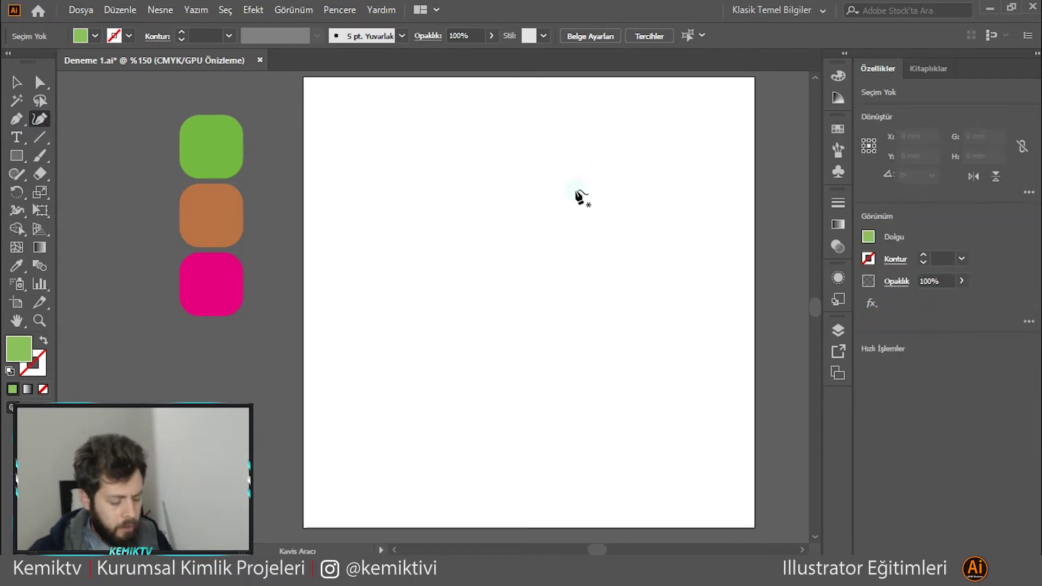
click(555, 135)
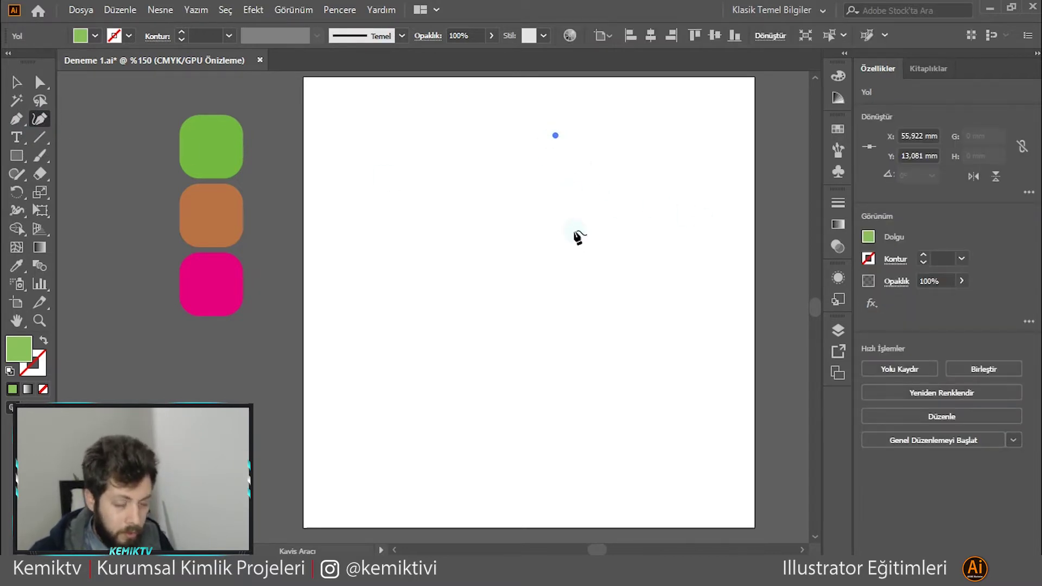
click(568, 200)
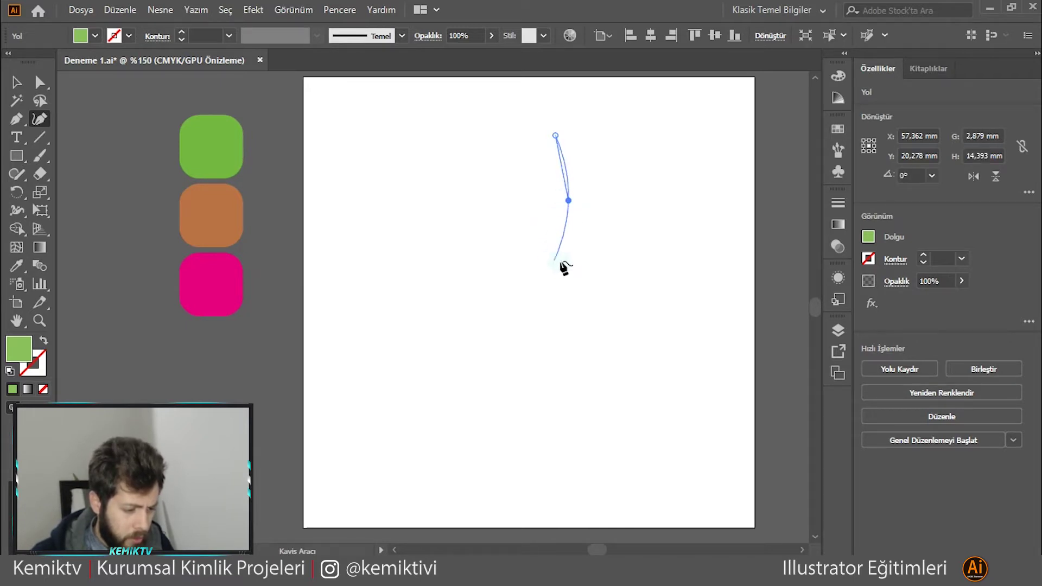
click(554, 261)
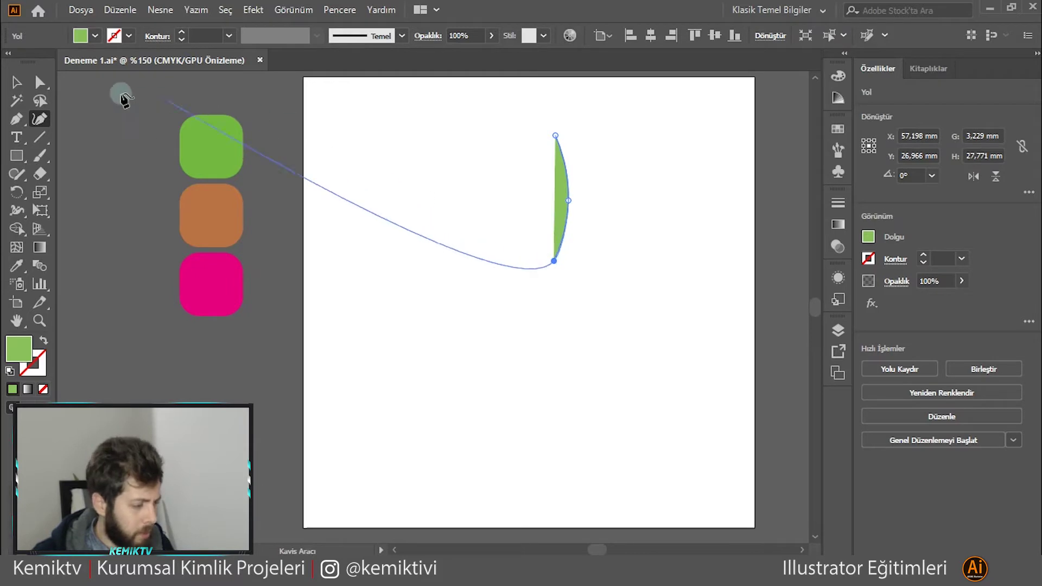
Adjust the leaf's anchors and position into a slim 4.6 × 33.6 mm crescent.
click(36, 81)
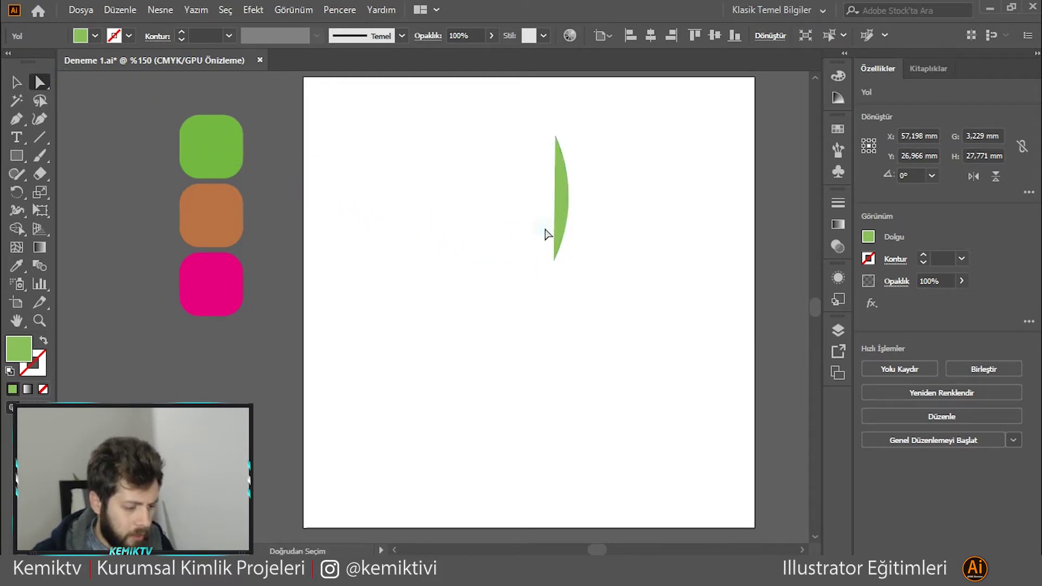
click(568, 201)
click(583, 203)
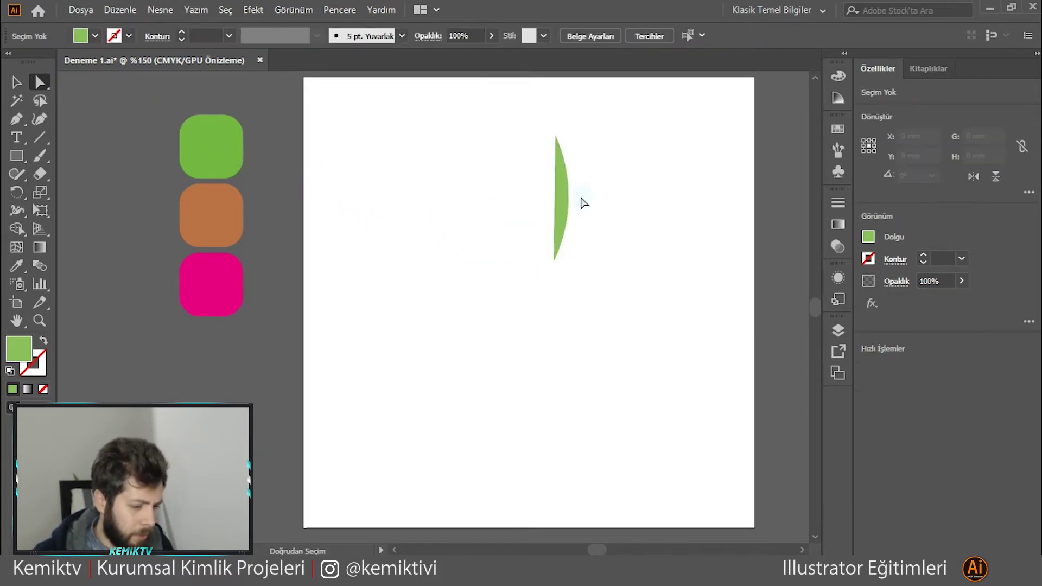
drag(554, 236, 554, 253)
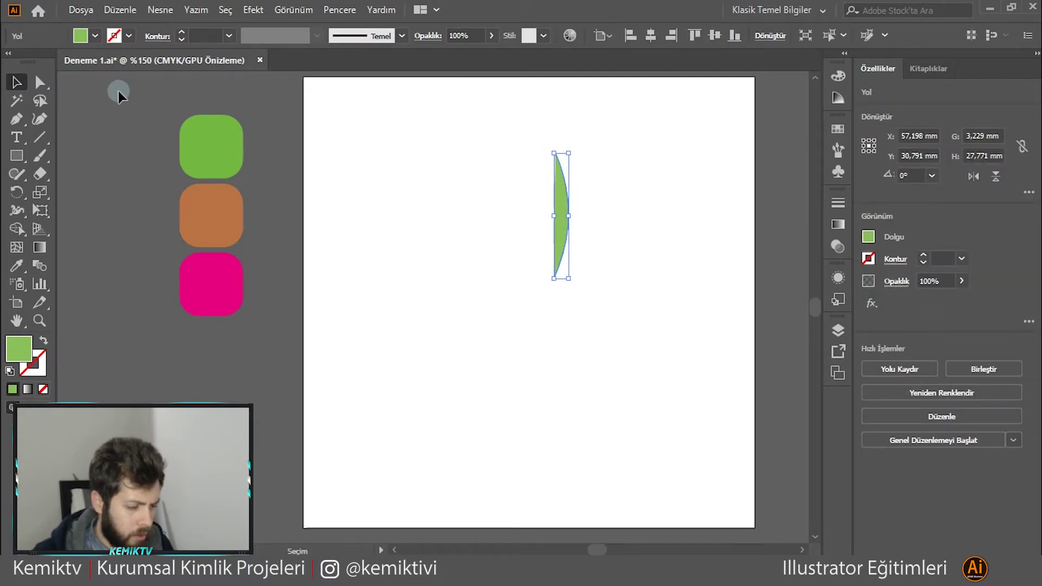
click(40, 84)
drag(553, 279, 559, 284)
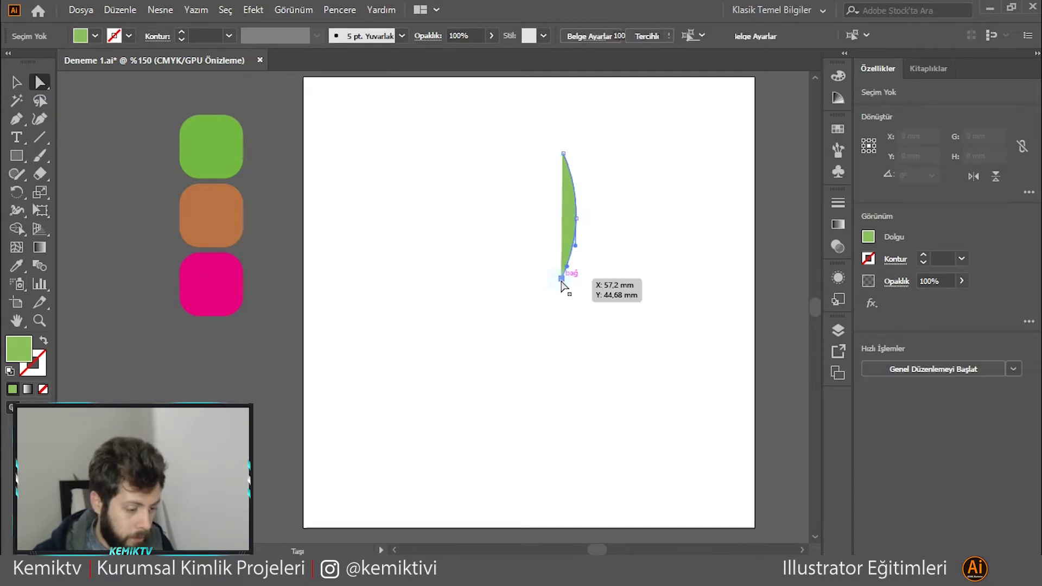
mouse_move(559, 282)
mouse_down()
mouse_move(559, 293)
mouse_move(584, 290)
mouse_move(564, 289)
mouse_up()
click(588, 326)
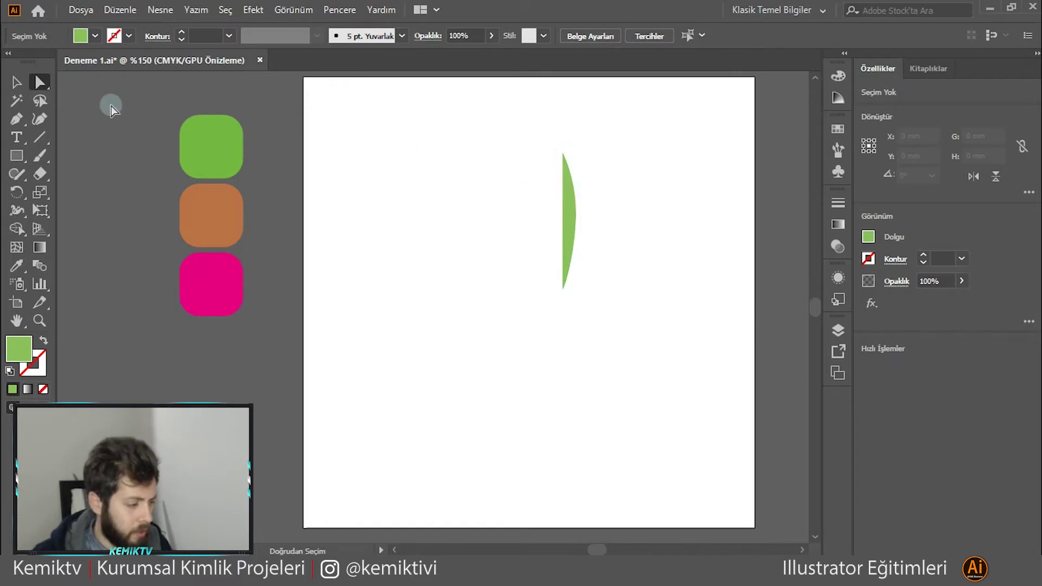
click(575, 217)
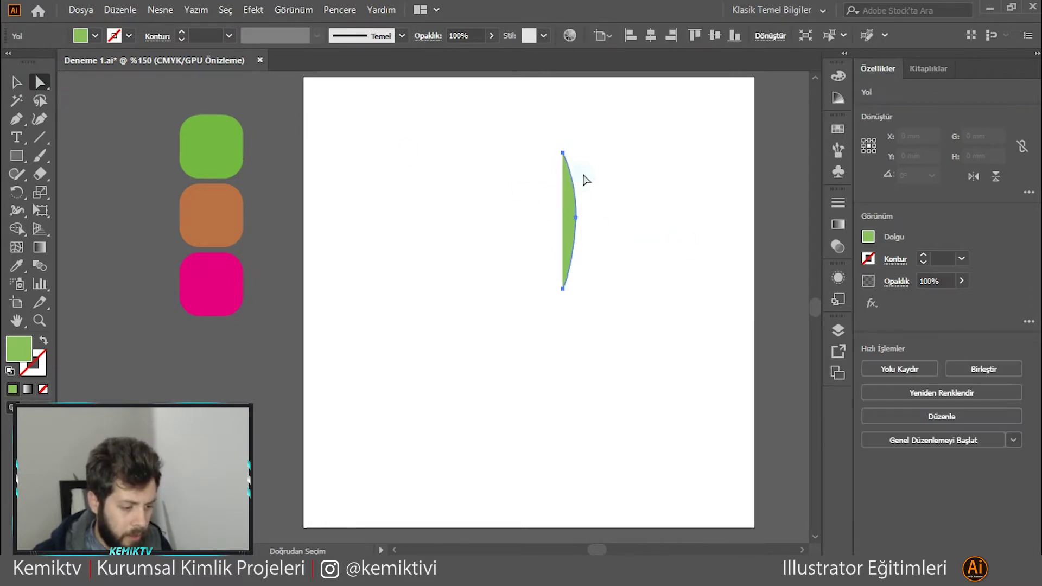
drag(564, 156, 561, 129)
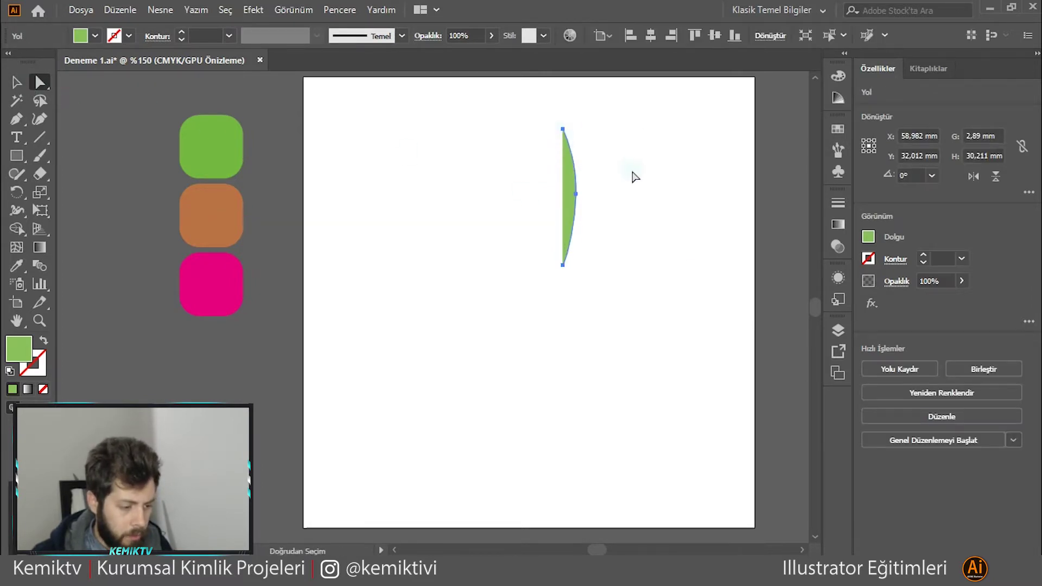
key(ctrl+z)
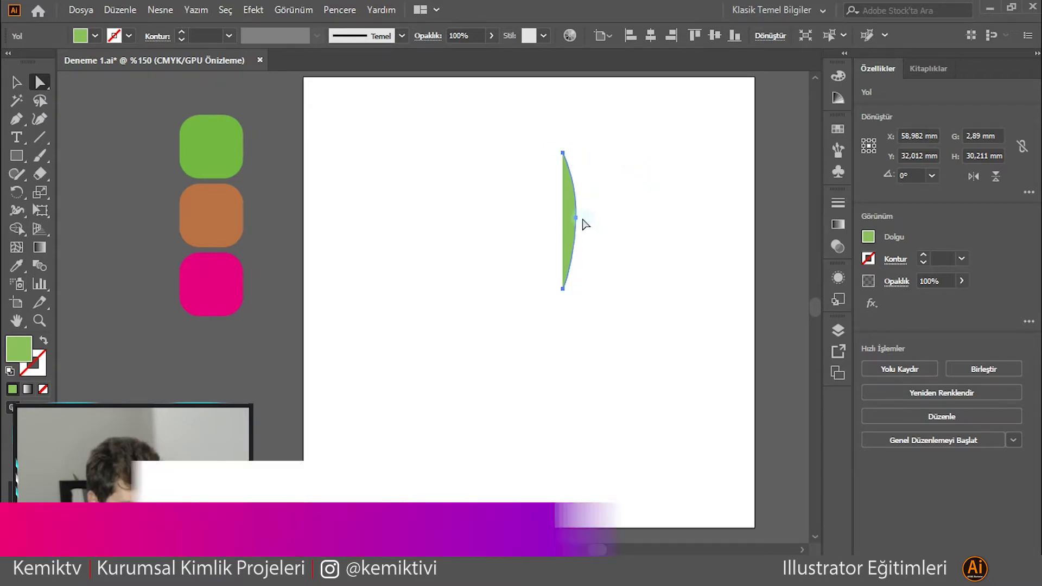
mouse_move(582, 218)
mouse_down()
mouse_move(600, 220)
mouse_move(596, 228)
mouse_up()
Lower the leaf's bottom point, raise its top, and bulge its right side outward.
click(40, 119)
click(576, 290)
drag(576, 289, 576, 303)
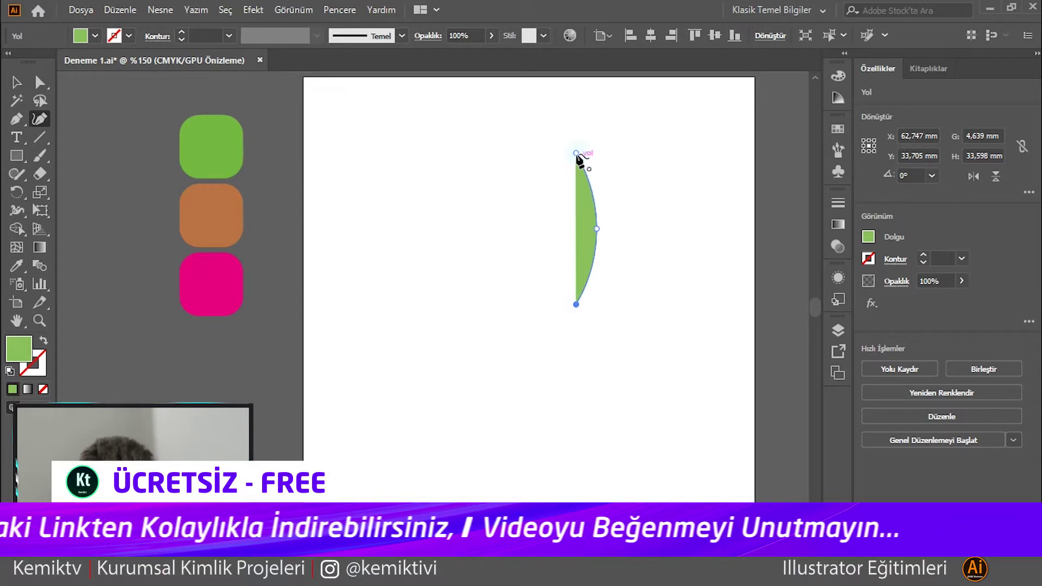
drag(576, 153, 574, 140)
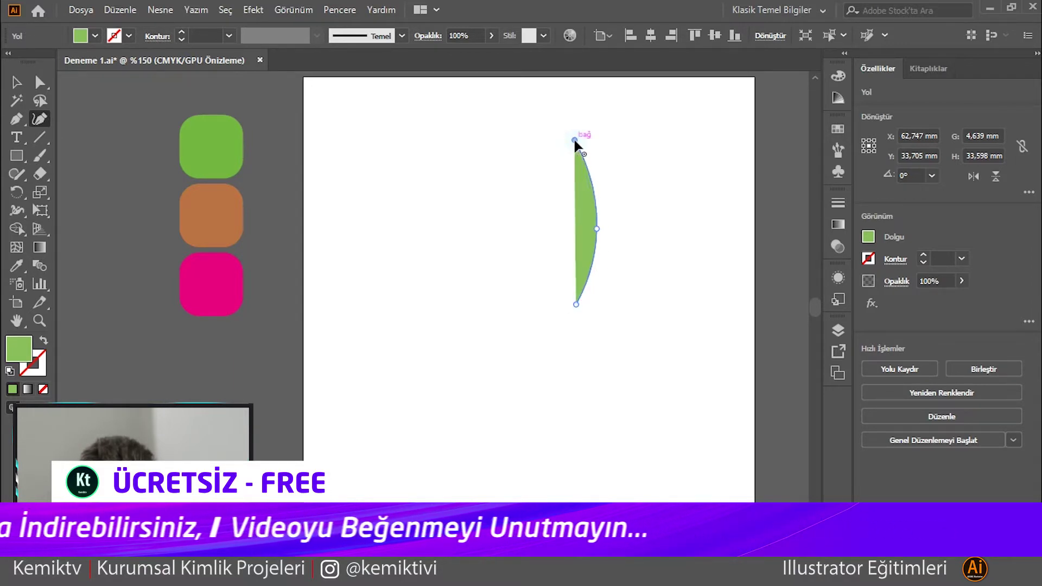
drag(596, 228, 608, 223)
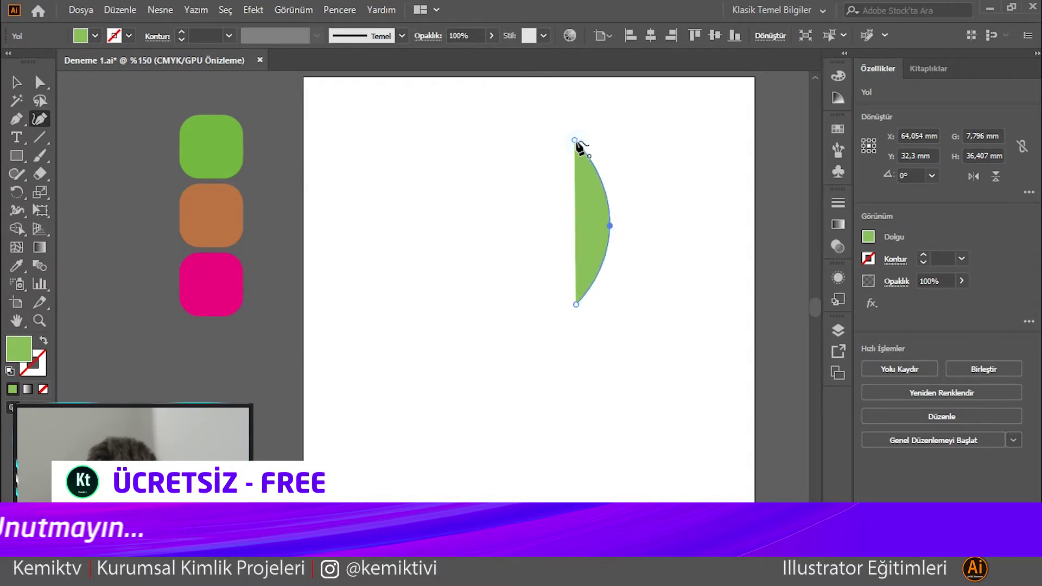
drag(575, 140, 575, 109)
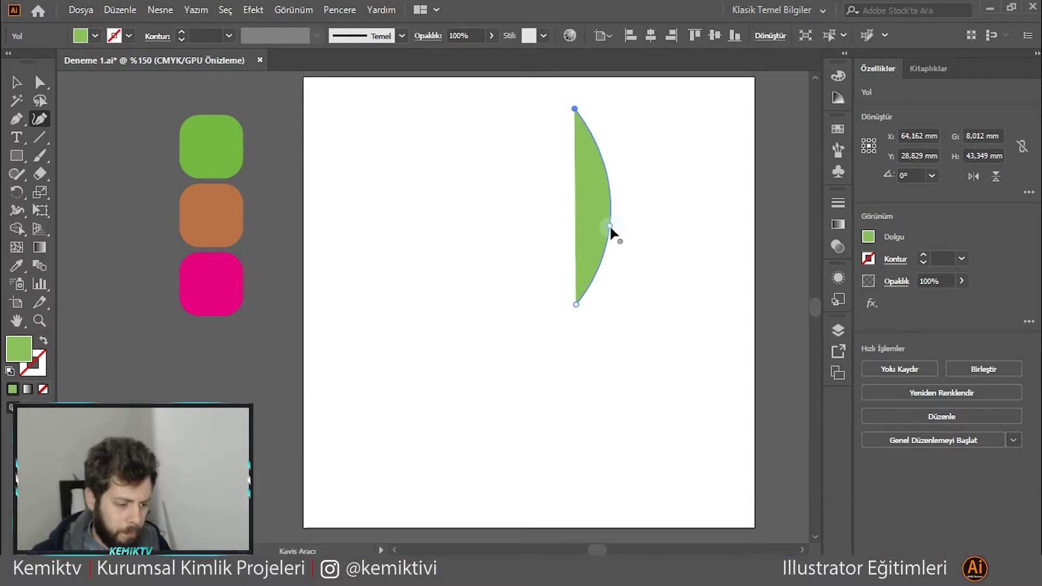
Try an Alt-drag copy of the leaf, undo it, and reselect the leaf.
click(16, 82)
click(338, 200)
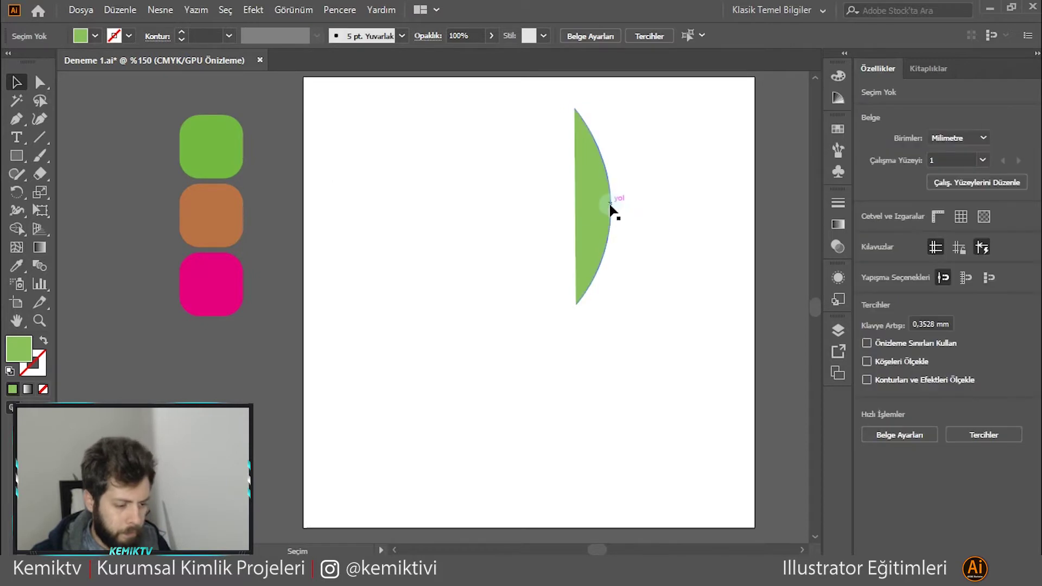
click(609, 208)
click(599, 201)
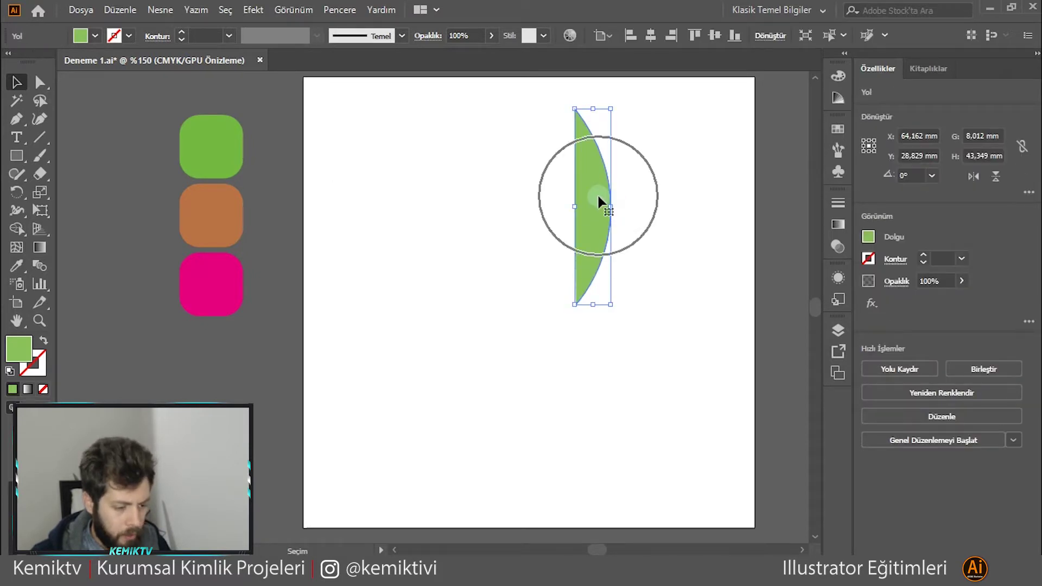
drag(587, 201, 478, 194)
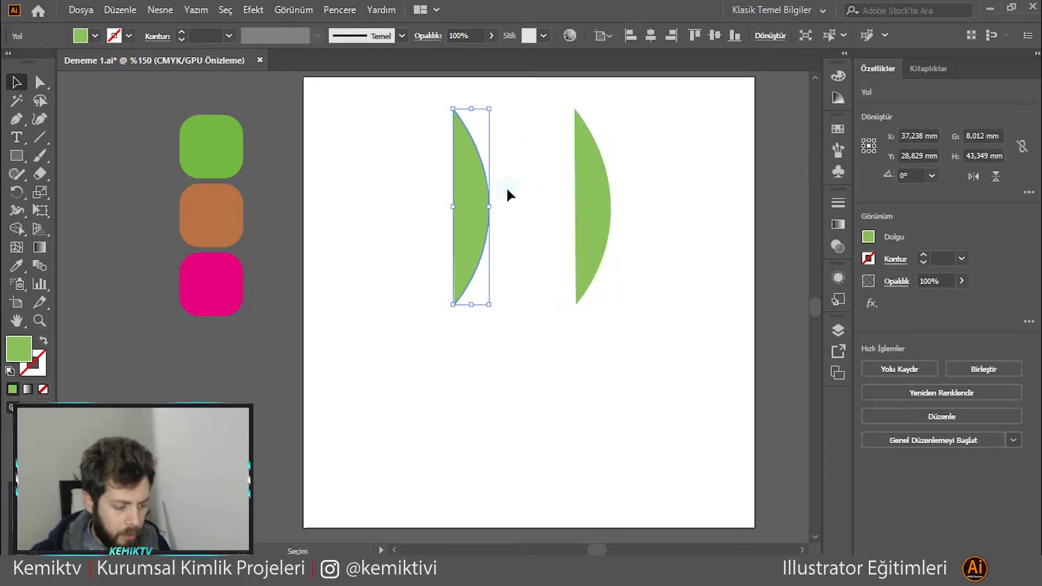
key(ctrl+z)
click(423, 124)
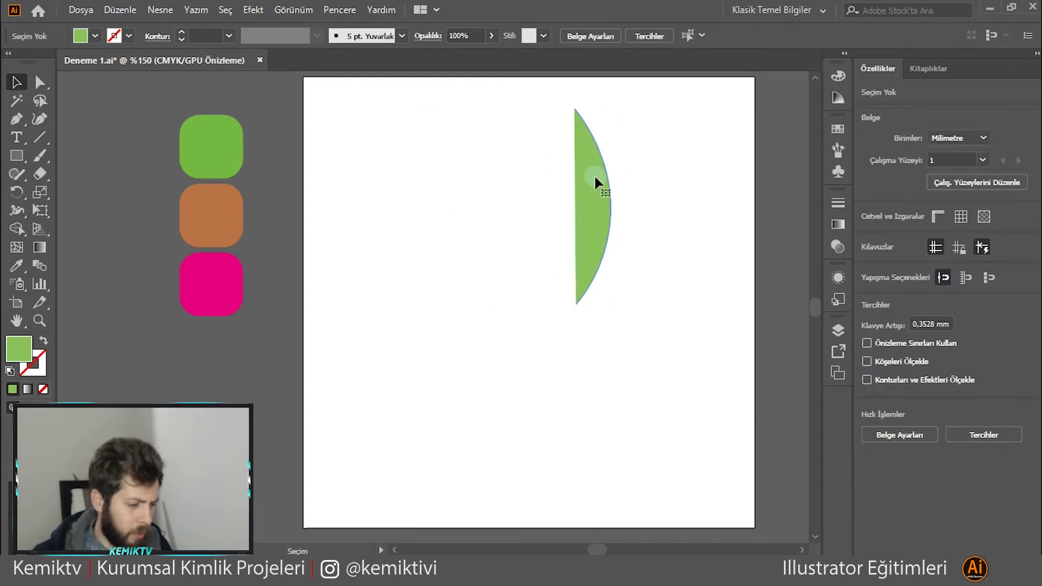
click(594, 176)
Remove the leaf's fill and give it a black stroke.
click(95, 36)
click(10, 61)
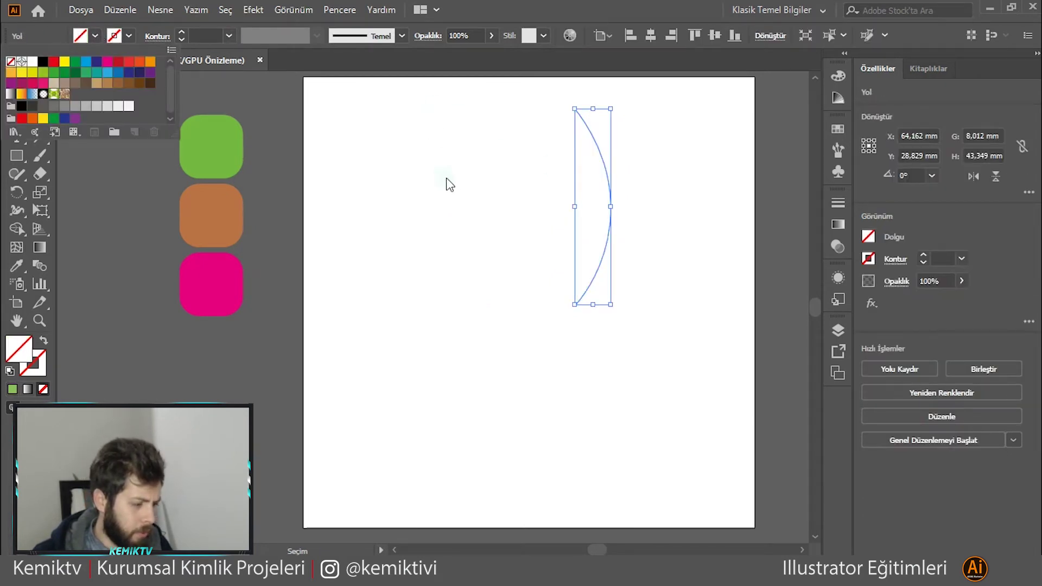
click(122, 38)
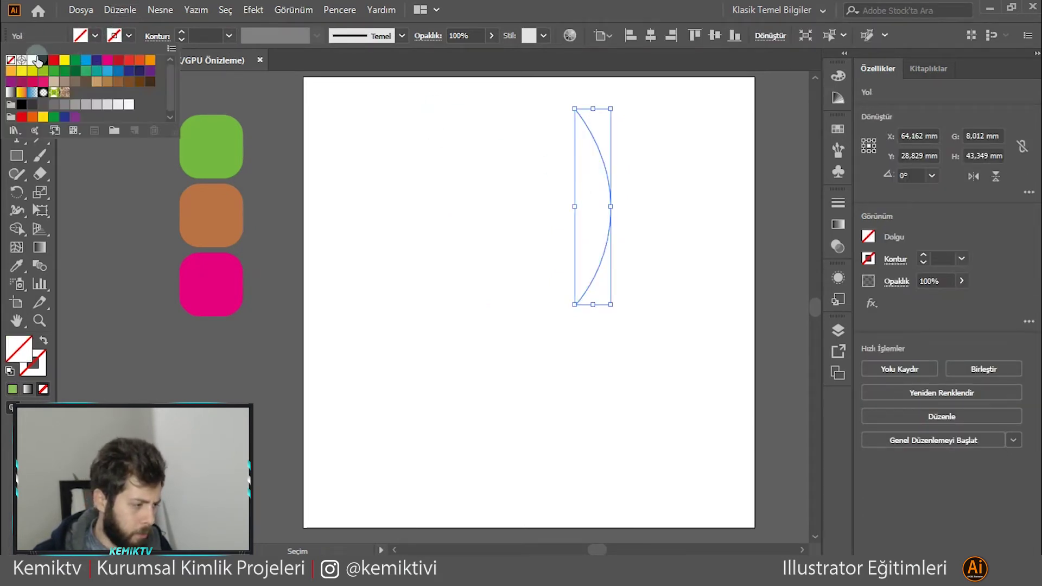
click(43, 60)
Apply a width profile tapering both ends and set stroke weight to 5 pt.
click(289, 37)
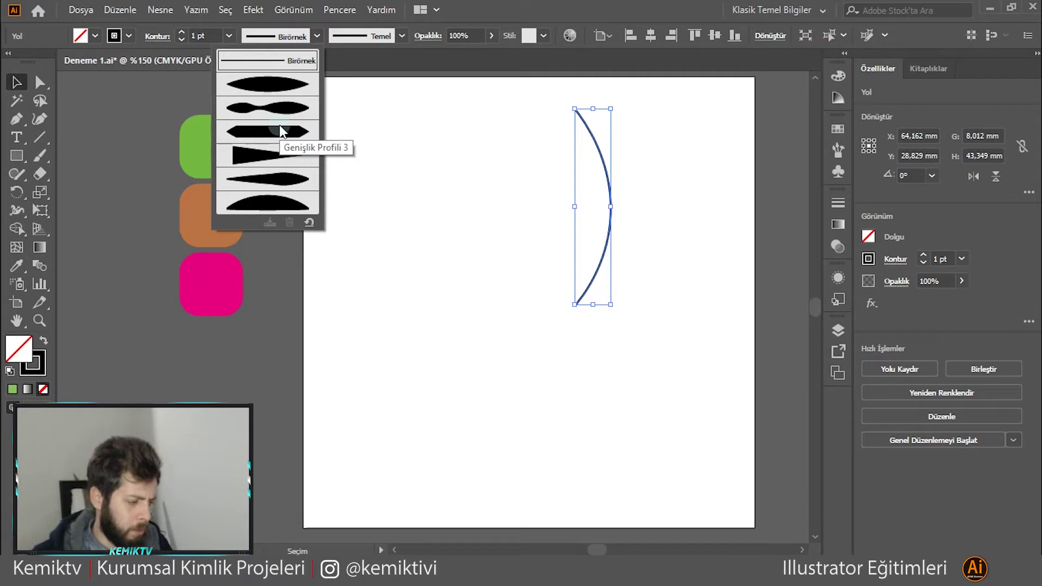
click(278, 184)
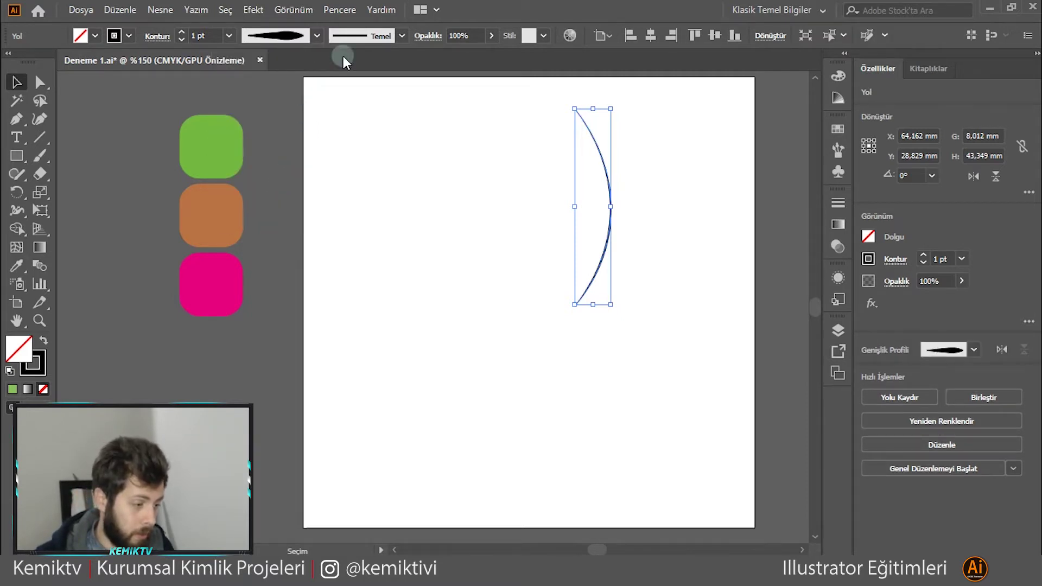
click(217, 35)
text(5)
key(Return)
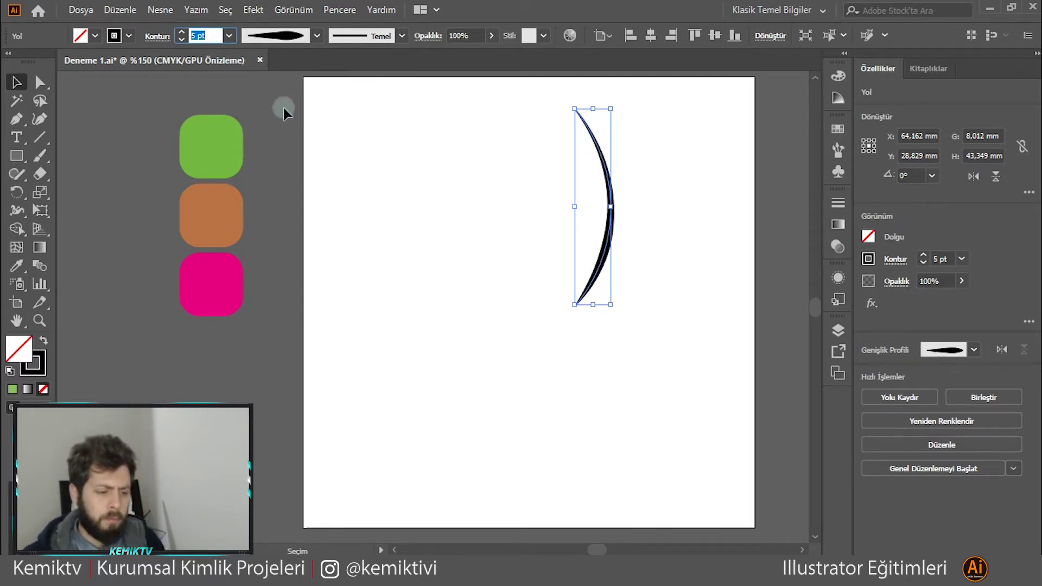
click(483, 194)
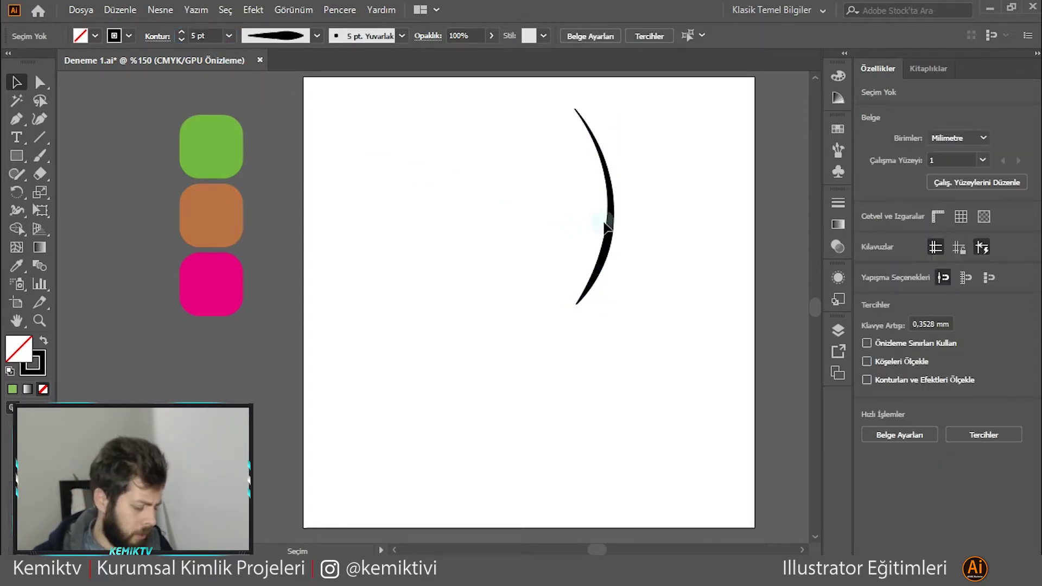
Copy the tapered curve and reflect the copy vertically via Dönüştür > Yansıt.
click(610, 220)
mouse_move(611, 220)
mouse_down()
mouse_move(573, 220)
mouse_move(566, 236)
mouse_up()
key(ctrl+z)
right_click(562, 222)
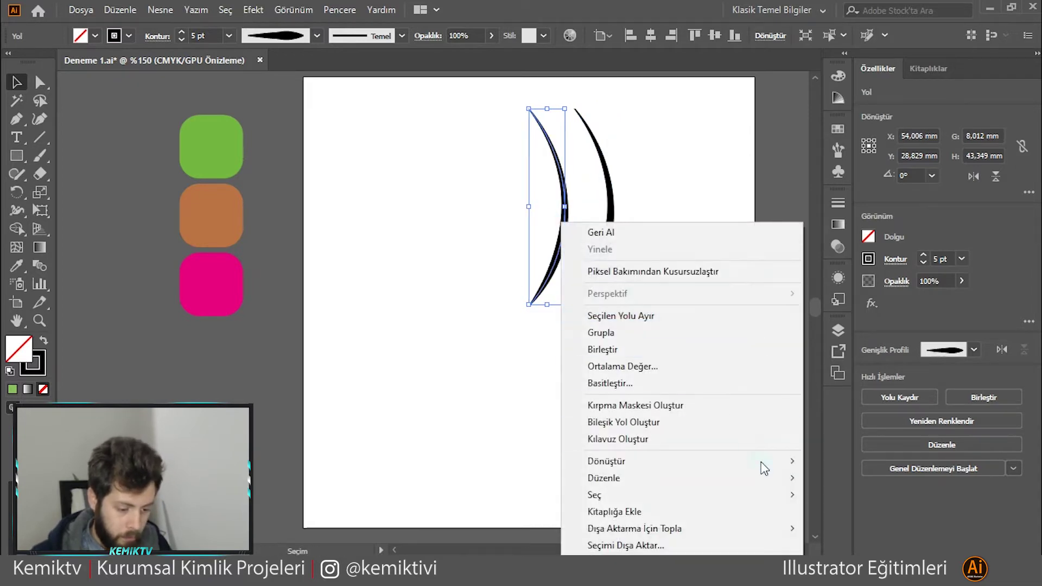
mouse_move(606, 461)
click(848, 400)
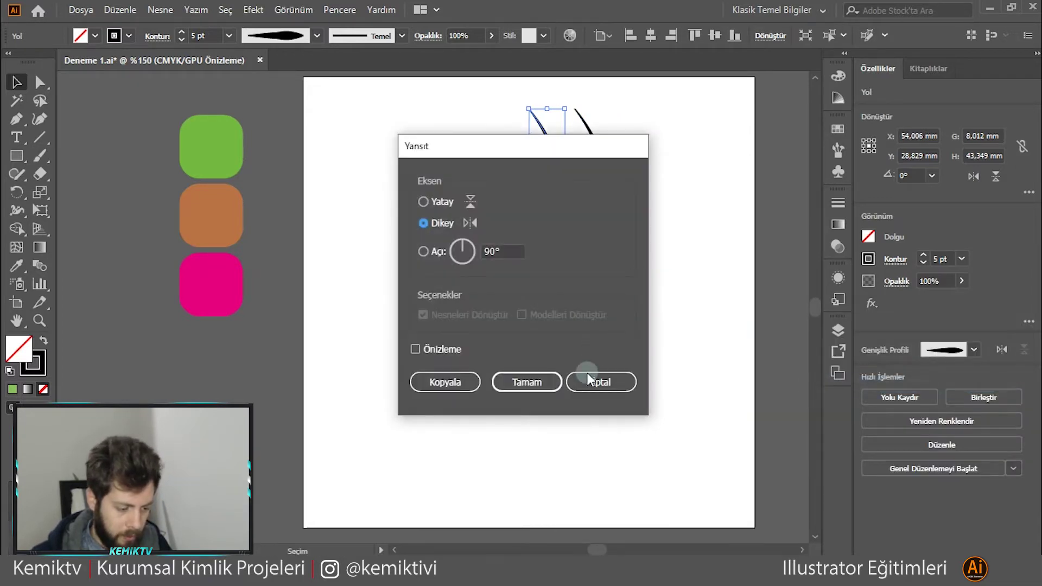
click(528, 382)
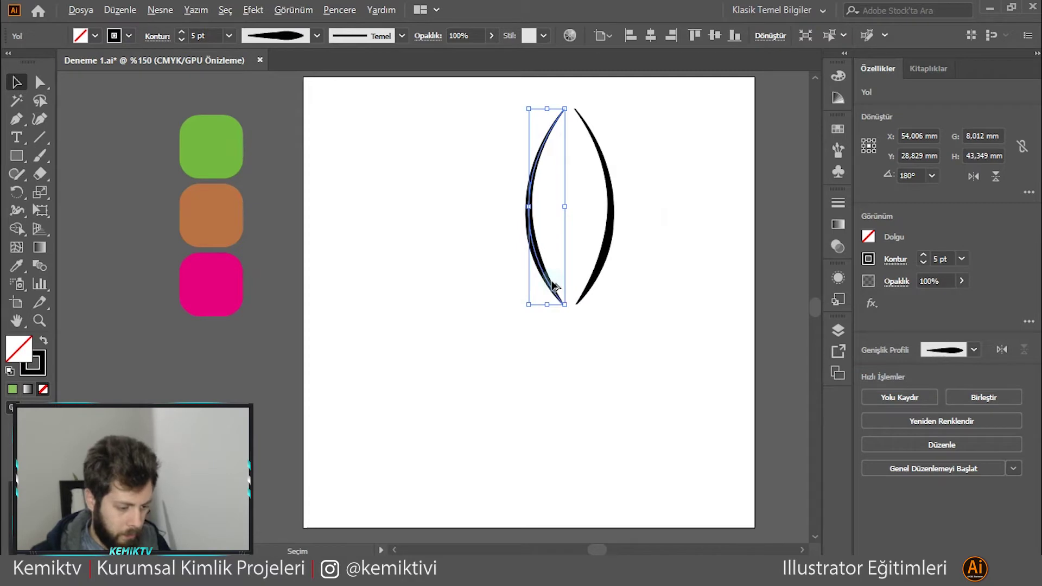
Slide the mirrored curve right so both halves close into a lens.
scroll(553, 285, up, 1)
drag(556, 292, 562, 288)
scroll(569, 295, up, 3)
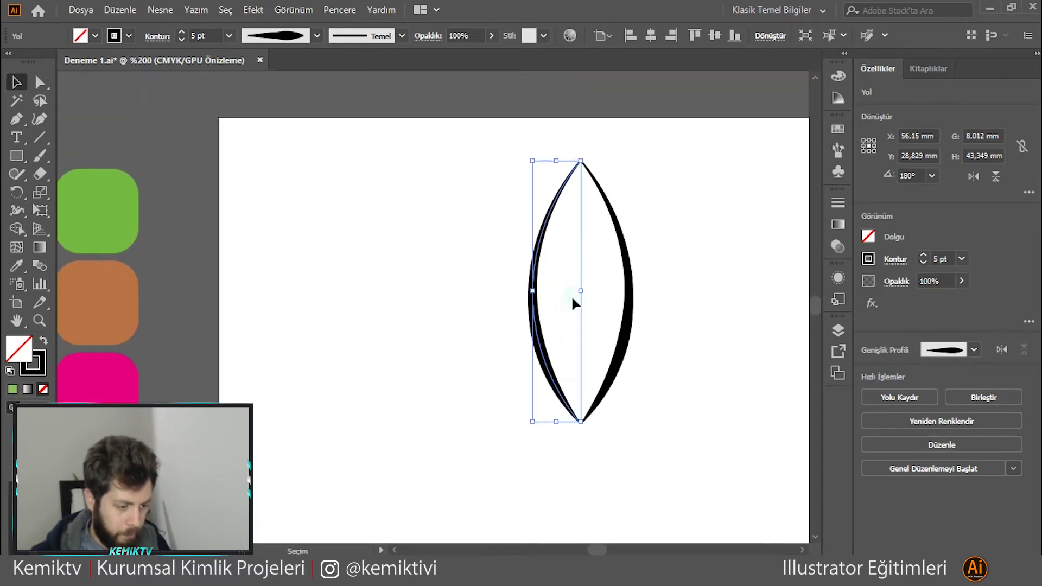
scroll(587, 175, up, 2)
scroll(545, 174, down, 2)
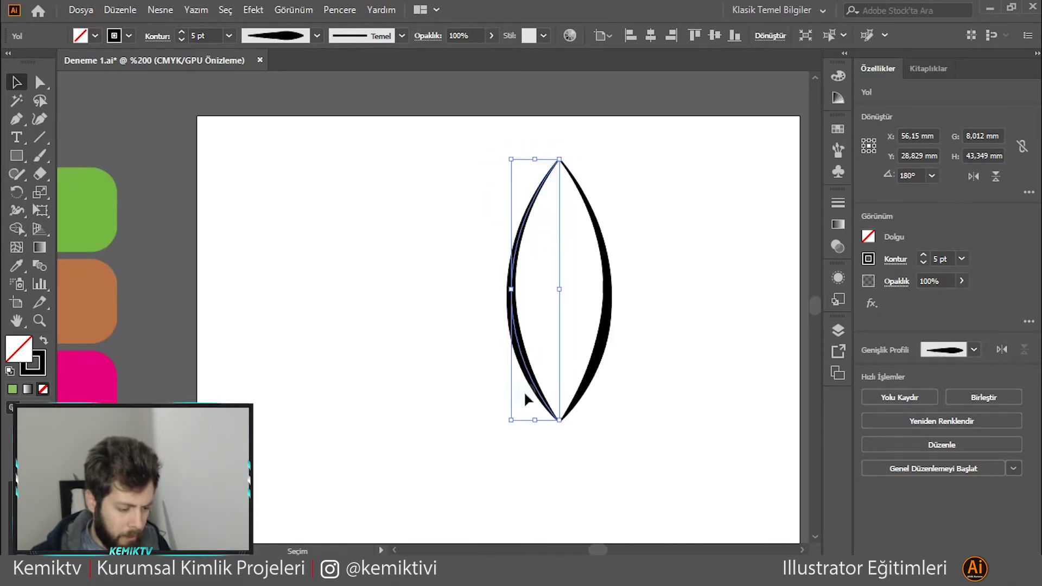
scroll(537, 468, up, 3)
scroll(564, 407, up, 2)
scroll(647, 233, down, 2)
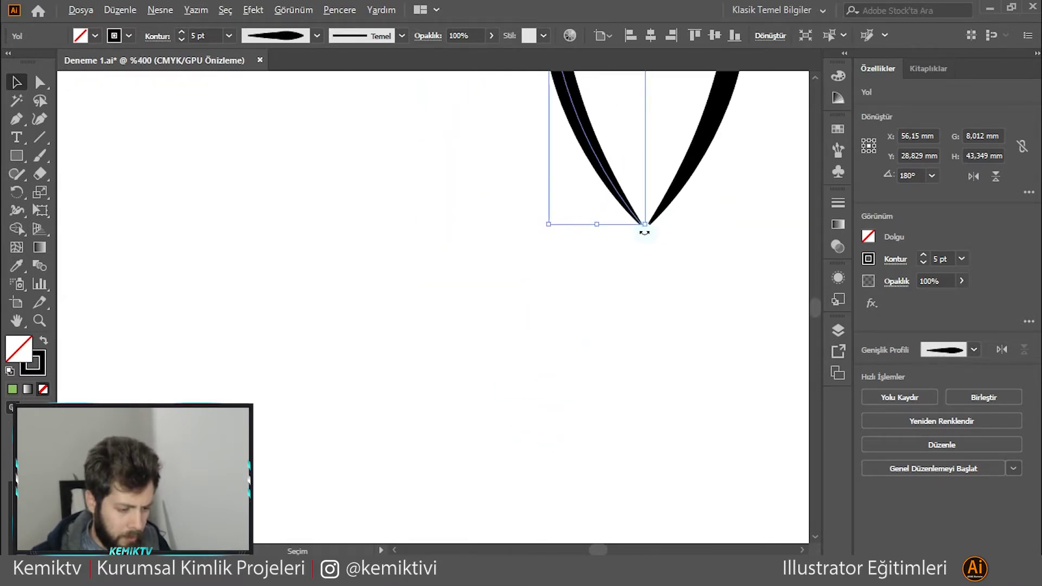
scroll(646, 245, down, 2)
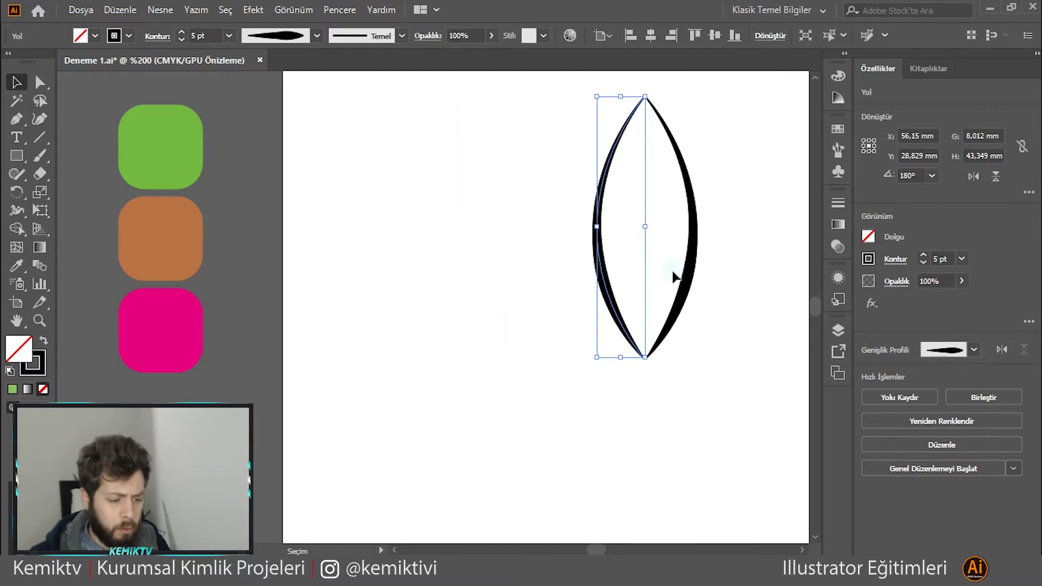
scroll(646, 266, down, 2)
Recentre the view and select both halves of the lens-shaped leaf.
drag(716, 265, 578, 285)
scroll(580, 289, up, 1)
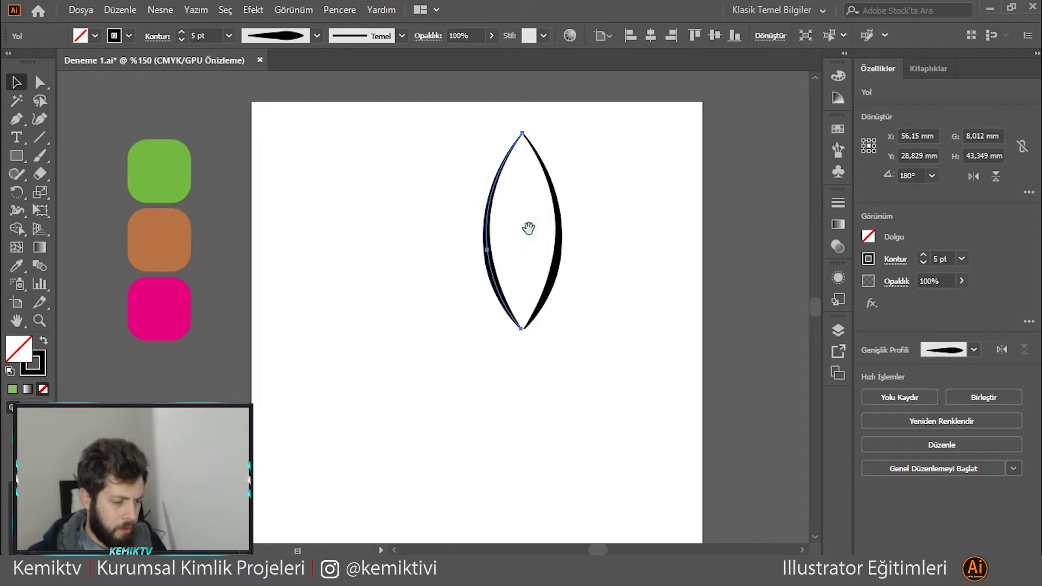
mouse_move(528, 228)
mouse_down()
mouse_move(548, 242)
mouse_move(537, 215)
mouse_up()
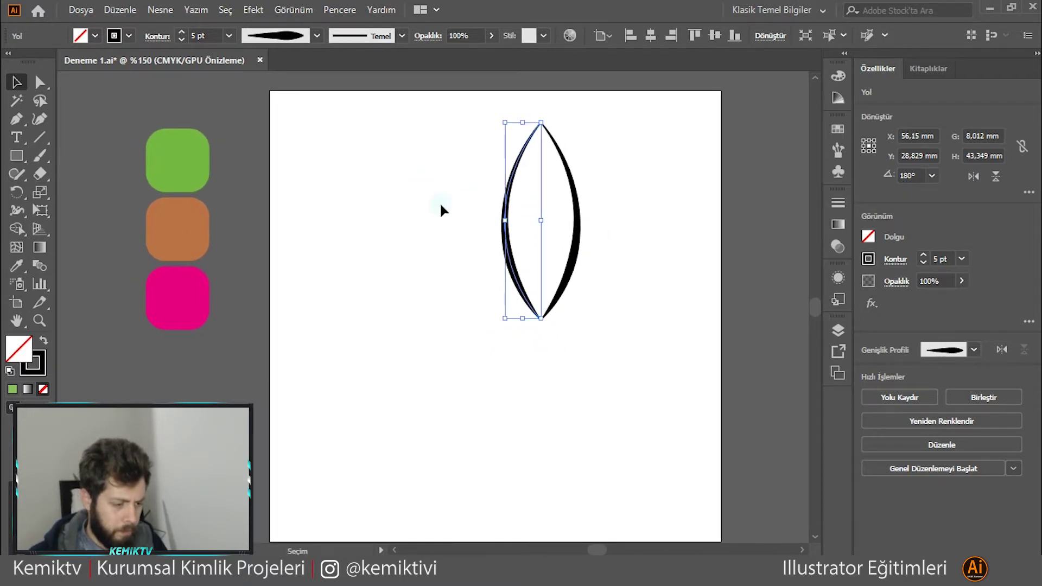
mouse_move(441, 212)
mouse_down()
mouse_move(581, 244)
mouse_move(502, 246)
mouse_up()
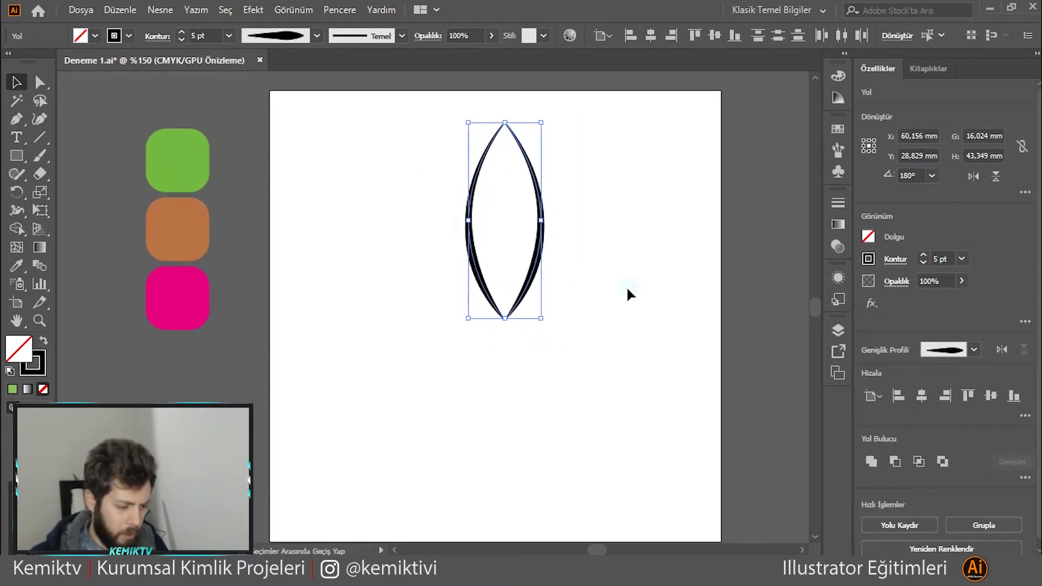
click(425, 288)
drag(396, 281, 455, 304)
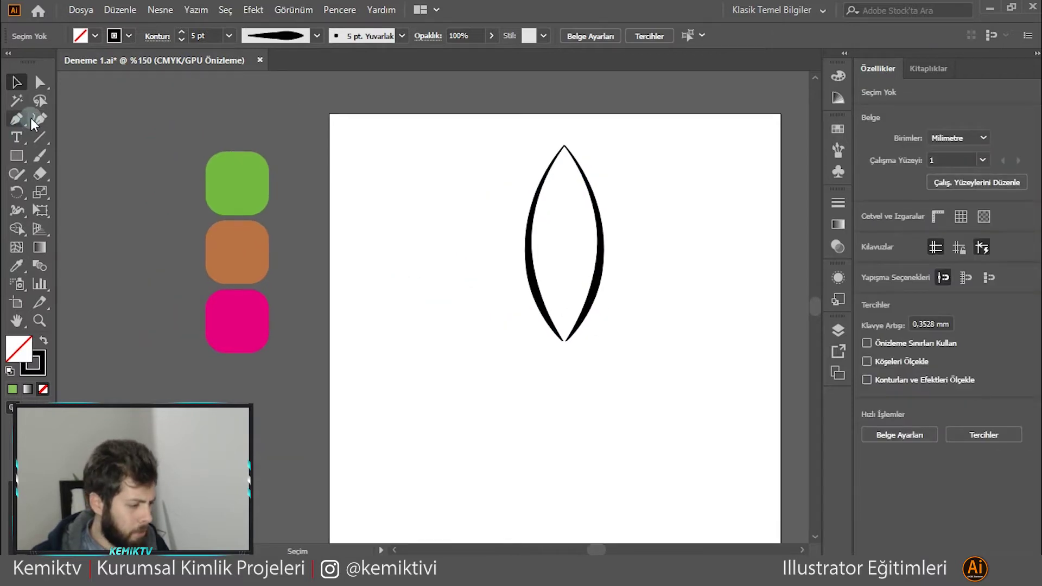
click(39, 119)
Draw a closed, tilted oval leaf overlapping the right side of the lens.
click(585, 262)
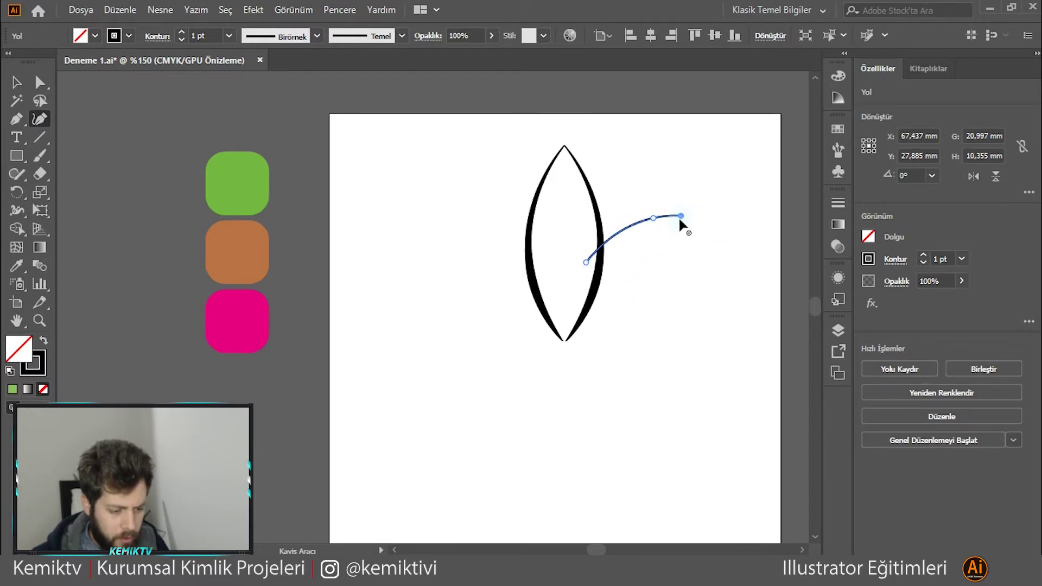
click(608, 306)
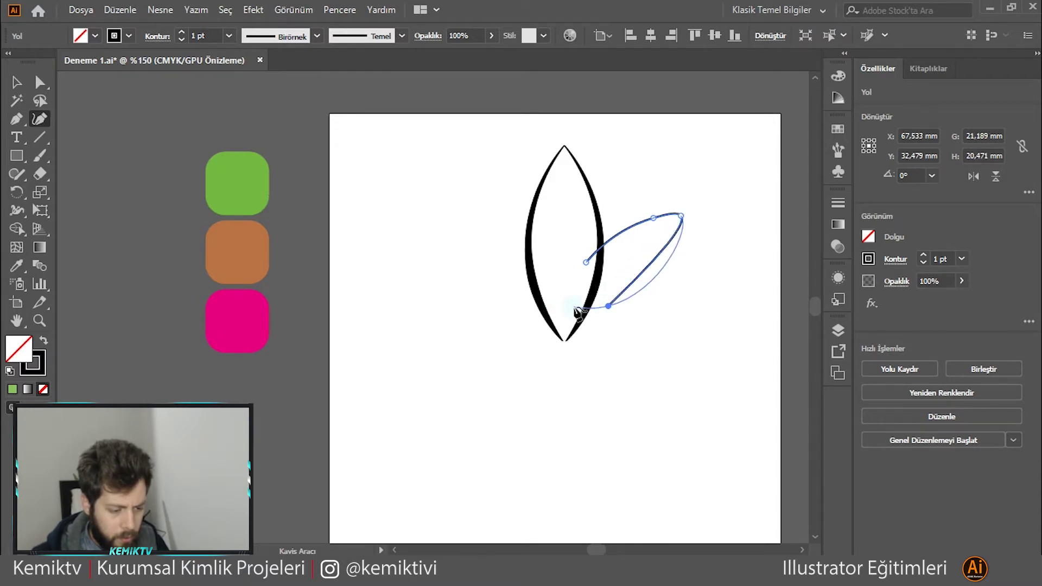
click(574, 307)
click(587, 263)
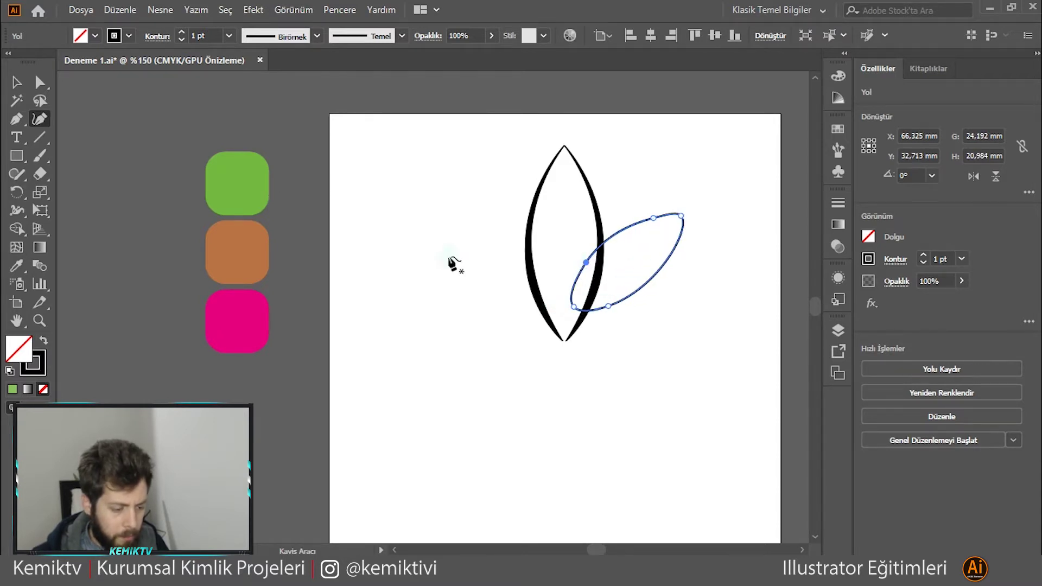
Send the oval leaf behind the first leaf with Düzenle > En Alta Gönder.
click(18, 83)
click(514, 264)
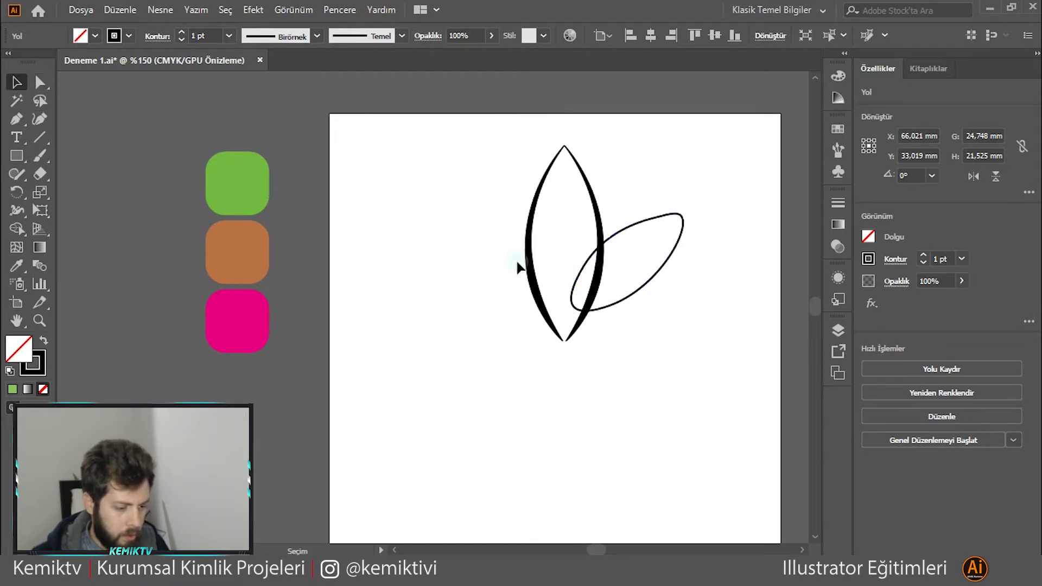
right_click(644, 220)
mouse_move(682, 478)
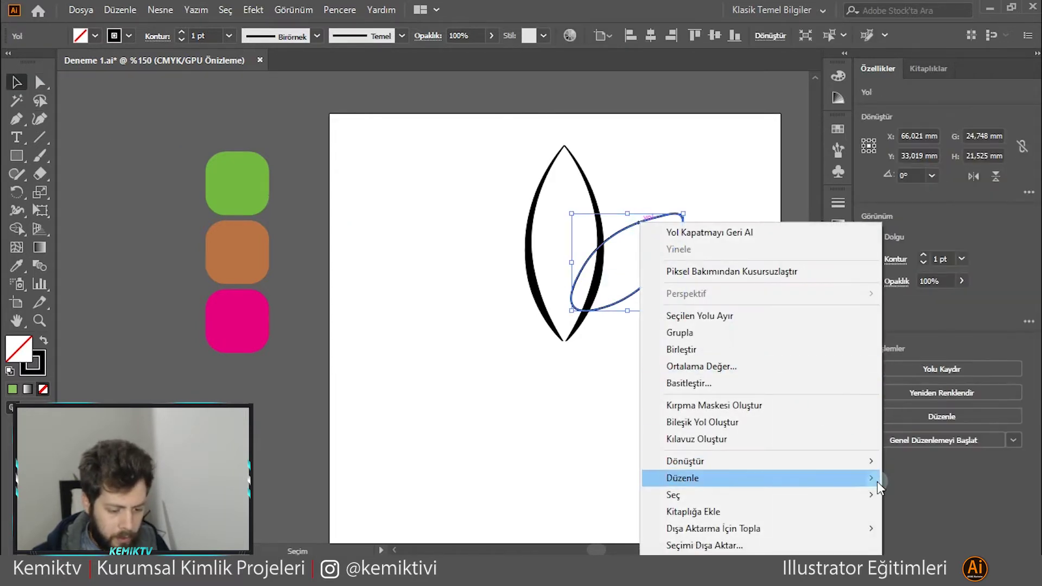
click(602, 525)
click(544, 270)
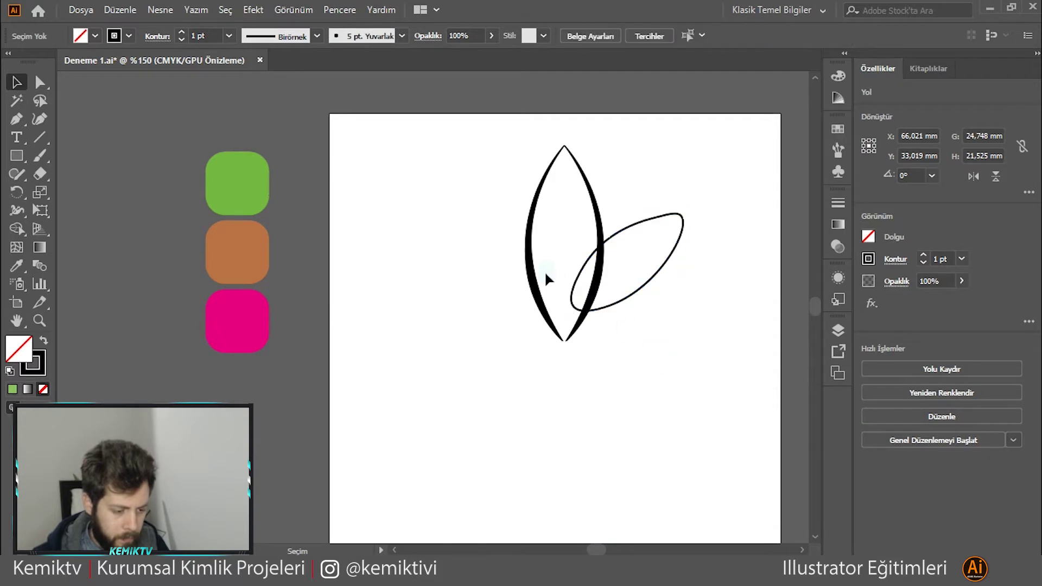
click(596, 211)
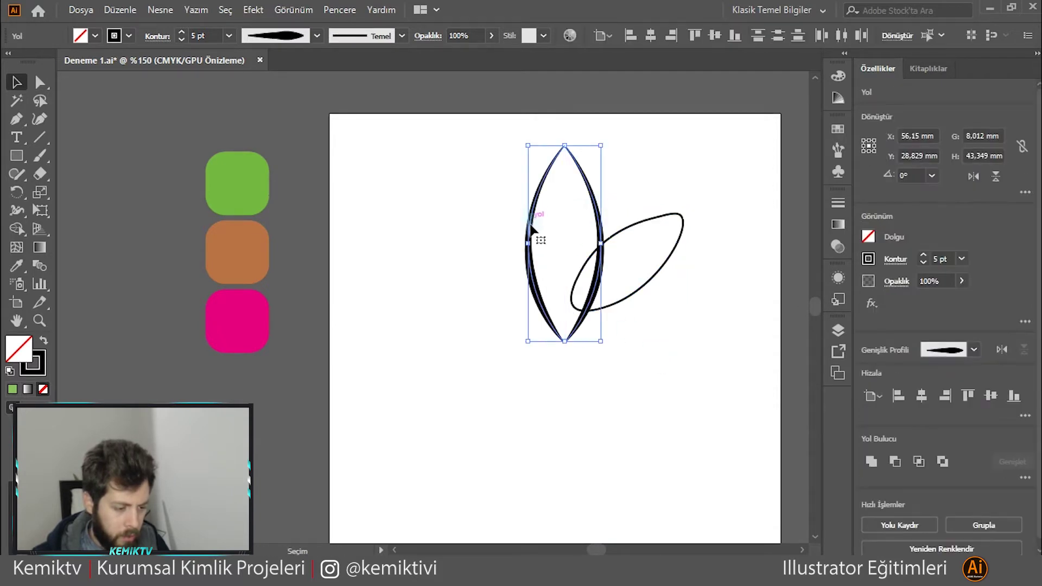
Give the slanted oval leaf a 3 pt stroke with the tapered elliptical width profile.
click(409, 238)
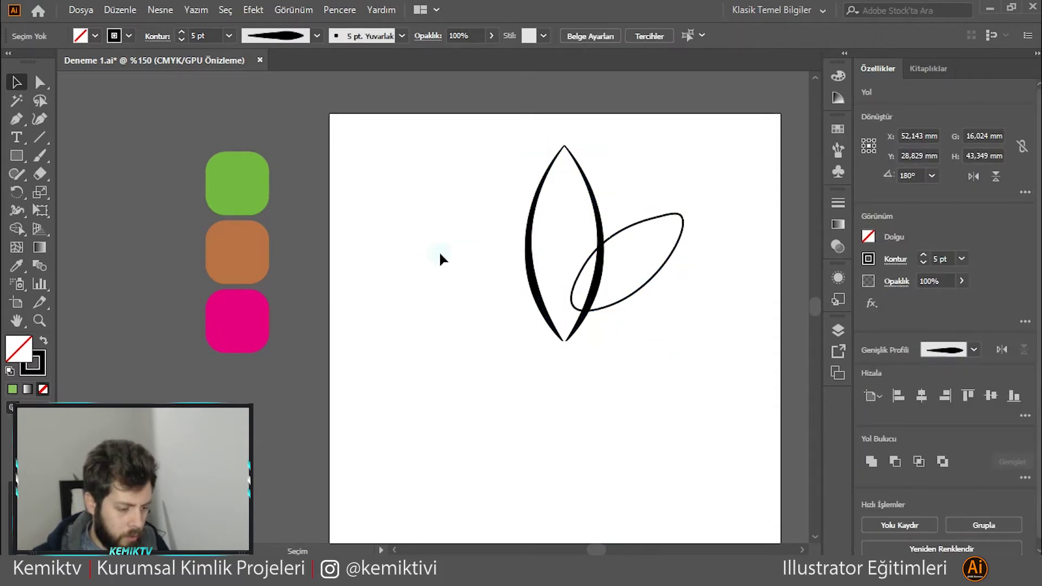
click(683, 217)
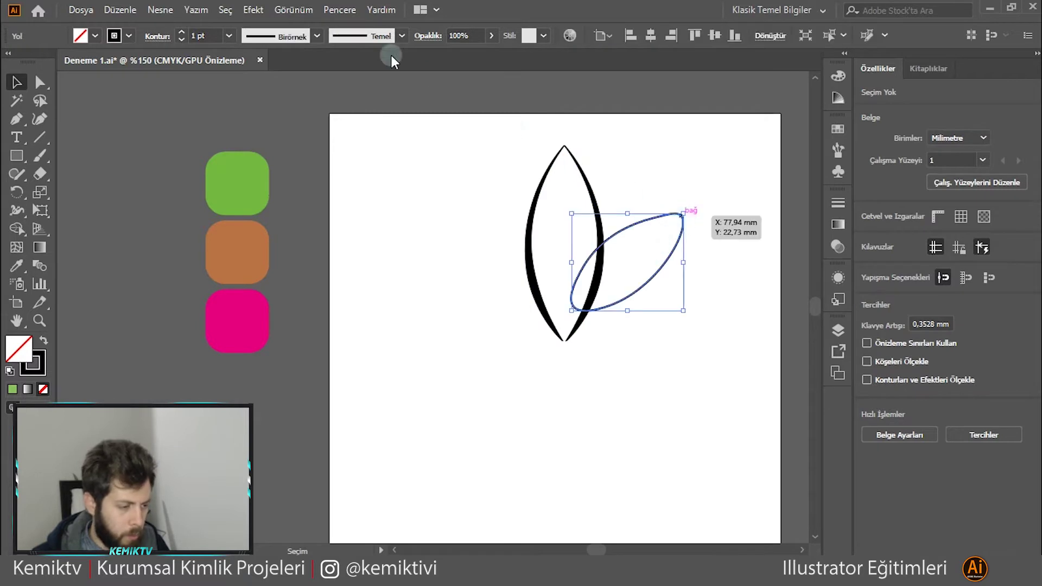
key(Up)
key(Up)
click(278, 36)
click(285, 92)
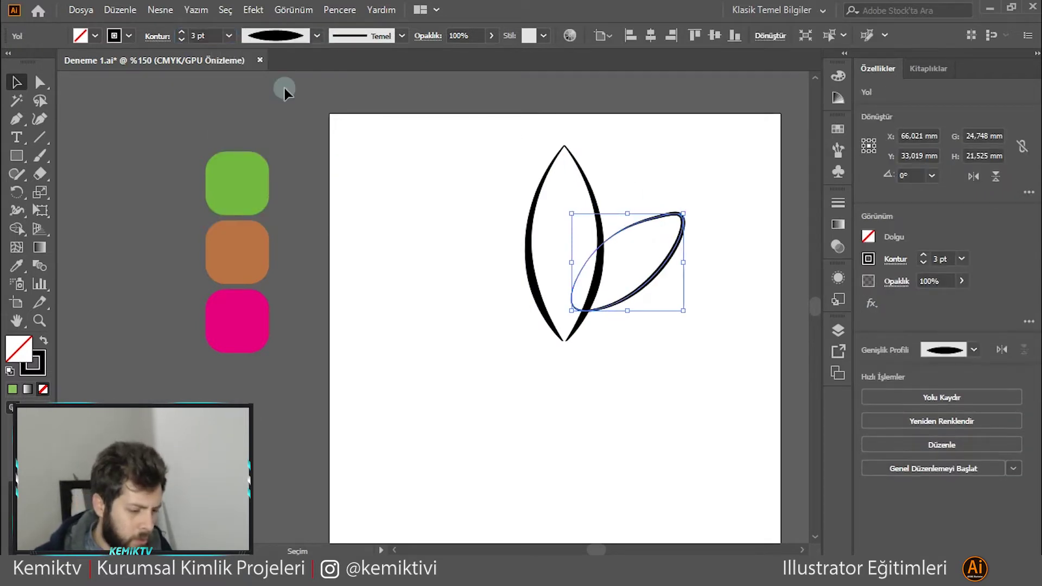
click(347, 145)
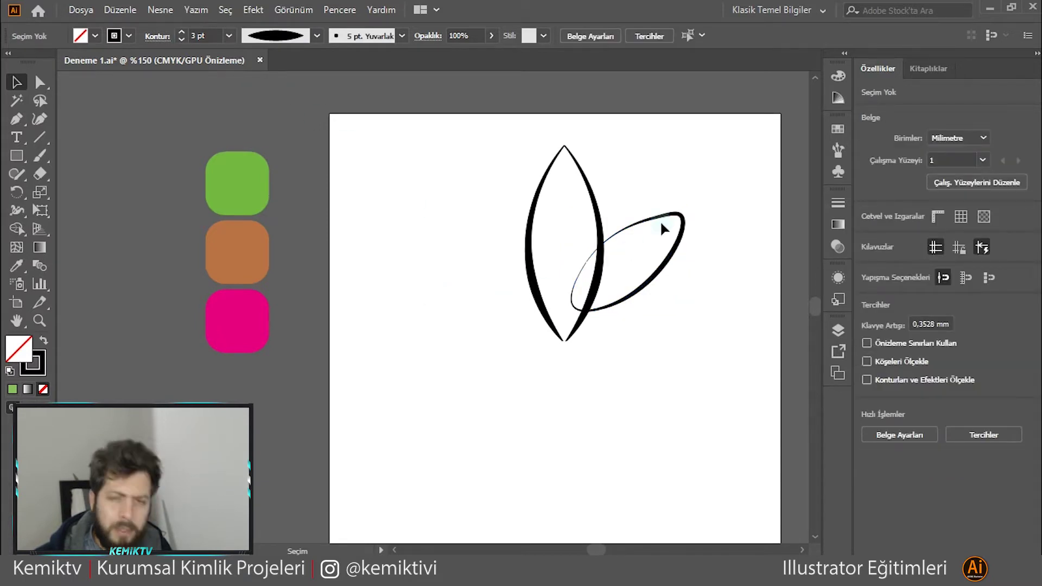
click(684, 223)
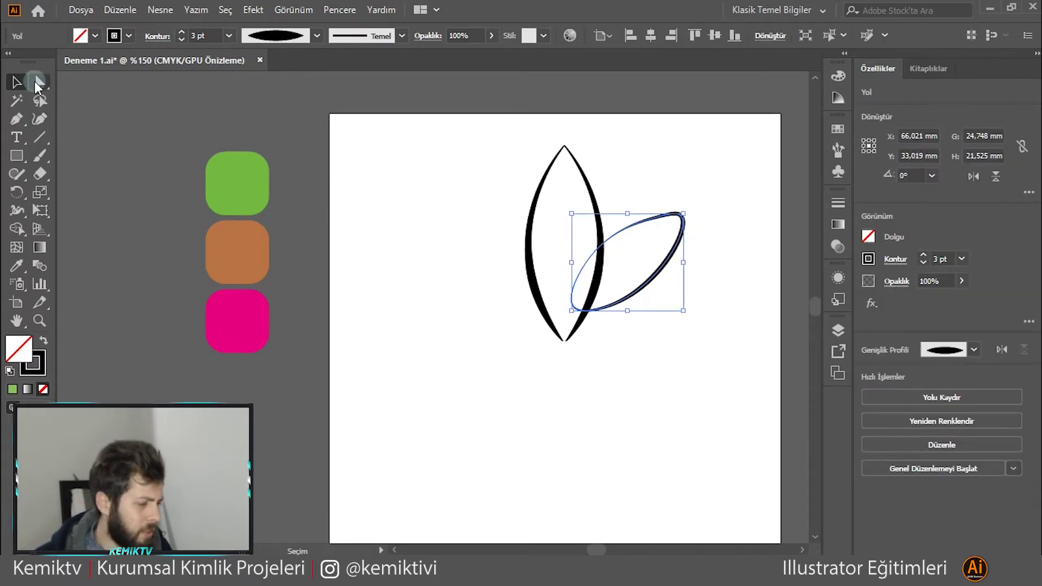
Adjust the oval's upper-right anchor and drag its handle to reshape that curve.
click(37, 83)
mouse_move(678, 223)
mouse_down()
mouse_move(692, 226)
mouse_move(702, 210)
mouse_up()
alt+scroll(694, 227, up, 5)
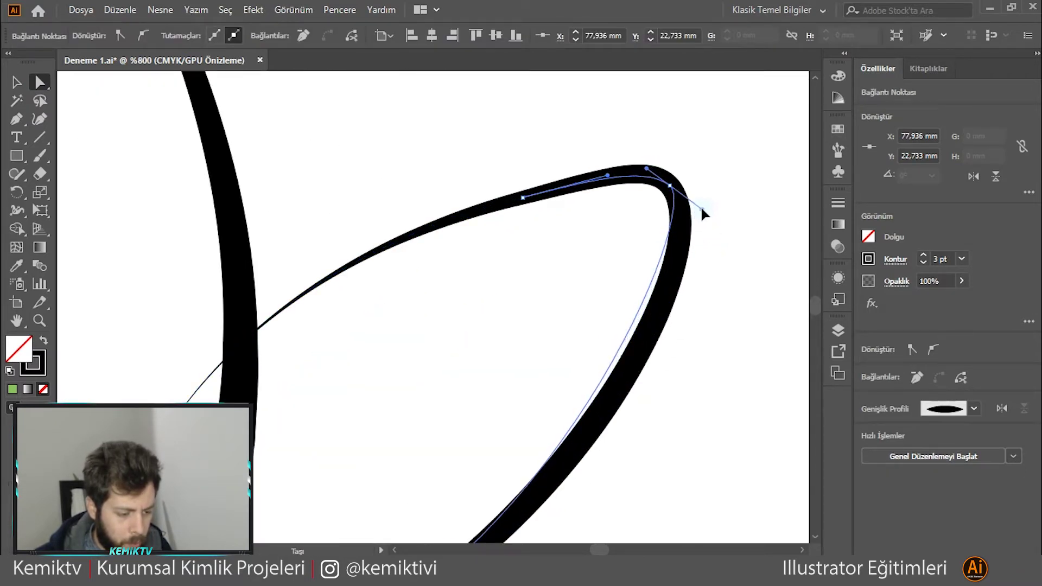
drag(702, 214, 696, 206)
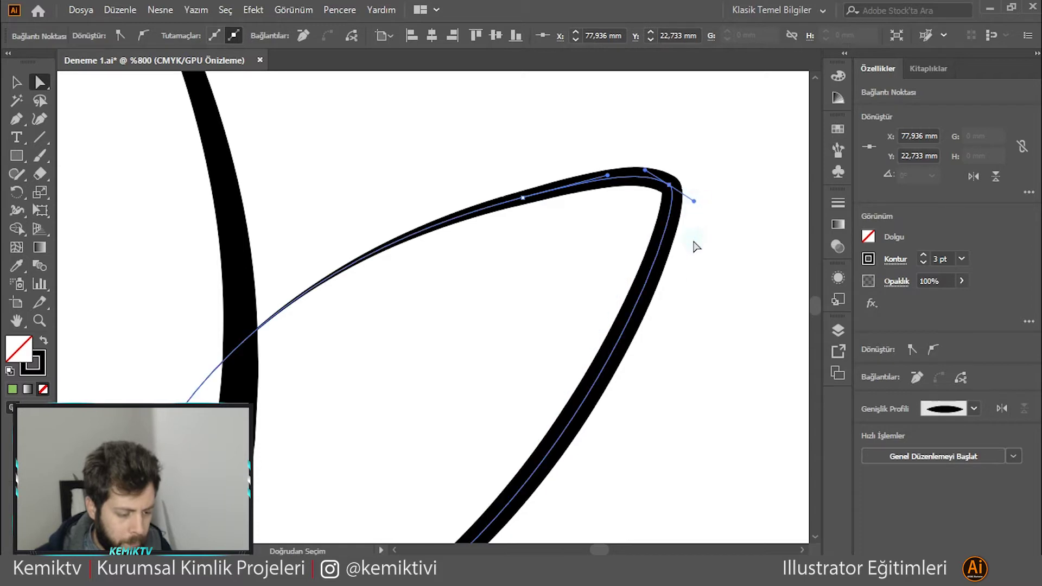
alt+scroll(694, 242, down, 5)
click(714, 283)
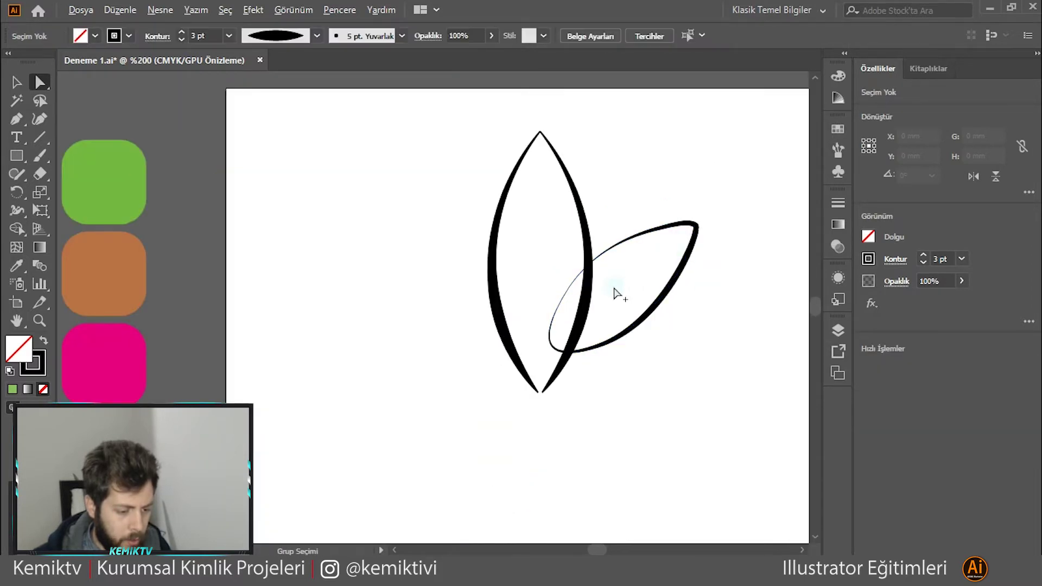
Retract the upper-right anchor's handle so the oval ends in a sharp tip.
scroll(615, 290, up, 1)
alt+click(710, 209)
scroll(733, 203, up, 2)
click(739, 198)
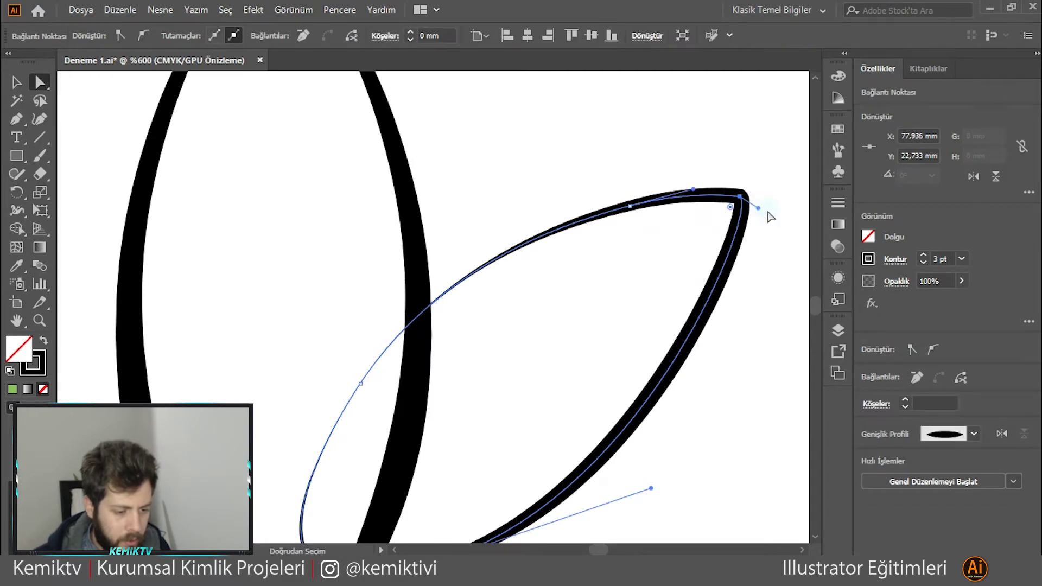
drag(758, 207, 743, 202)
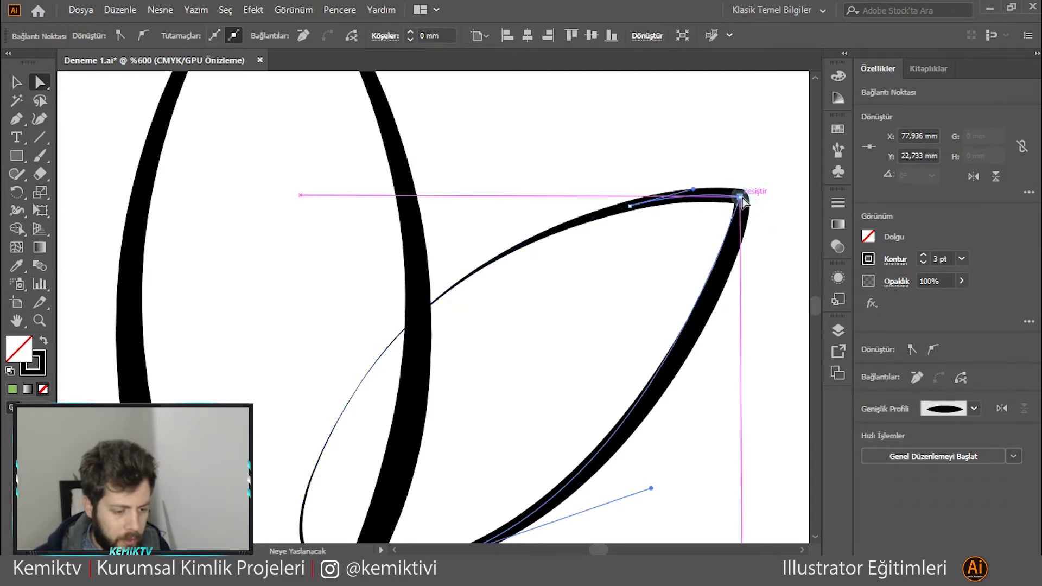
scroll(751, 258, down, 2)
click(629, 286)
scroll(630, 286, down, 1)
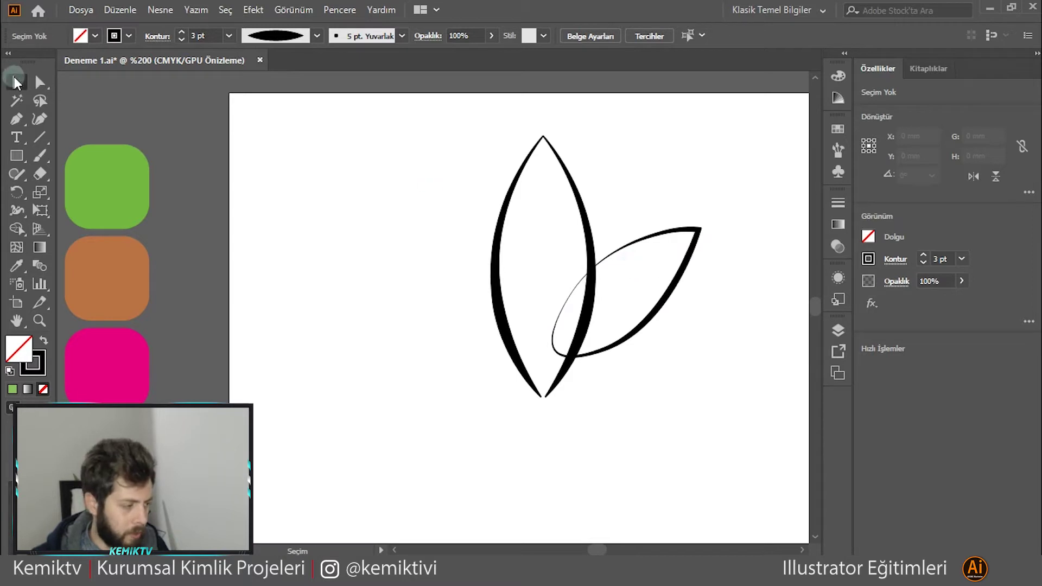
Delete the upright leaf's left curve, then undo to restore it.
key(v)
drag(606, 314, 501, 304)
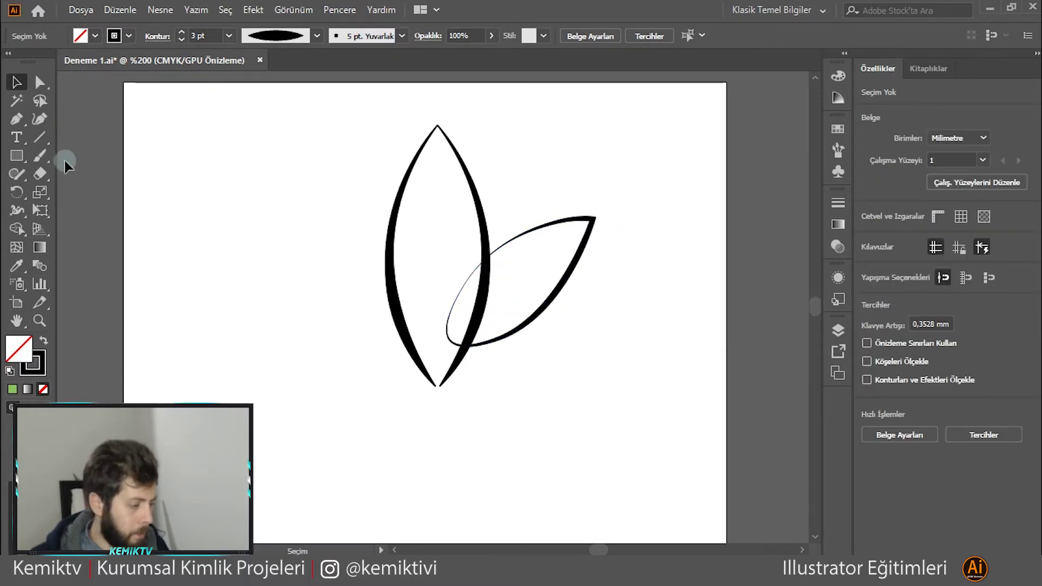
click(399, 225)
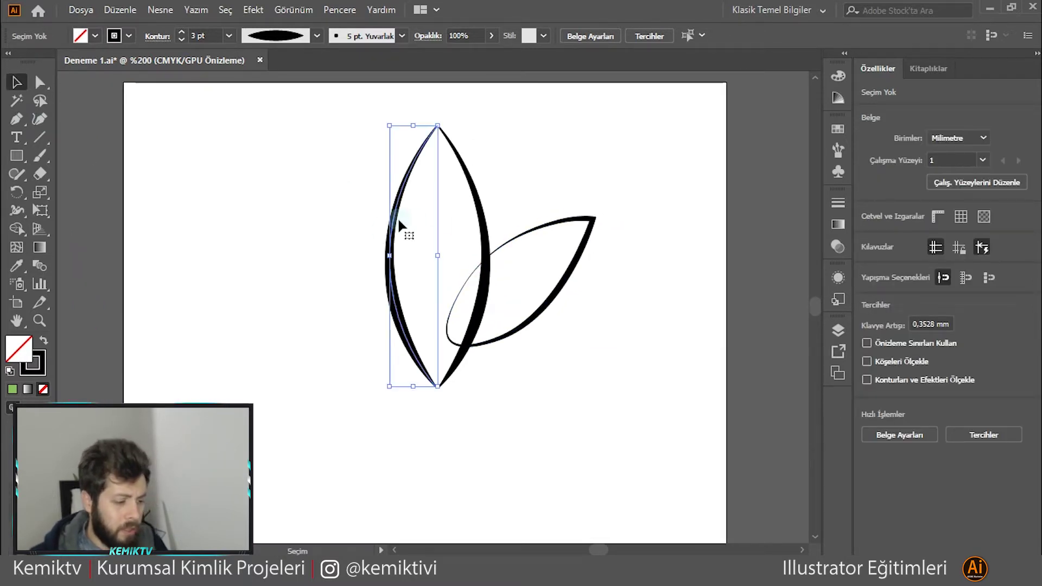
key(Delete)
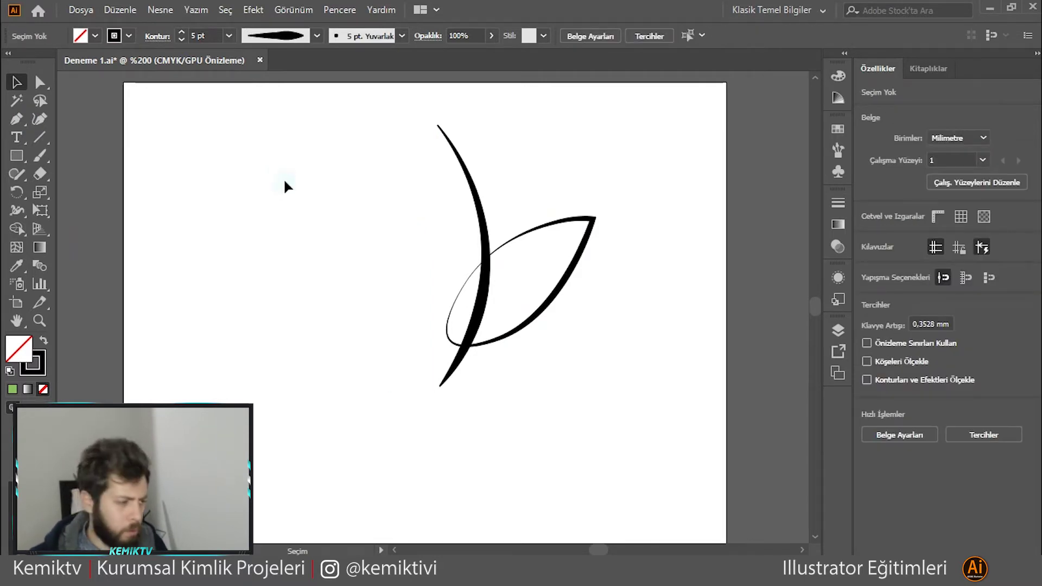
key(ctrl+z)
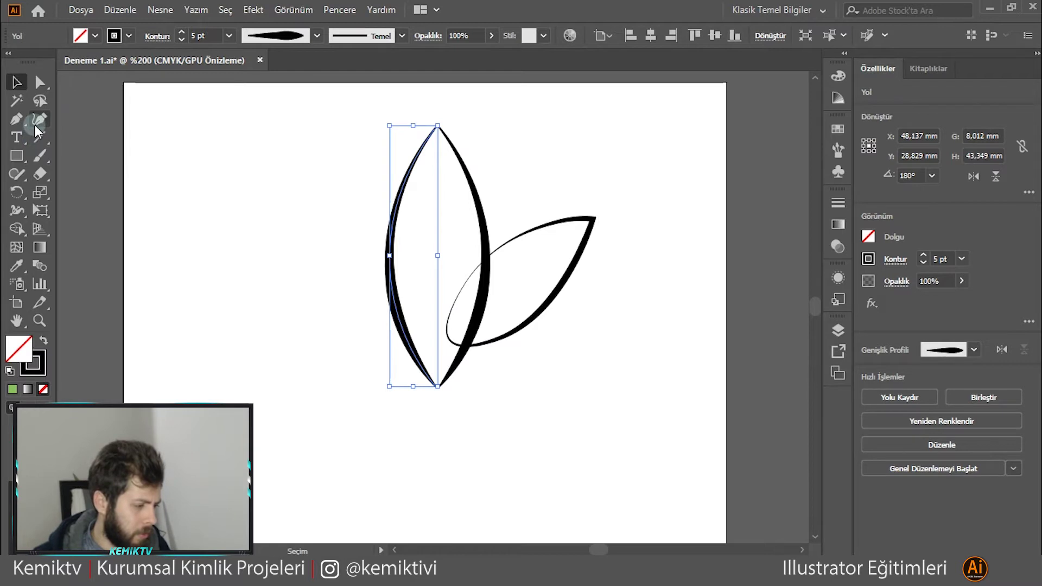
Draw a vertical line down the leaf's centre with 5 pt tapered stroke.
click(41, 137)
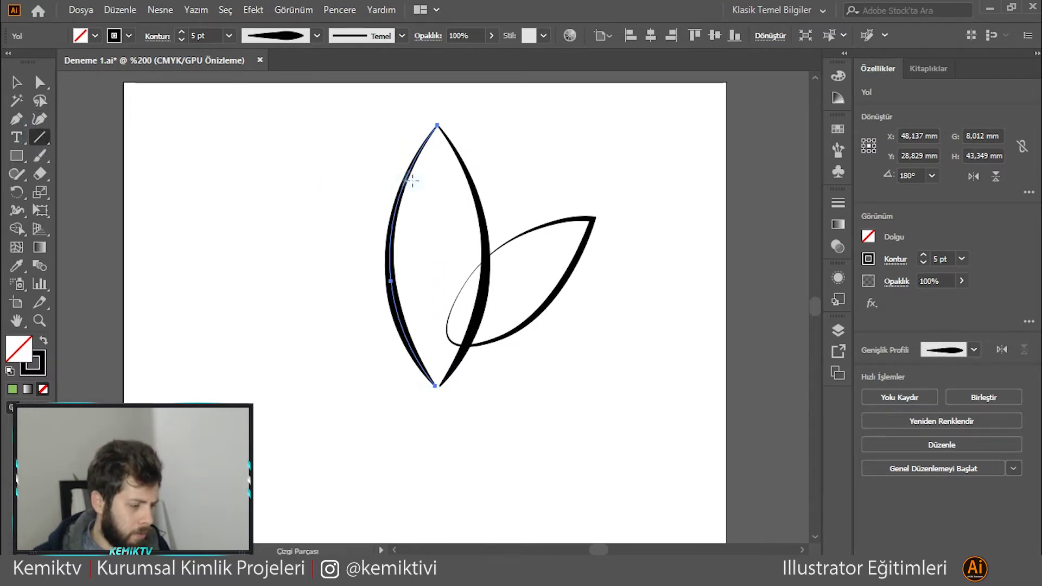
drag(437, 126, 437, 340)
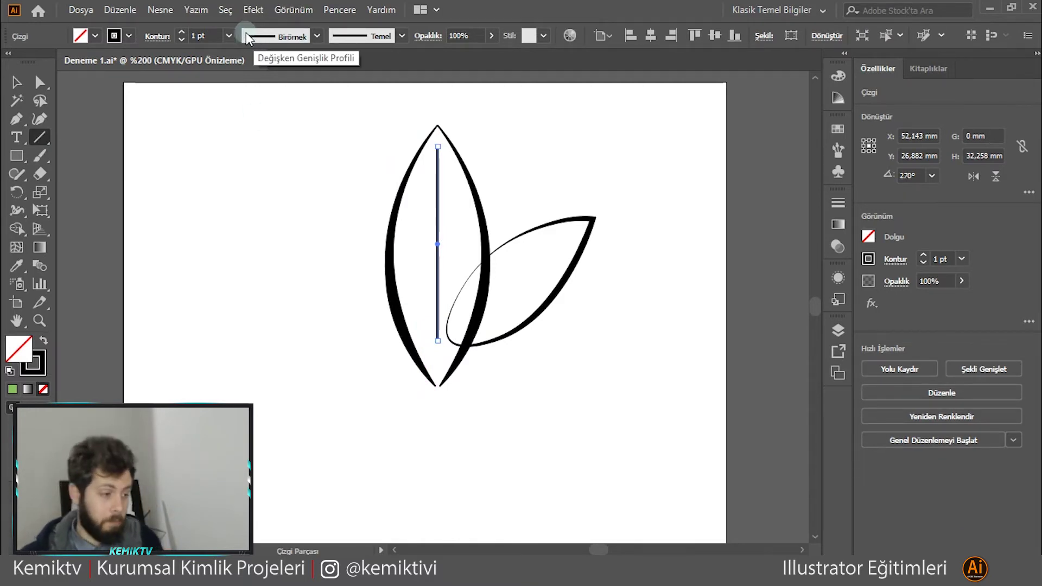
click(211, 36)
key(Up)
key(Up)
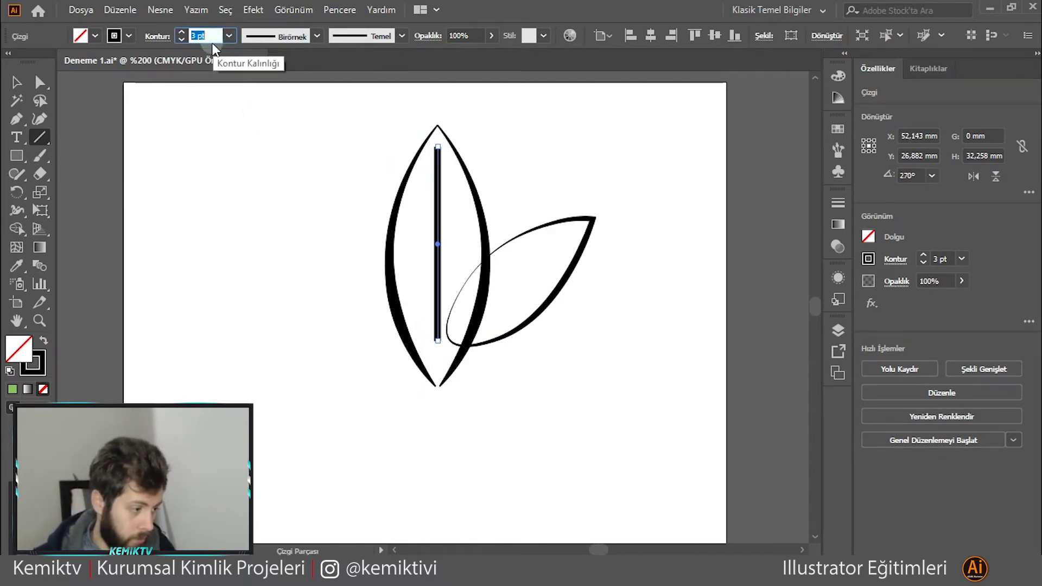
key(Up)
key(Up)
click(293, 37)
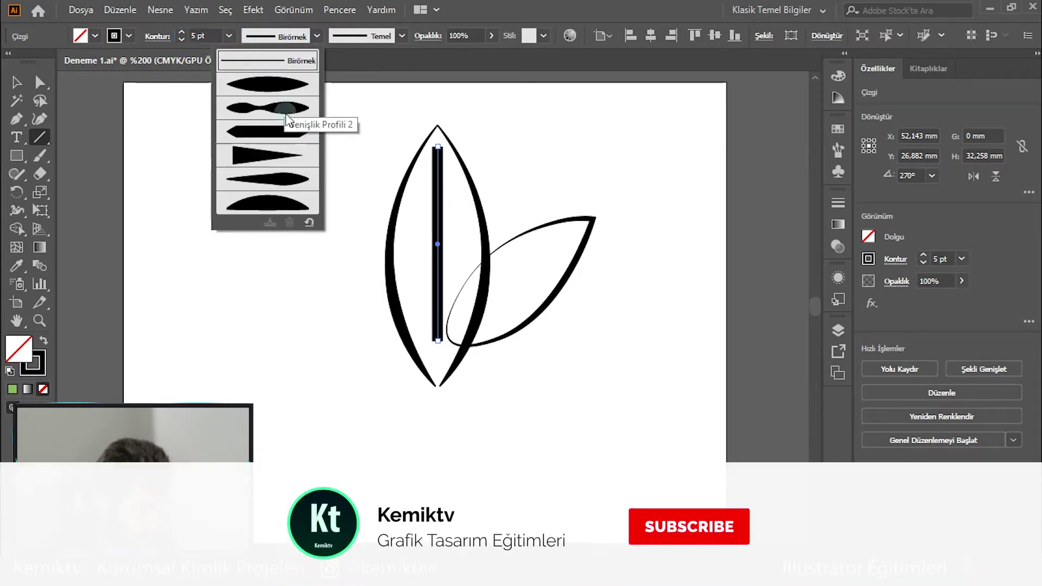
click(275, 179)
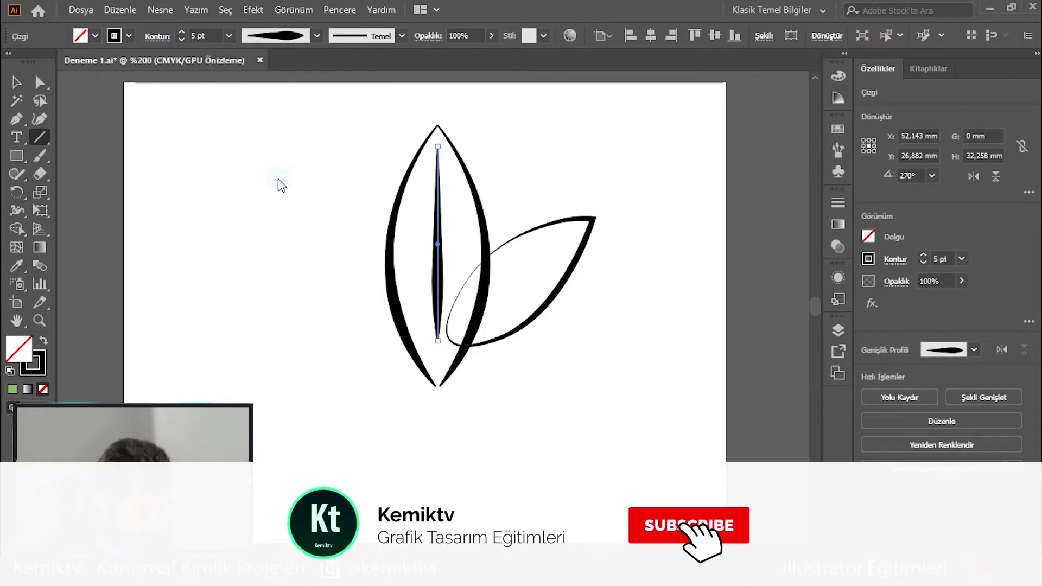
Extend the vein's bottom end further down and set its stroke to 4 pt.
click(6, 82)
drag(437, 340, 434, 367)
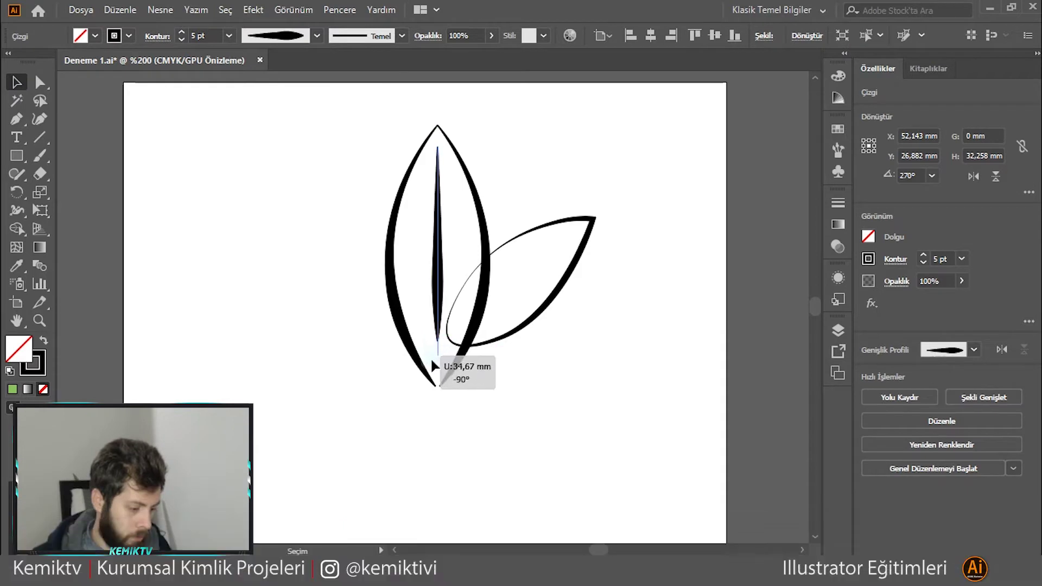
click(512, 395)
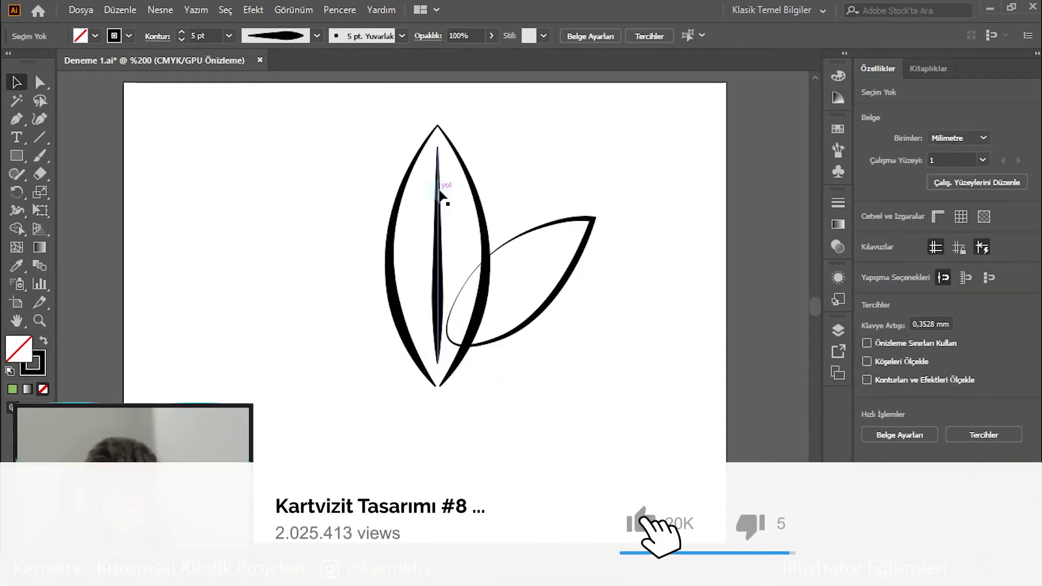
click(439, 191)
click(215, 34)
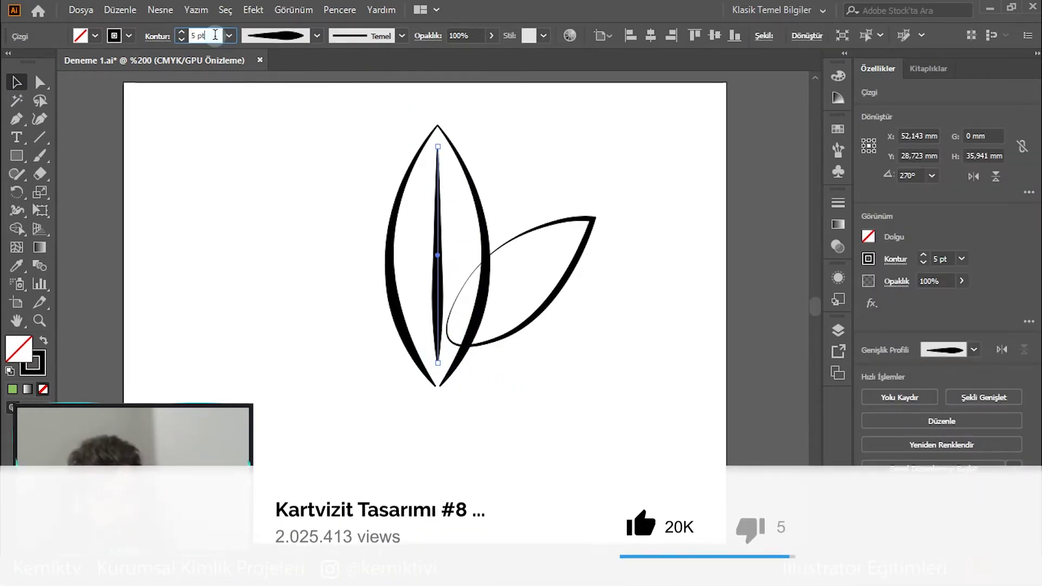
key(Down)
key(Down)
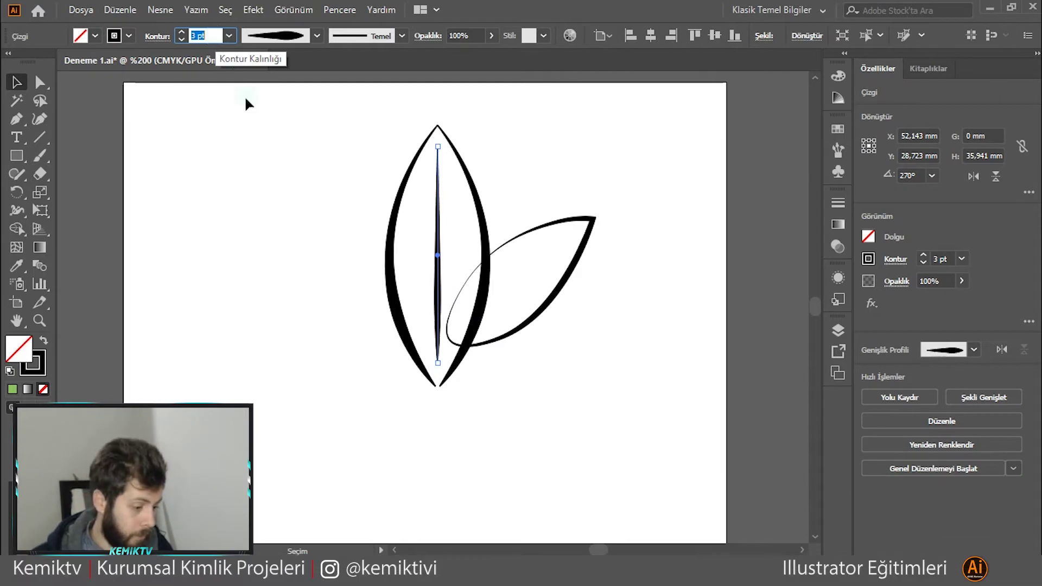
key(Up)
click(285, 229)
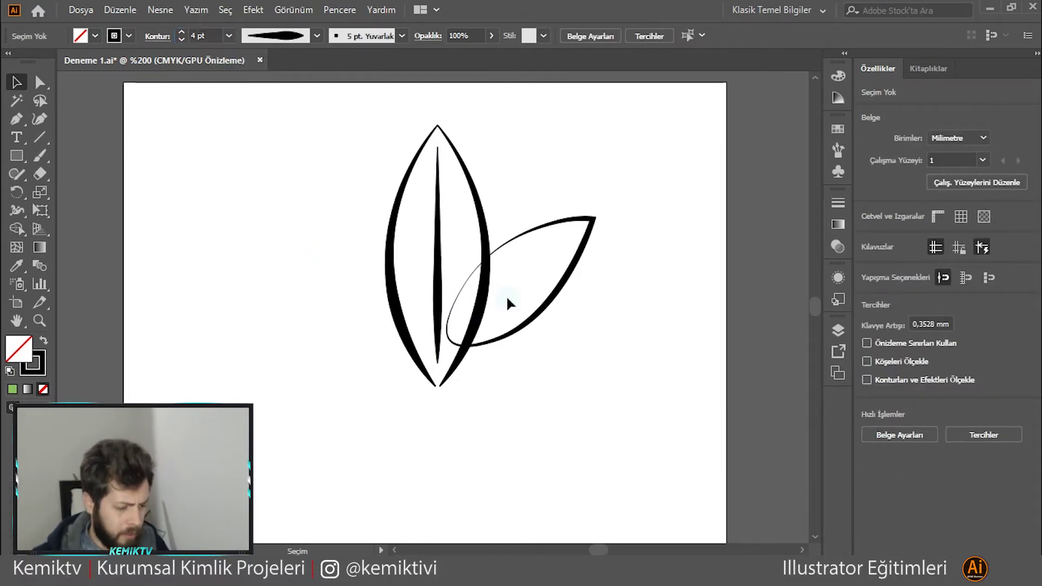
click(39, 119)
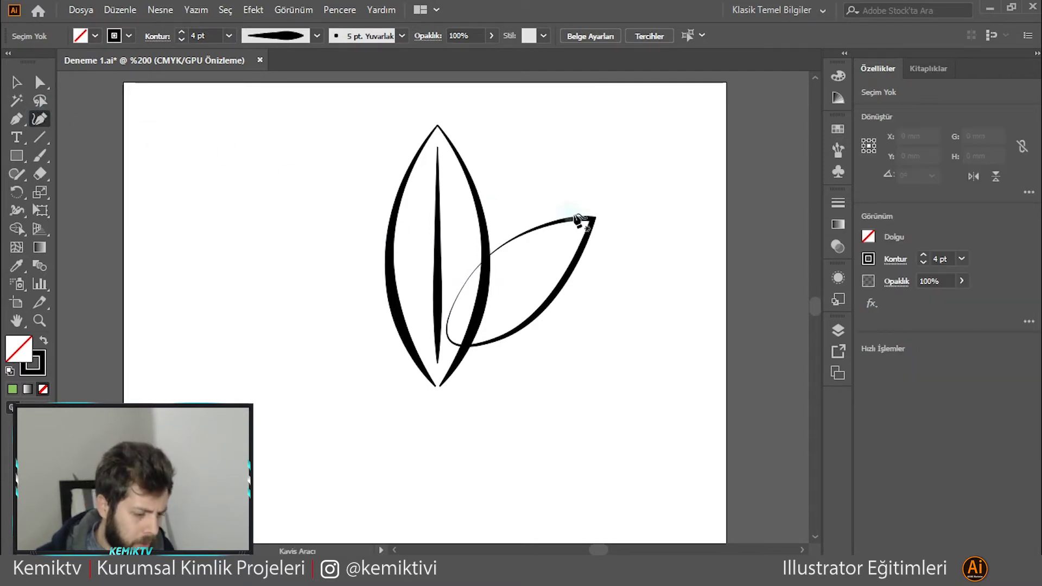
Draw a diagonal line from the right leaf's tip and place a copy lower down.
click(38, 138)
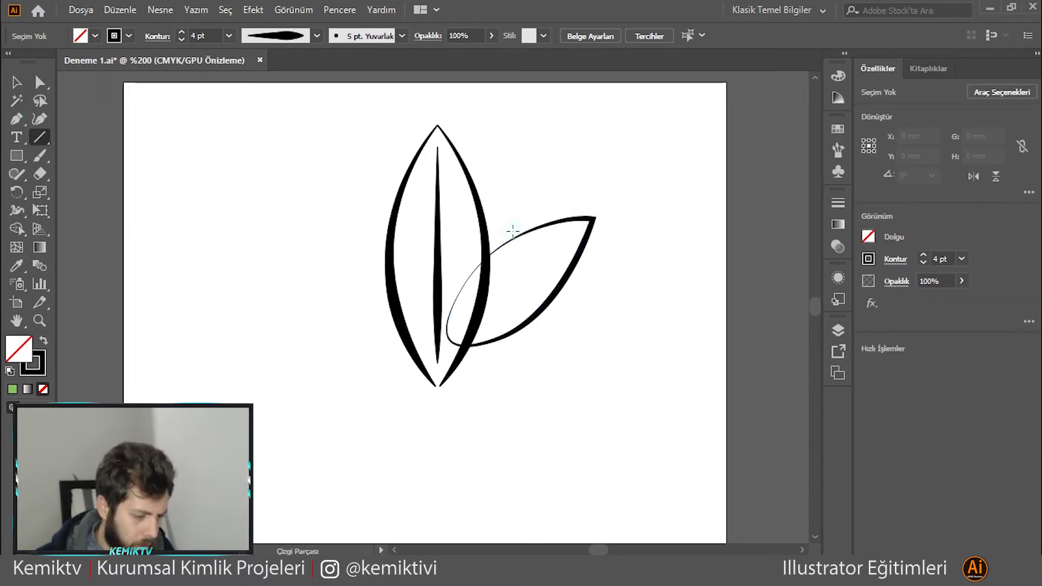
drag(593, 219, 499, 306)
key(v)
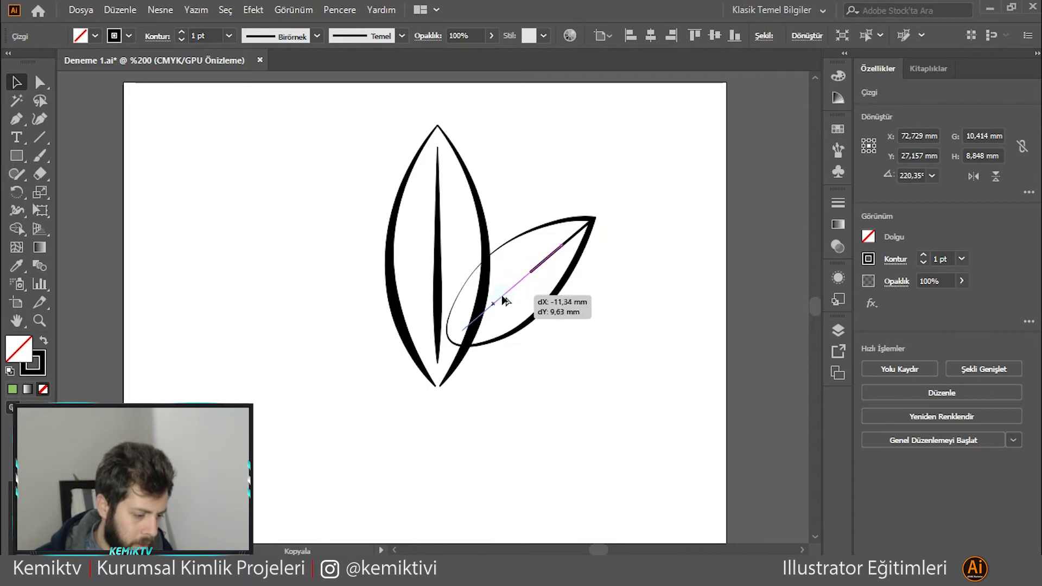
drag(499, 307, 489, 317)
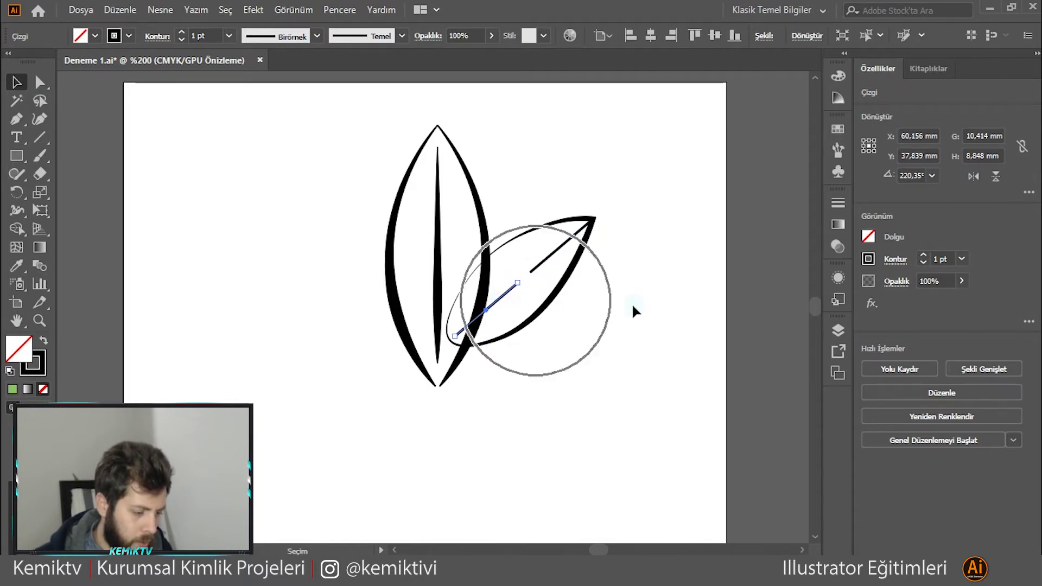
Apply the tapered ellipse width profile to both vein lines.
shift+click(544, 263)
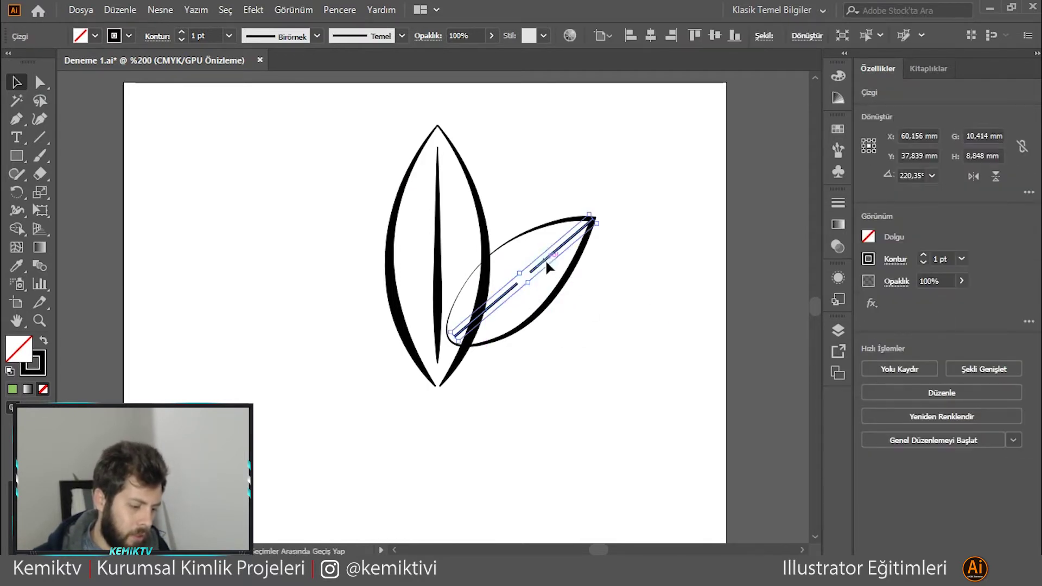
click(317, 36)
click(298, 86)
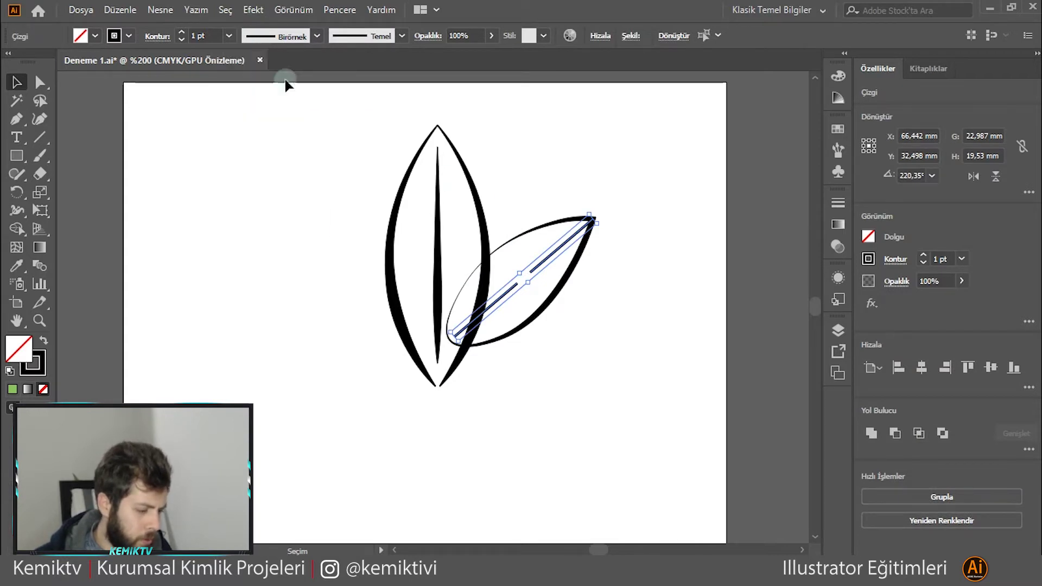
click(596, 308)
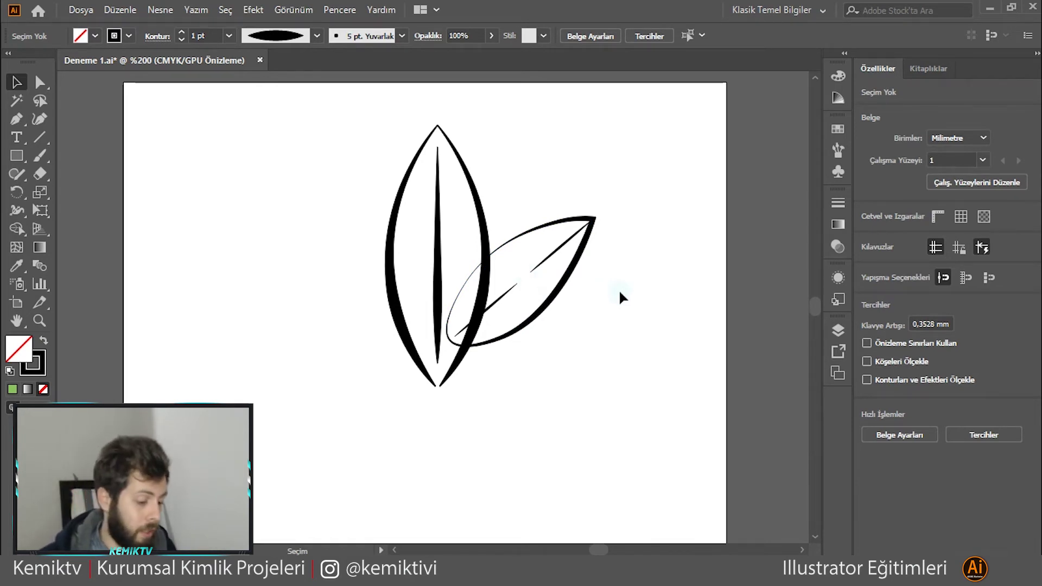
Set the right leaf's lower vein line to a 3 pt stroke.
click(485, 310)
click(210, 35)
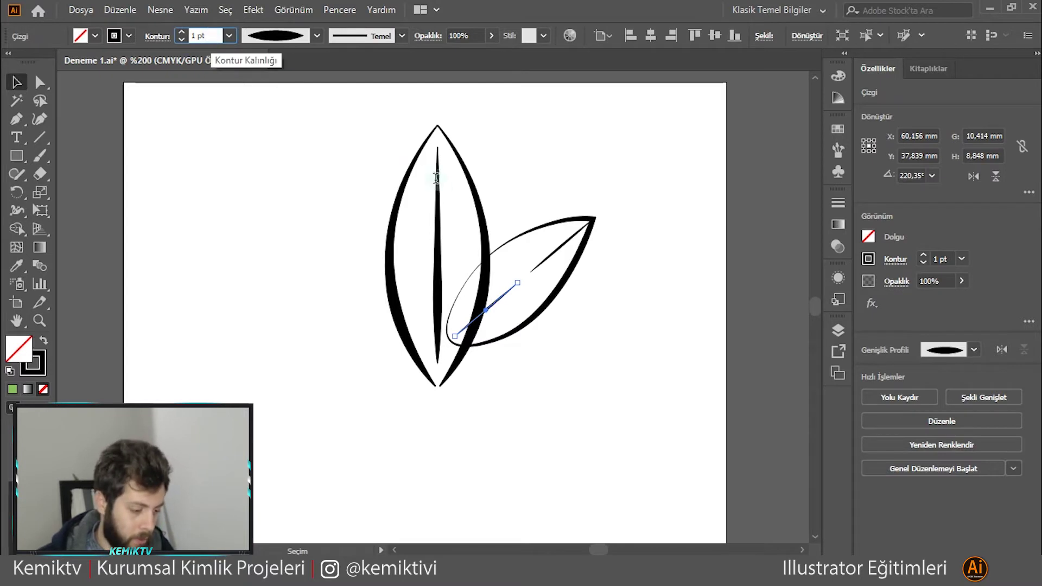
text(3)
key(Return)
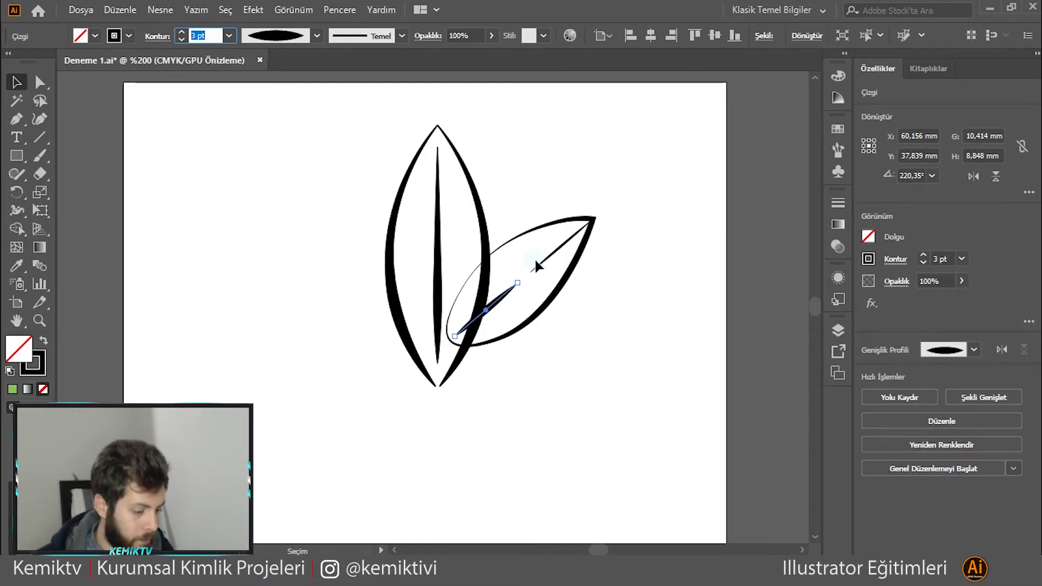
Give the upper vein line near the leaf tip a 2 pt stroke.
drag(536, 266, 611, 202)
click(204, 36)
text(2)
key(Return)
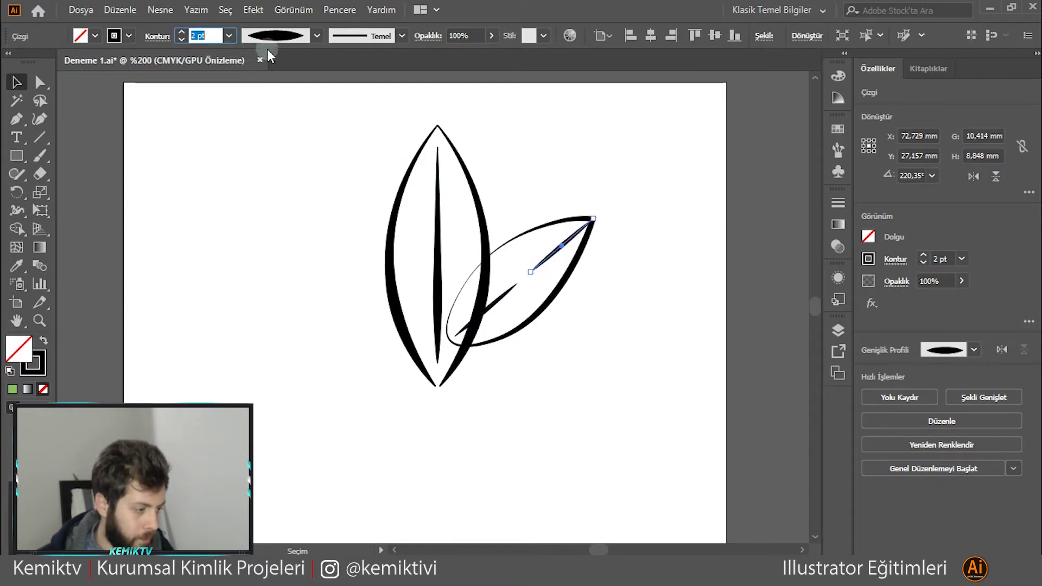
Apply a tapered width profile to the short upper vein near the leaf tip.
click(551, 358)
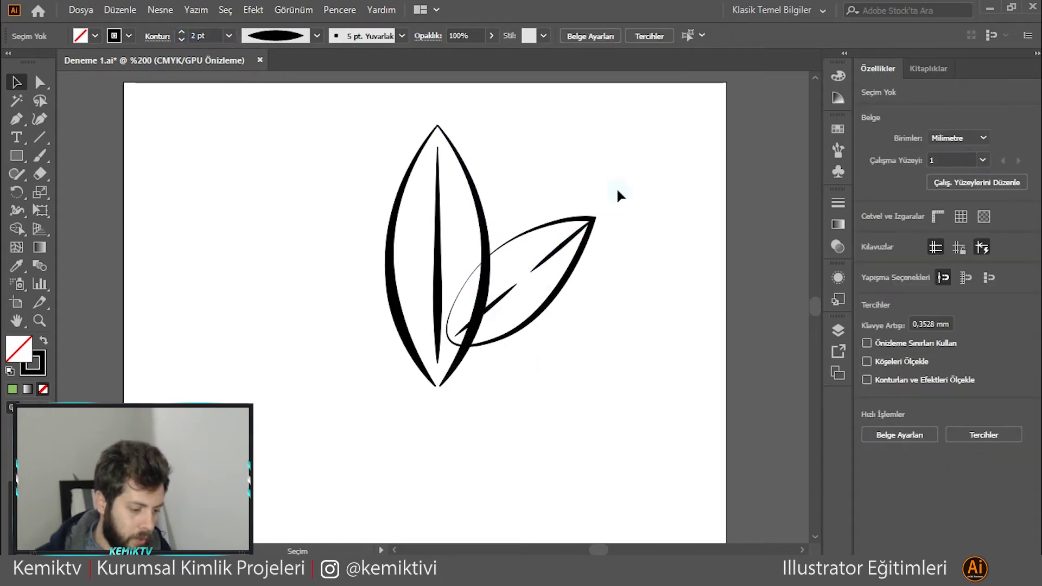
drag(620, 195, 560, 337)
click(610, 374)
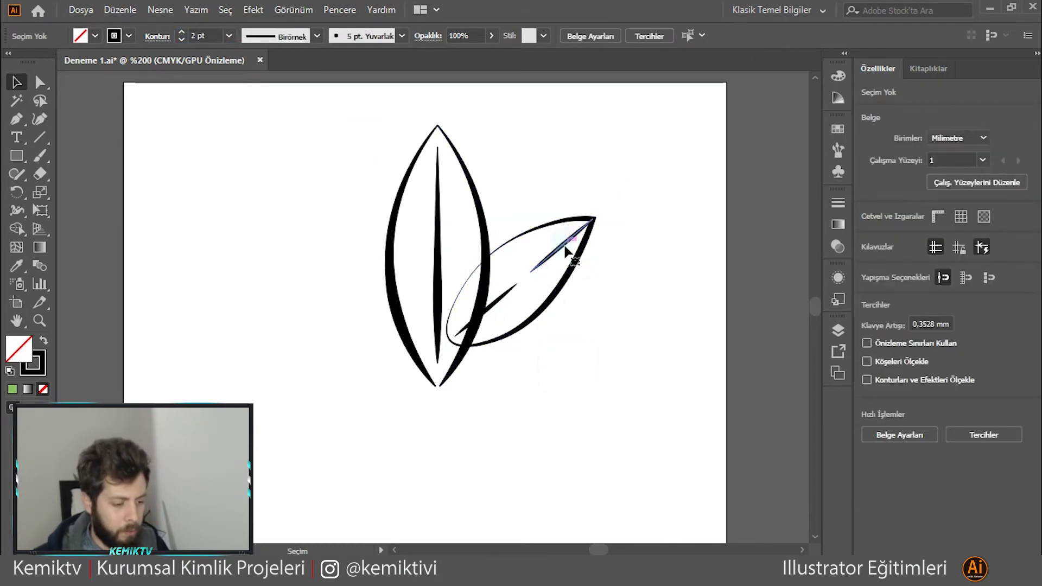
click(565, 251)
click(266, 36)
click(282, 191)
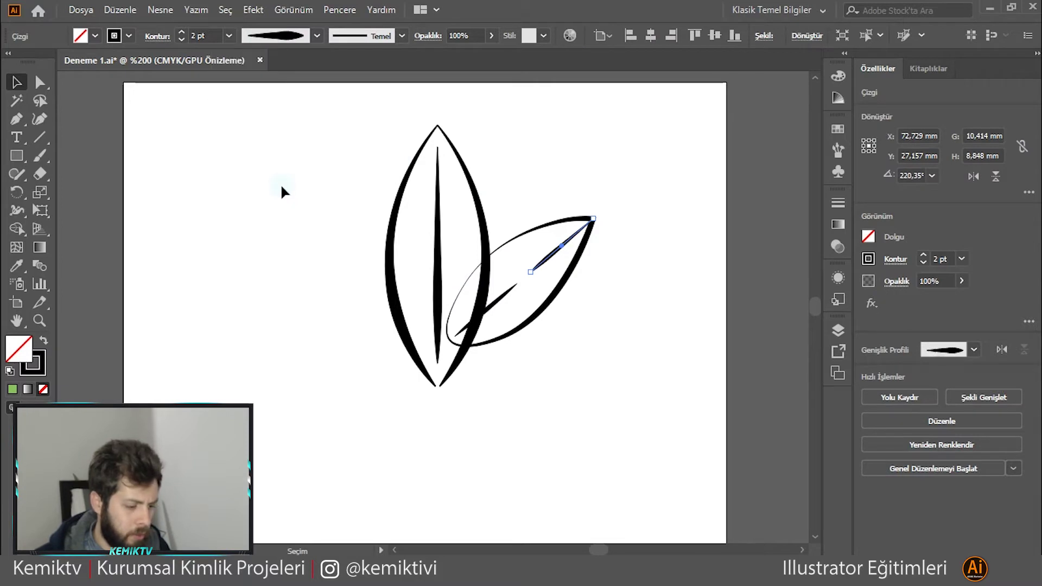
click(158, 36)
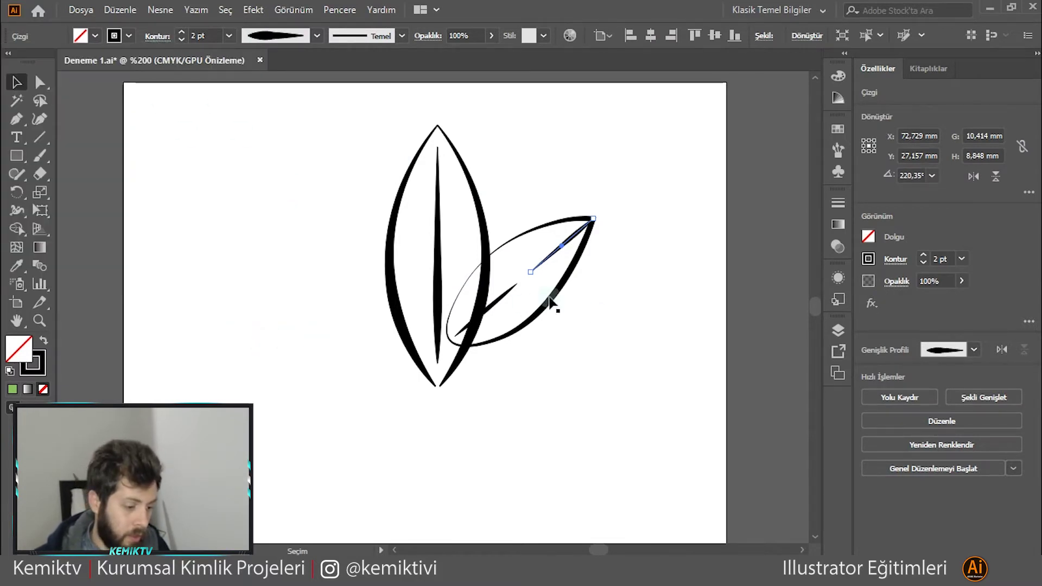
click(609, 316)
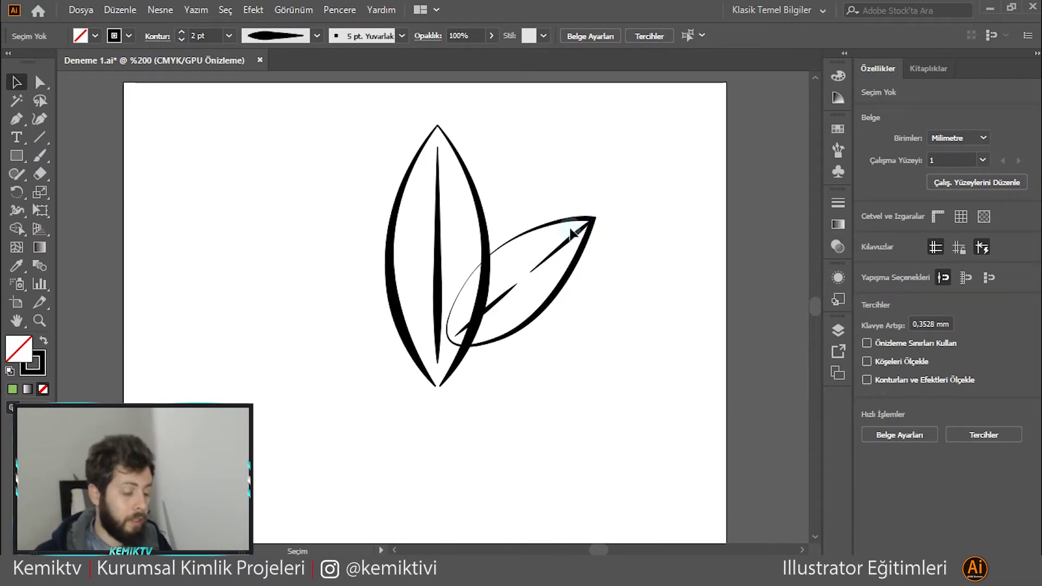
Inspect the vein's stroke settings and width profile list, leaving them unchanged.
click(569, 244)
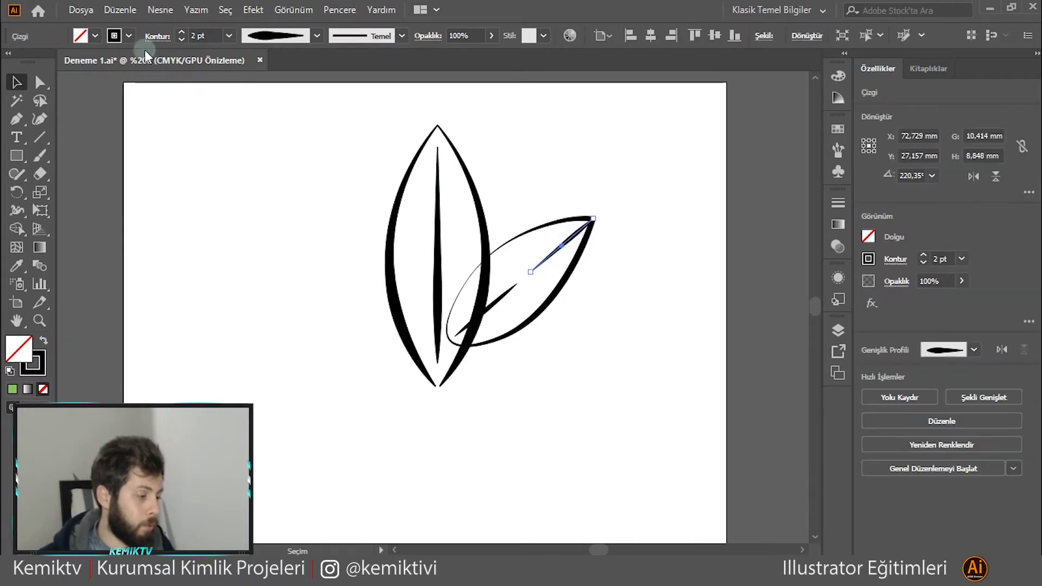
click(157, 35)
click(79, 277)
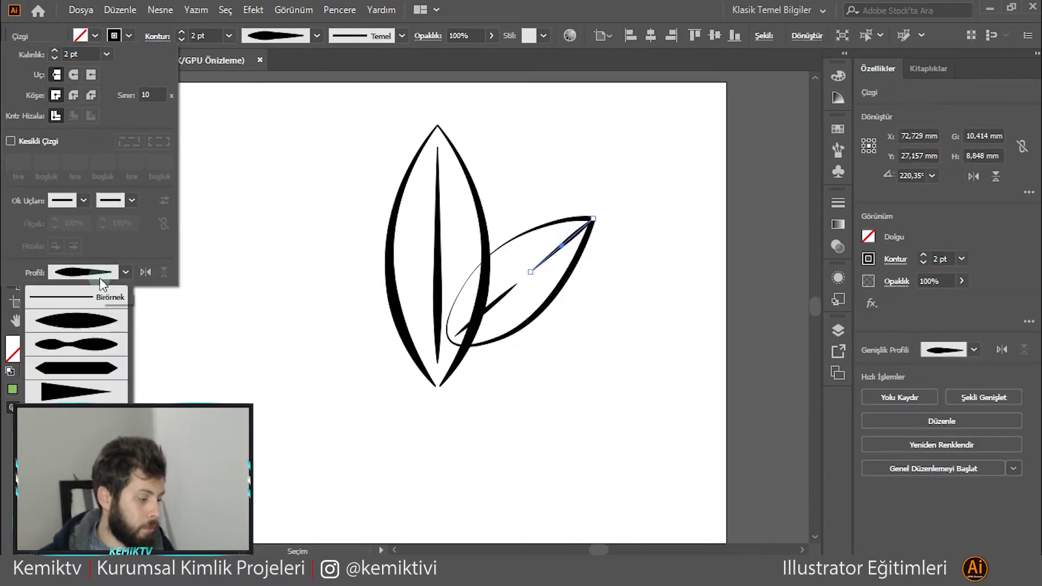
click(137, 272)
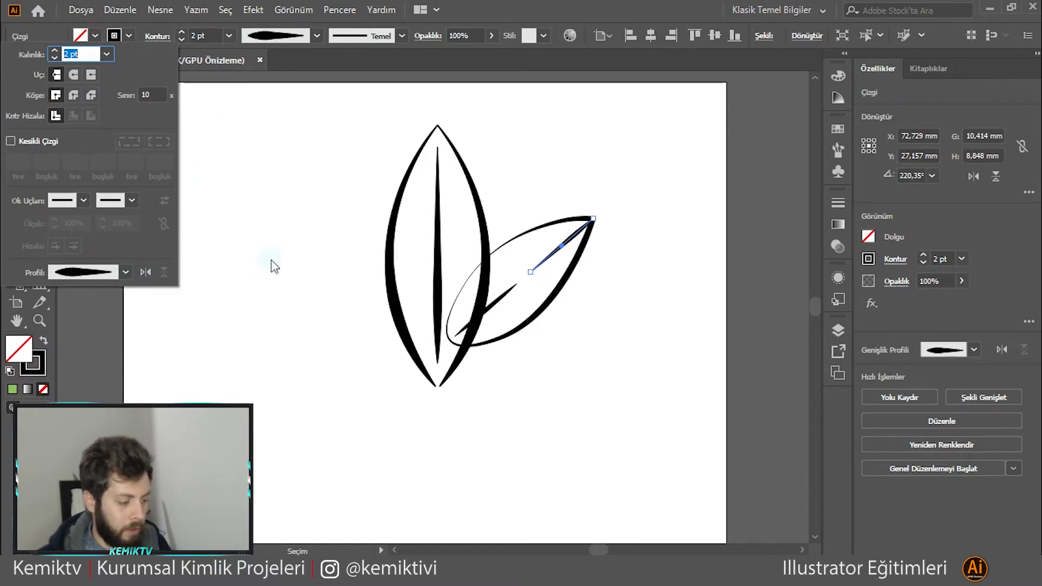
click(288, 256)
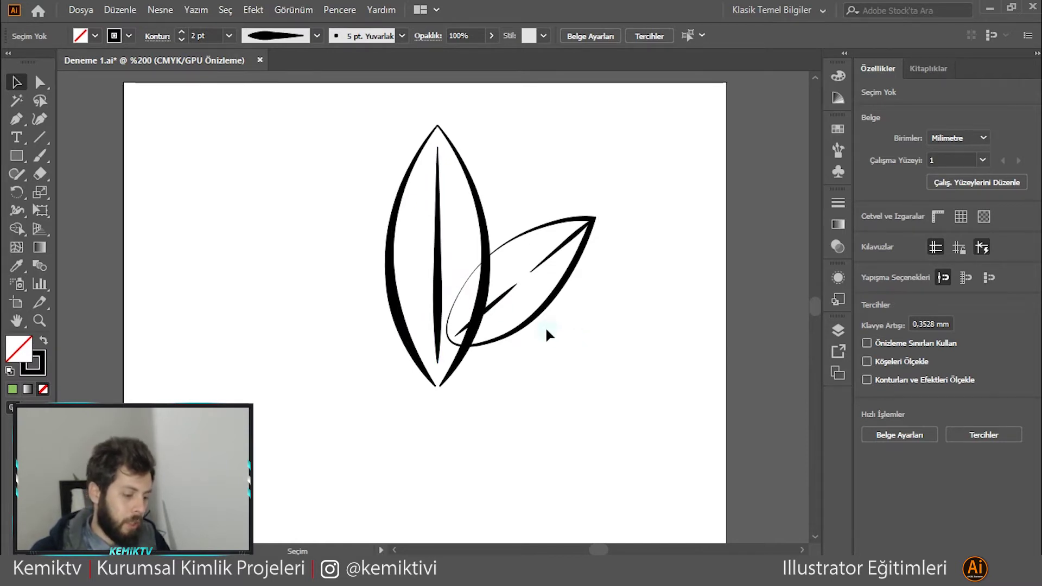
click(317, 36)
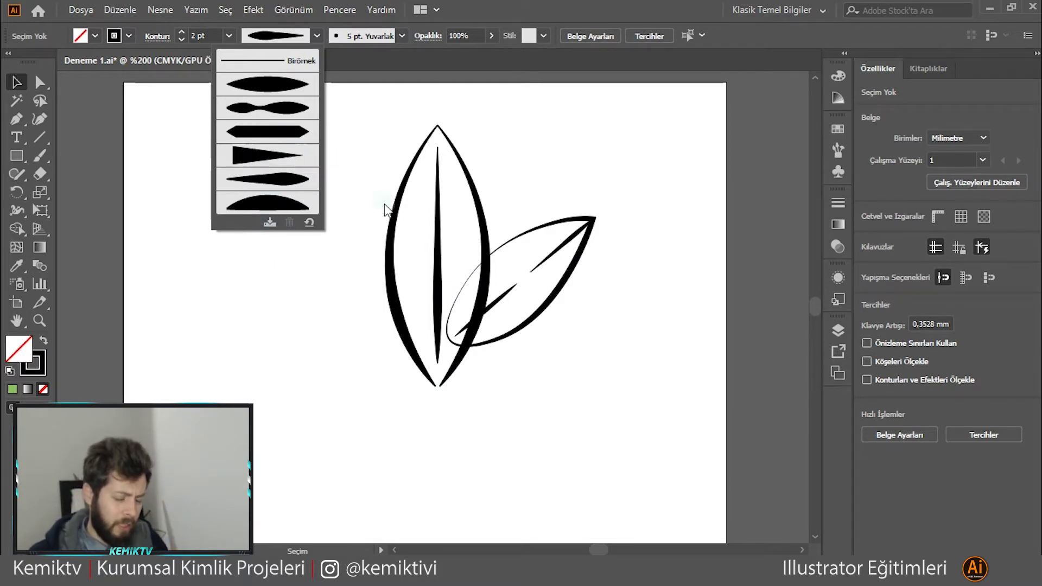
click(580, 345)
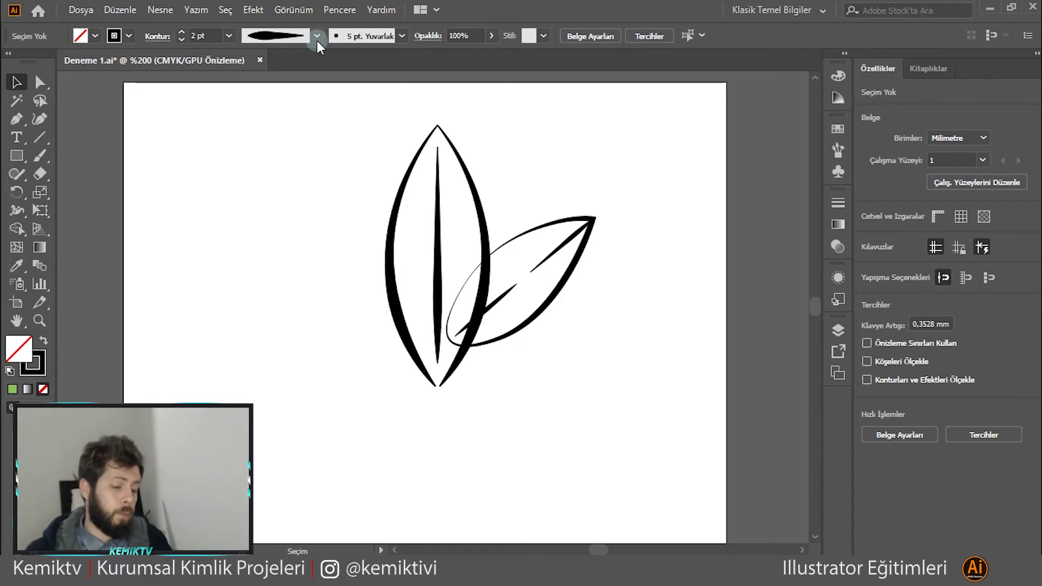
click(317, 35)
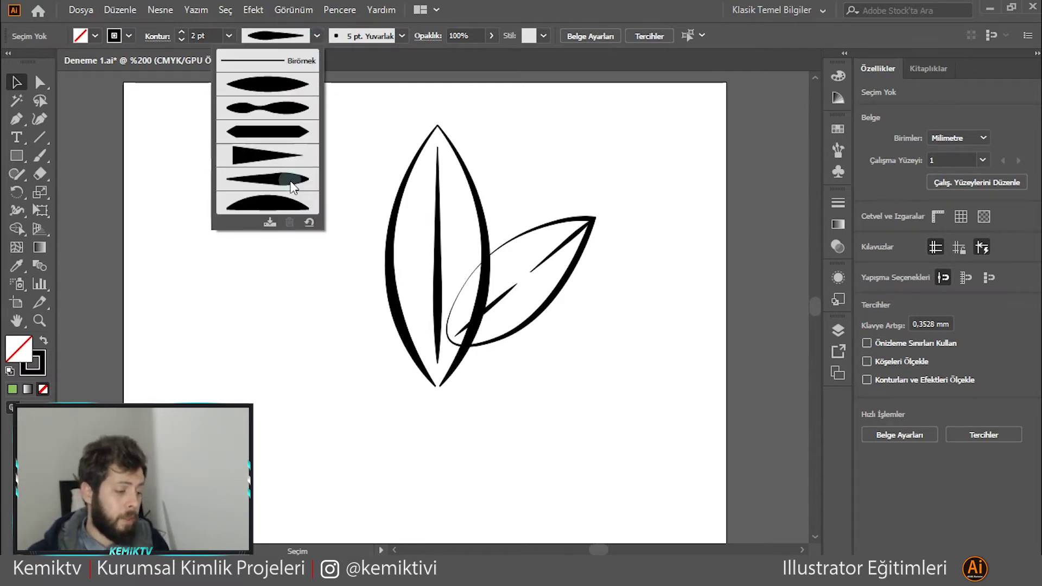
click(619, 293)
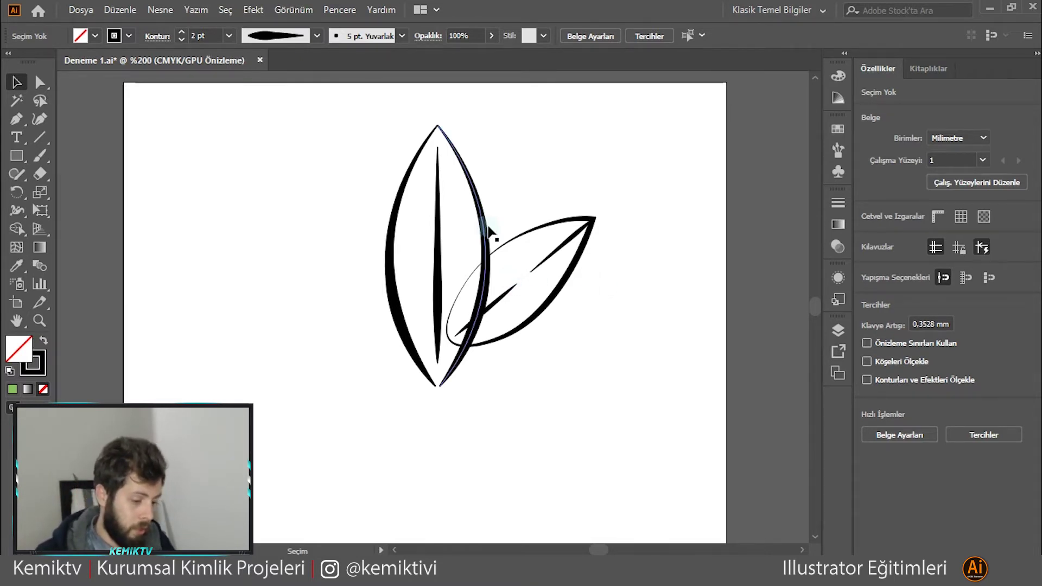
Send the slanted right leaf to the back, behind the tall left leaf.
click(568, 279)
right_click(567, 279)
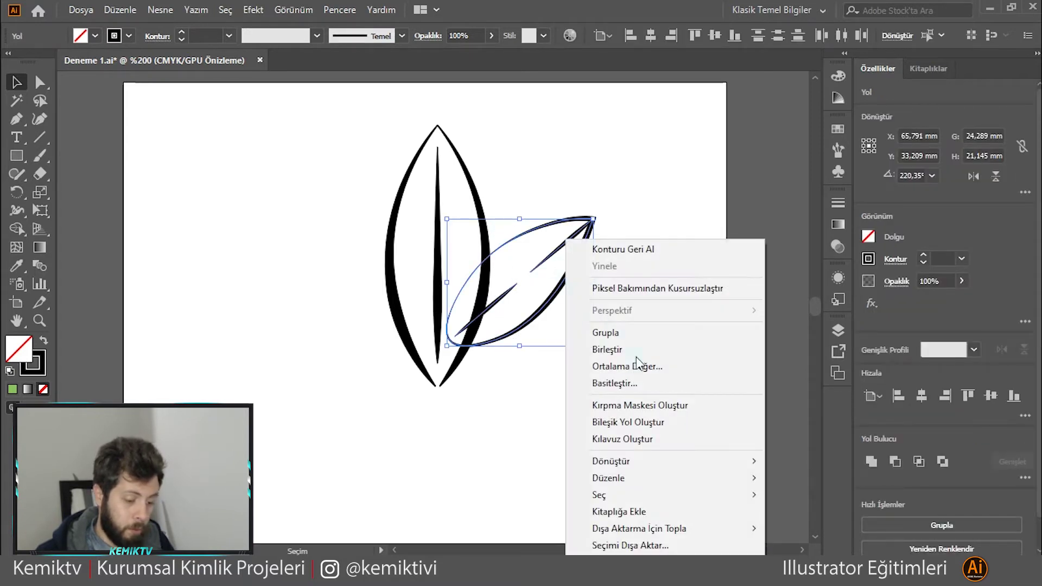
click(814, 527)
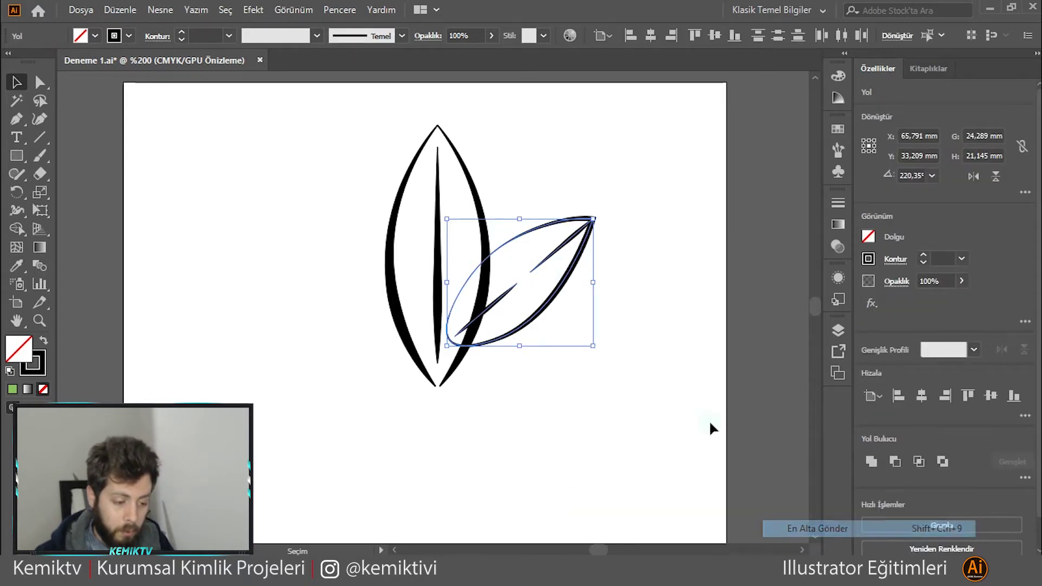
click(711, 426)
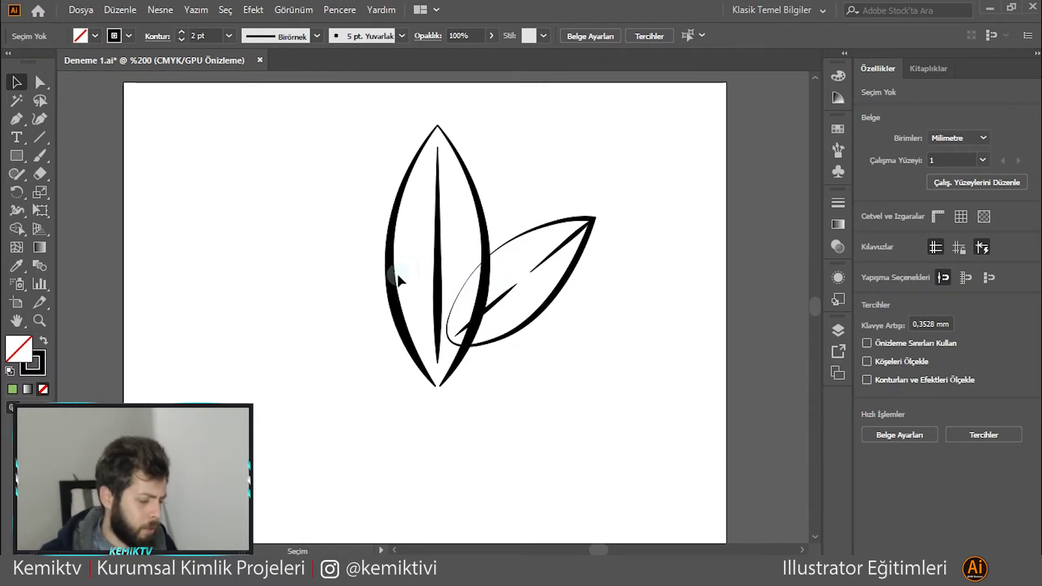
click(95, 36)
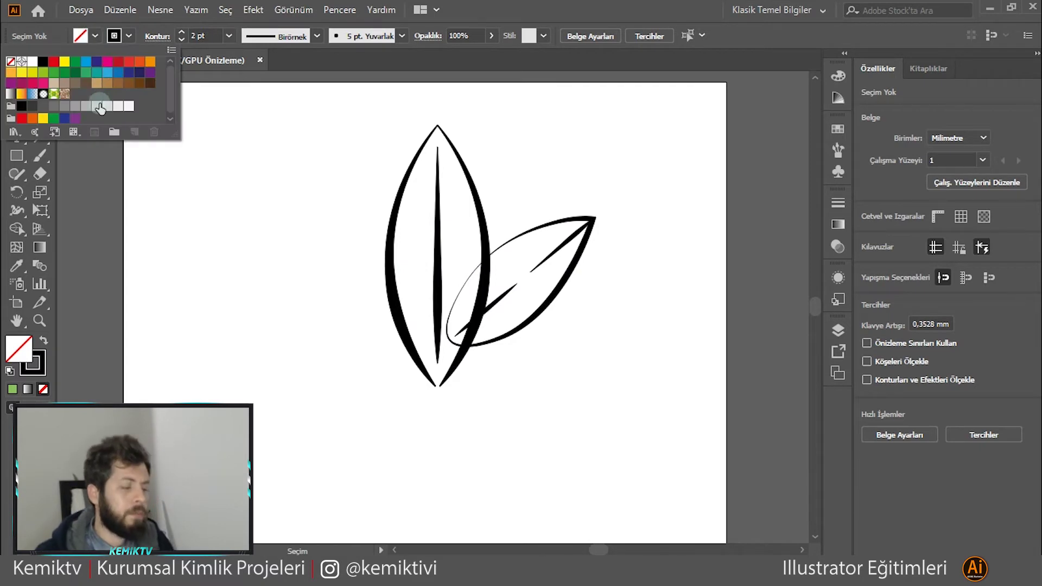
click(15, 132)
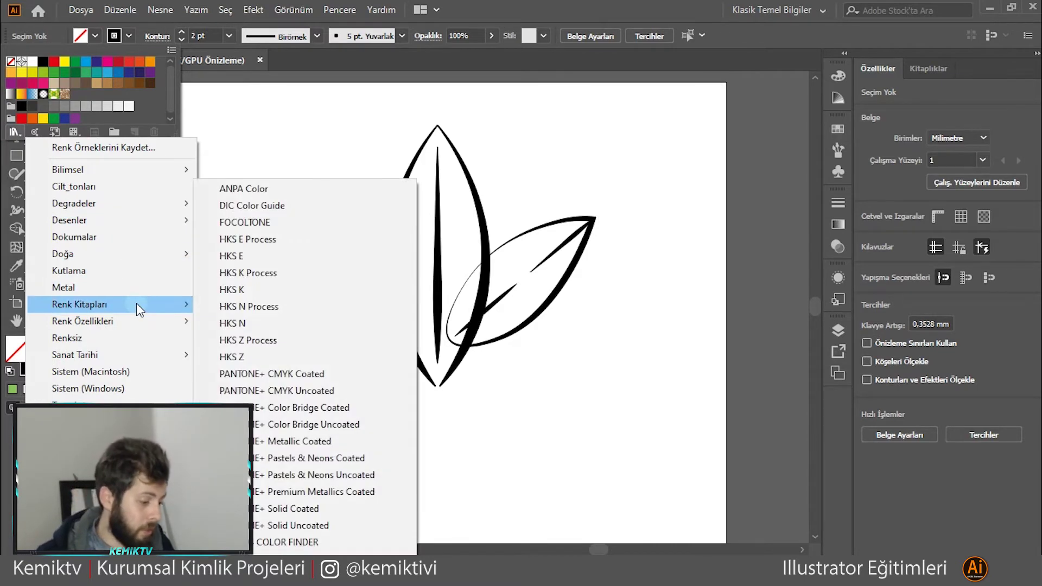
mouse_move(79, 304)
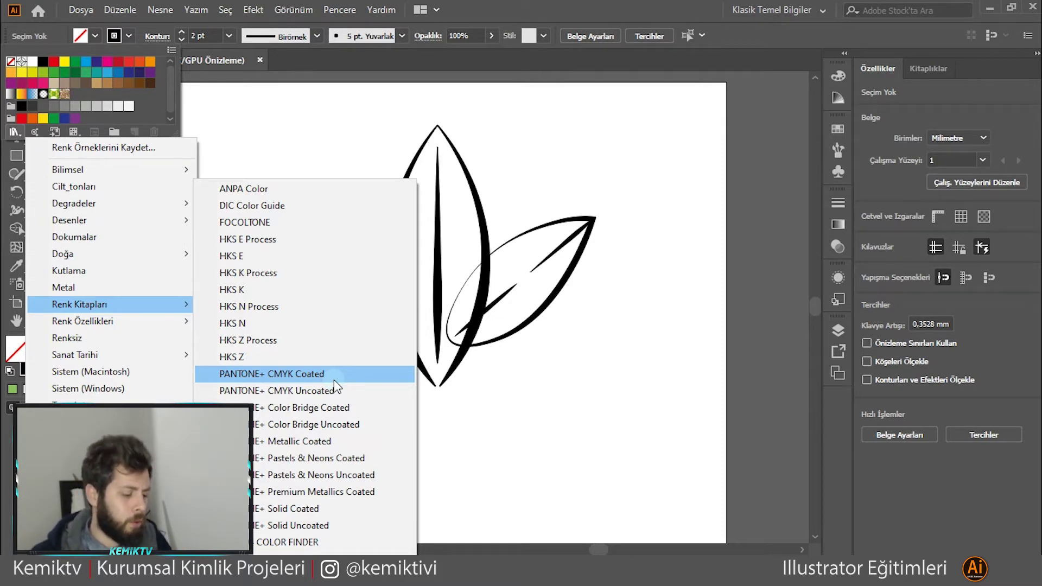
click(497, 383)
click(22, 116)
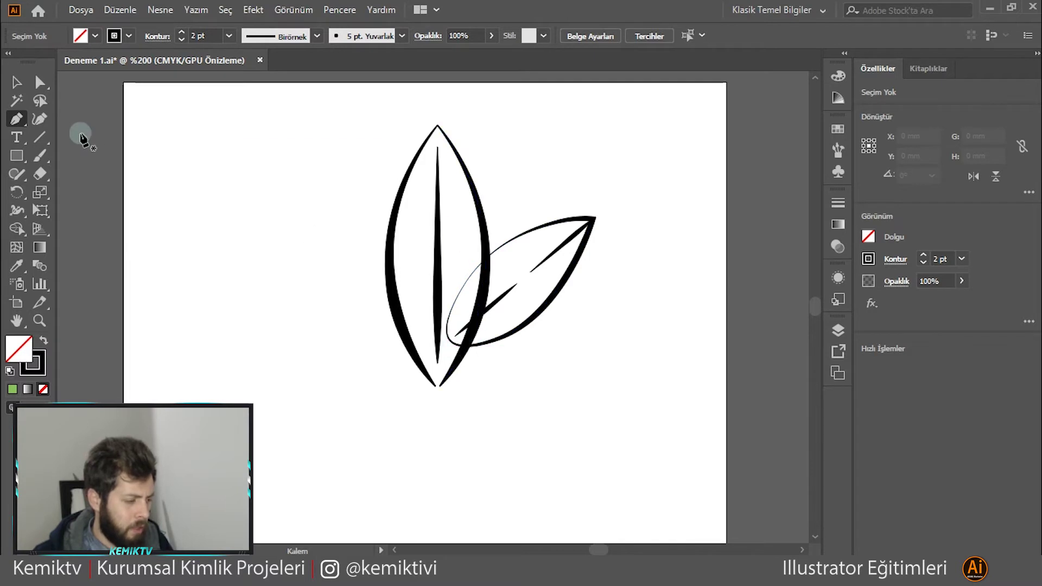
Draw a closed Curvature-tool leaf shape from the leaves' base up to the right.
click(39, 118)
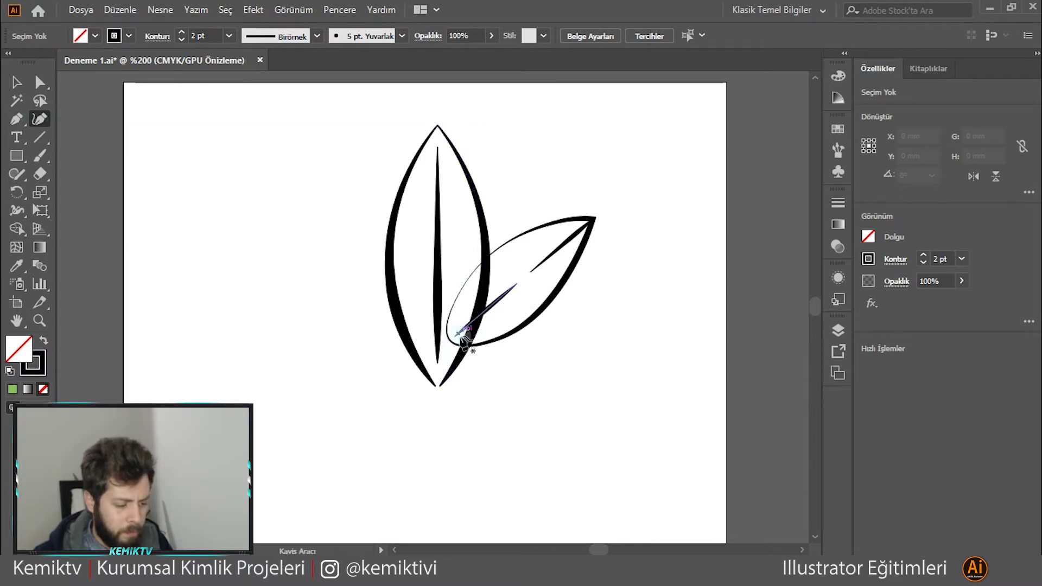
click(449, 350)
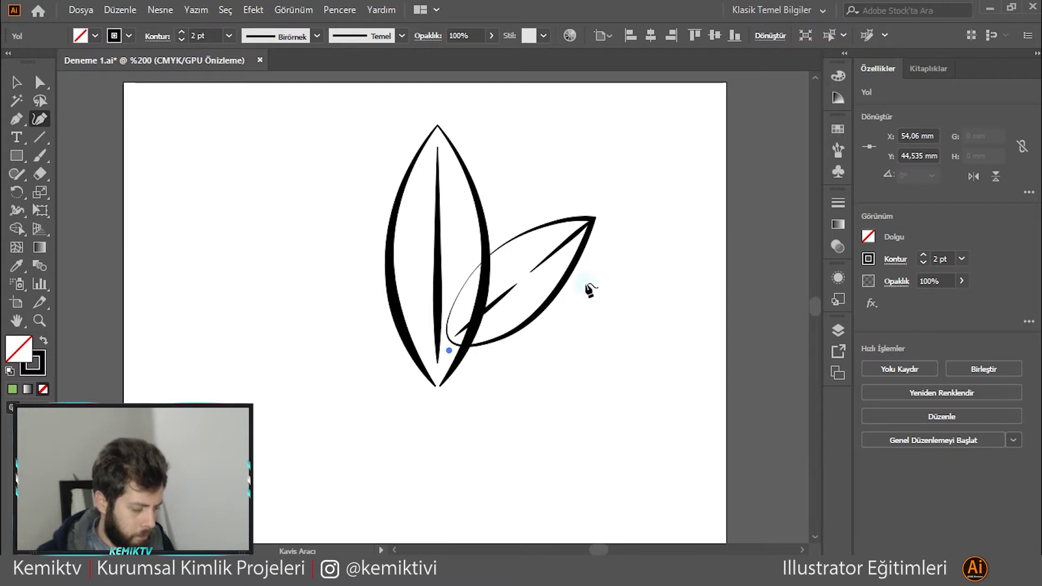
click(592, 275)
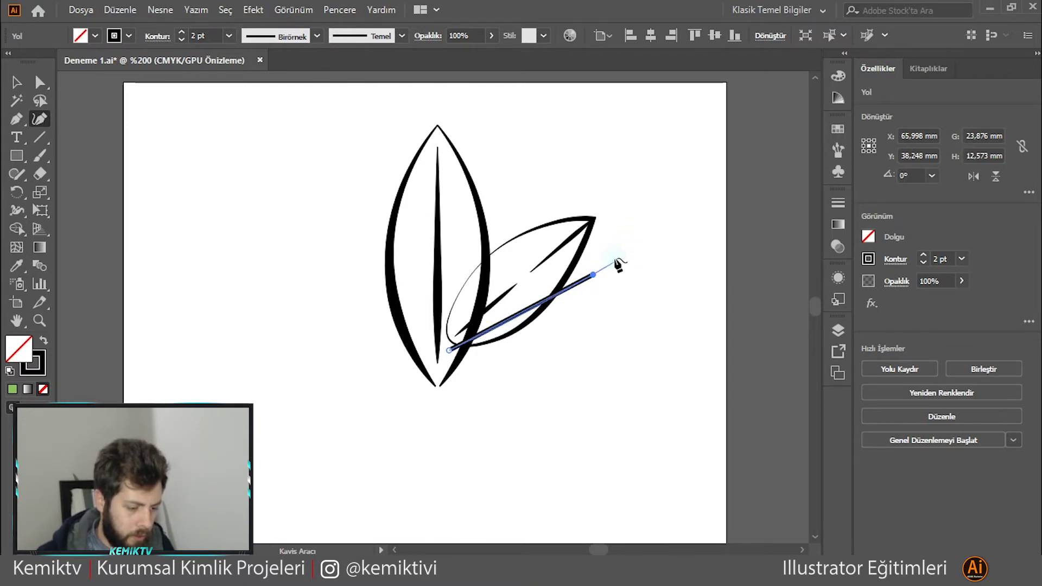
click(605, 255)
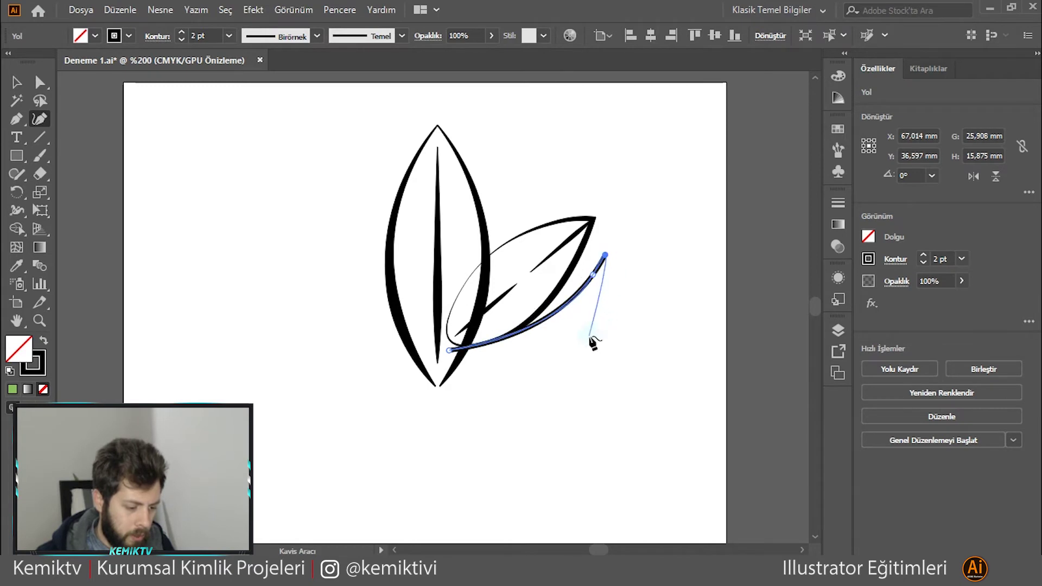
click(589, 335)
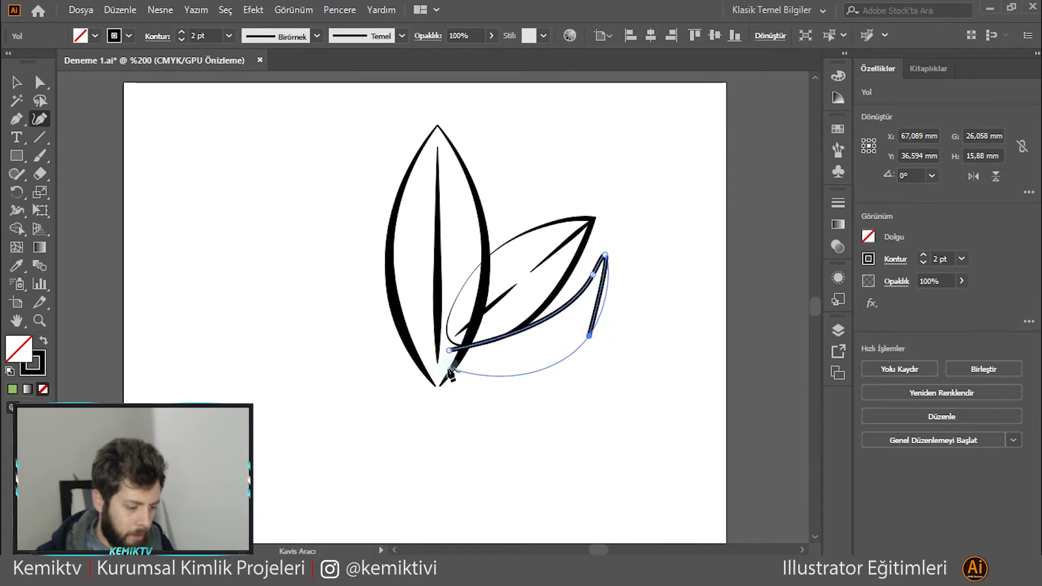
click(445, 367)
click(451, 352)
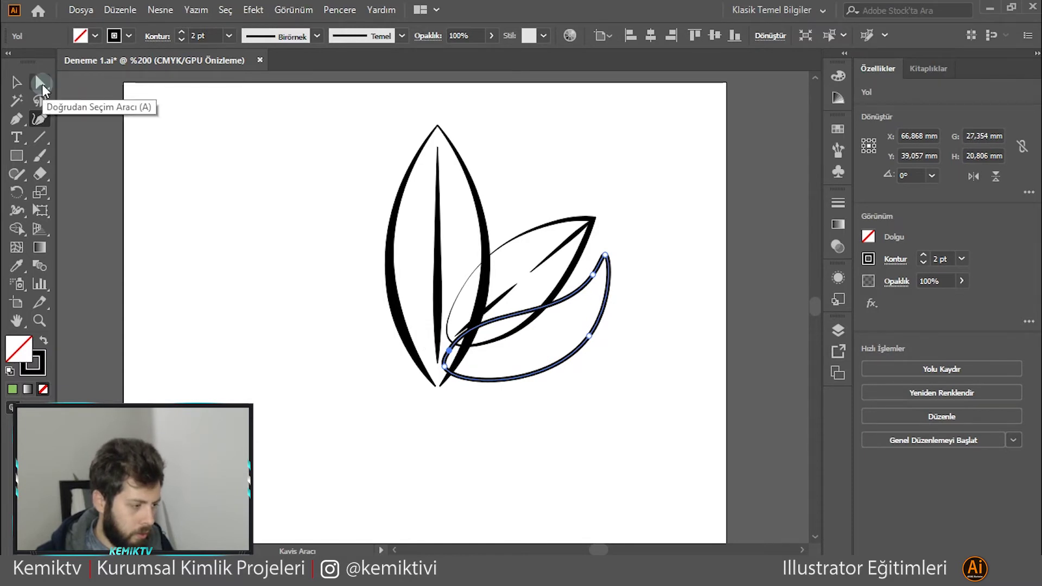
mouse_move(592, 279)
mouse_down()
mouse_move(527, 330)
mouse_move(537, 319)
mouse_up()
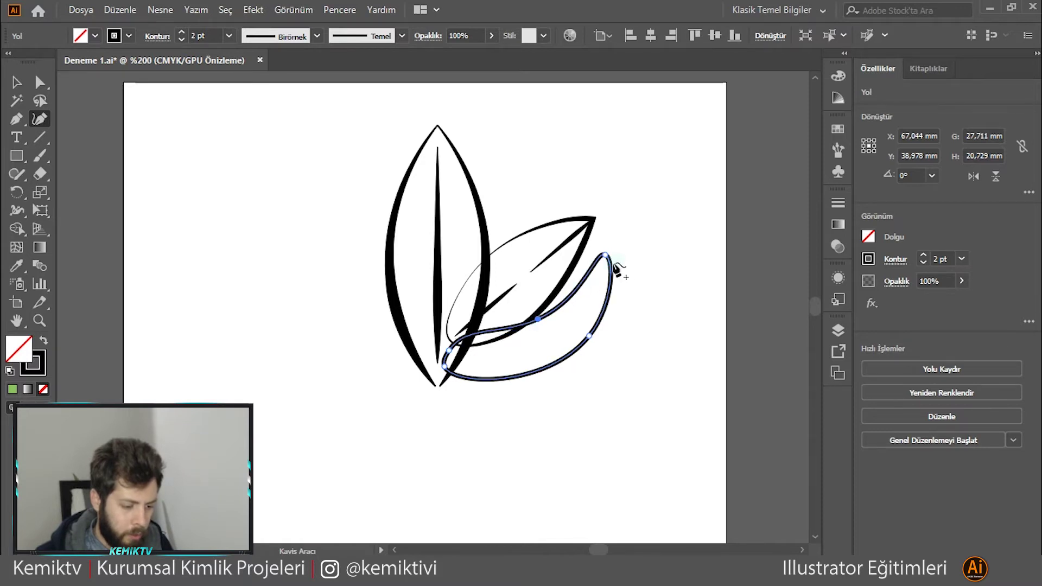
drag(588, 335, 525, 366)
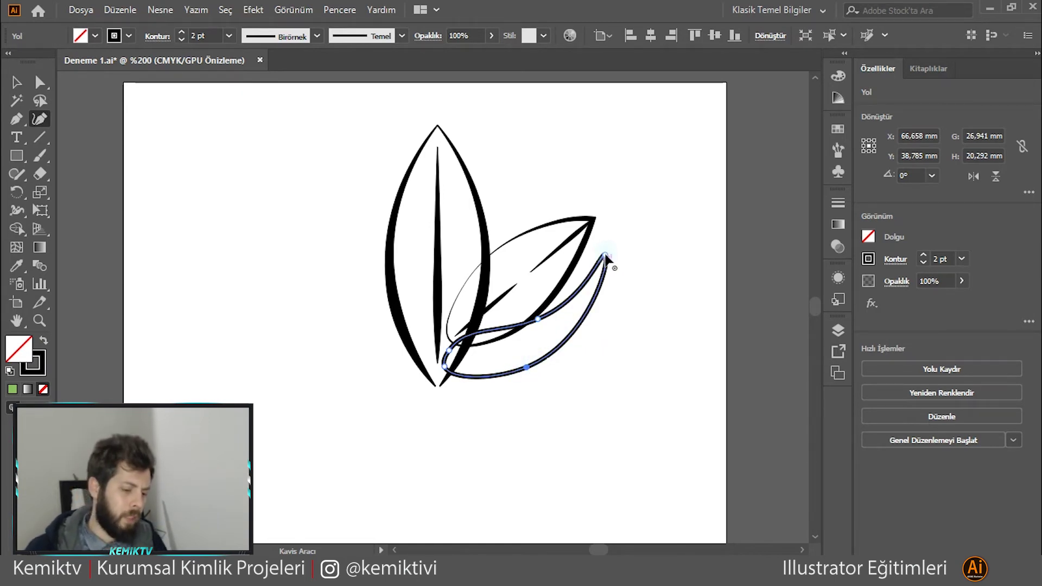
Move the new leaf's tip anchor up and right with Direct Selection.
click(40, 82)
click(302, 255)
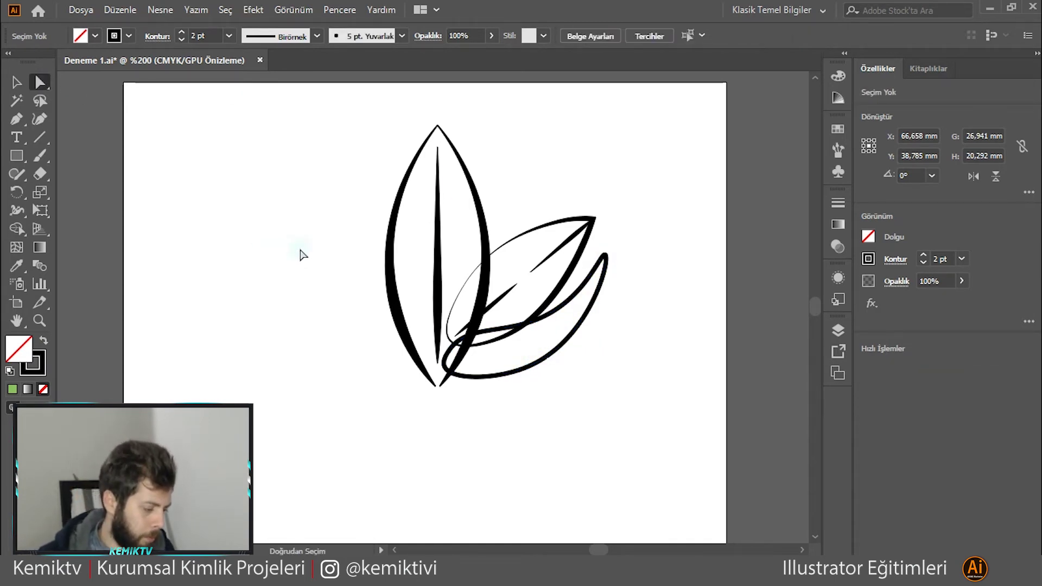
click(602, 254)
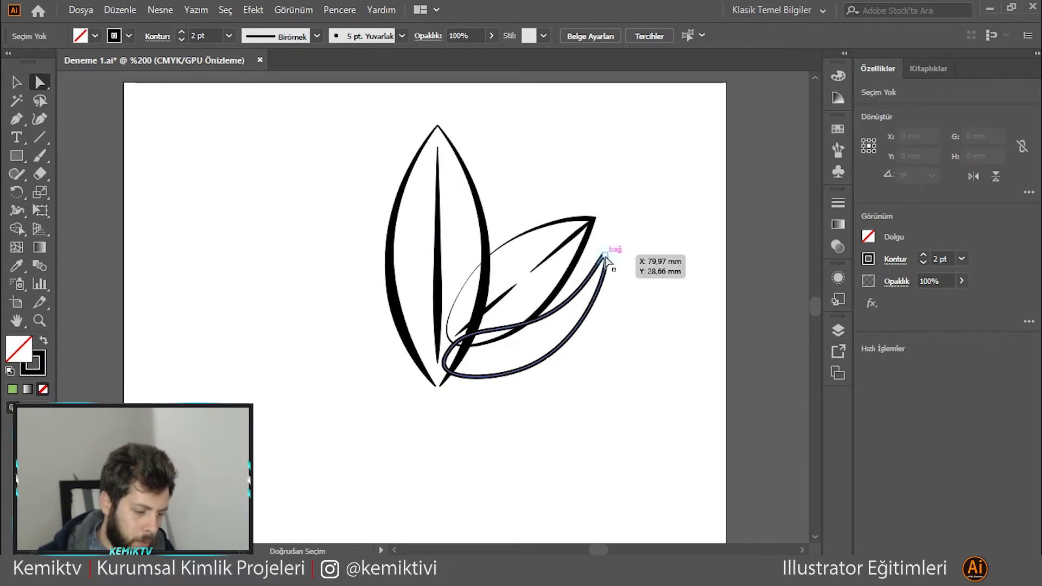
drag(605, 254, 610, 239)
click(646, 252)
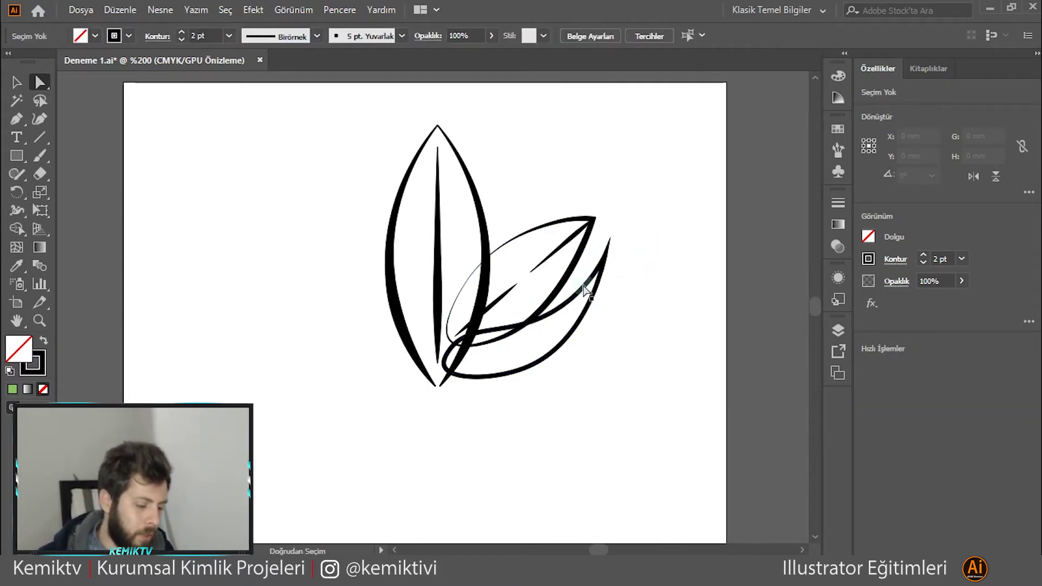
mouse_move(602, 388)
mouse_down()
mouse_move(551, 335)
mouse_move(559, 344)
mouse_up()
click(585, 418)
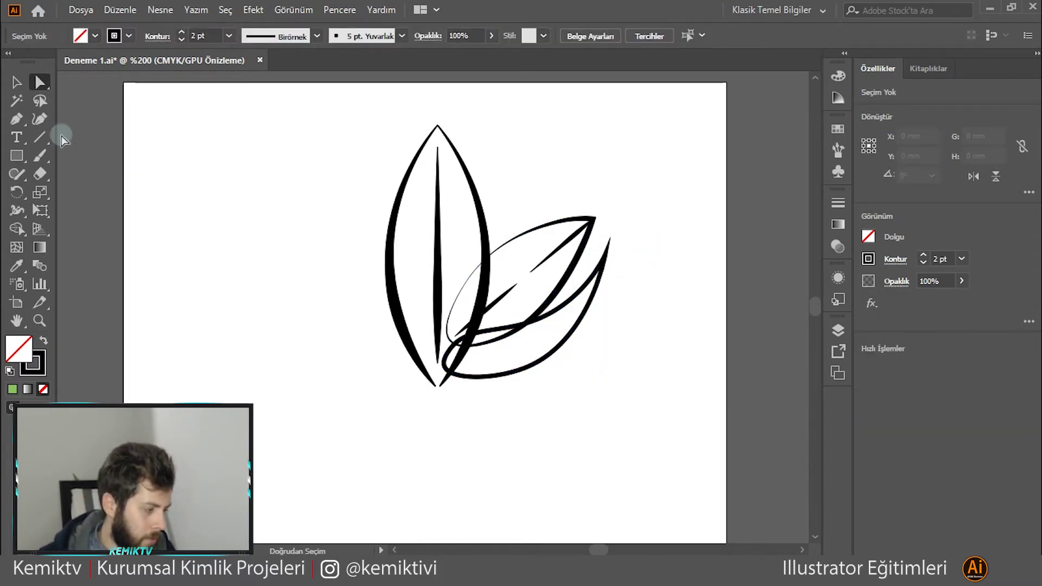
Draw a curve from the base along the leaf underside, undoing the stray join, ending at the tip.
click(37, 119)
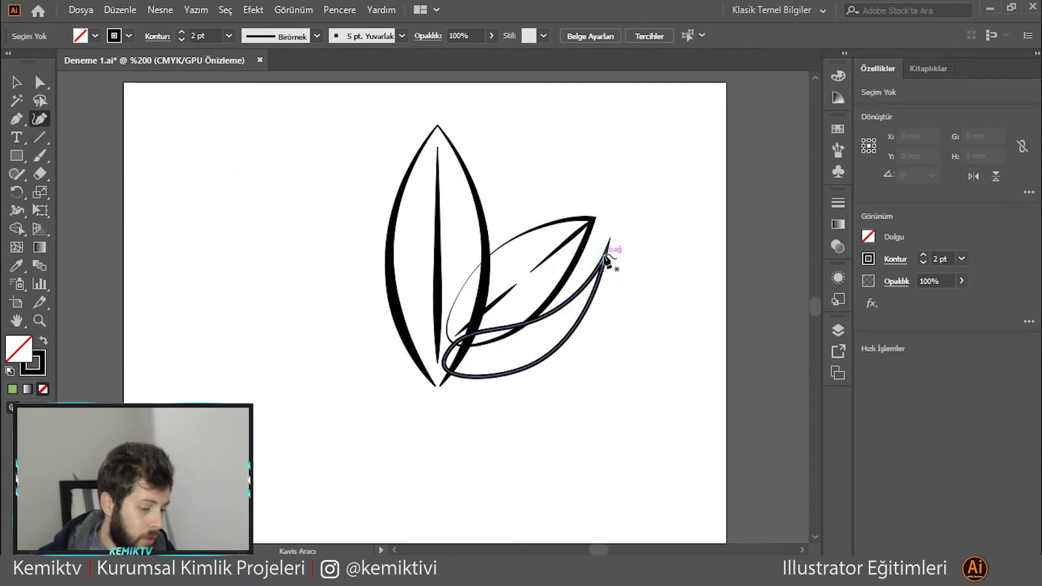
click(450, 358)
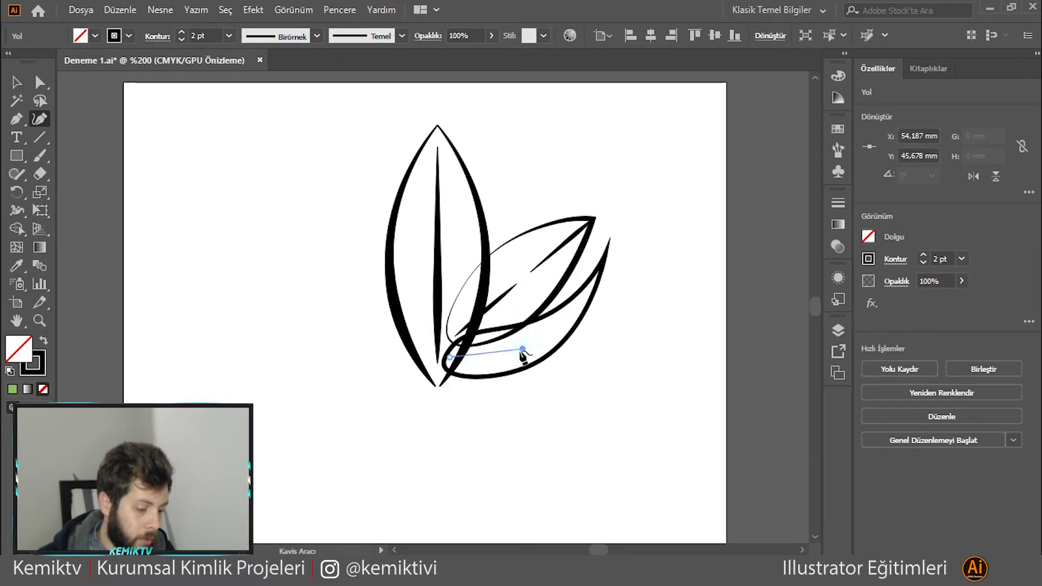
click(520, 351)
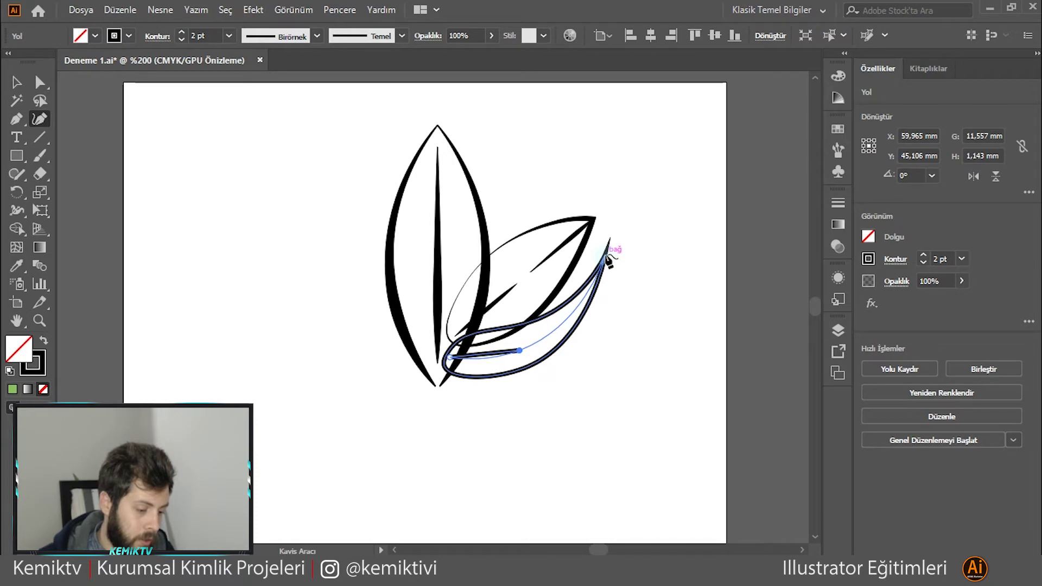
click(605, 255)
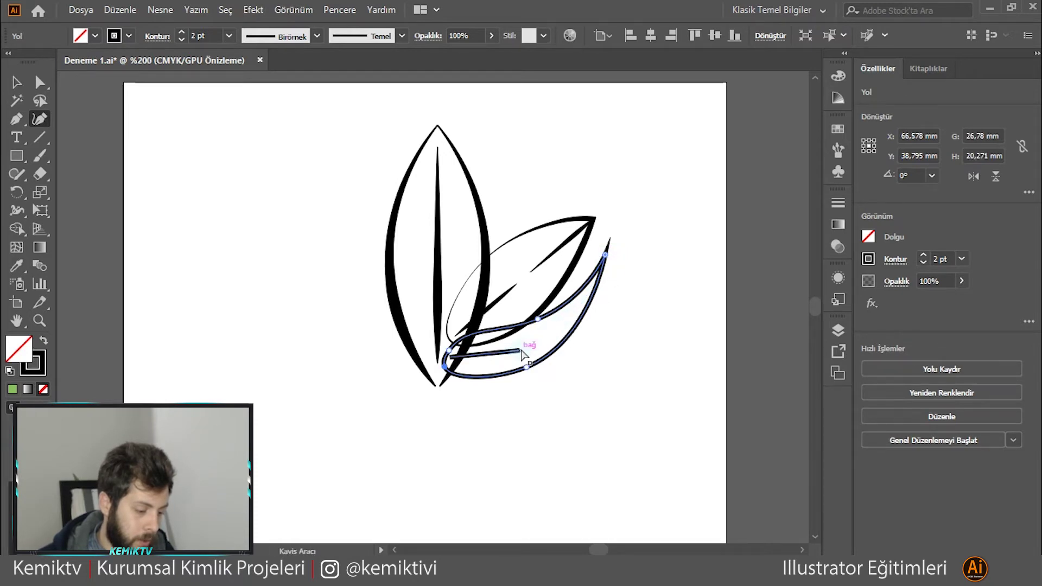
key(ctrl+z)
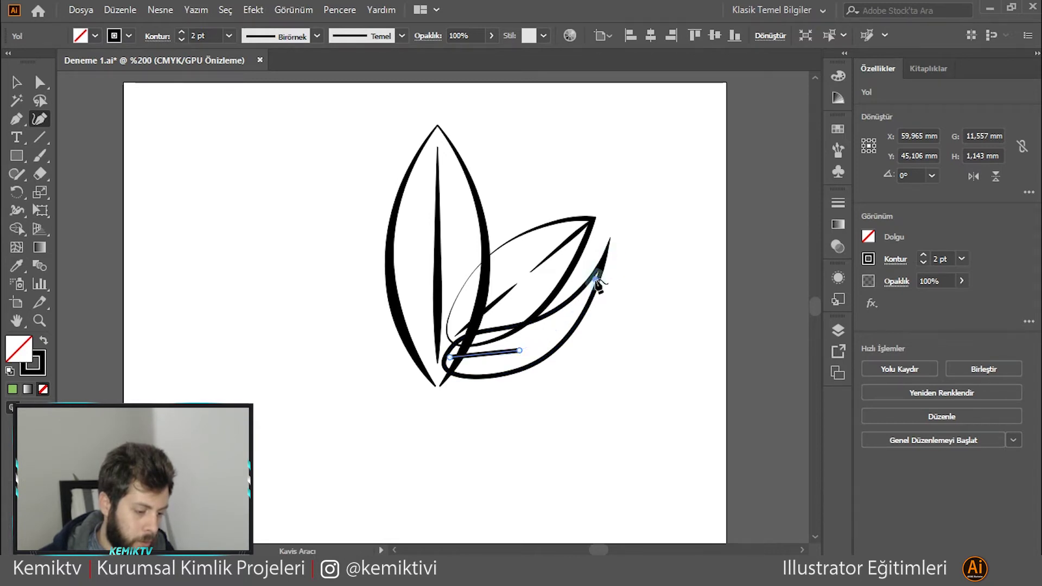
click(596, 280)
click(16, 82)
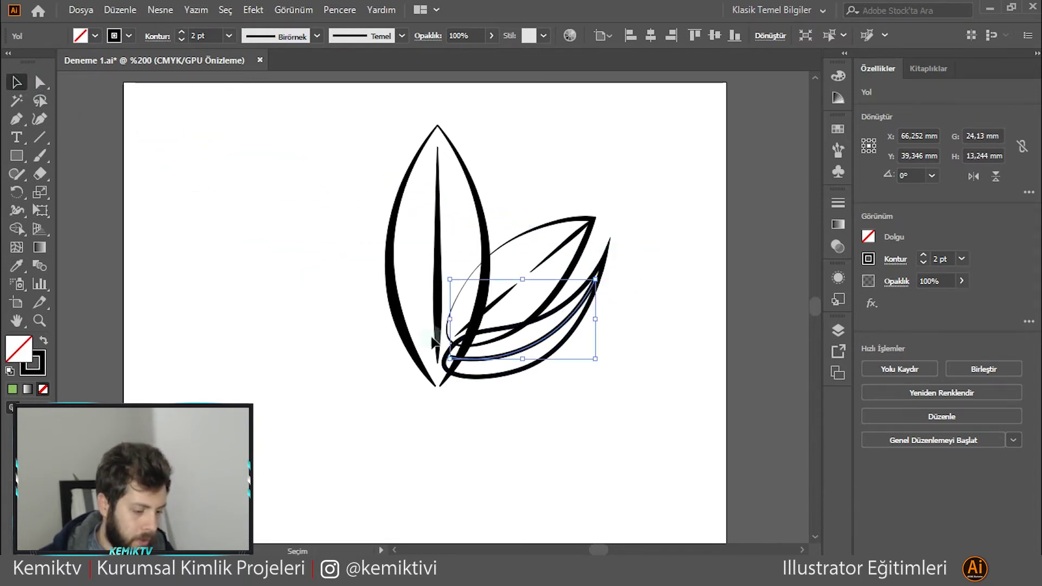
click(707, 360)
scroll(579, 288, up, 2)
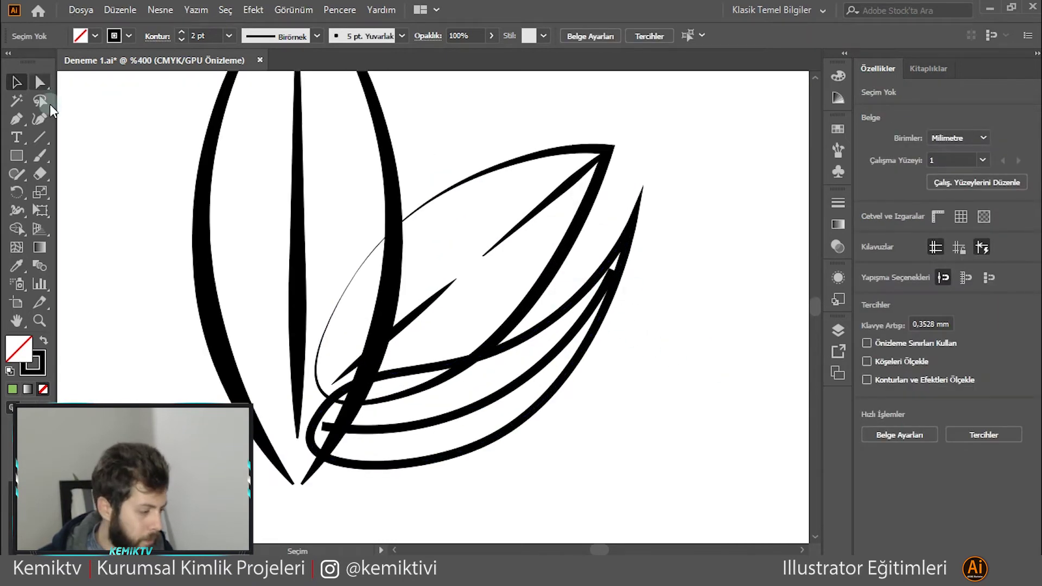
Move the underside stroke's upper anchor toward the tip and smooth its middle curve.
click(41, 82)
click(612, 276)
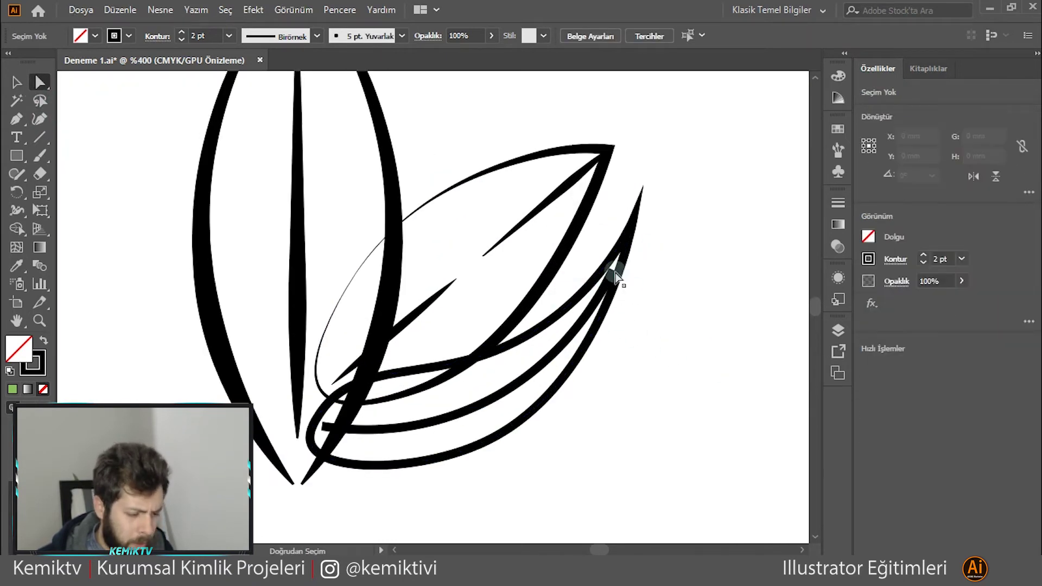
drag(613, 276, 634, 228)
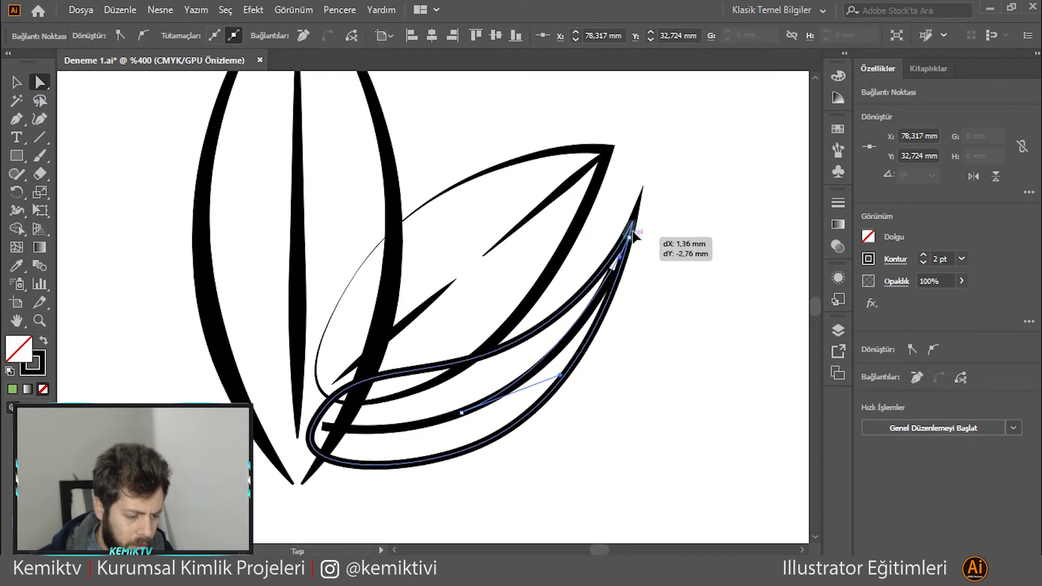
click(685, 276)
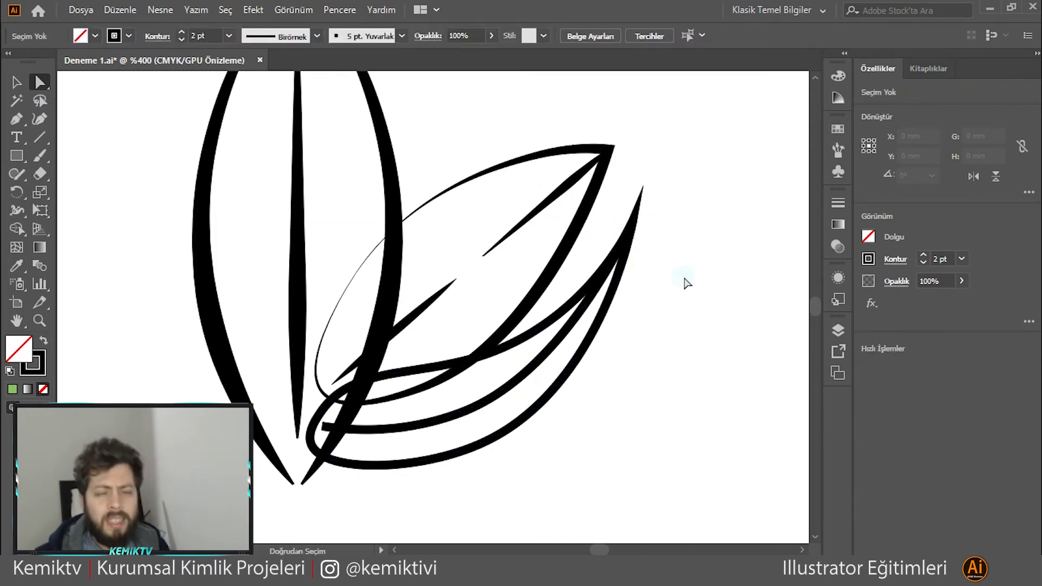
click(462, 411)
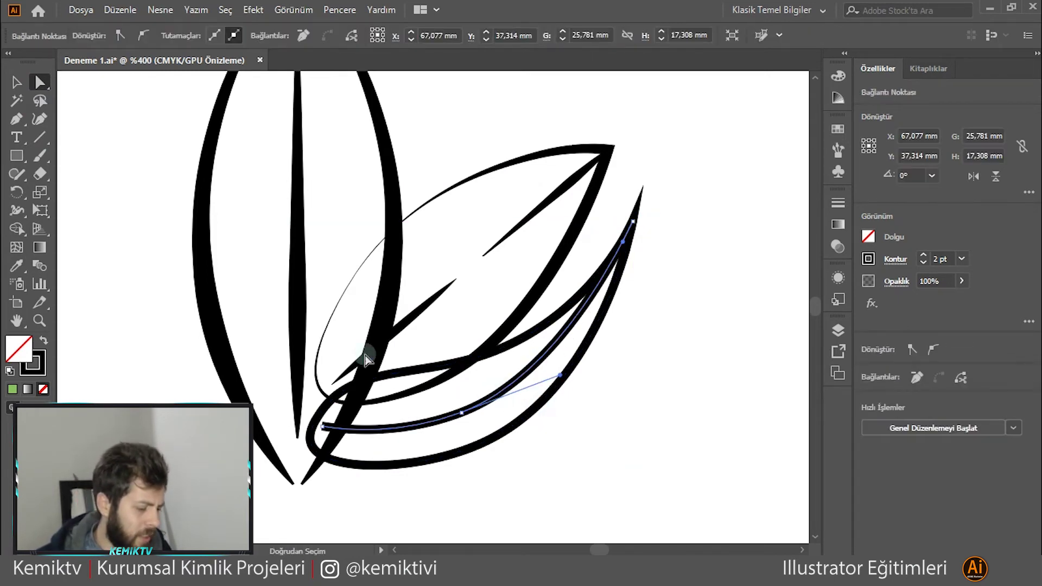
click(40, 119)
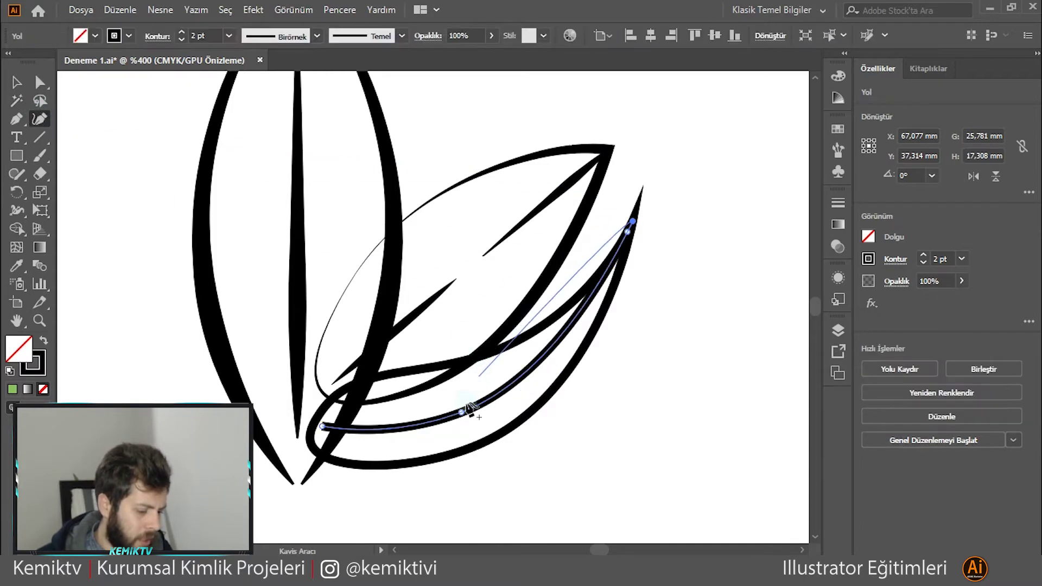
drag(461, 412, 530, 378)
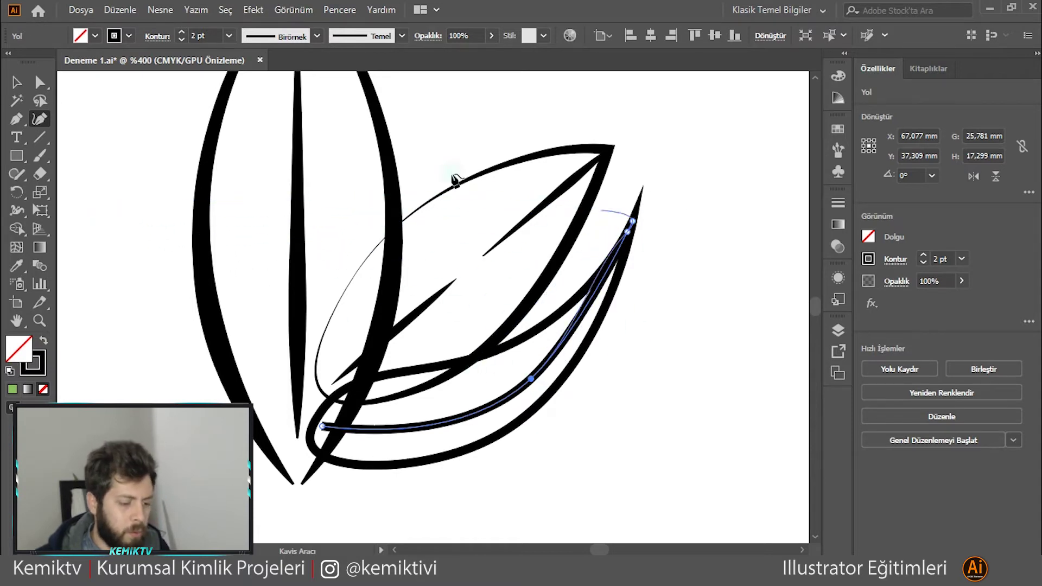
click(16, 82)
click(96, 135)
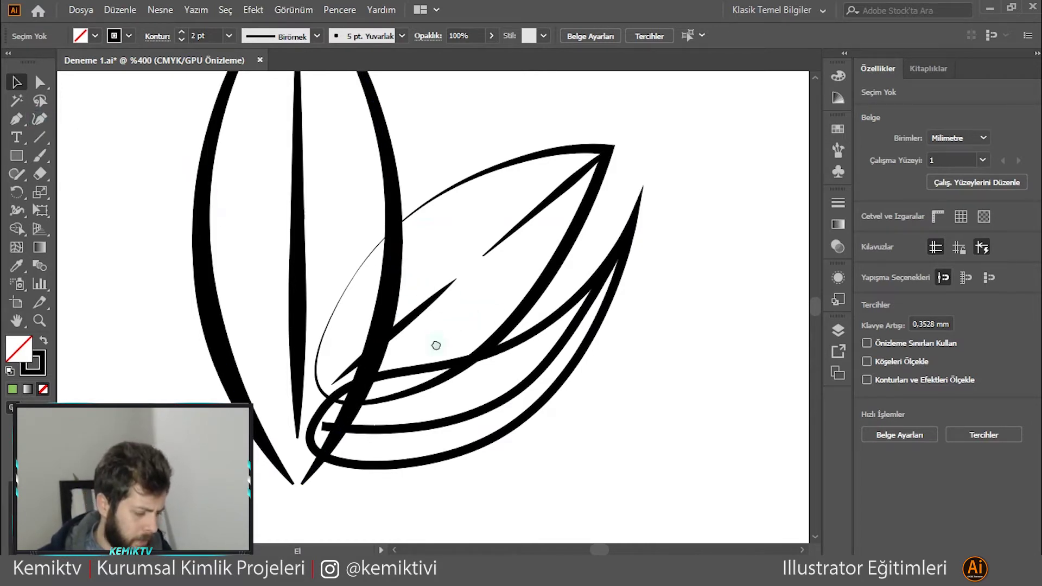
Change the leaf stroke's stacking order using Arrange.
drag(383, 320, 485, 331)
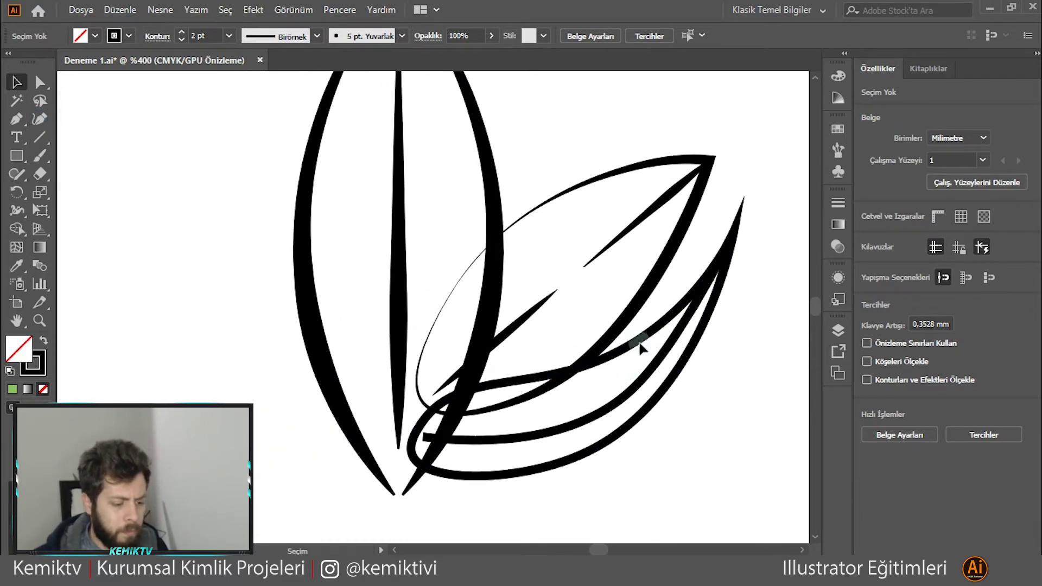
click(665, 305)
right_click(671, 304)
mouse_move(714, 477)
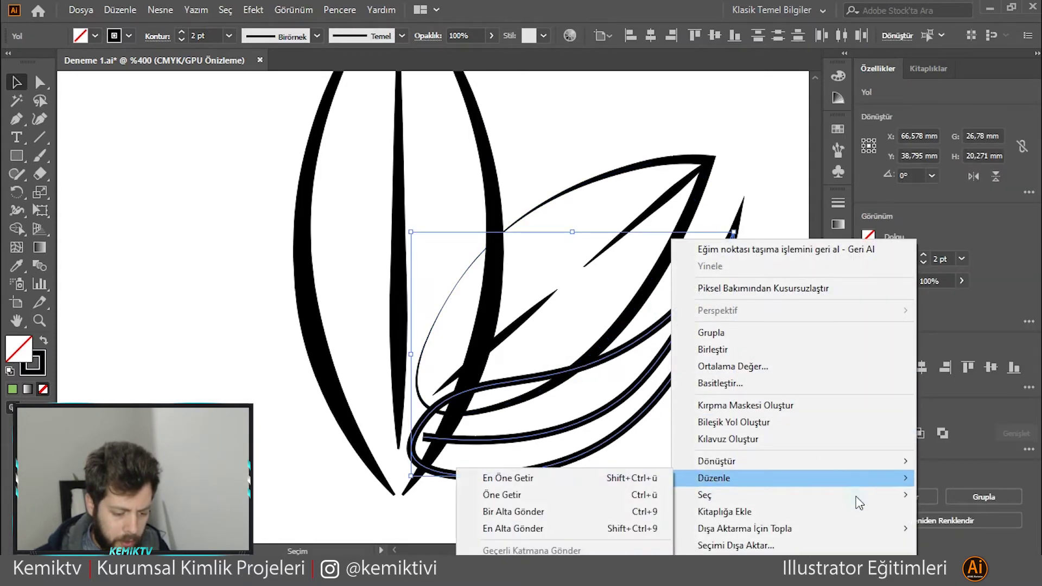
click(633, 529)
click(762, 385)
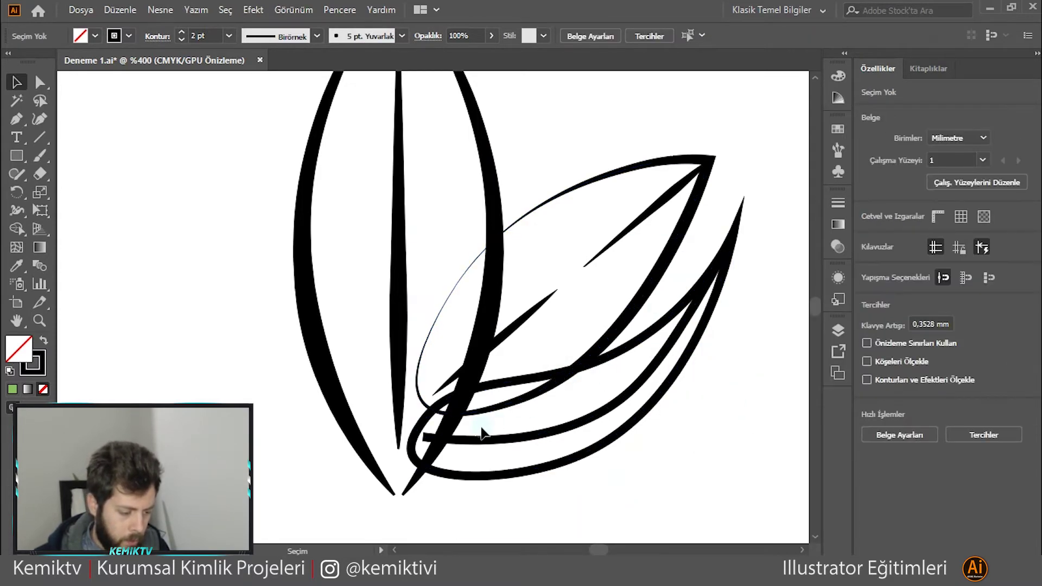
Delete the left half of the central leaf.
scroll(534, 276, down, 2)
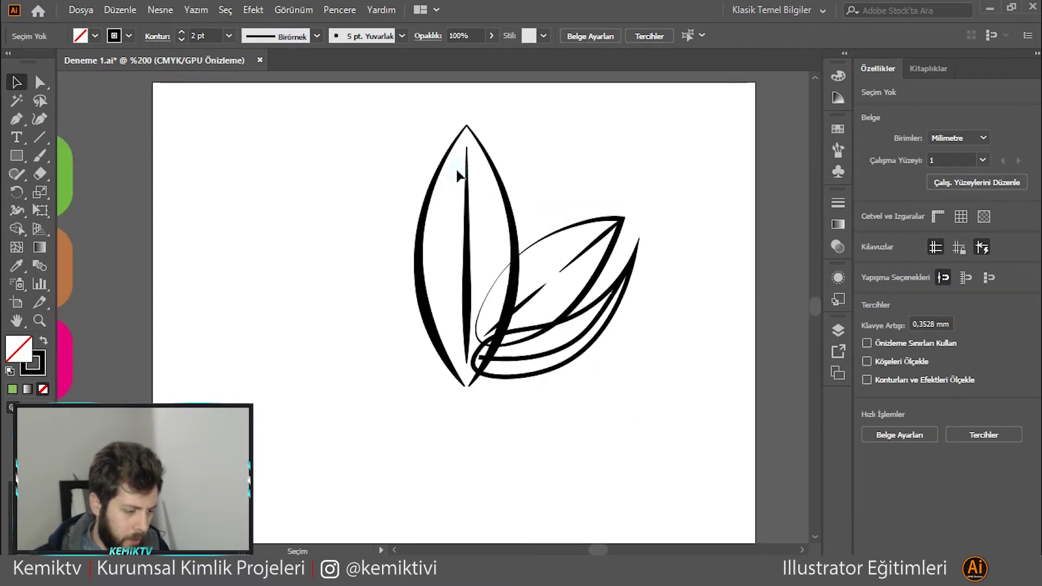
click(434, 261)
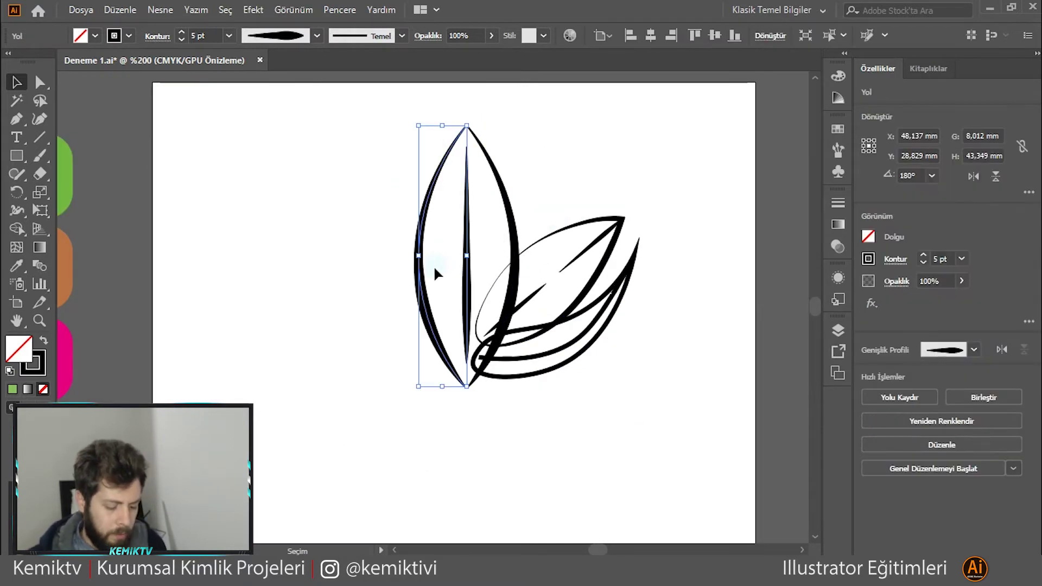
key(Delete)
Reflect a vertical copy of all leaf strokes and move it left to meet the originals.
key(ctrl+a)
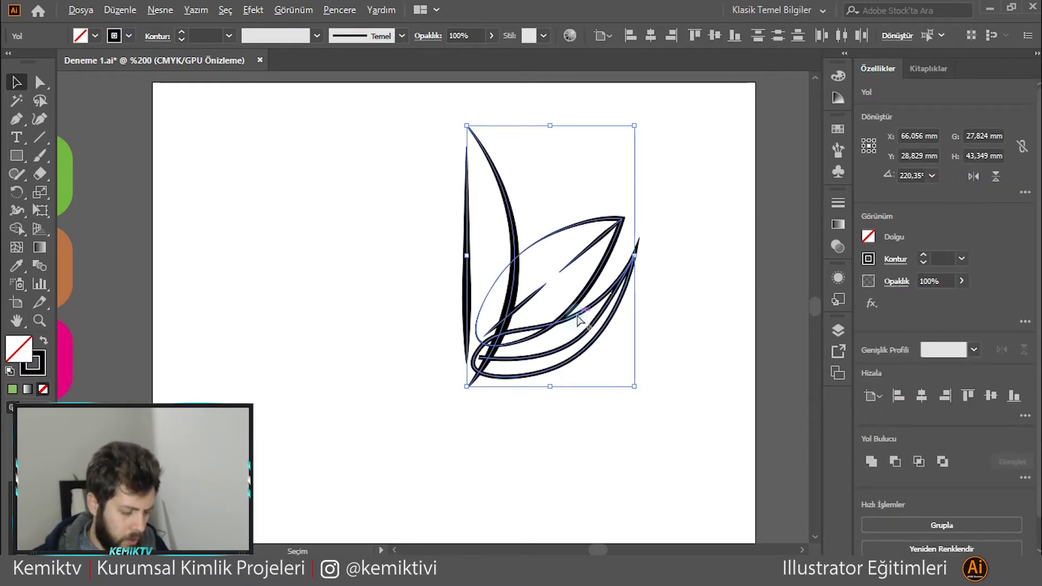
right_click(578, 319)
mouse_move(622, 461)
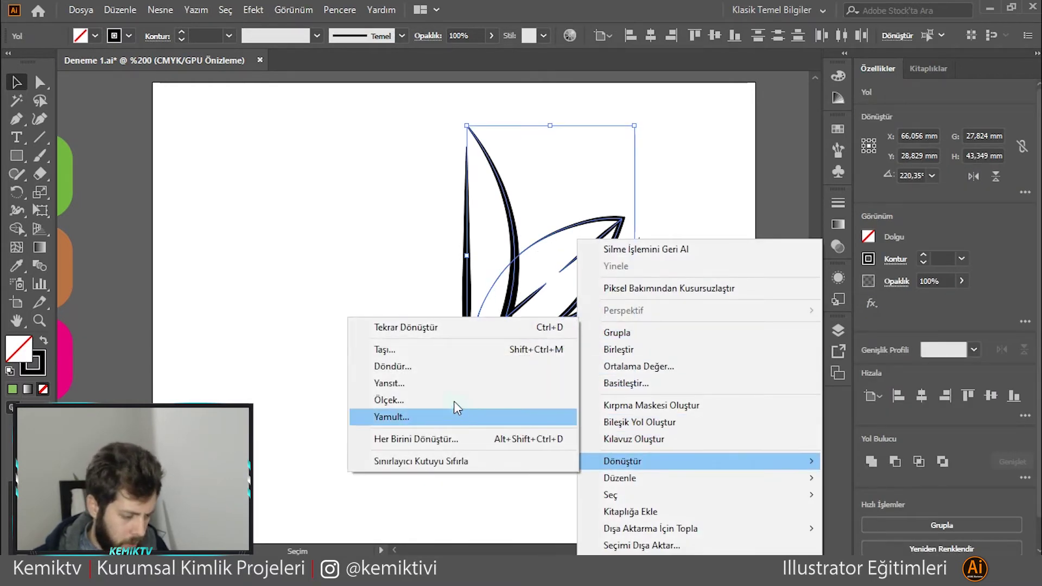
click(421, 382)
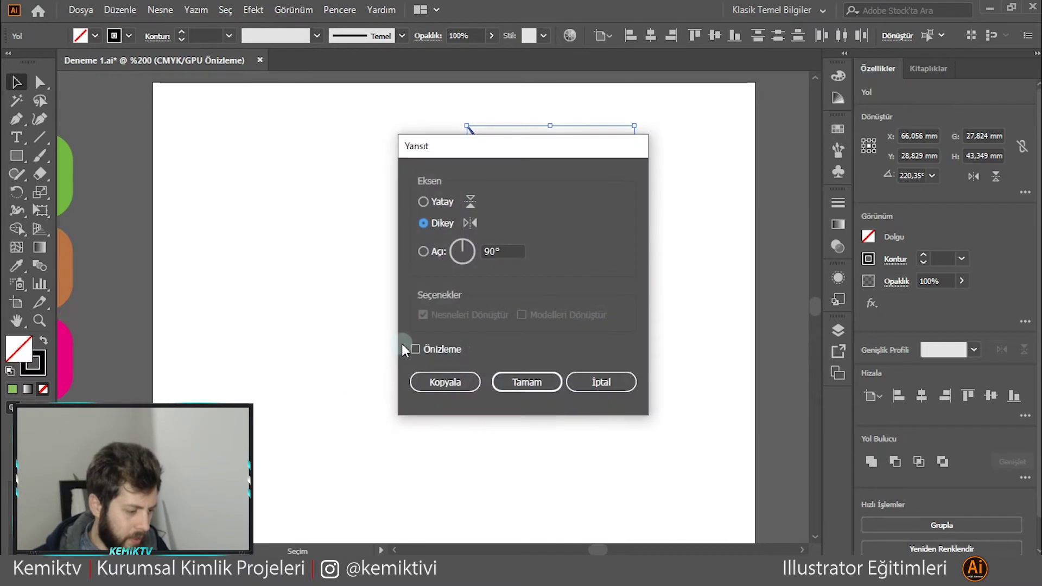
click(437, 349)
drag(491, 149, 234, 143)
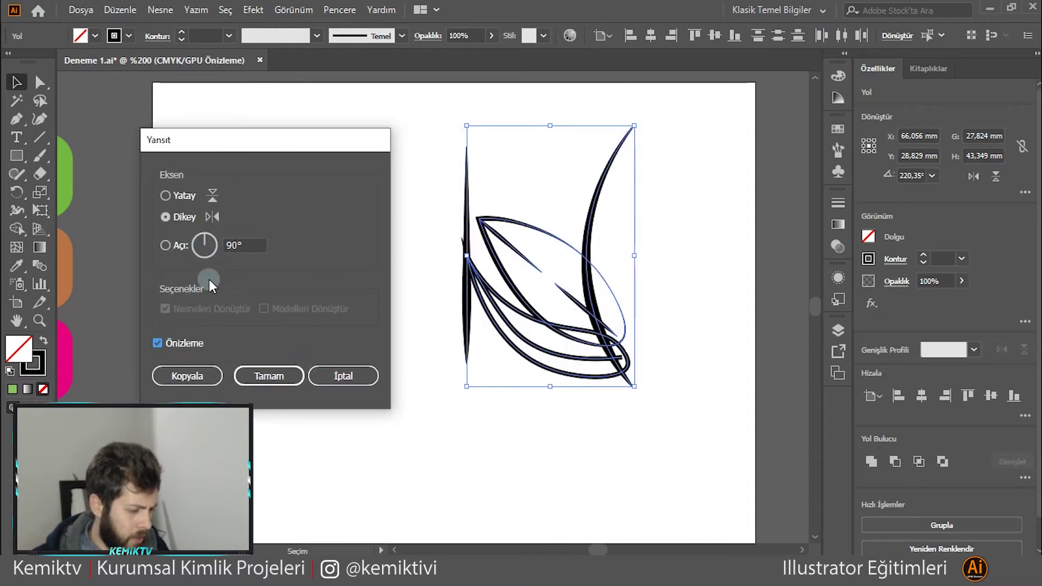
click(187, 376)
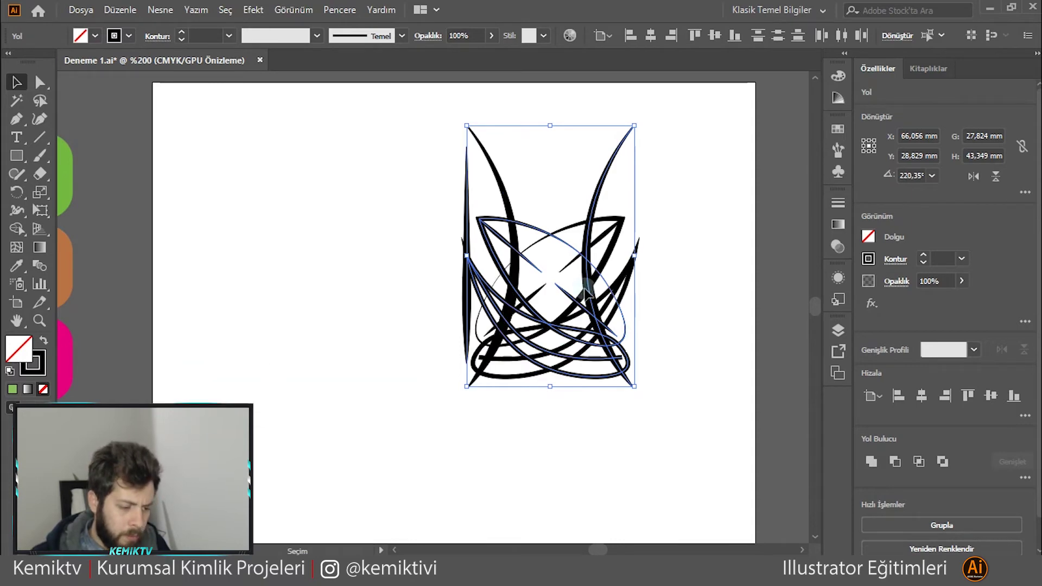
drag(593, 252, 425, 252)
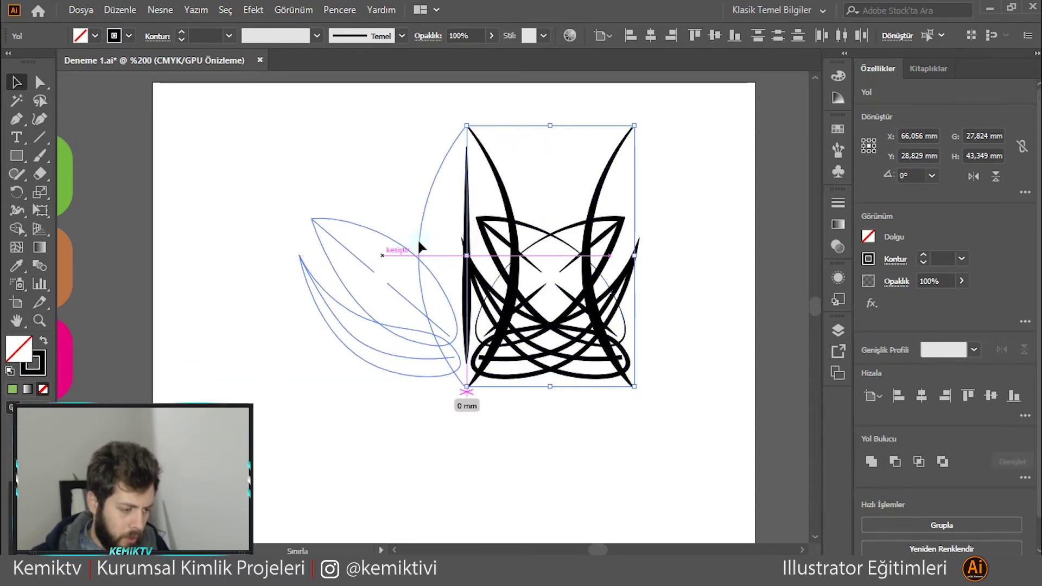
click(227, 228)
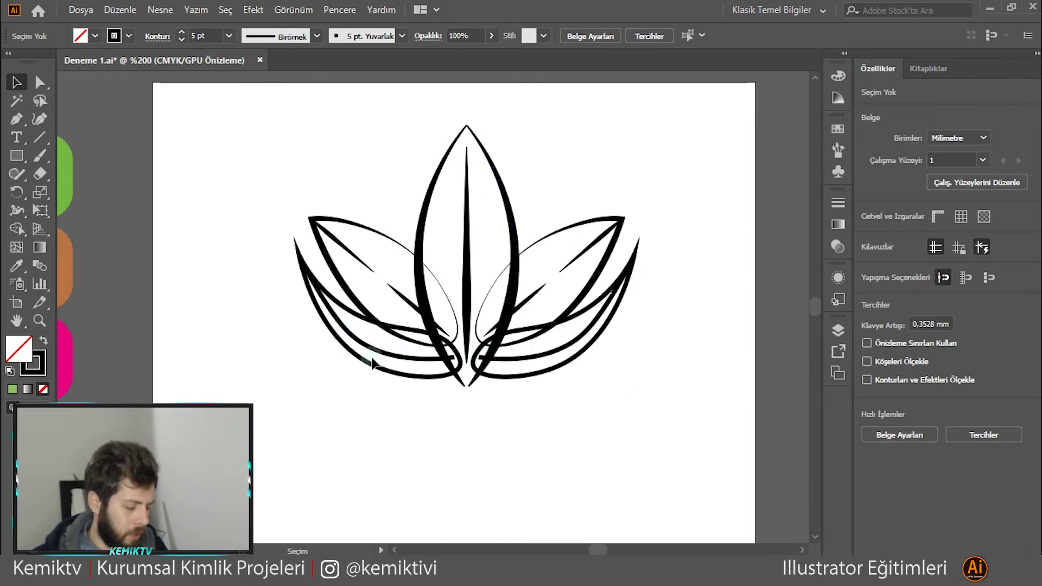
Shift-select every leaf stroke, from the lower-left leaf through to the outer right leaf.
scroll(434, 379, up, 1)
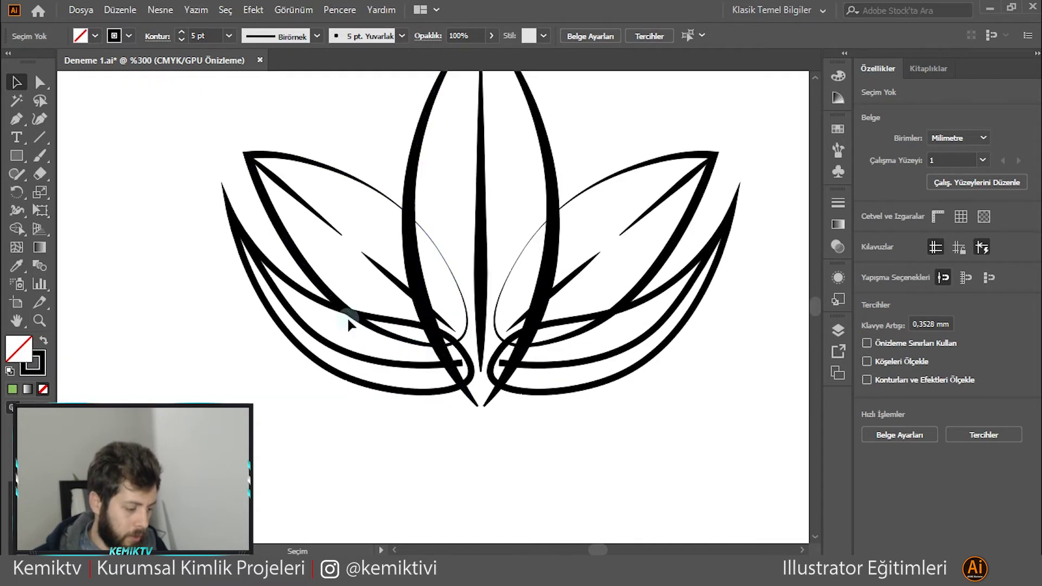
click(316, 301)
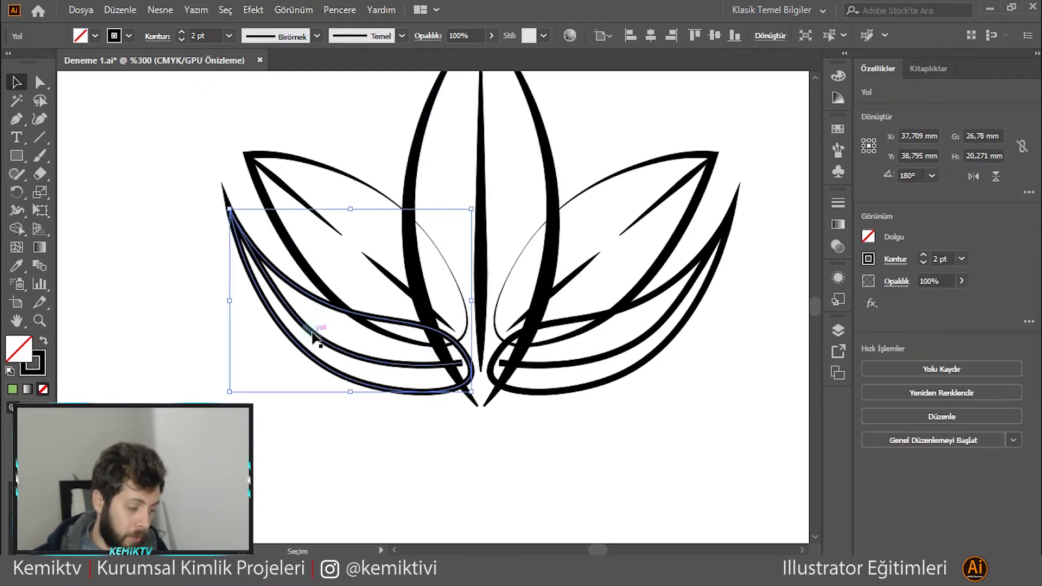
shift+click(312, 283)
shift+click(412, 193)
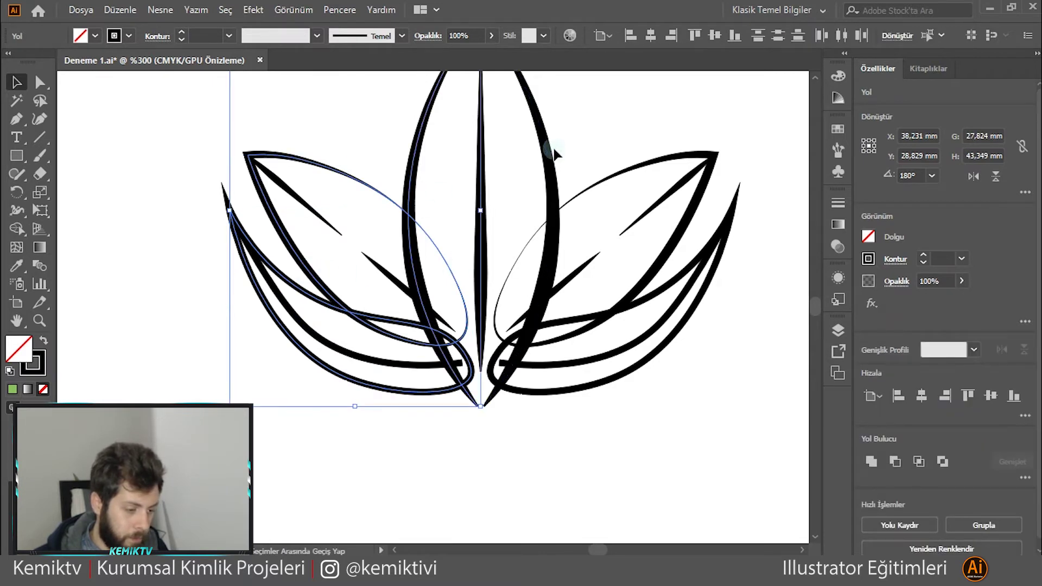
shift+click(549, 146)
shift+click(614, 179)
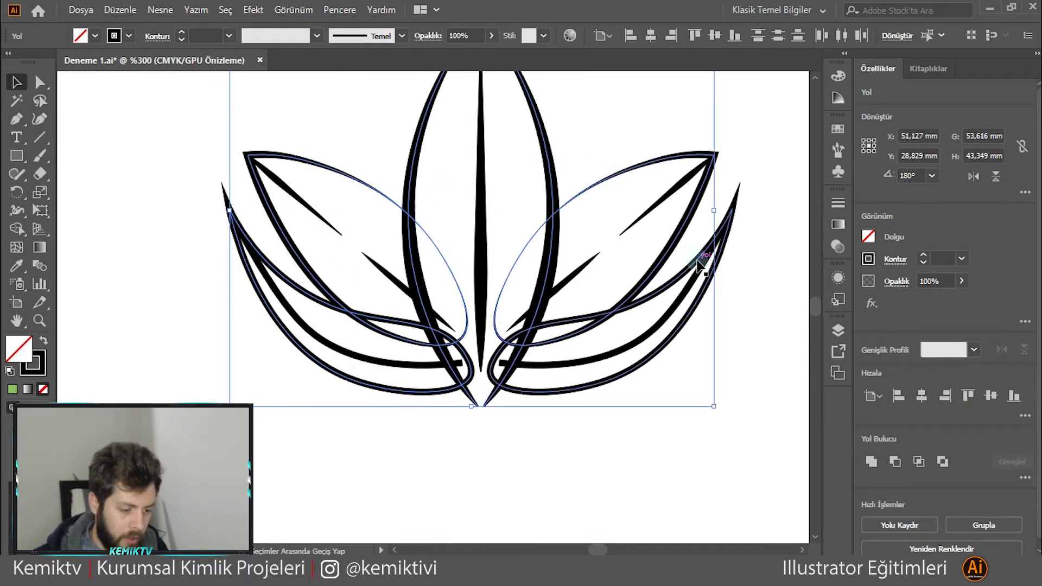
shift+click(705, 252)
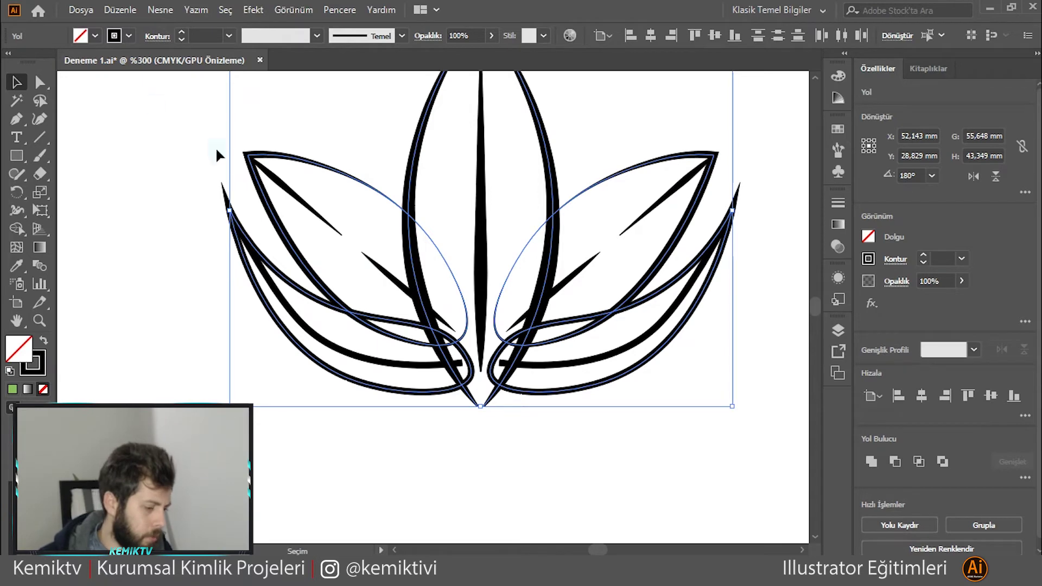
scroll(216, 149, up, 2)
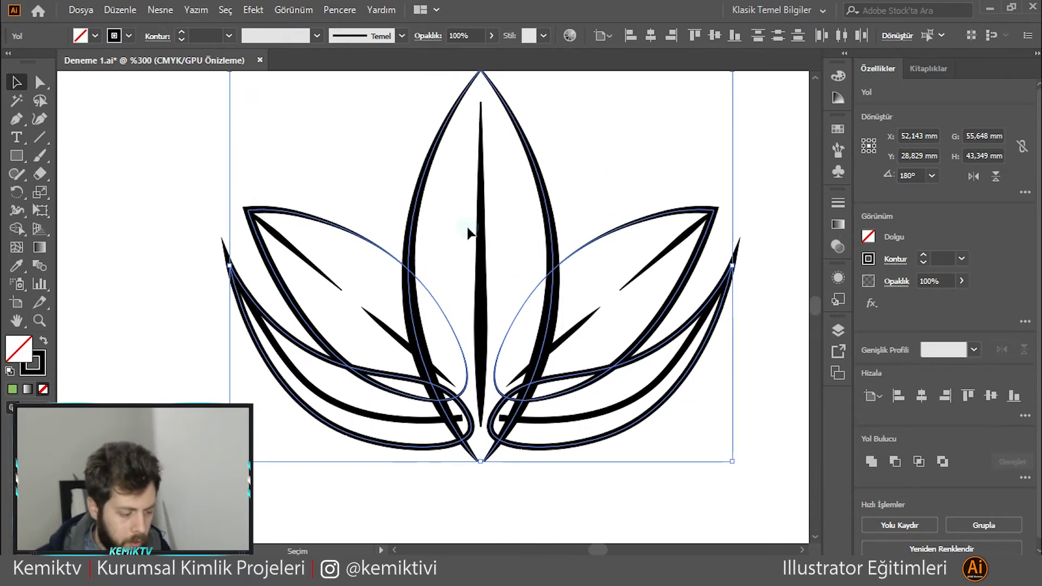
scroll(588, 250, down, 1)
Fill the leaves green with the eyedropper and give them black outlines.
click(12, 261)
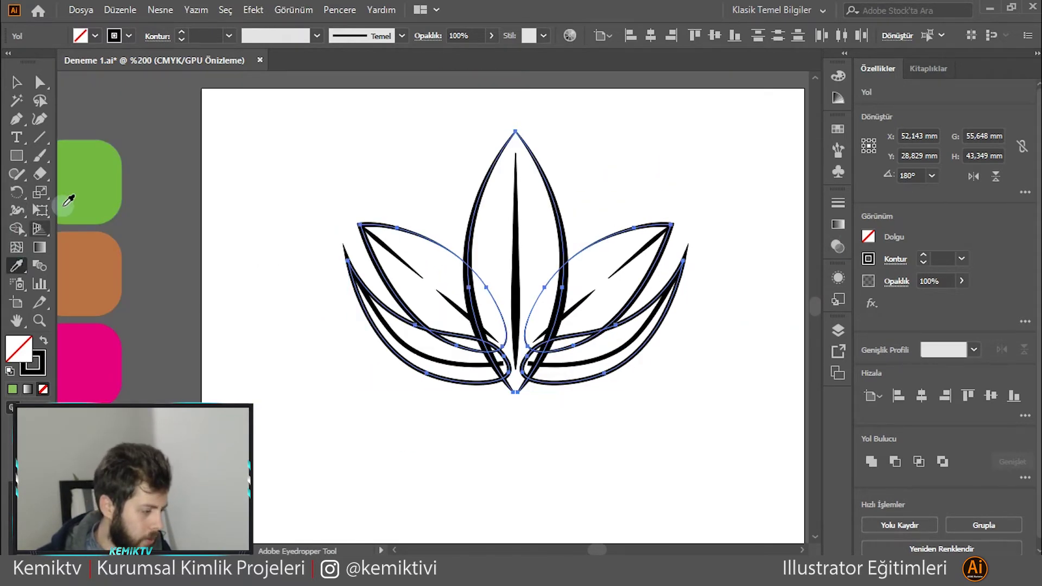
click(76, 185)
click(16, 82)
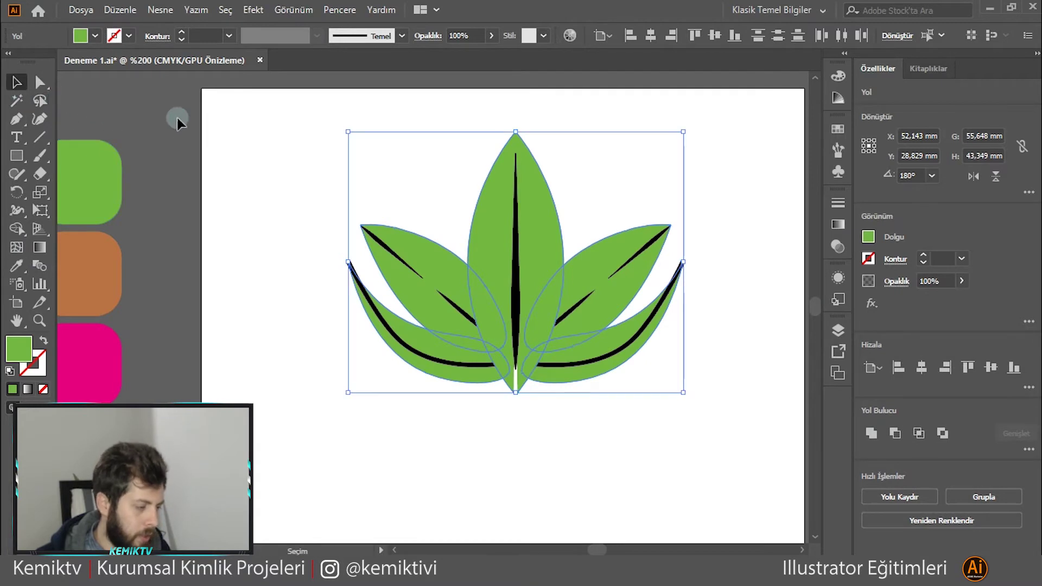
click(115, 37)
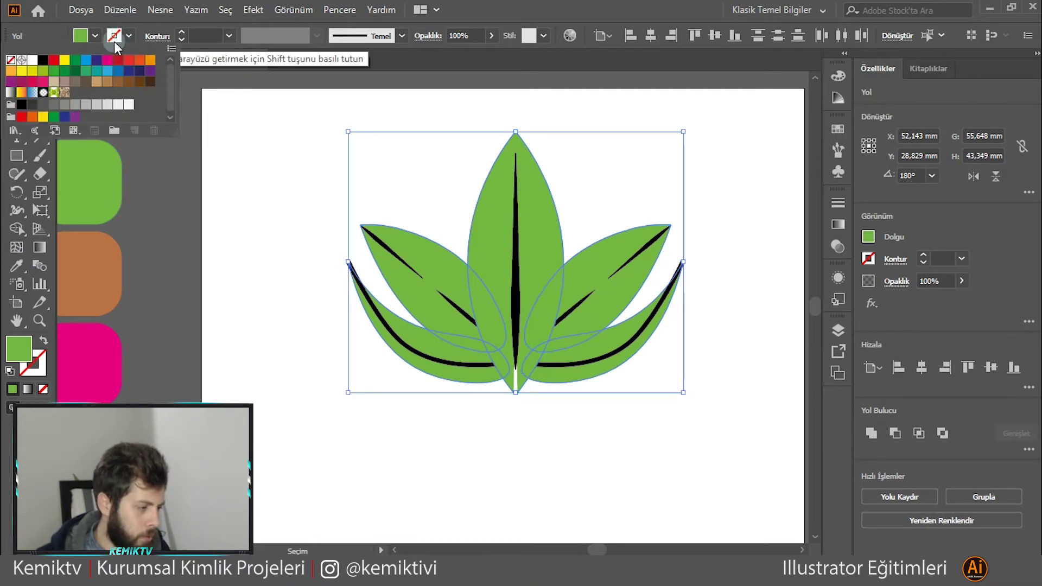
click(43, 60)
Give the leaf outlines a both-ends tapered width profile at 3 pt weight.
click(213, 35)
text(2)
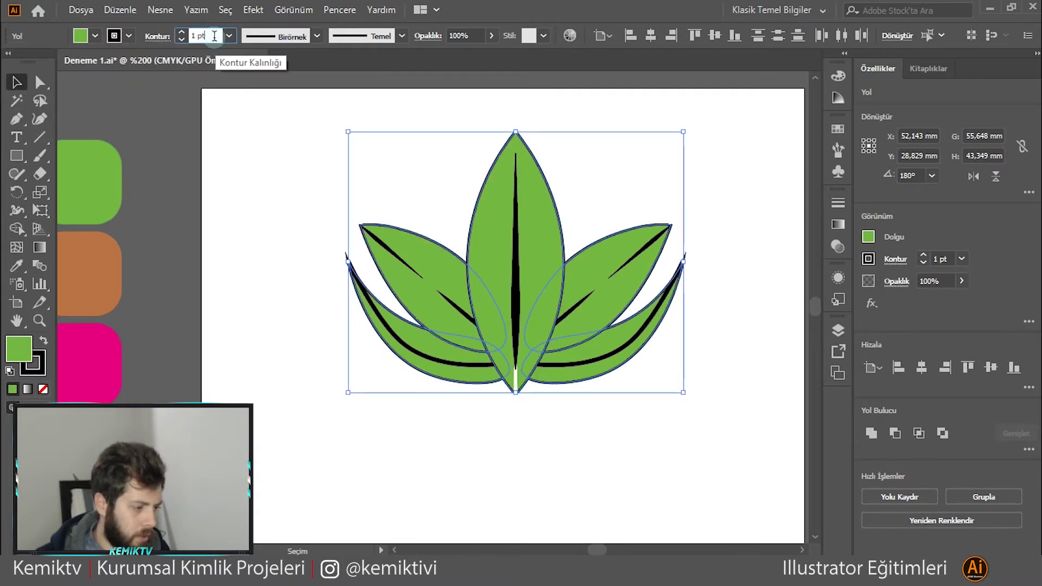
key(Return)
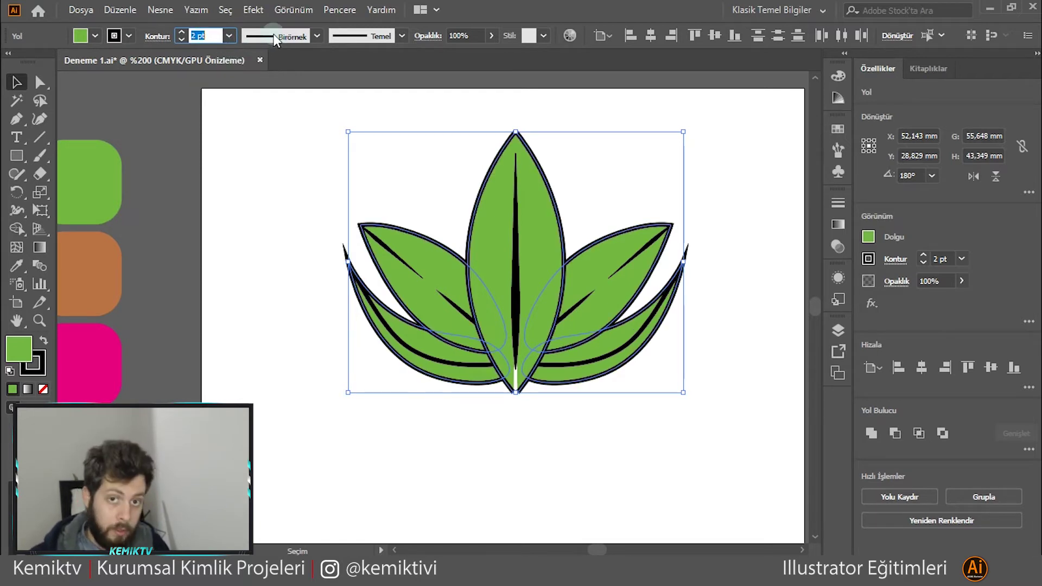
click(285, 33)
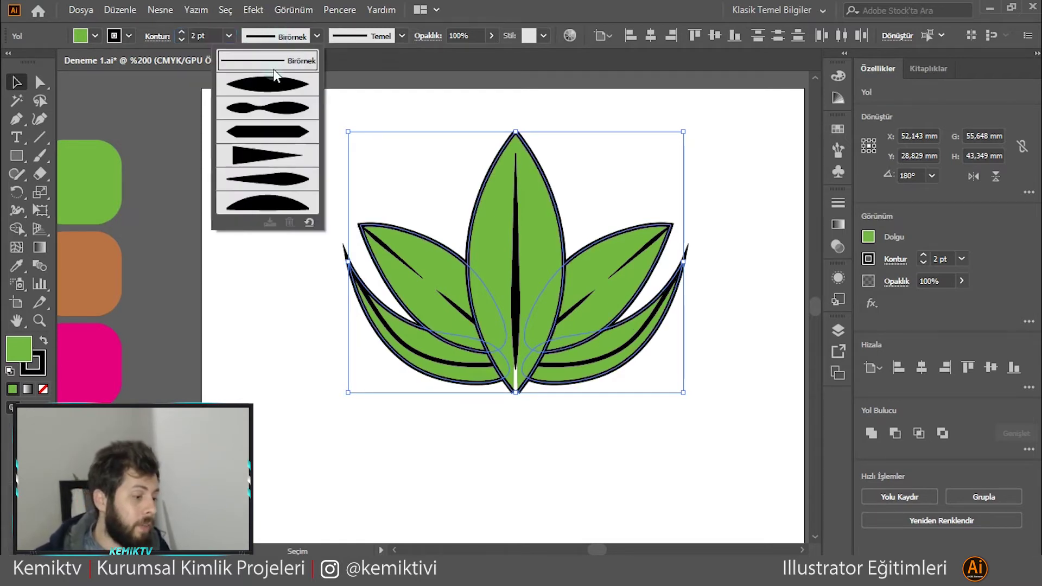
click(265, 179)
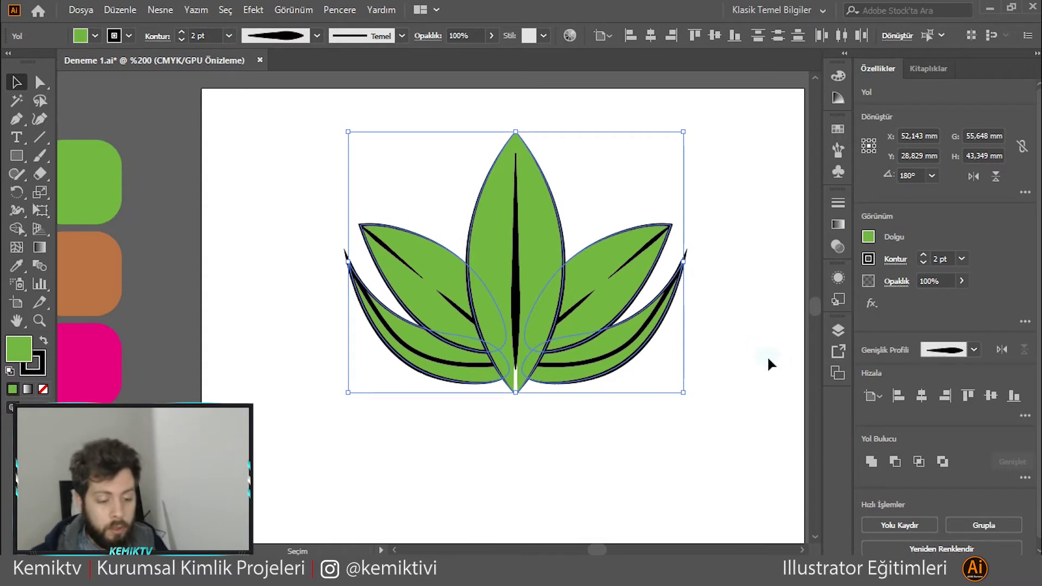
click(218, 34)
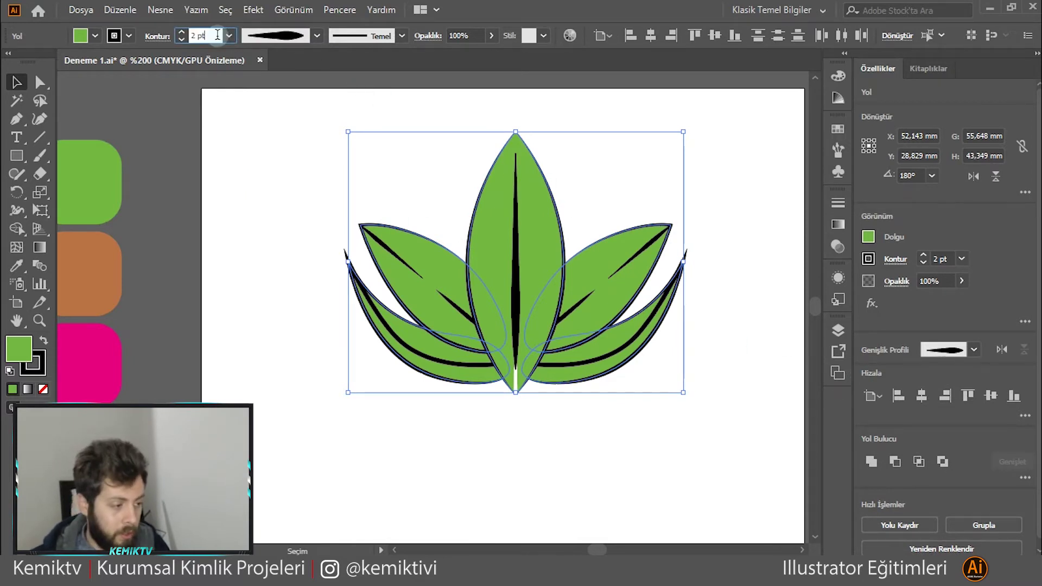
key(Up)
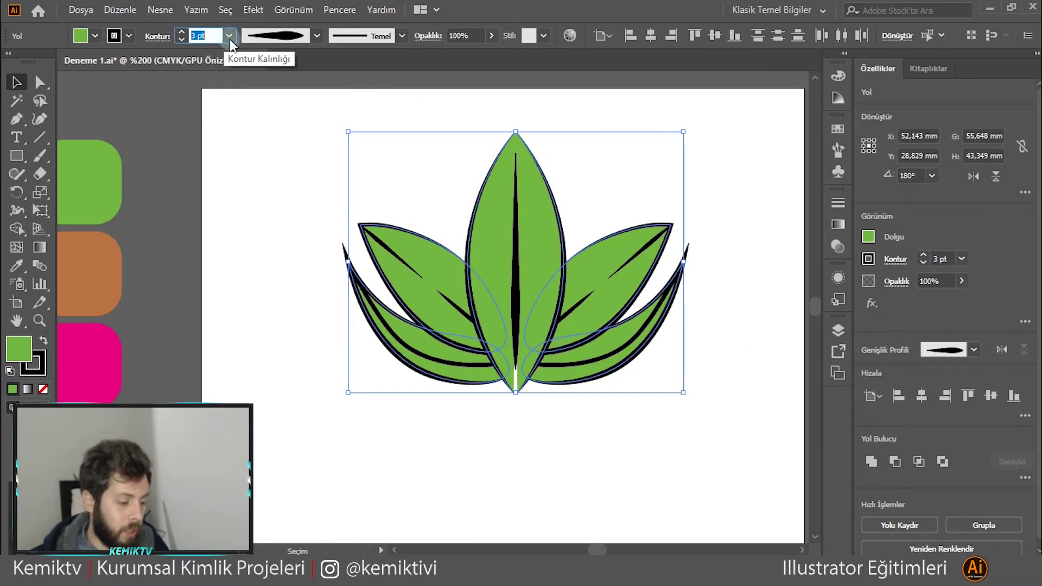
click(240, 162)
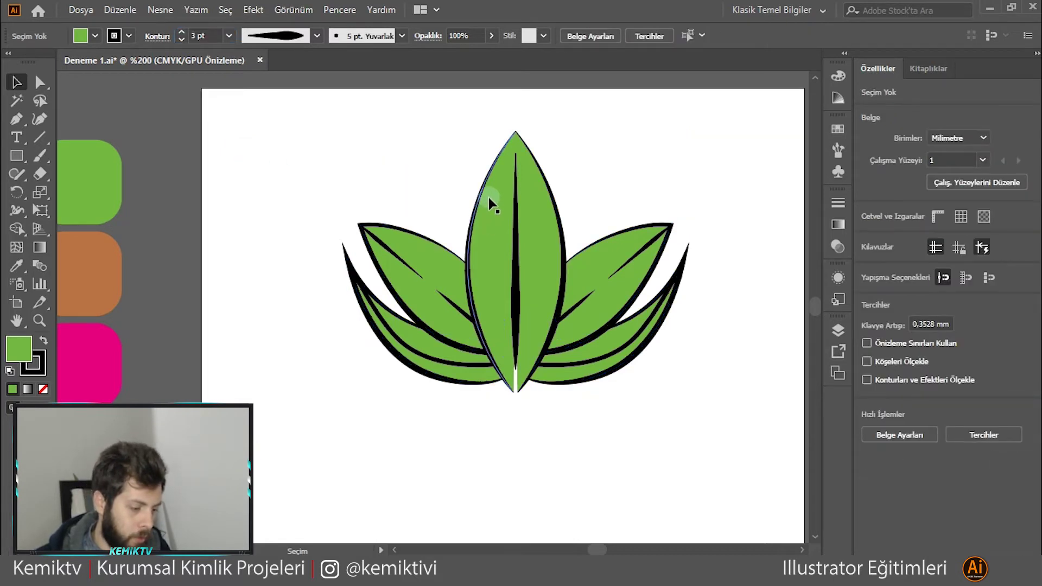
Give the centre leaf outline an elliptical tapered width profile at 4 pt.
click(489, 175)
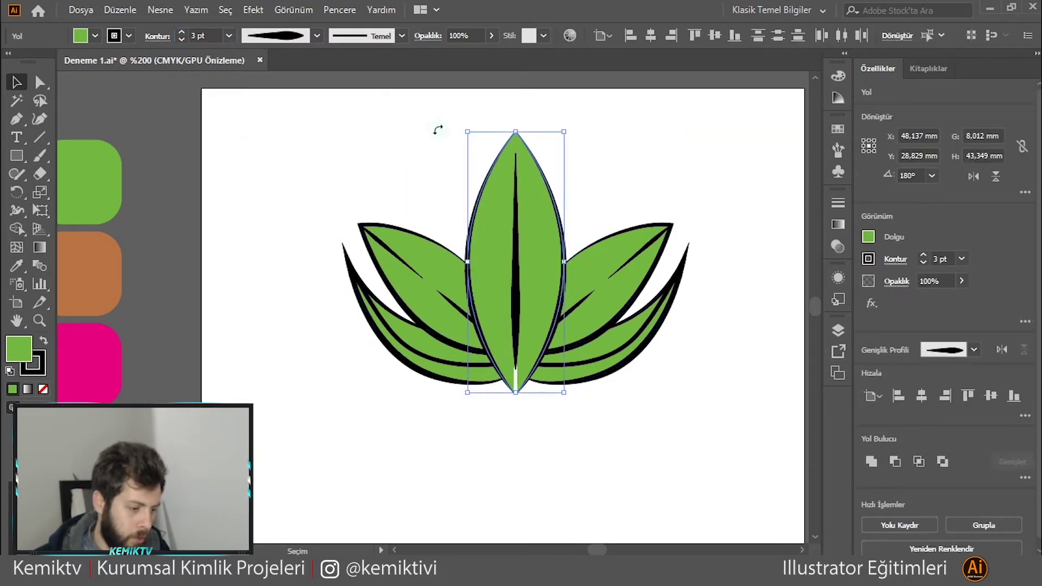
click(300, 41)
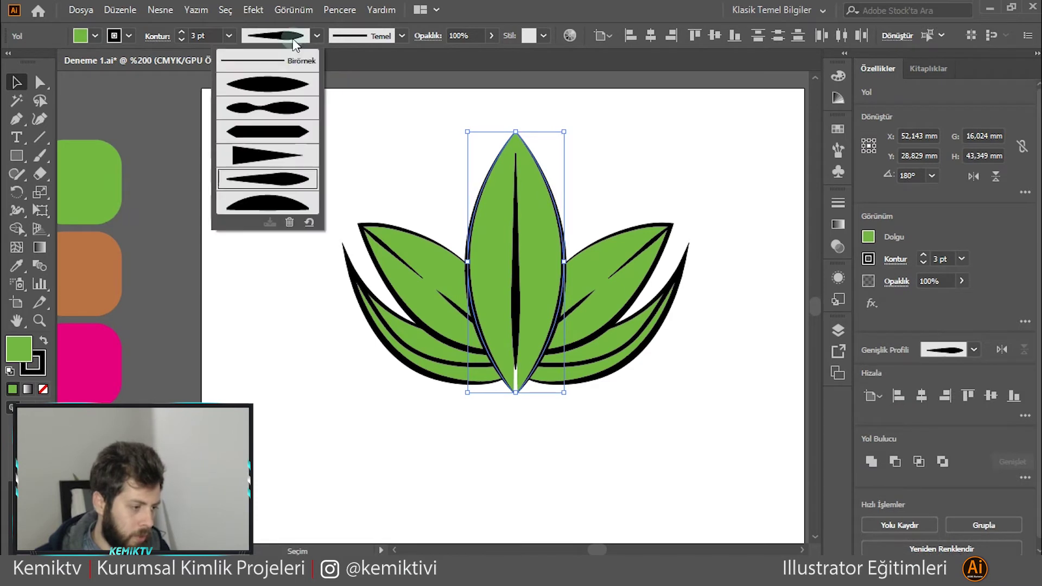
click(292, 94)
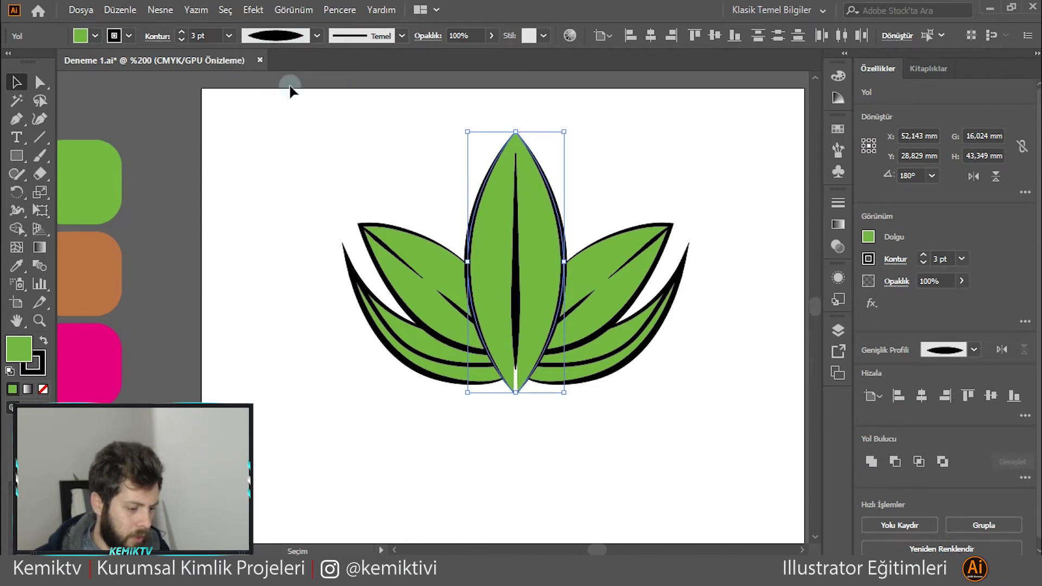
click(216, 37)
key(Up)
click(295, 128)
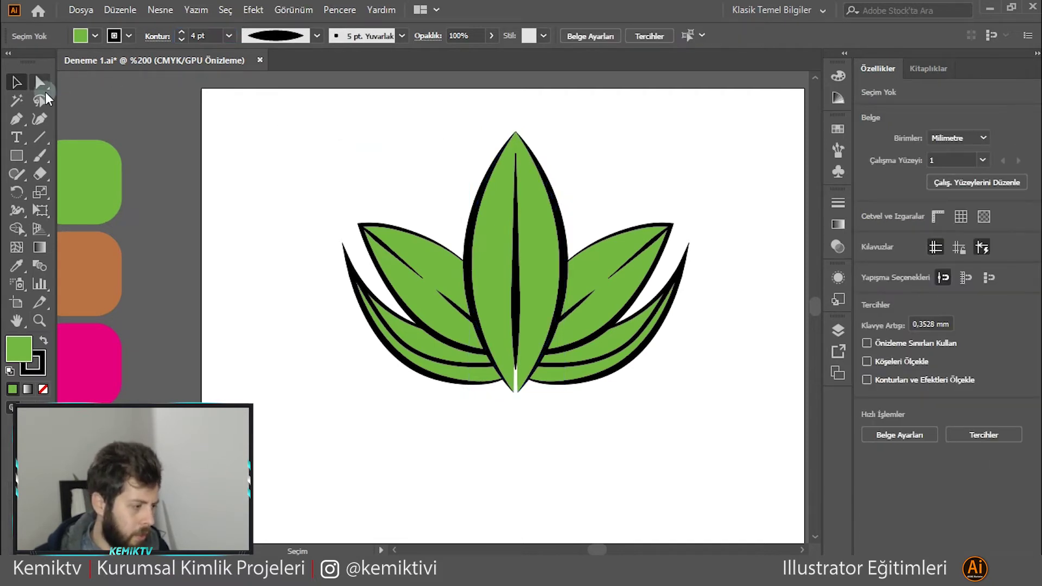
click(39, 119)
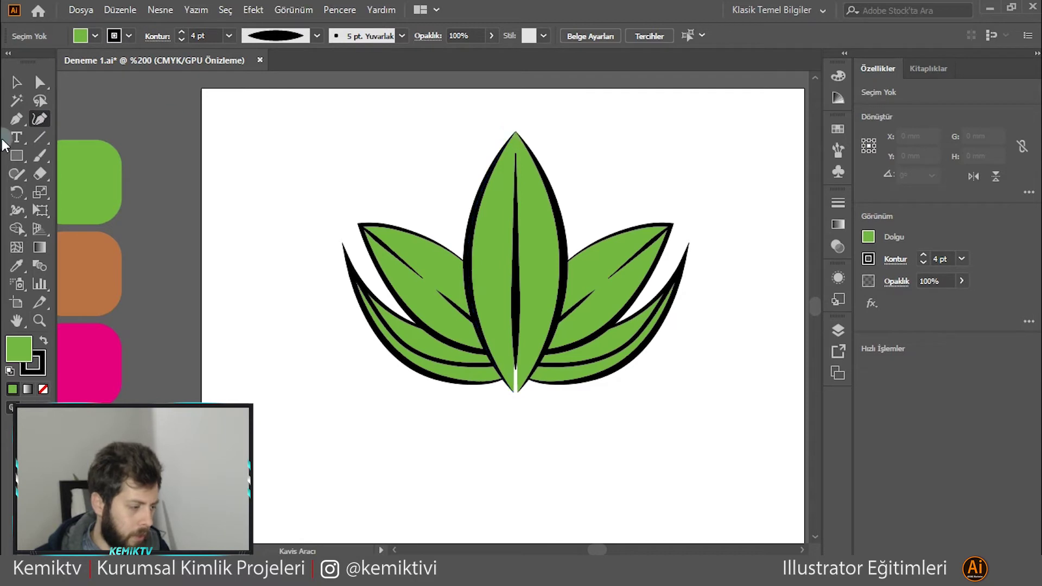
Join the centre leaf path's open ends at its top and bottom anchors.
click(515, 132)
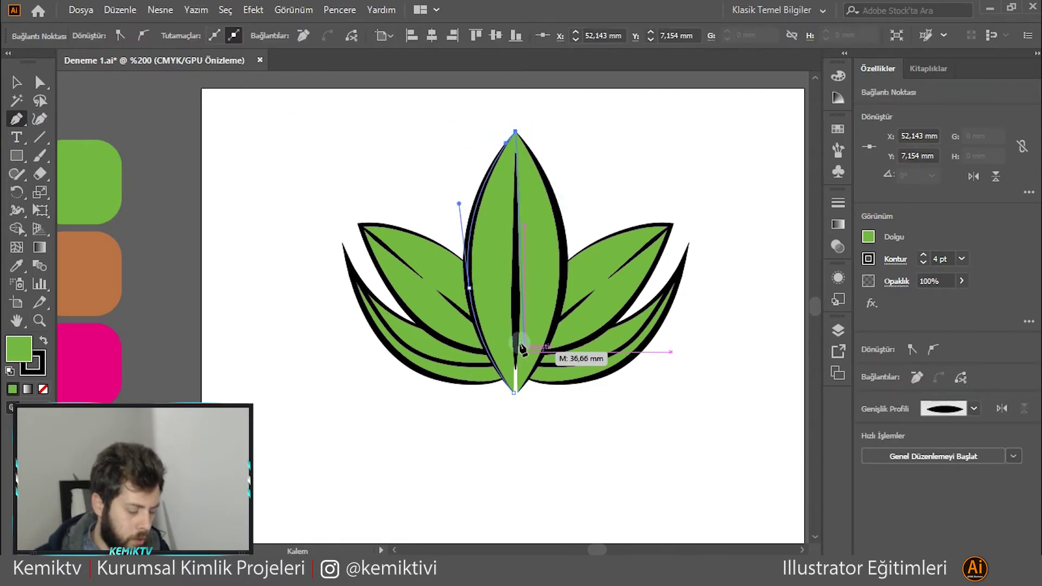
scroll(521, 142, up, 1)
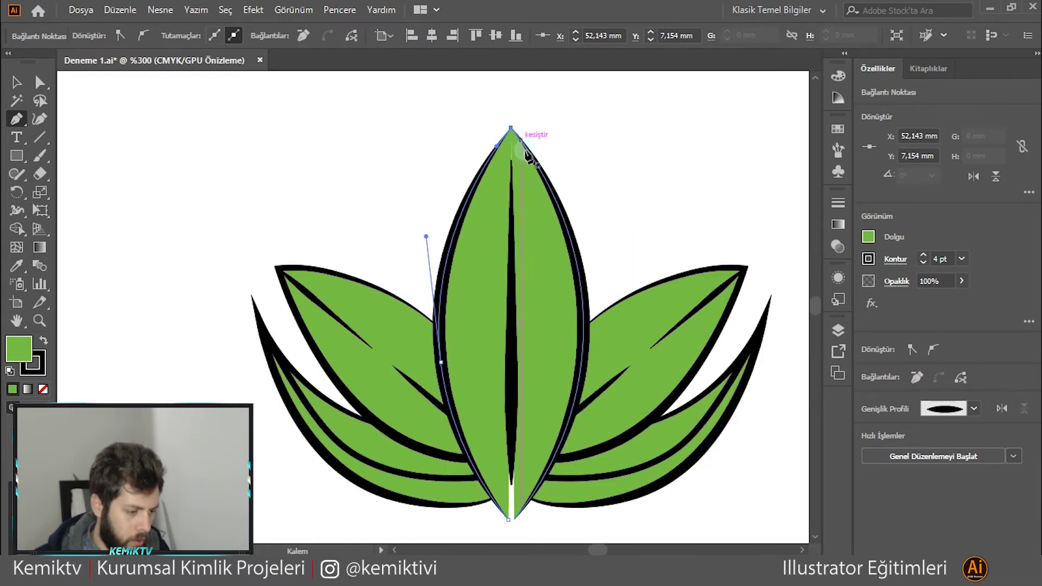
click(520, 141)
scroll(542, 325, down, 1)
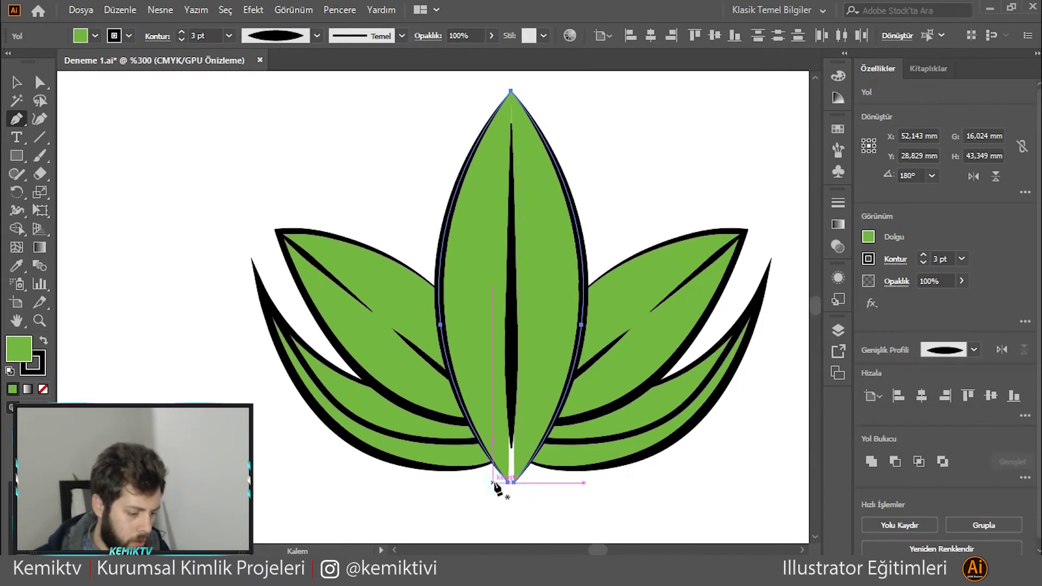
drag(508, 484, 553, 498)
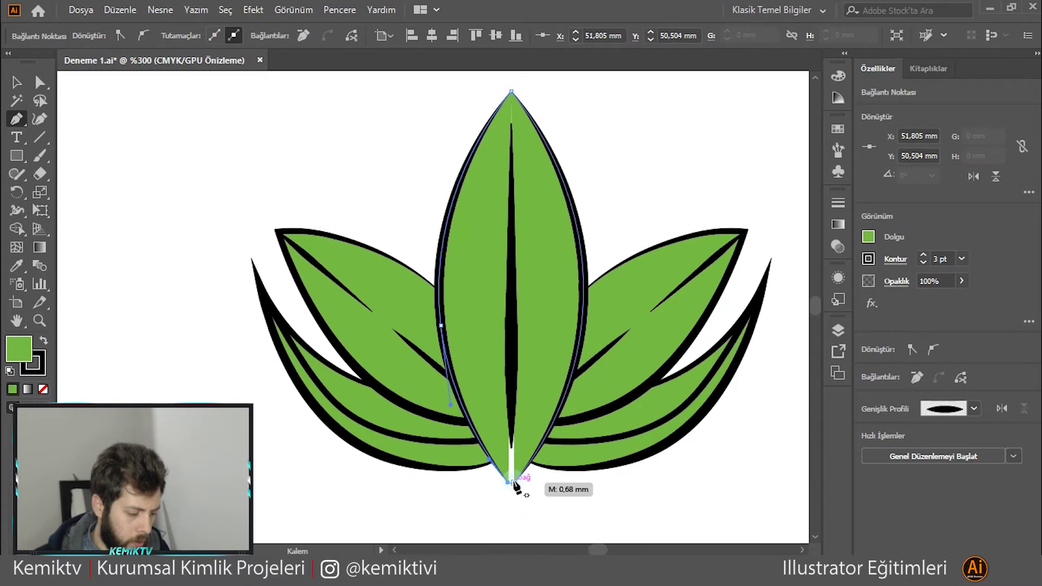
Close the centre leaf's path at its apex anchor, zooming in on the tip.
click(502, 186)
scroll(509, 95, up, 5)
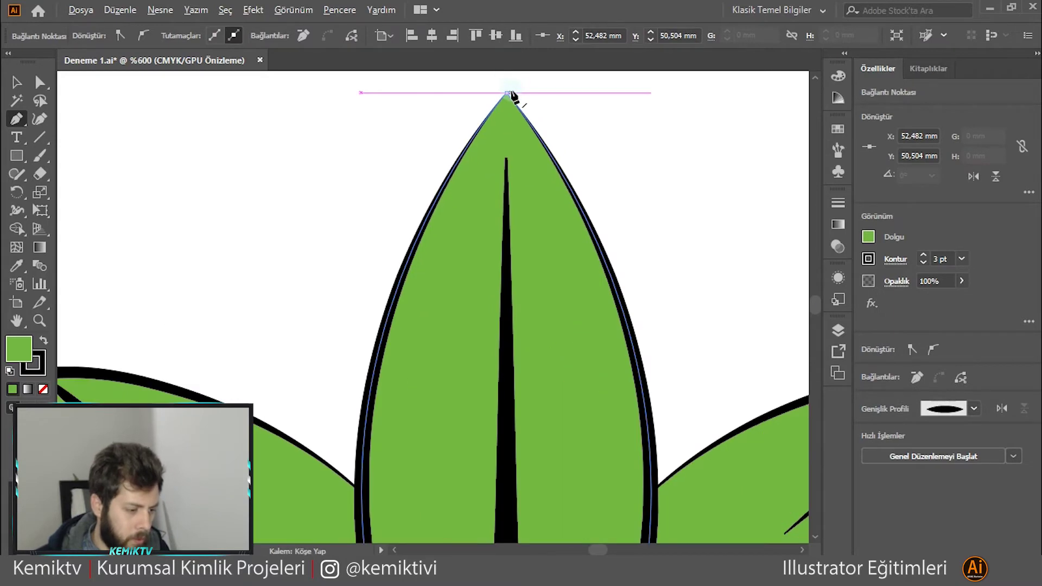
scroll(521, 102, up, 5)
scroll(442, 116, up, 2)
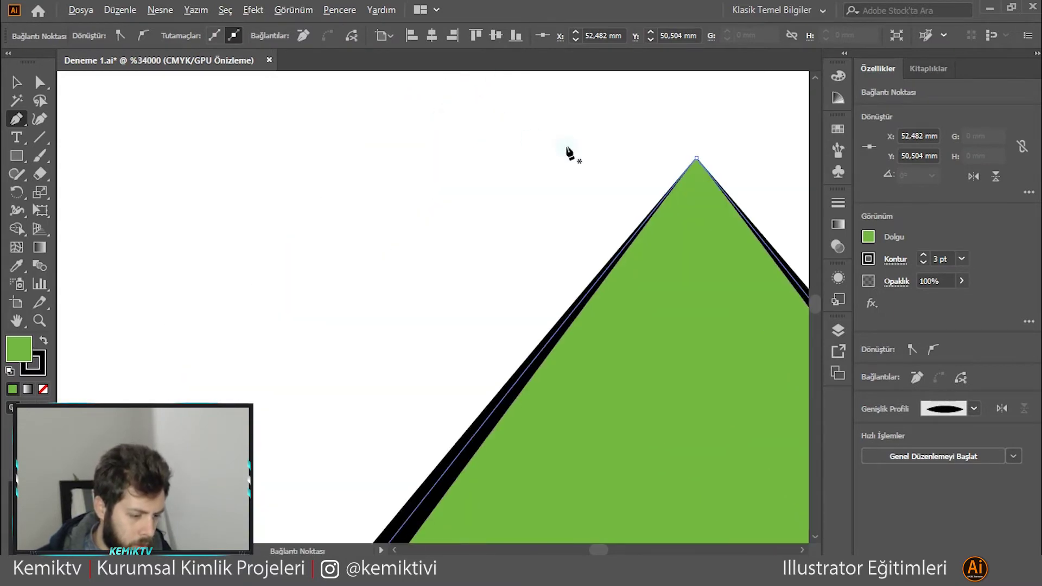
click(697, 158)
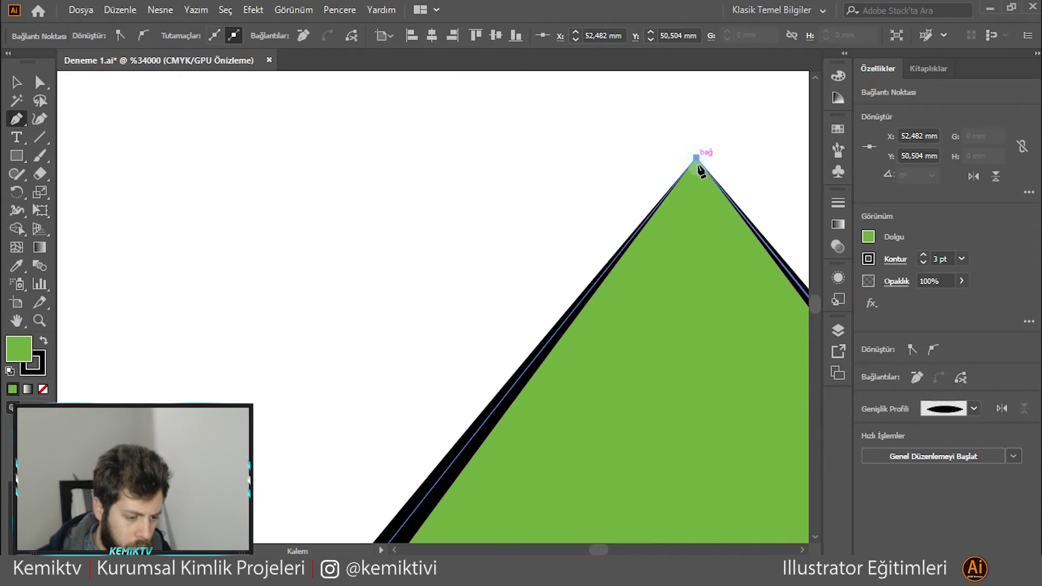
drag(698, 164, 589, 173)
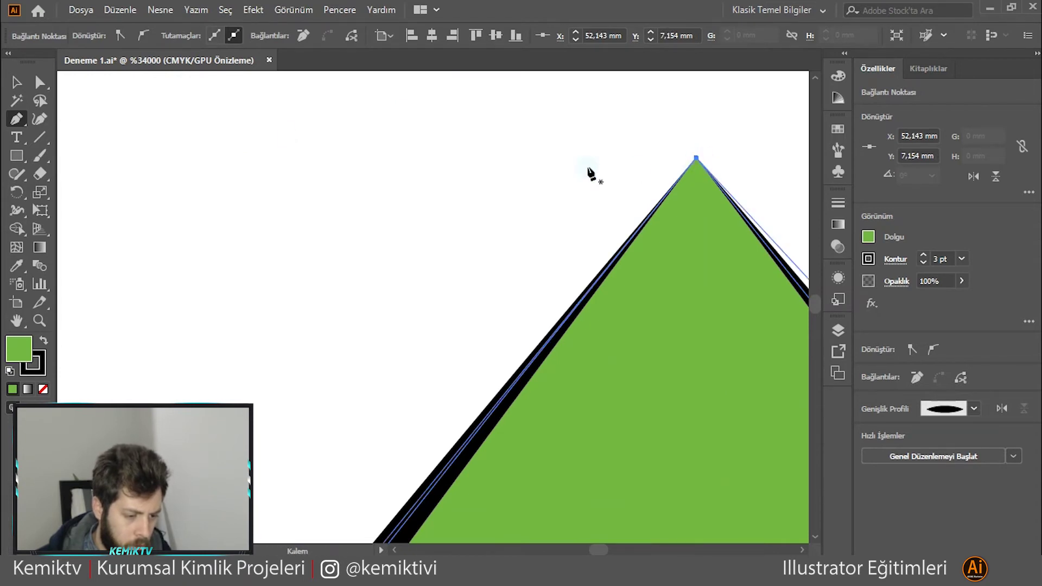
click(16, 82)
click(383, 145)
scroll(403, 139, down, 3)
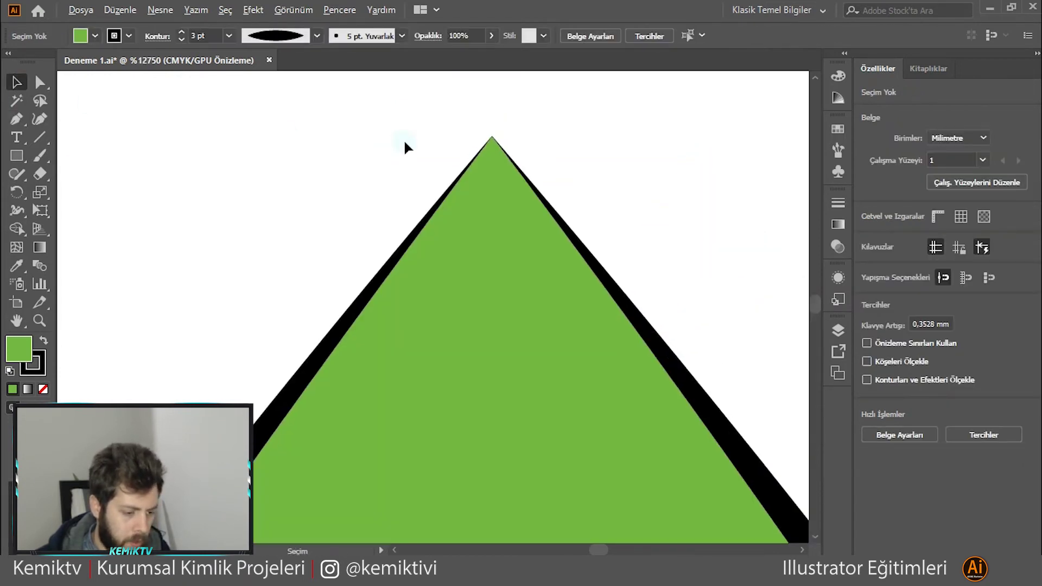
scroll(403, 139, down, 2)
scroll(415, 139, down, 4)
Put the centre leaf back in place and settle its outline weight at 4 pt.
click(510, 174)
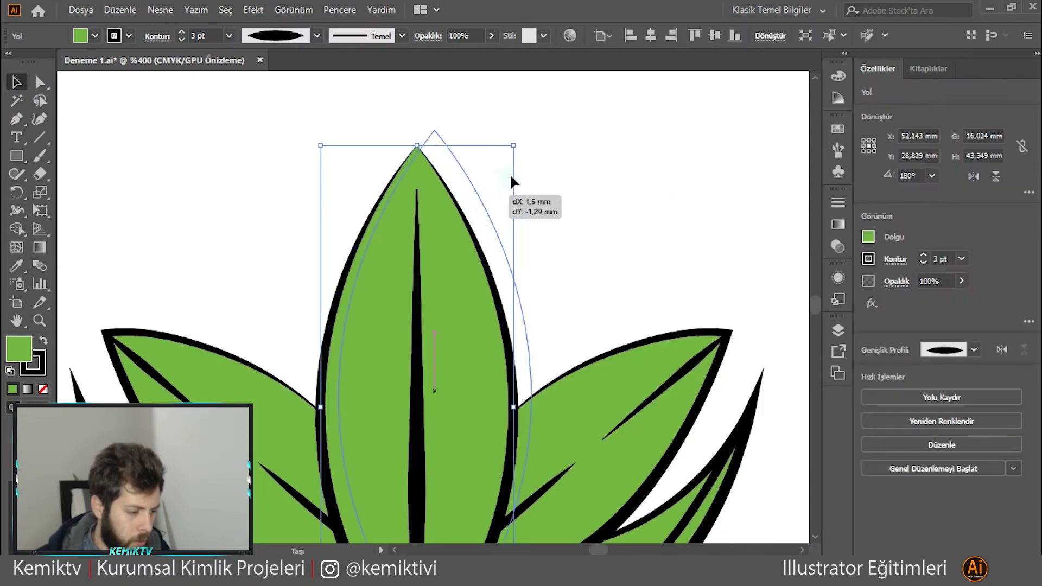
key(ctrl+z)
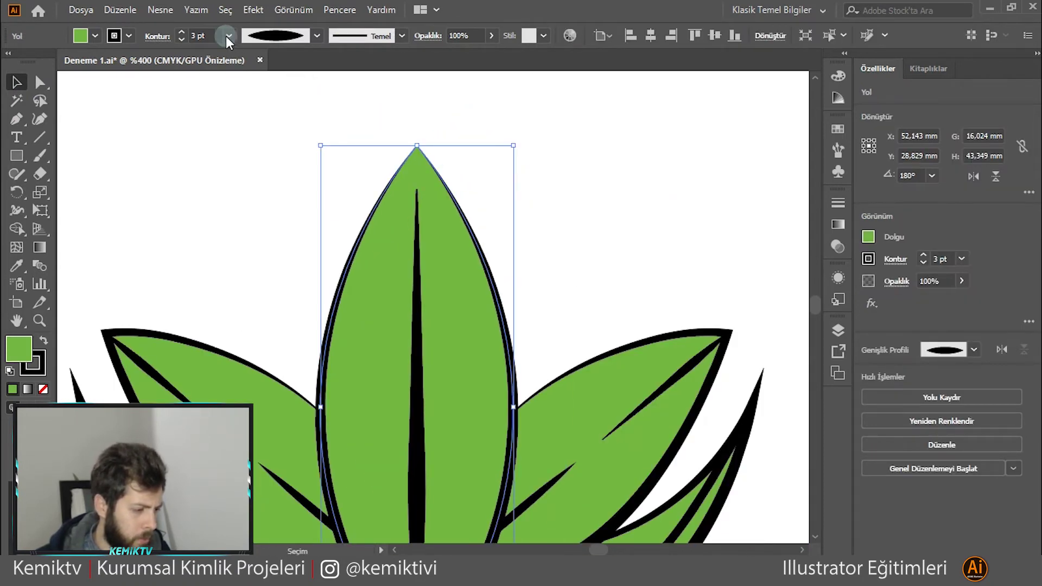
click(213, 34)
key(Up)
key(Up)
key(Up)
key(Up)
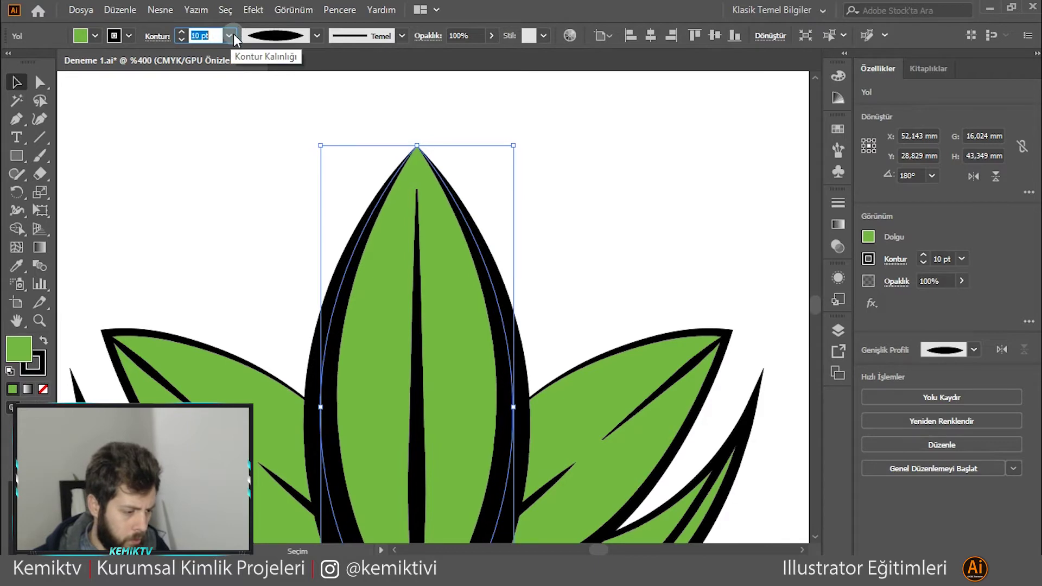
key(Down)
key(Down)
key(Down)
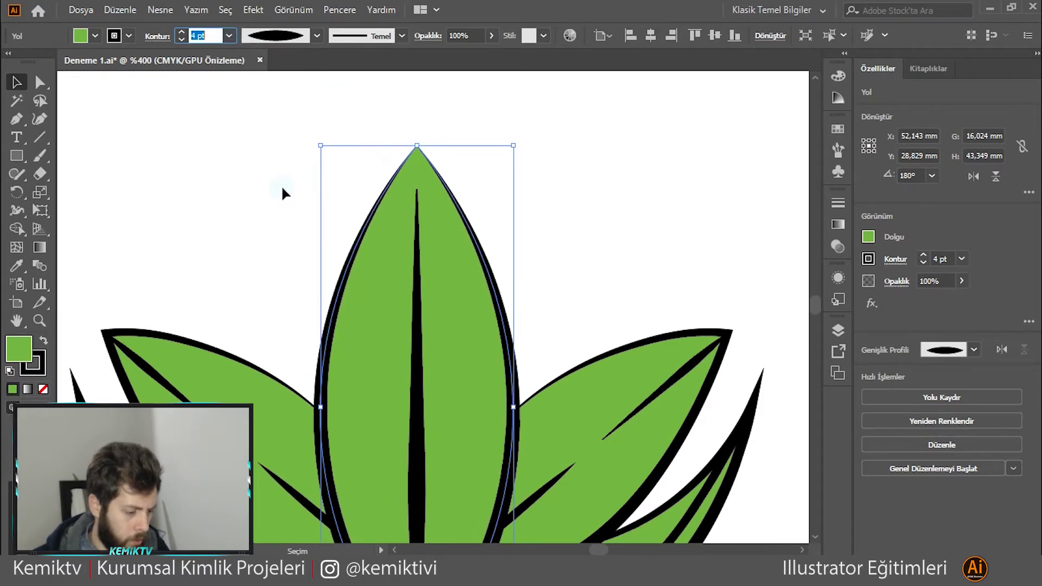
click(281, 190)
scroll(487, 189, down, 1)
scroll(396, 216, down, 2)
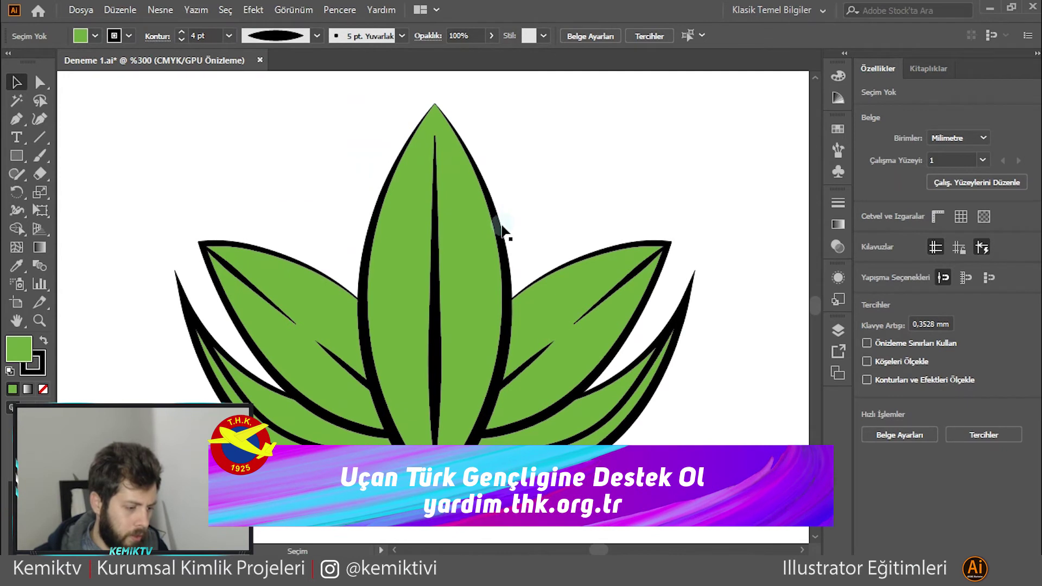
Flip the centre leaf's stroke width profile with Flip Along, then zoom out.
click(502, 228)
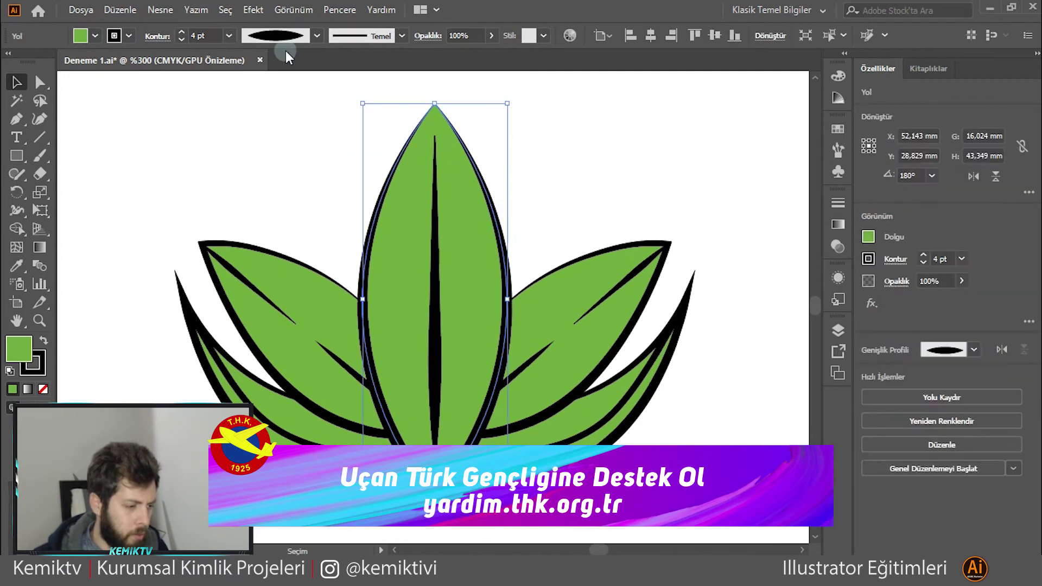
click(157, 36)
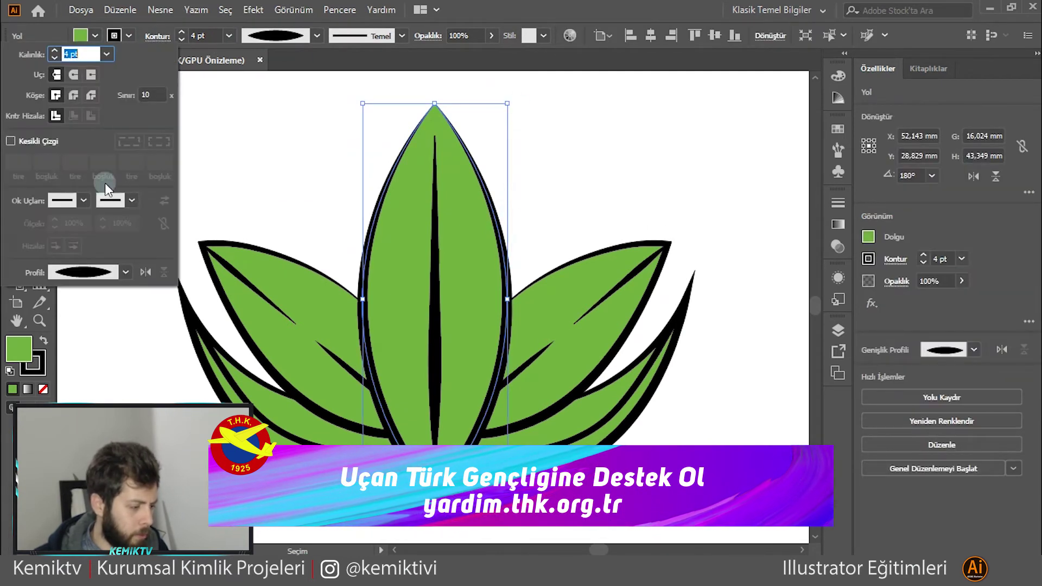
click(146, 273)
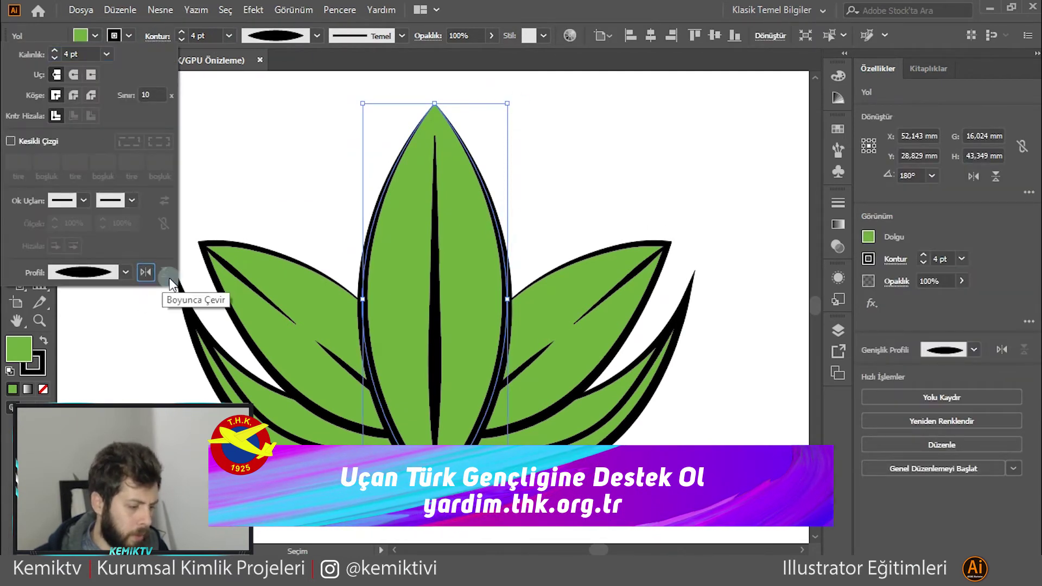
click(266, 214)
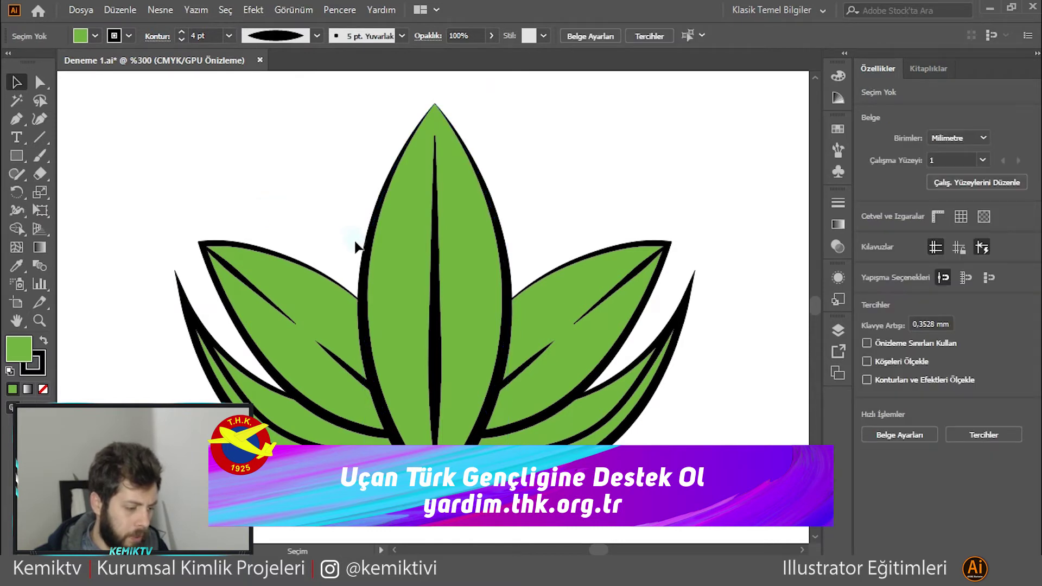
scroll(340, 208, down, 1)
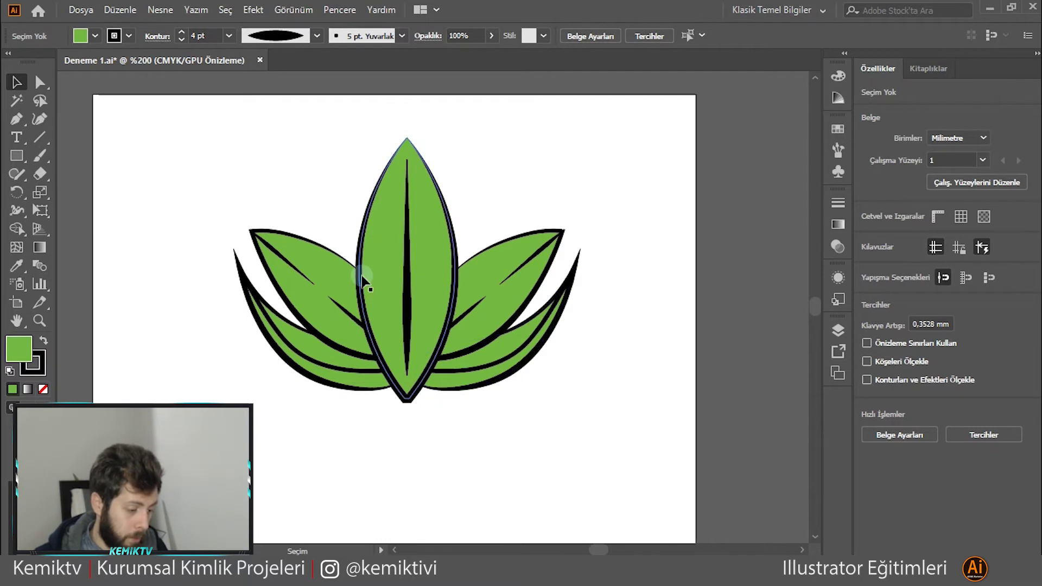
scroll(365, 276, down, 3)
Draw a wide rectangle below the leaves and pull its bottom corners inward into a trapezoid.
drag(373, 328, 486, 409)
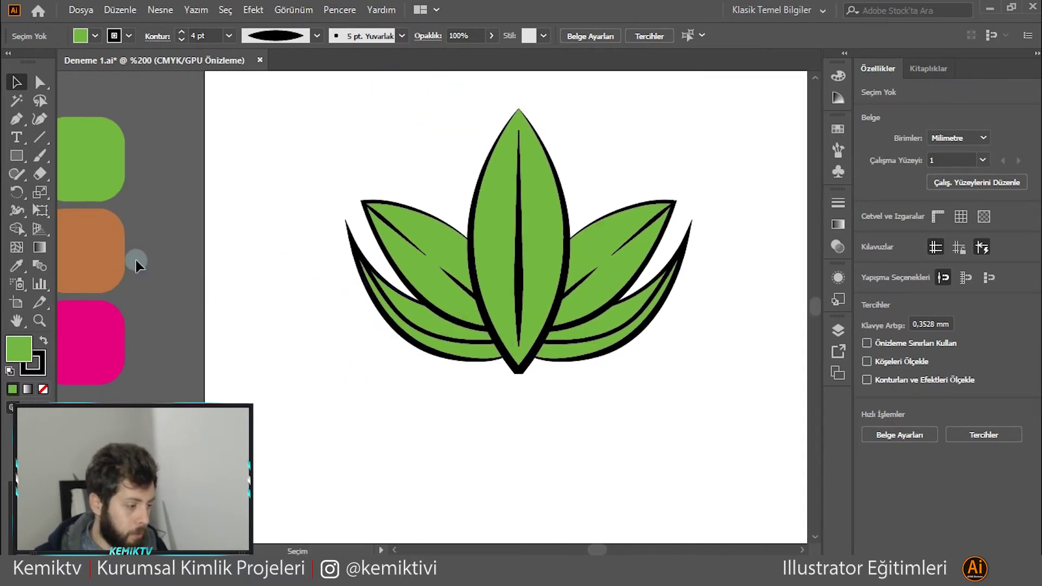
click(16, 157)
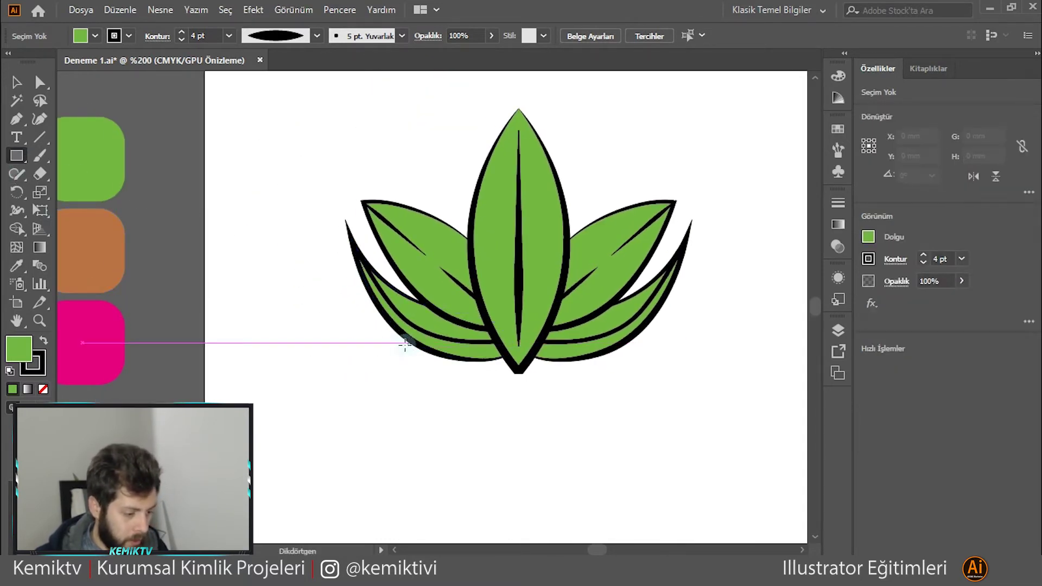
drag(384, 343, 661, 384)
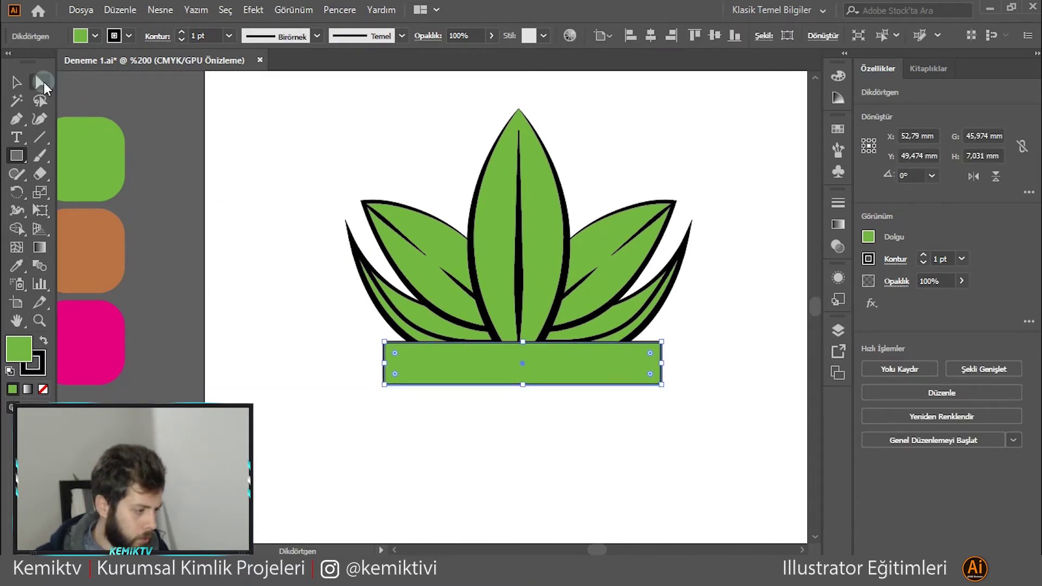
click(40, 82)
drag(384, 384, 391, 384)
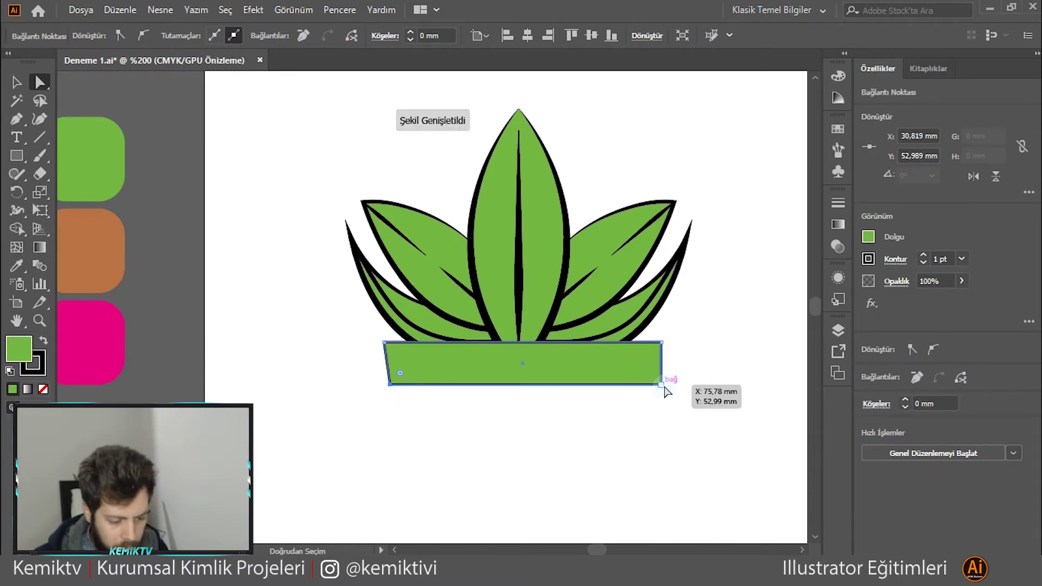
drag(661, 385, 653, 385)
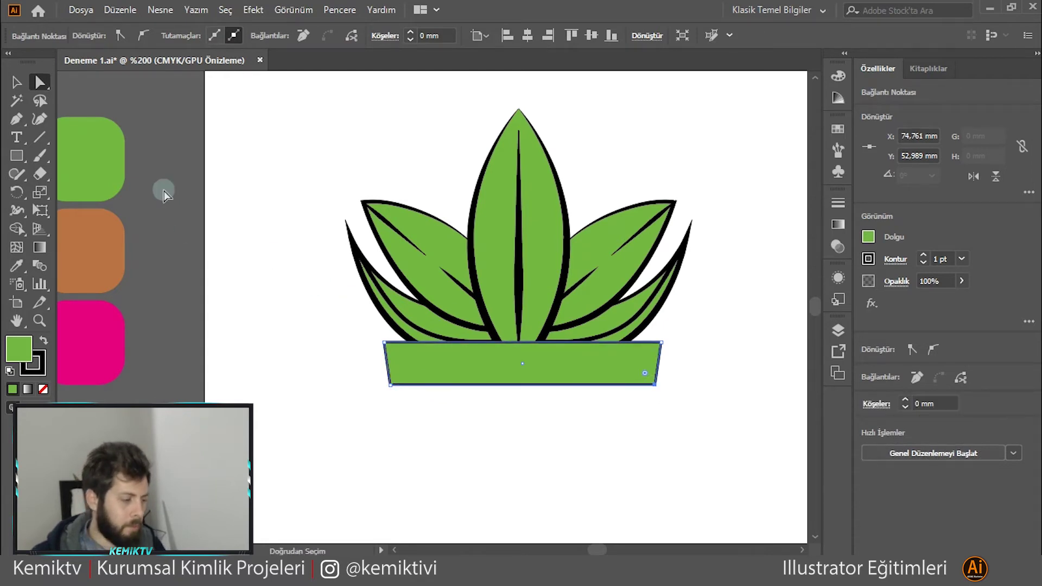
click(17, 82)
click(477, 405)
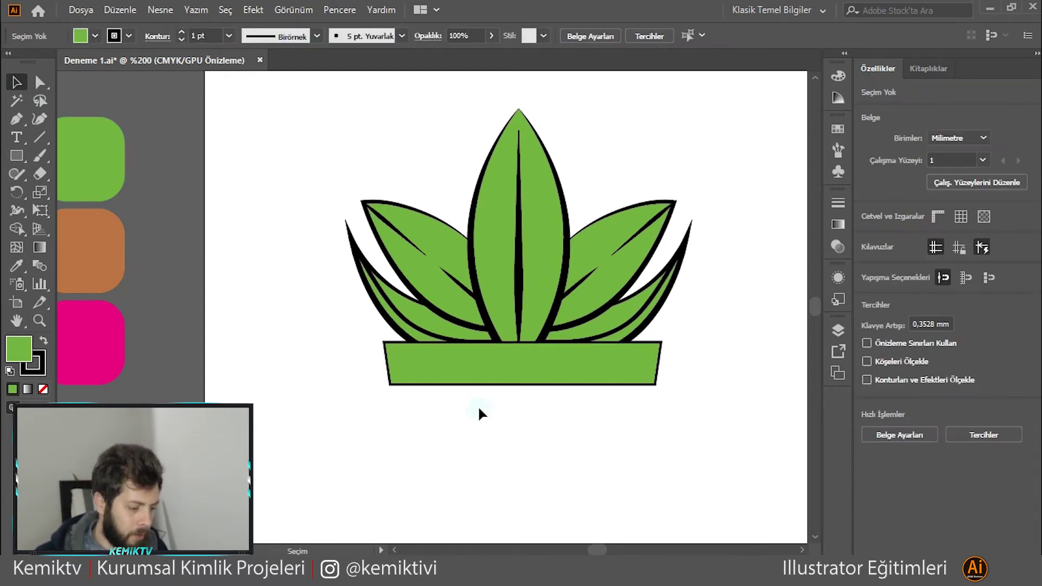
Widen the trapezoid evenly on both sides to about 50.3 mm.
click(642, 362)
click(287, 275)
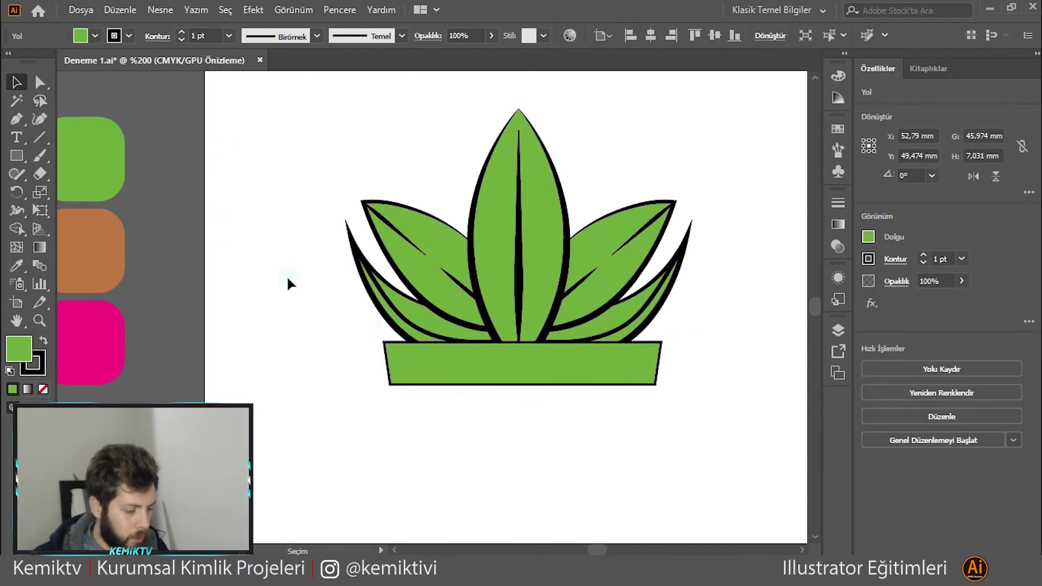
click(422, 362)
drag(663, 362, 674, 362)
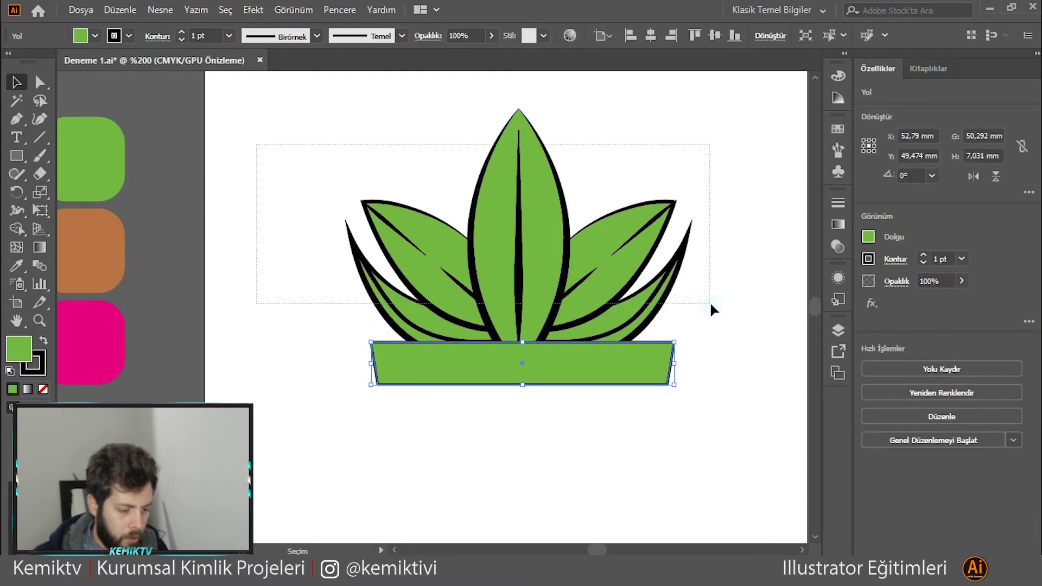
Centre the leaves and the trapezoid horizontally on the artboard.
drag(711, 305, 705, 307)
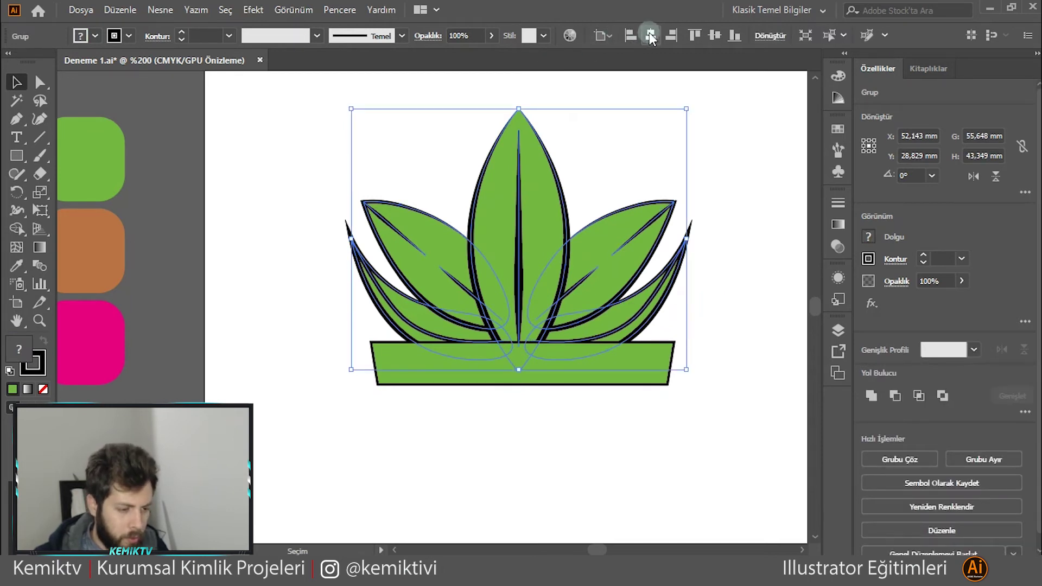
click(650, 36)
click(581, 380)
click(651, 36)
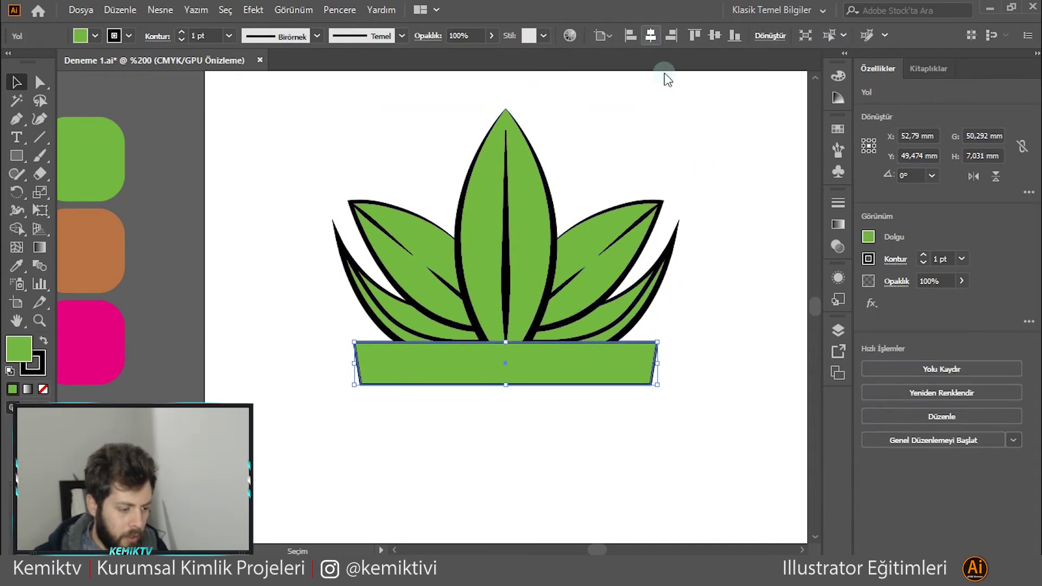
click(726, 300)
drag(541, 384, 571, 378)
click(572, 377)
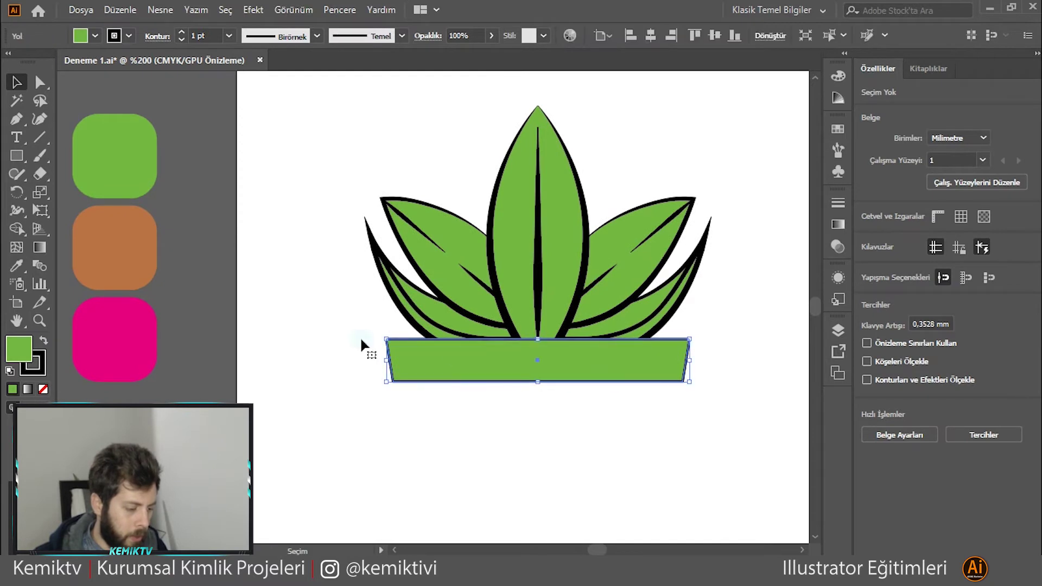
Fill the pot rim with the brown swatch using the Eyedropper.
key(i)
click(112, 234)
key(v)
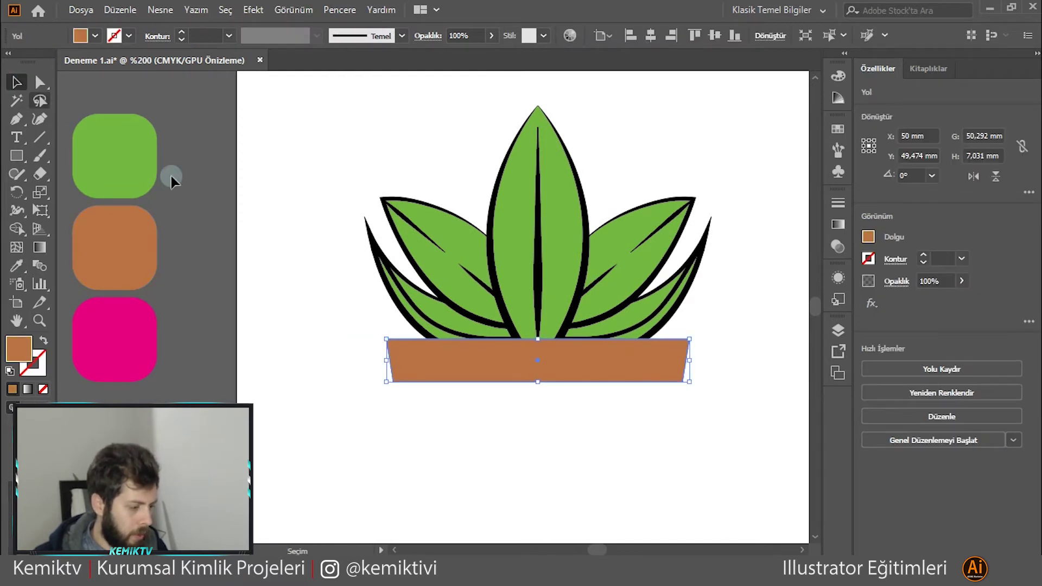
click(255, 219)
click(430, 352)
Give the rim a 4 pt black outline with the double-bulge width profile.
click(115, 36)
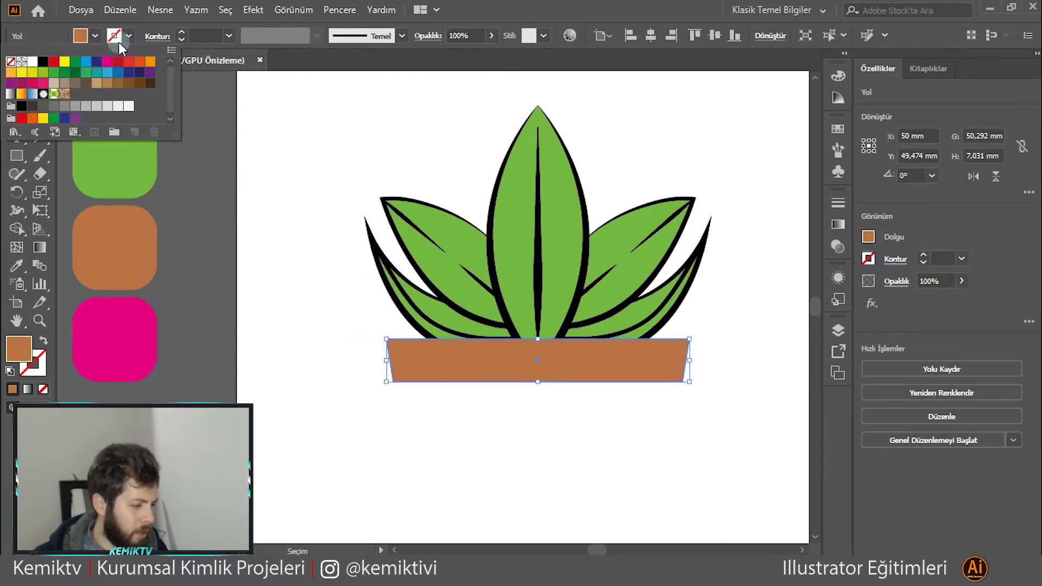
click(43, 61)
click(285, 39)
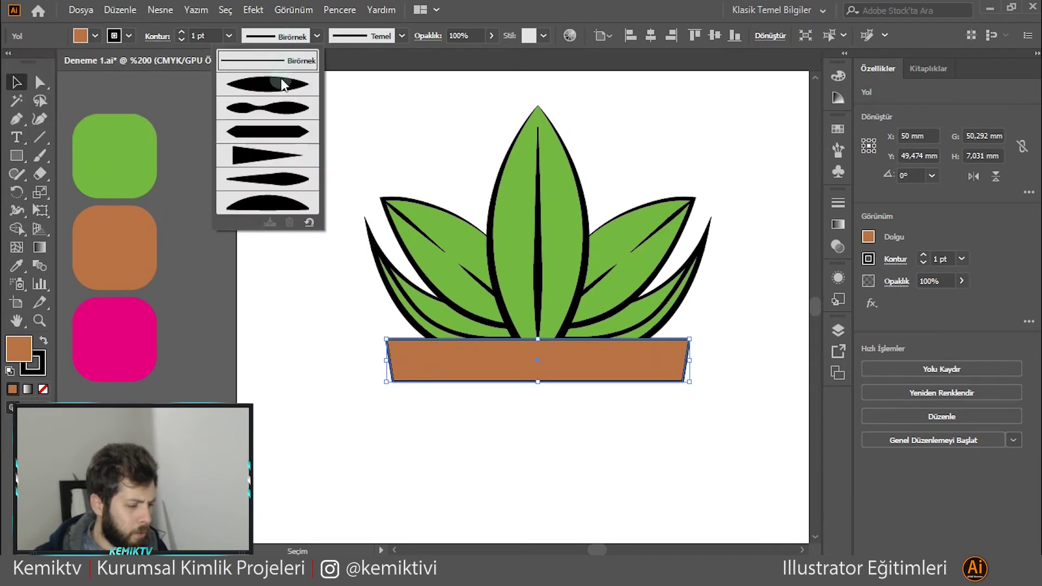
click(284, 112)
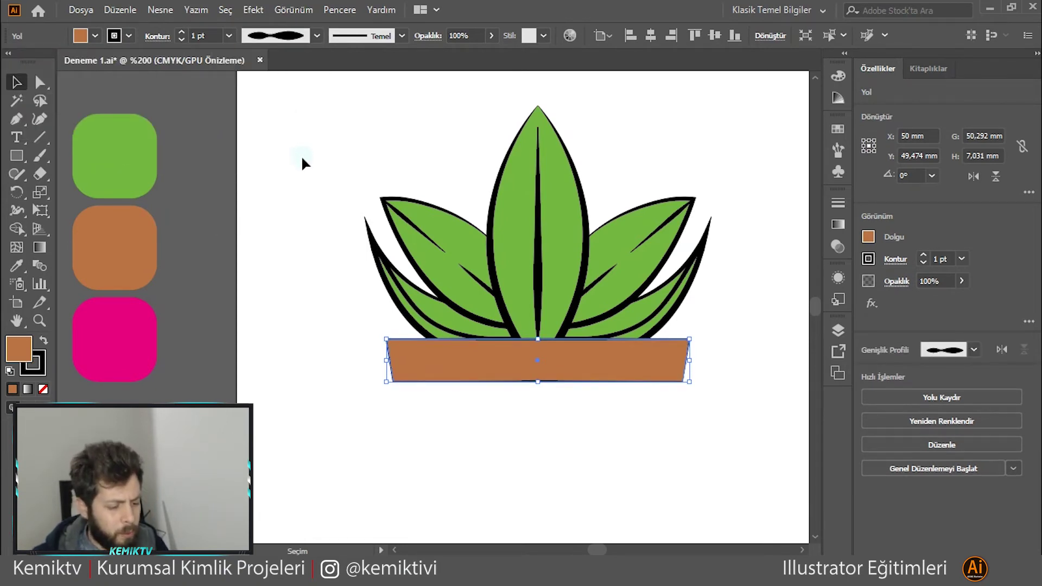
double_click(196, 34)
text(4)
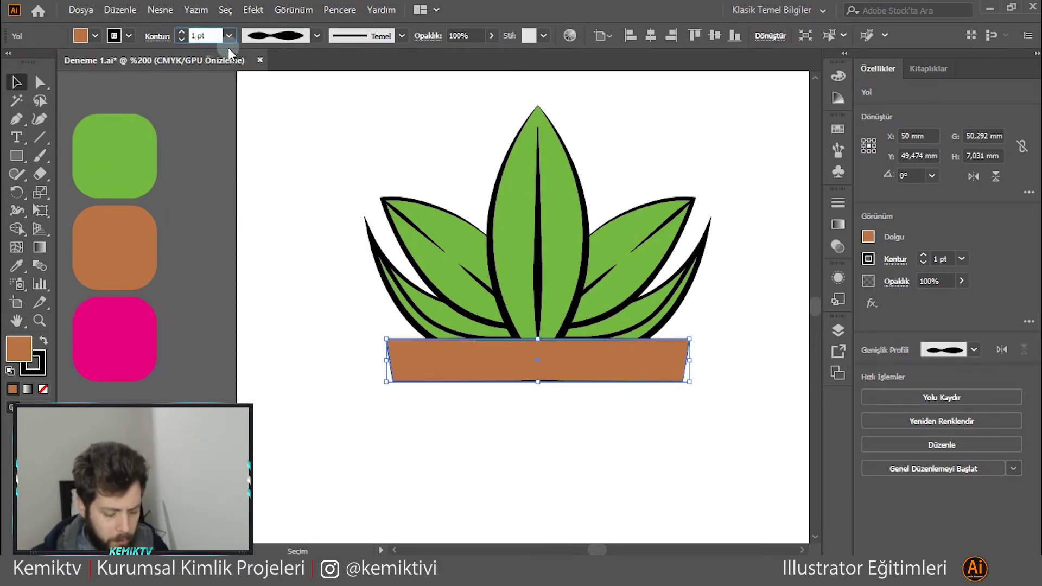
key(Return)
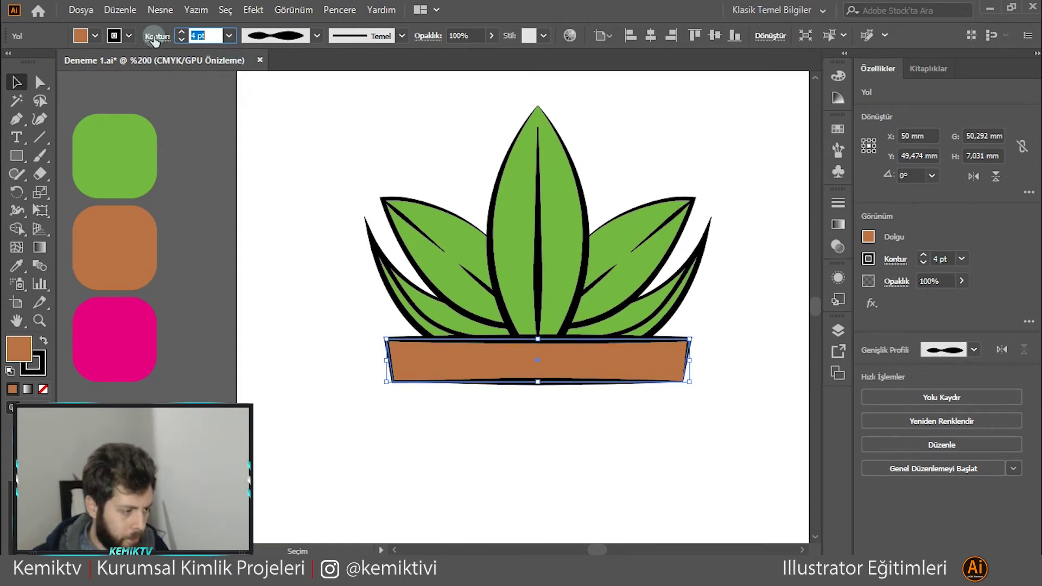
Flip the rim's width profile and resize the rim to about 51.58 mm wide.
click(155, 38)
click(150, 273)
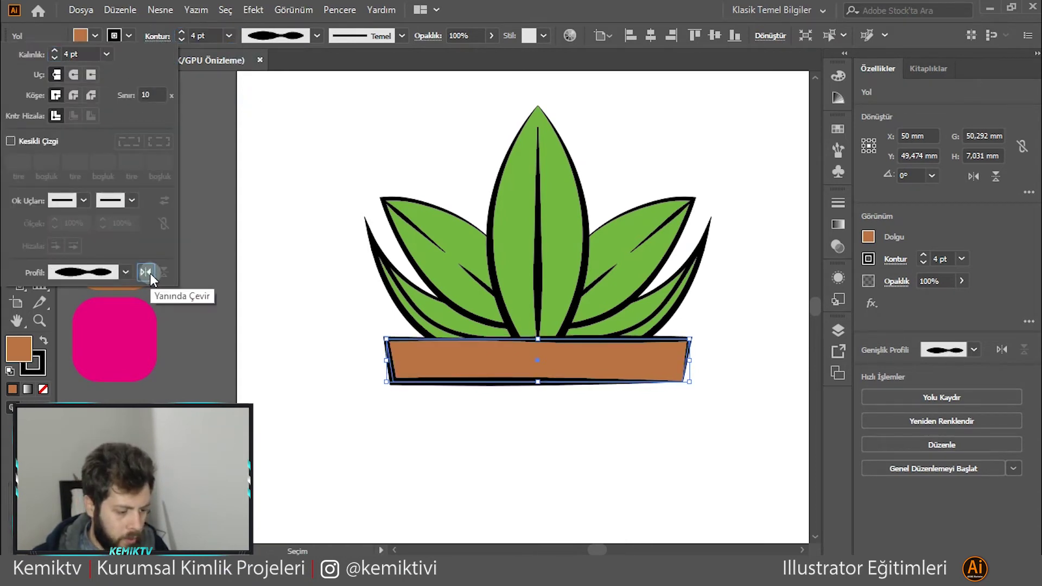
click(332, 316)
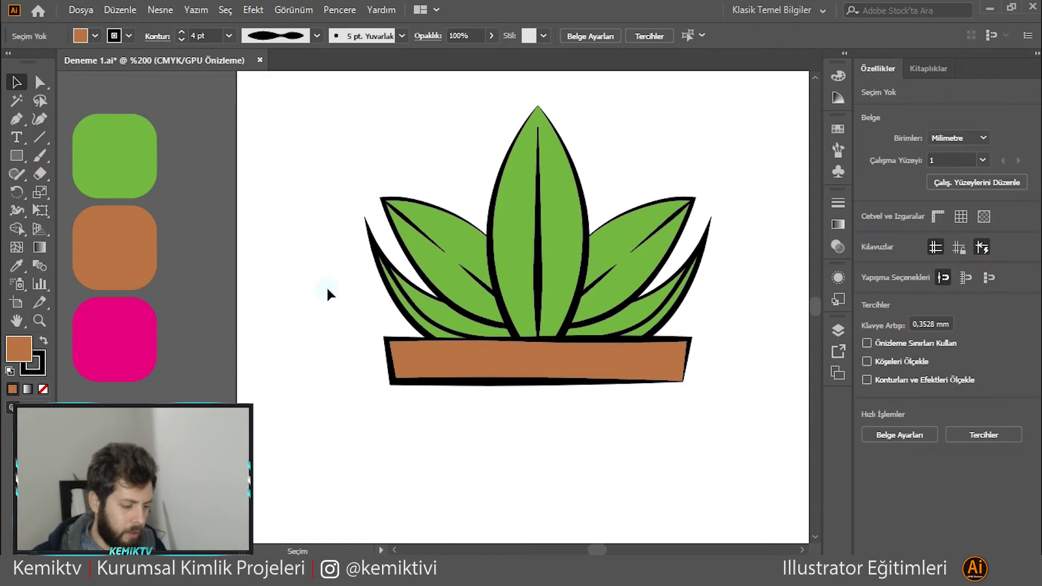
drag(327, 287, 264, 220)
click(368, 239)
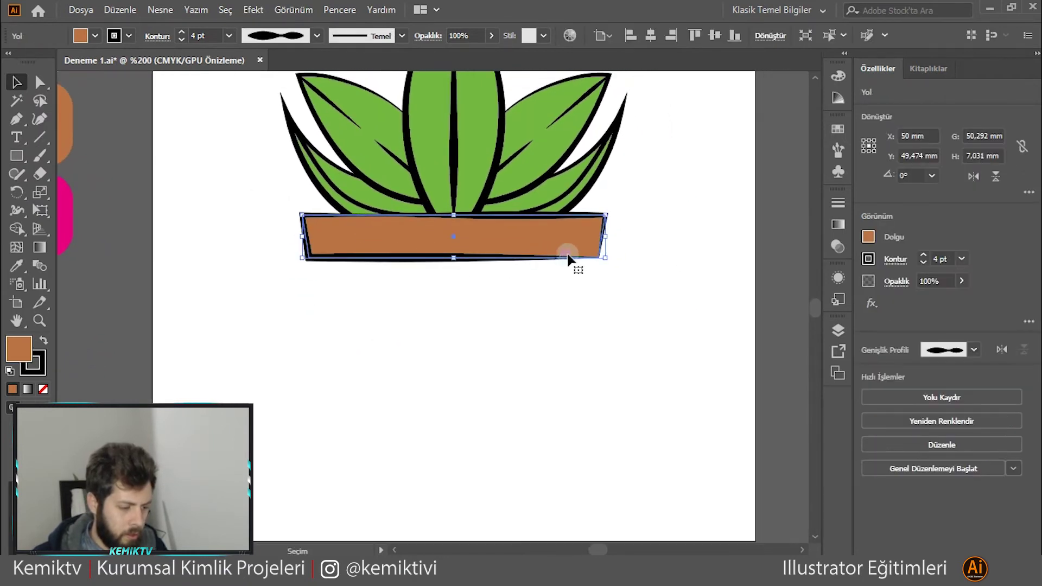
drag(604, 255, 611, 261)
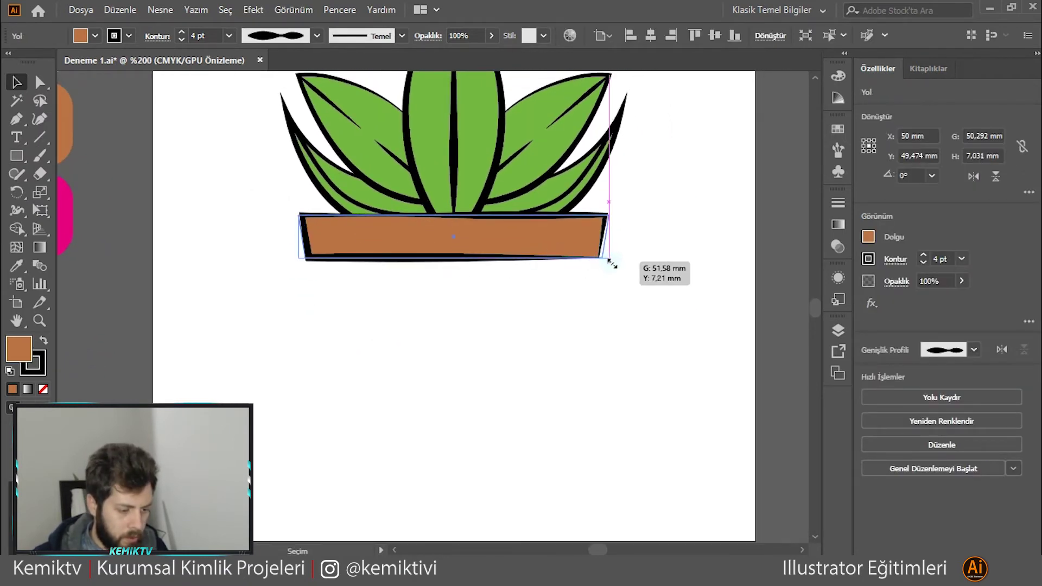
click(578, 298)
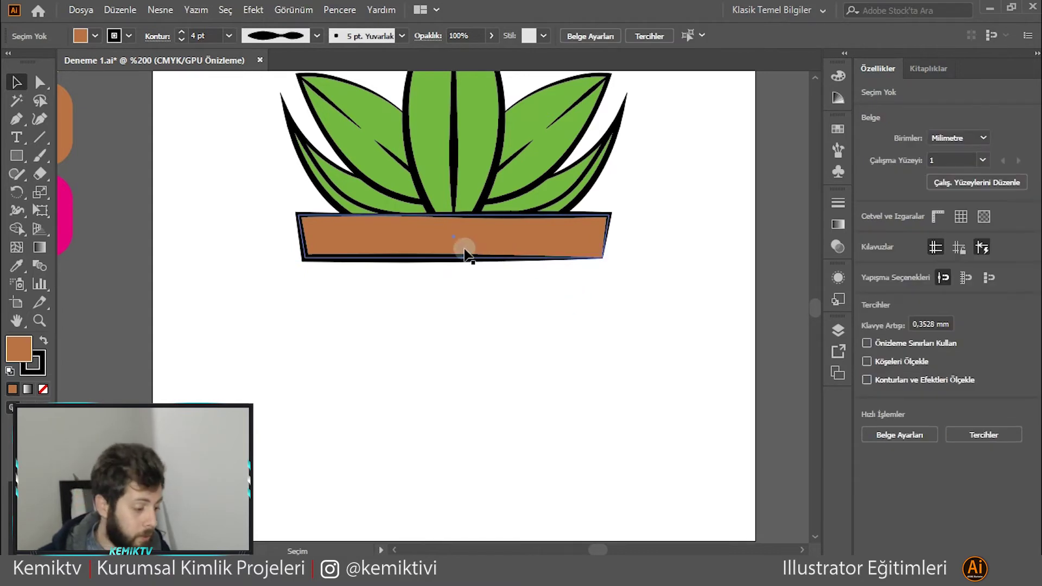
click(16, 155)
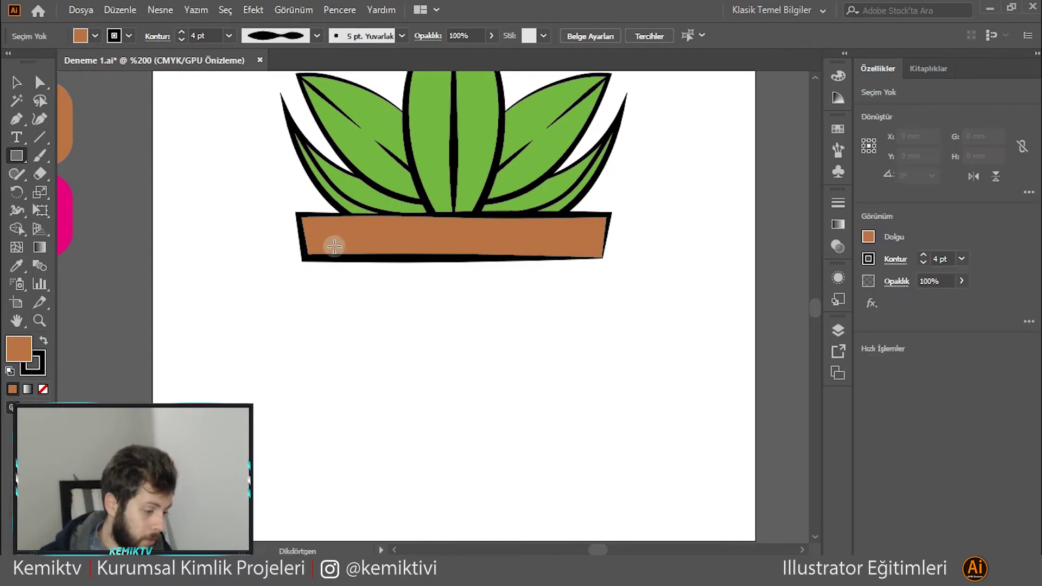
Draw a large pot body rectangle below the rim and send it to the back.
drag(311, 247, 591, 434)
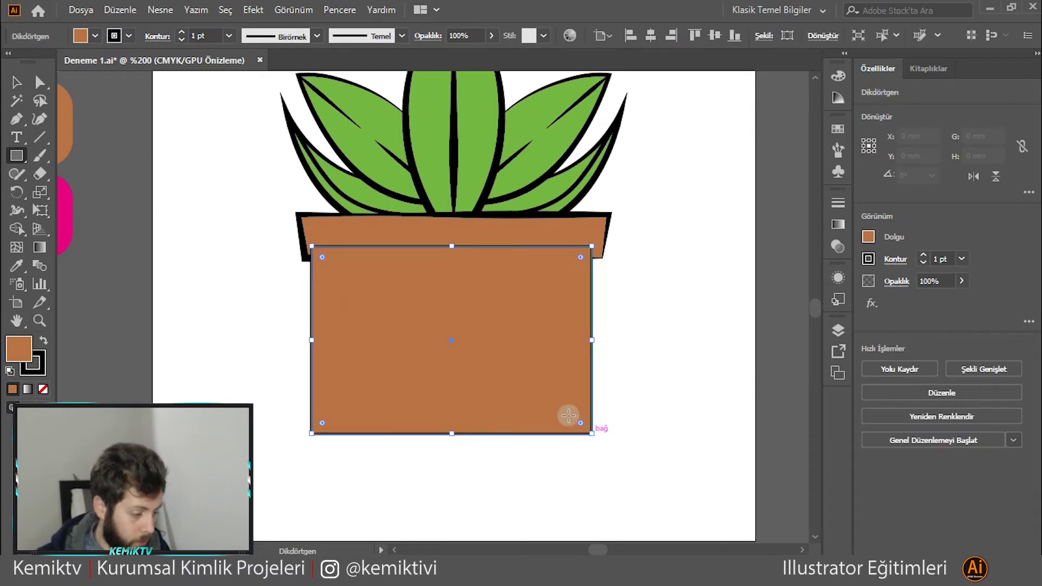
click(16, 82)
right_click(355, 306)
mouse_move(398, 477)
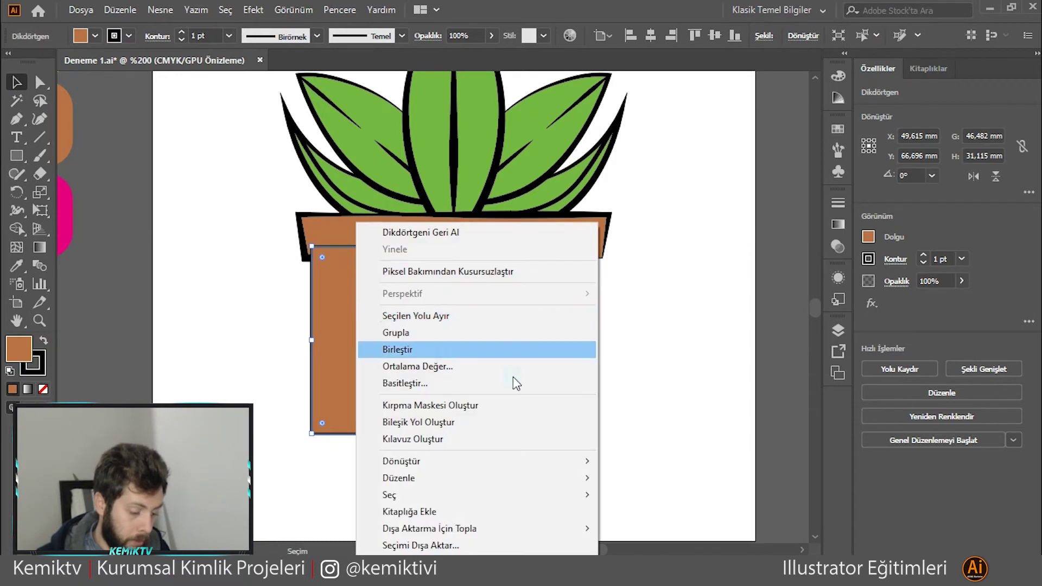
click(650, 526)
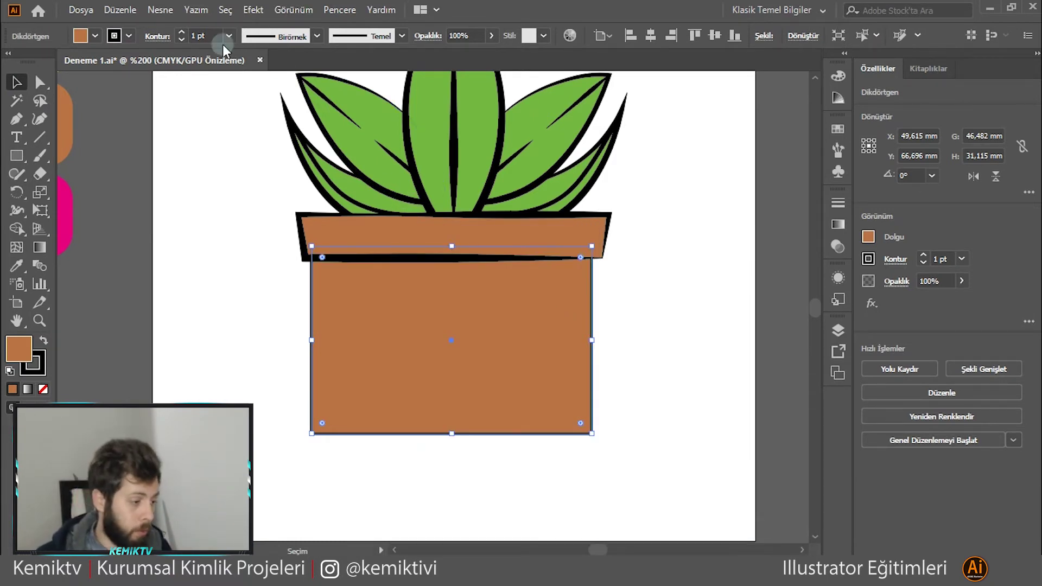
Give the pot body a 5 pt outline with a flipped tapered width profile.
click(181, 33)
key(Up)
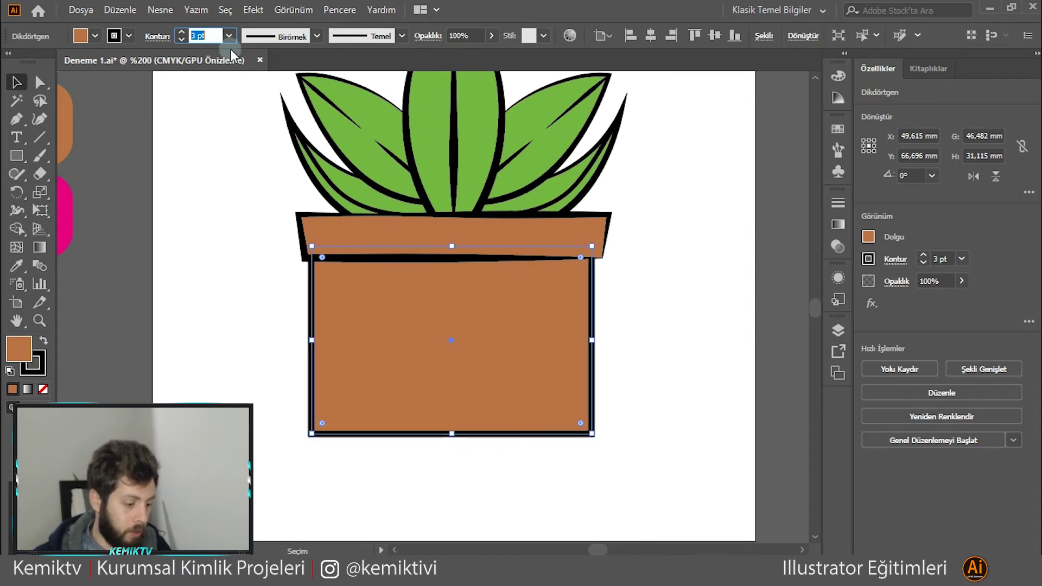
key(Up)
click(299, 37)
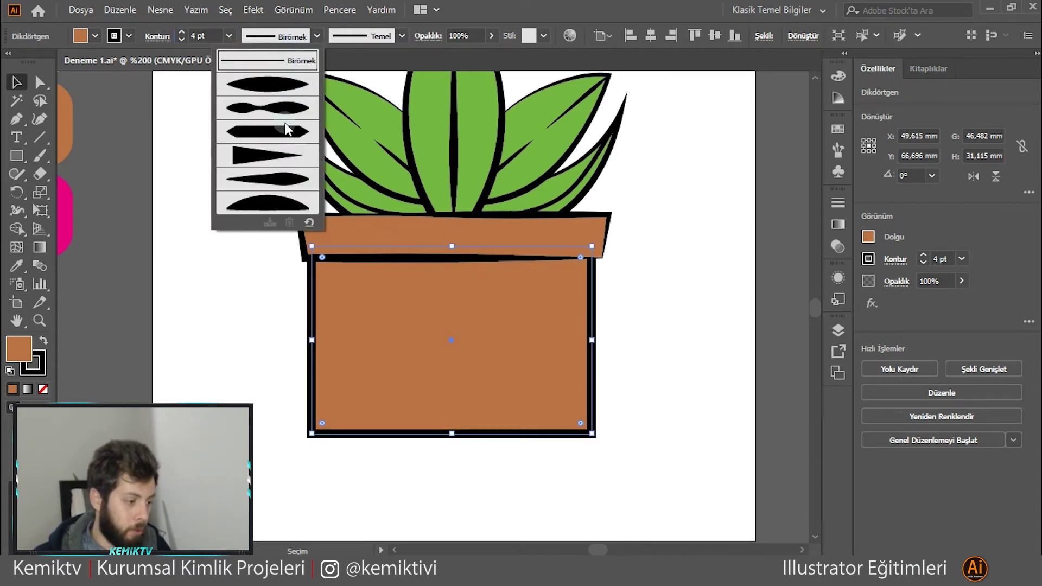
click(281, 177)
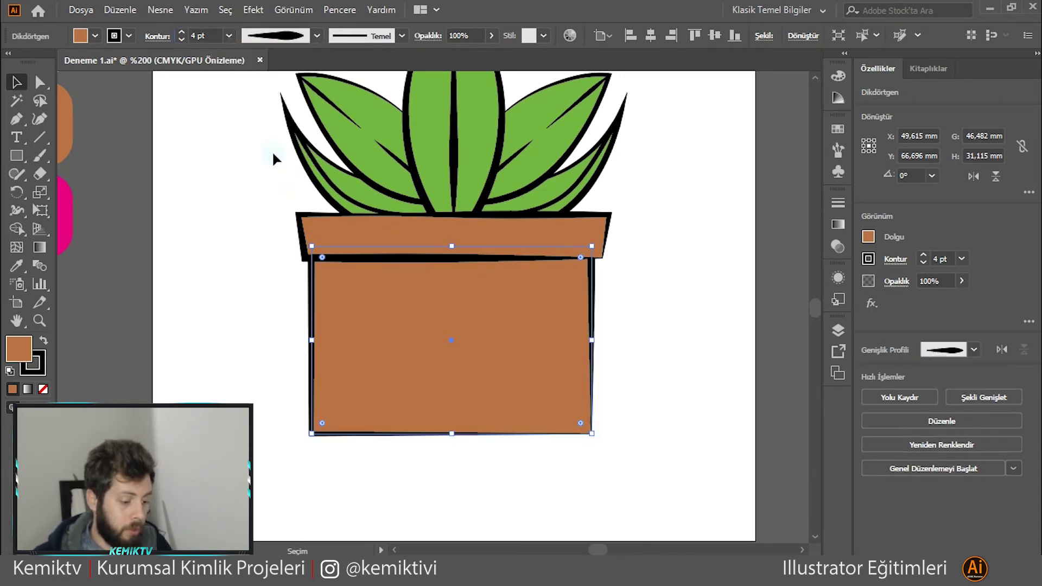
key(Up)
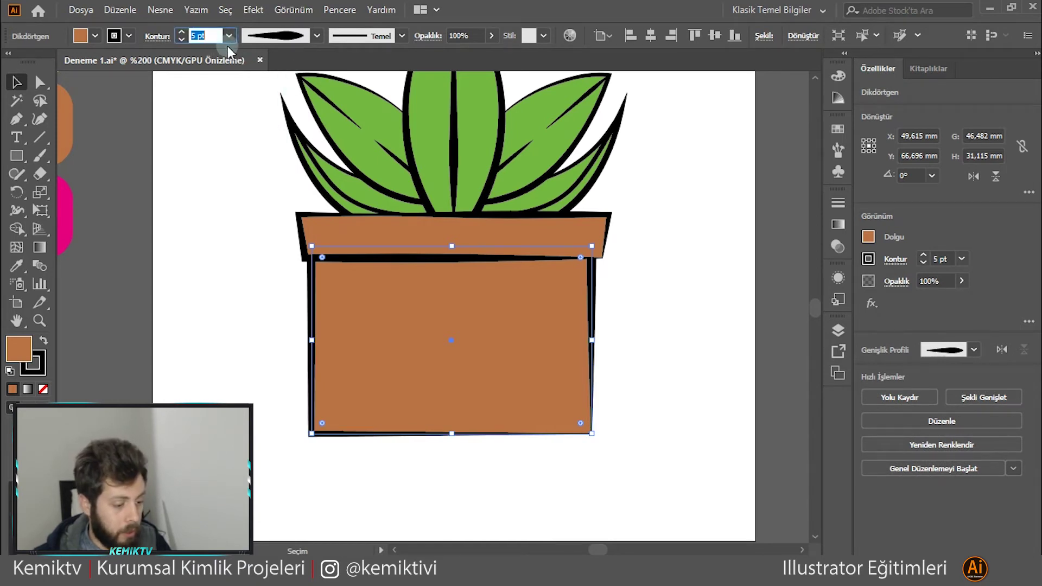
click(166, 43)
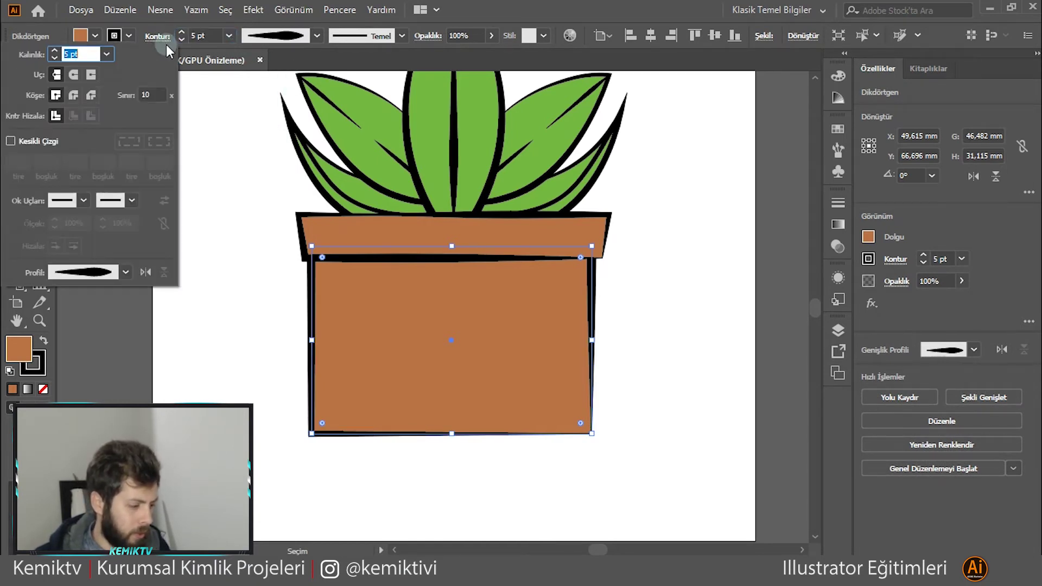
click(137, 272)
click(408, 340)
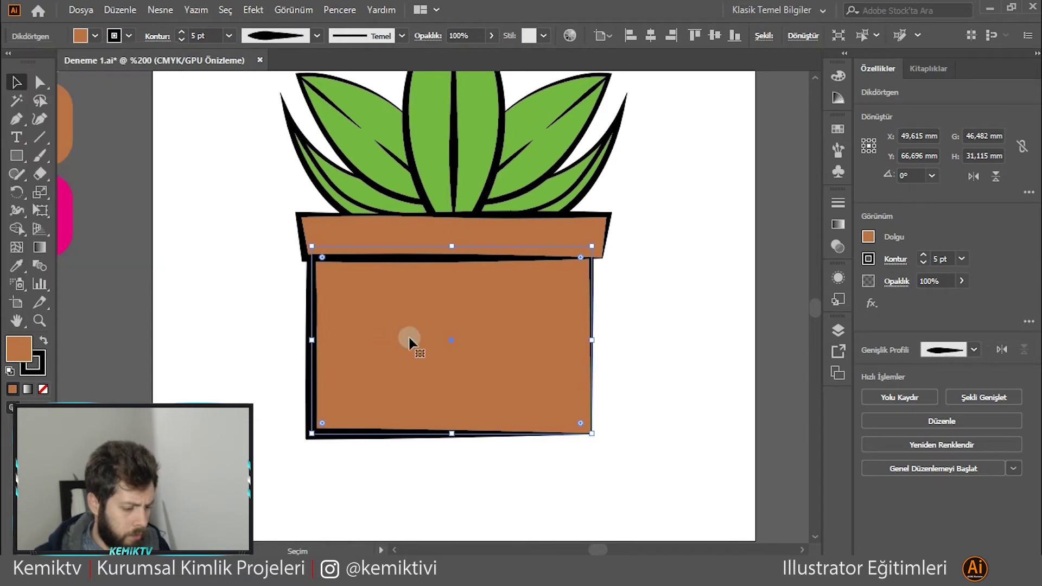
Switch to another tapered profile and rotate the pot body 180° so the outline thickens at the bottom.
click(277, 35)
click(264, 188)
click(261, 252)
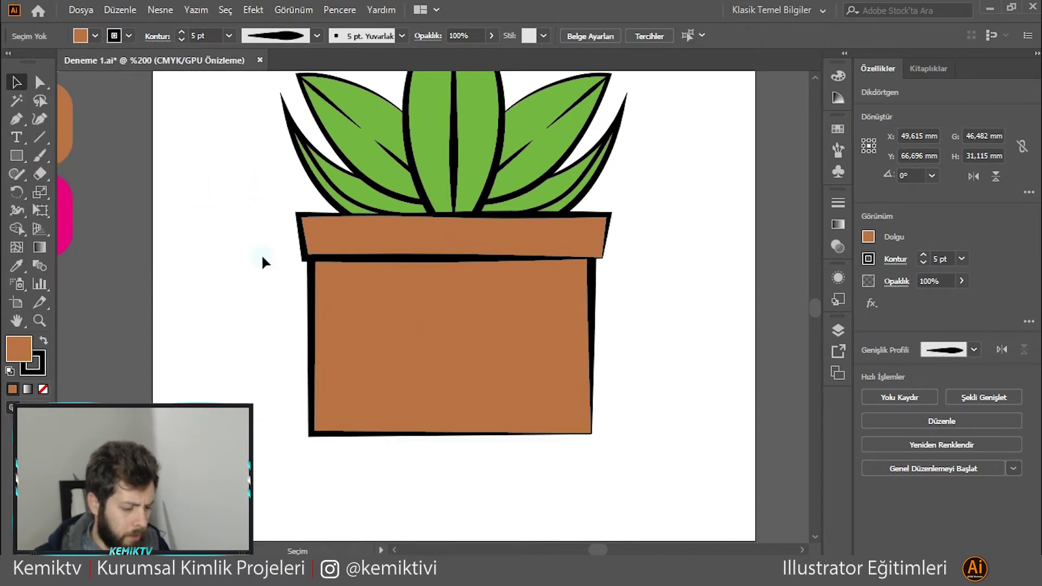
click(356, 298)
click(471, 296)
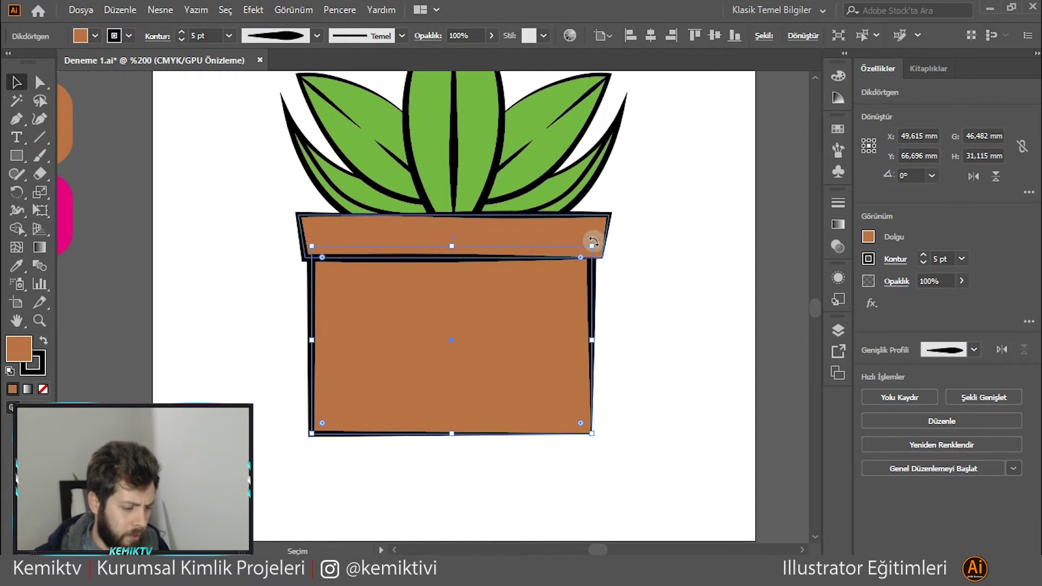
drag(594, 234, 273, 445)
click(274, 449)
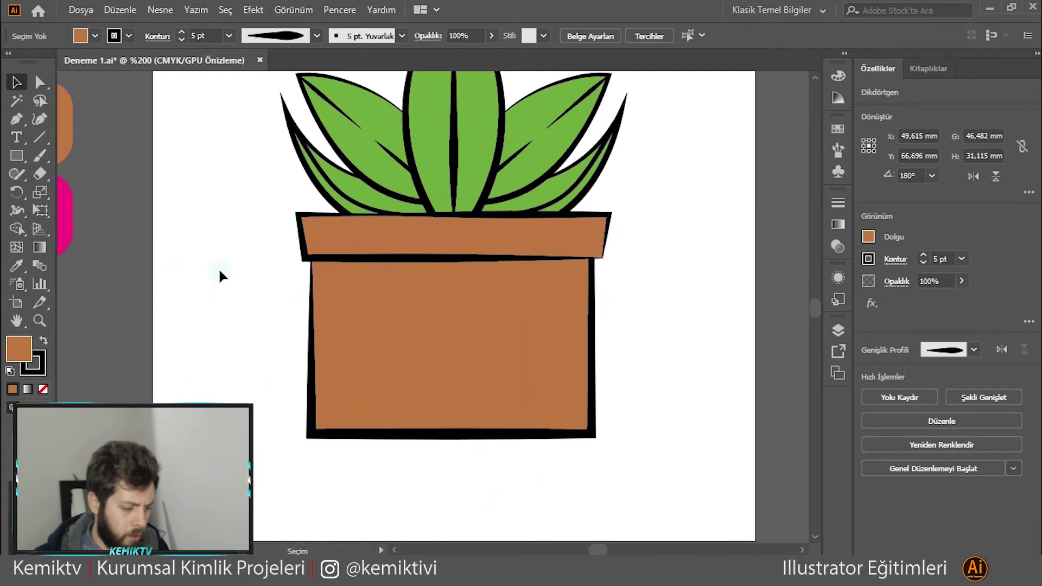
Drag the pot body's bottom-left and bottom-right anchors inward to slant its sides.
click(441, 374)
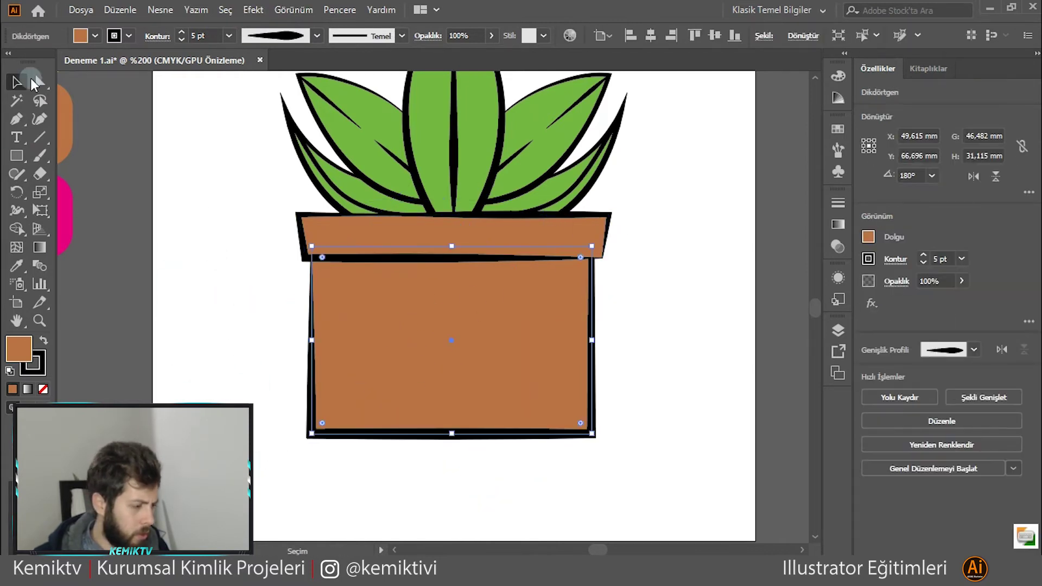
key(a)
click(312, 433)
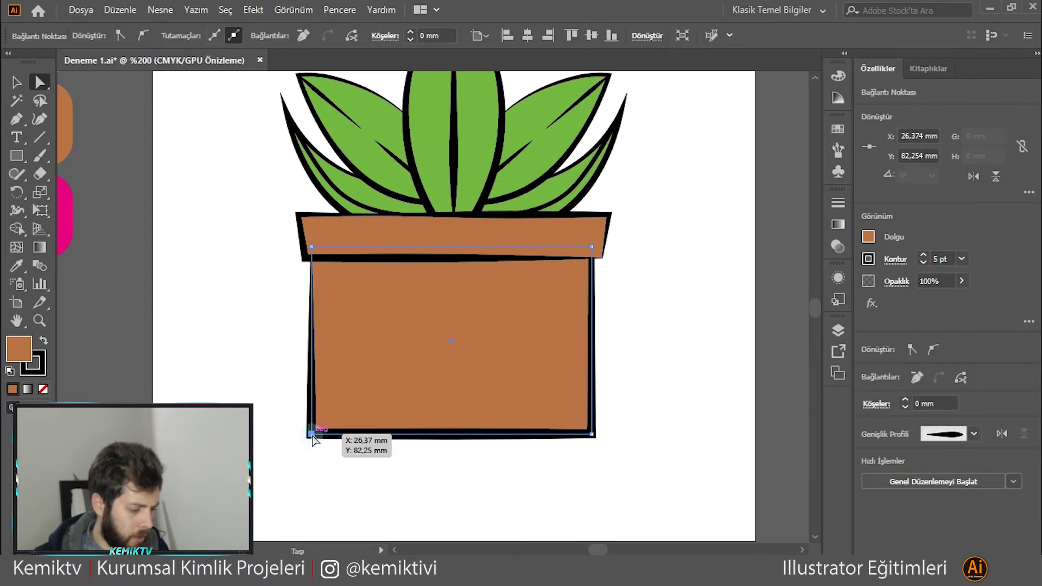
drag(311, 434, 322, 437)
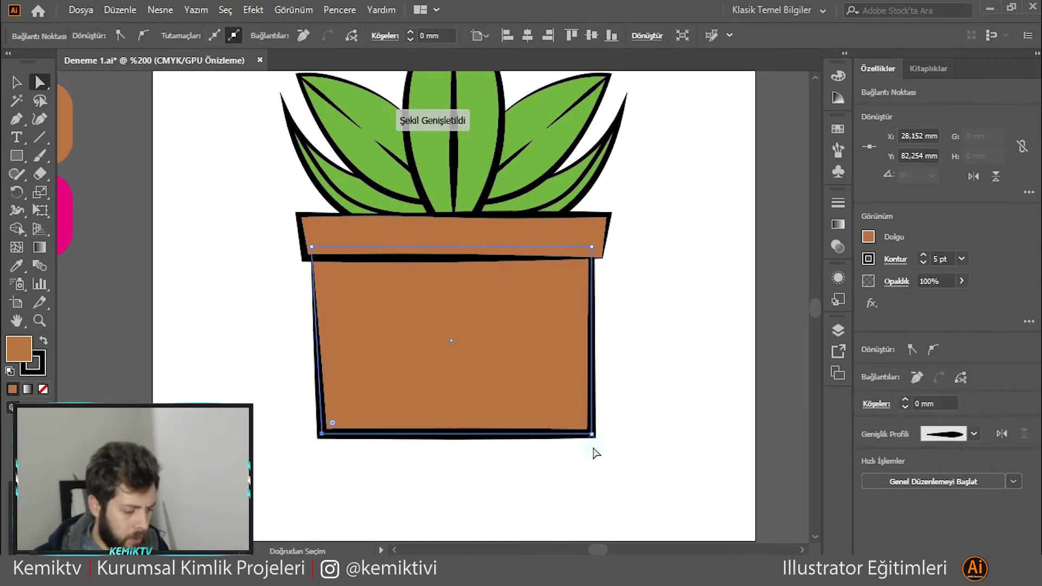
drag(593, 434, 581, 438)
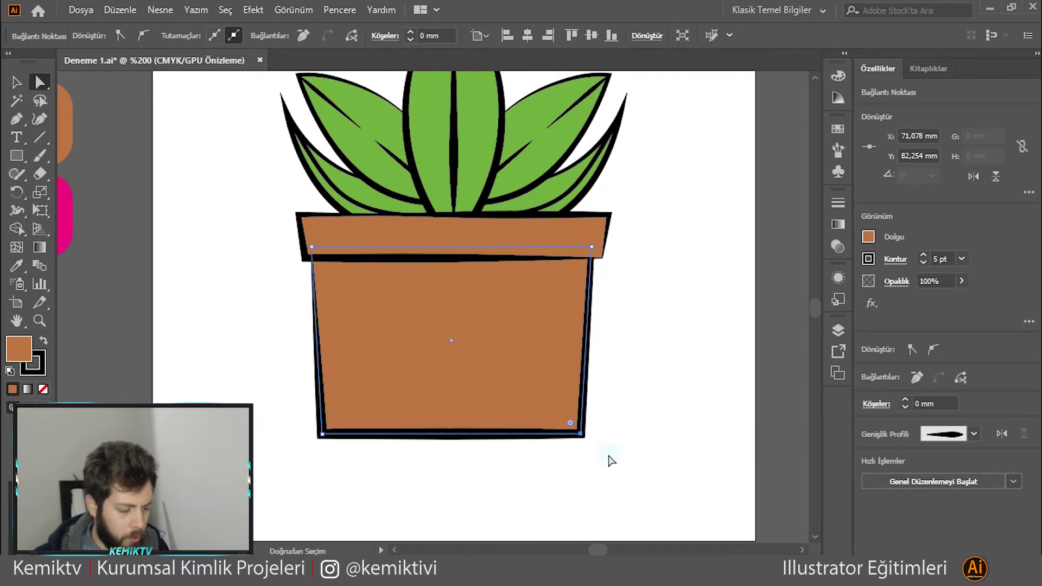
click(609, 458)
click(8, 82)
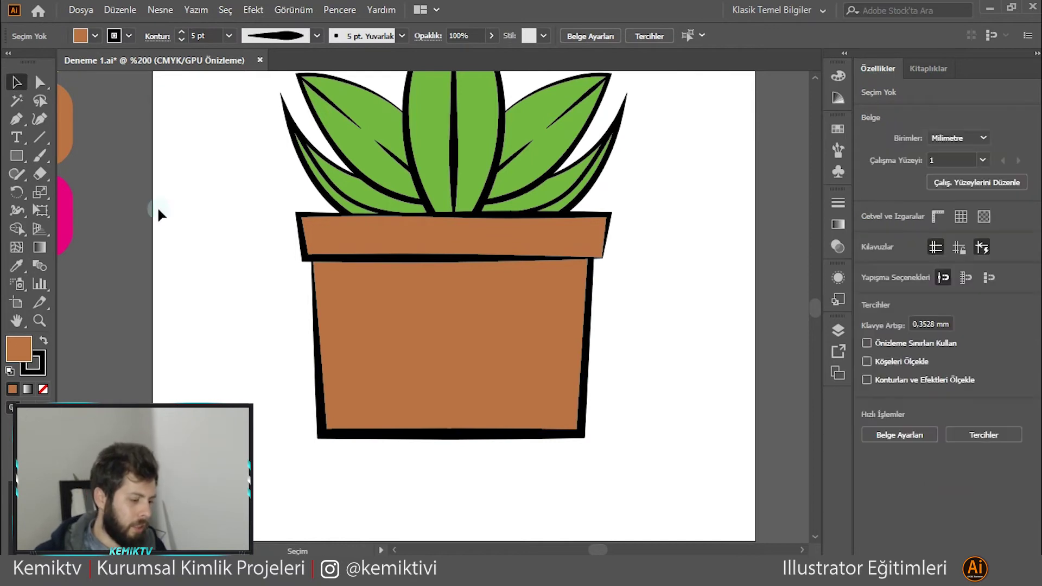
Zoom and pan to bring the whole plant and pot into view.
alt+scroll(340, 225, down, 1)
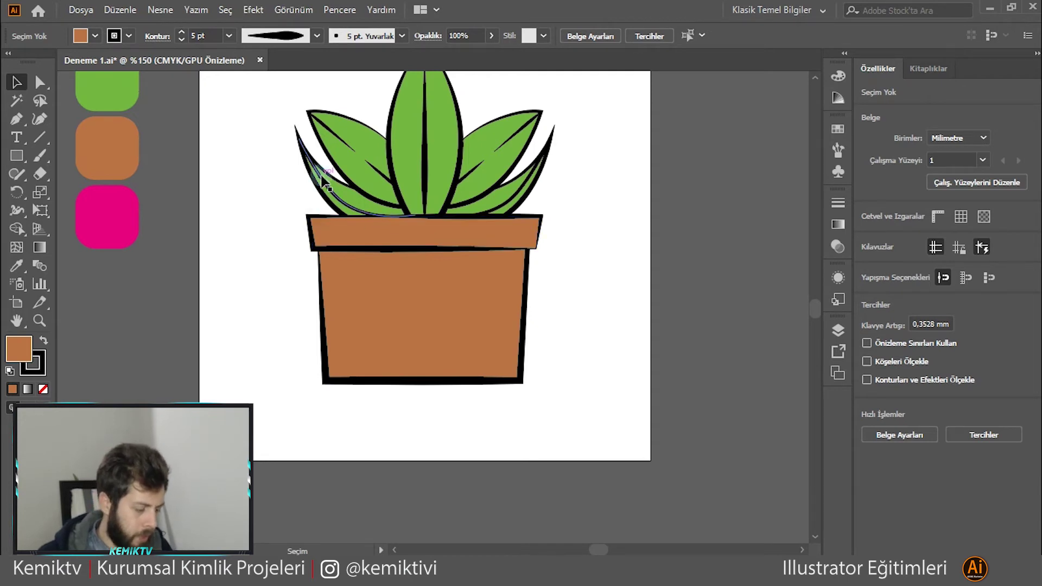
drag(302, 203, 375, 233)
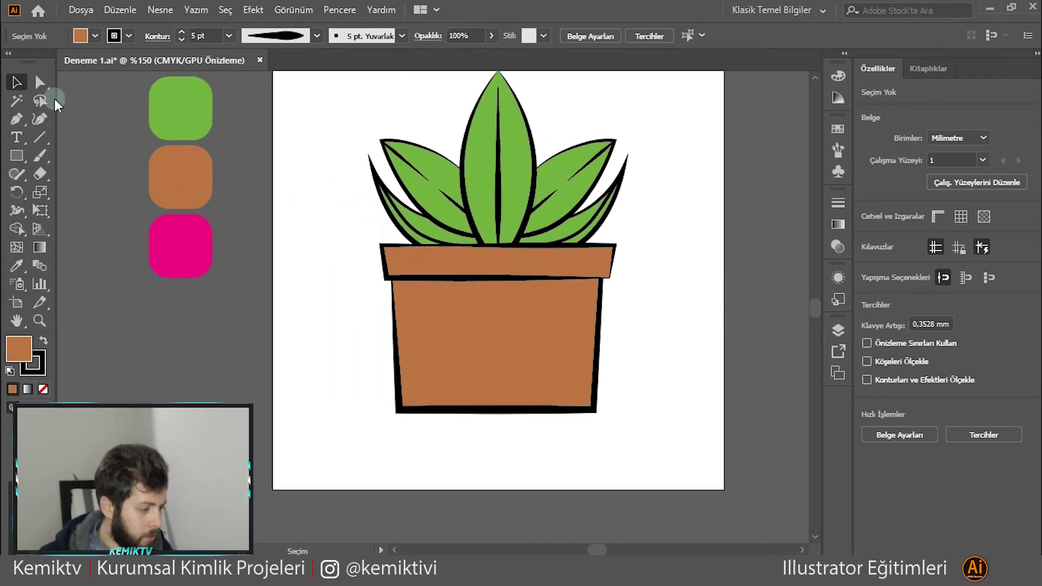
click(17, 119)
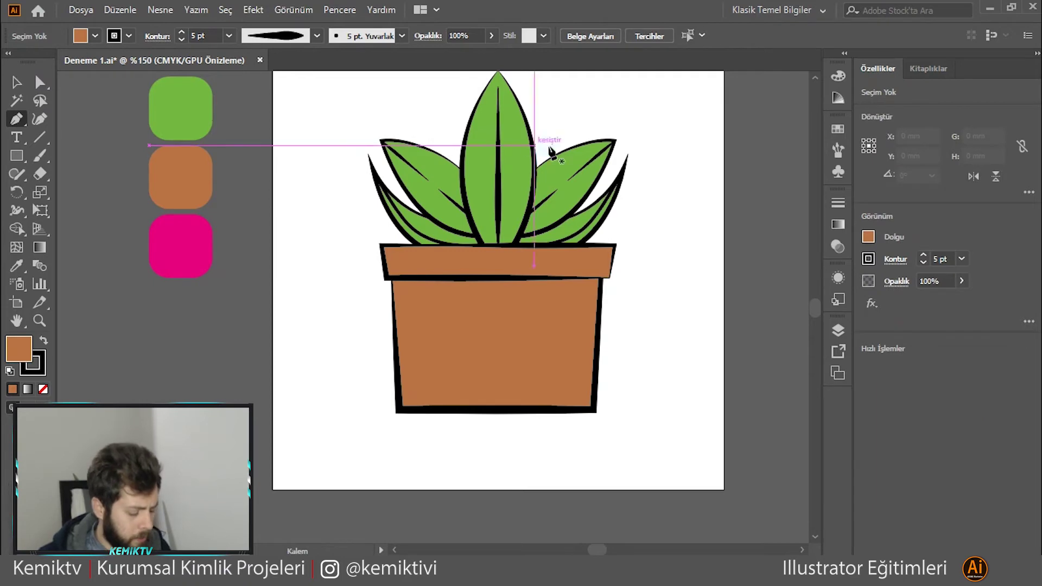
scroll(570, 157, up, 2)
scroll(490, 178, up, 2)
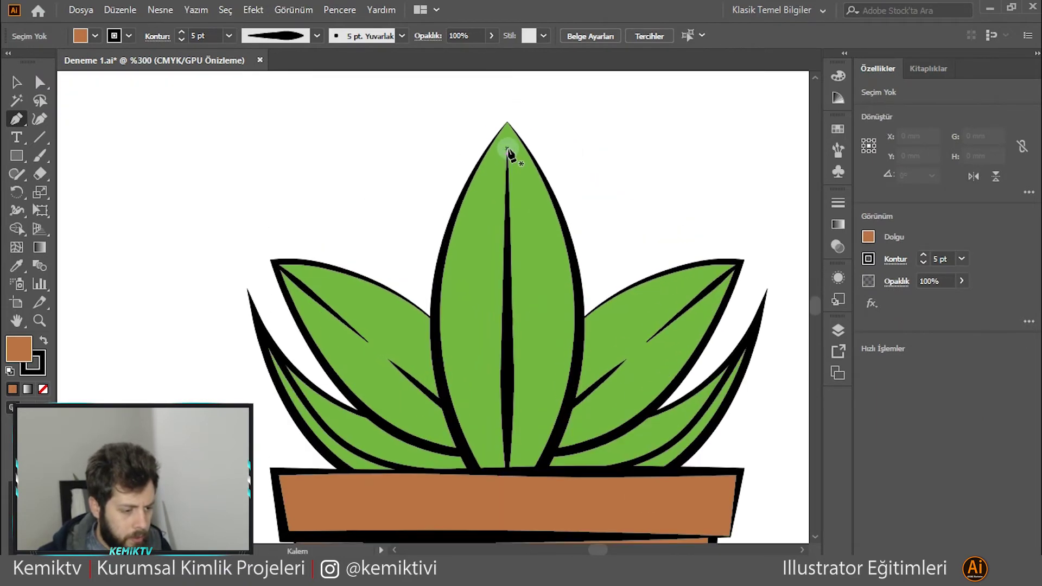
scroll(510, 156, up, 1)
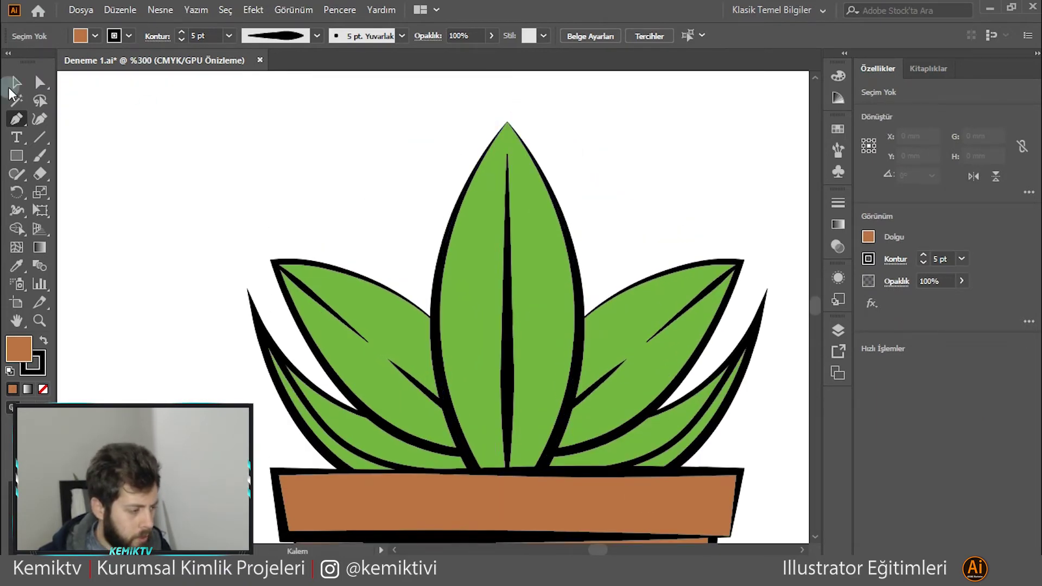
scroll(233, 146, down, 2)
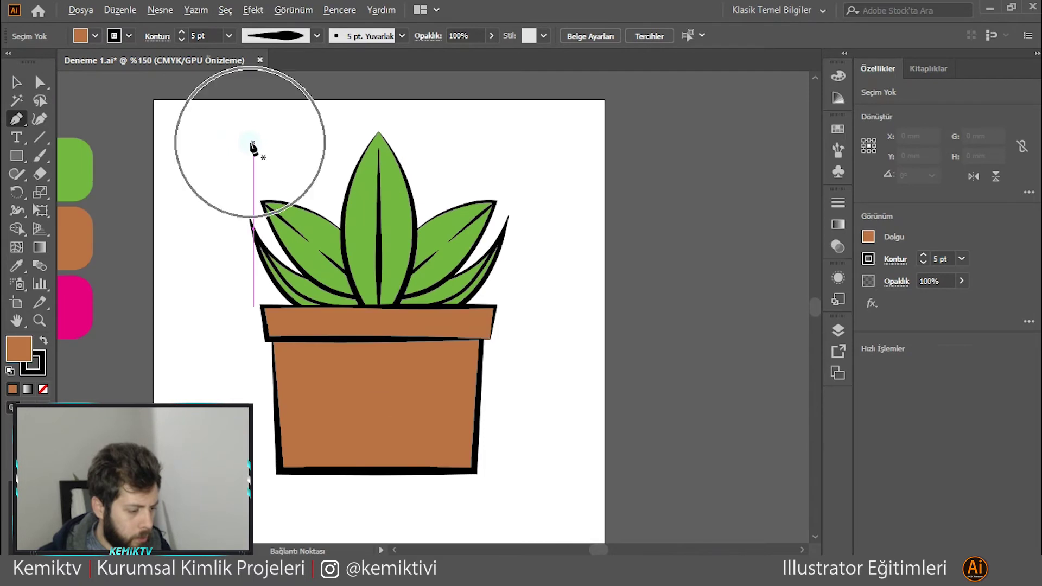
Select the plant and pot as one 55.648 × 75.099 mm group centred at X 50 mm, Y 50 mm.
click(8, 77)
drag(566, 477, 563, 466)
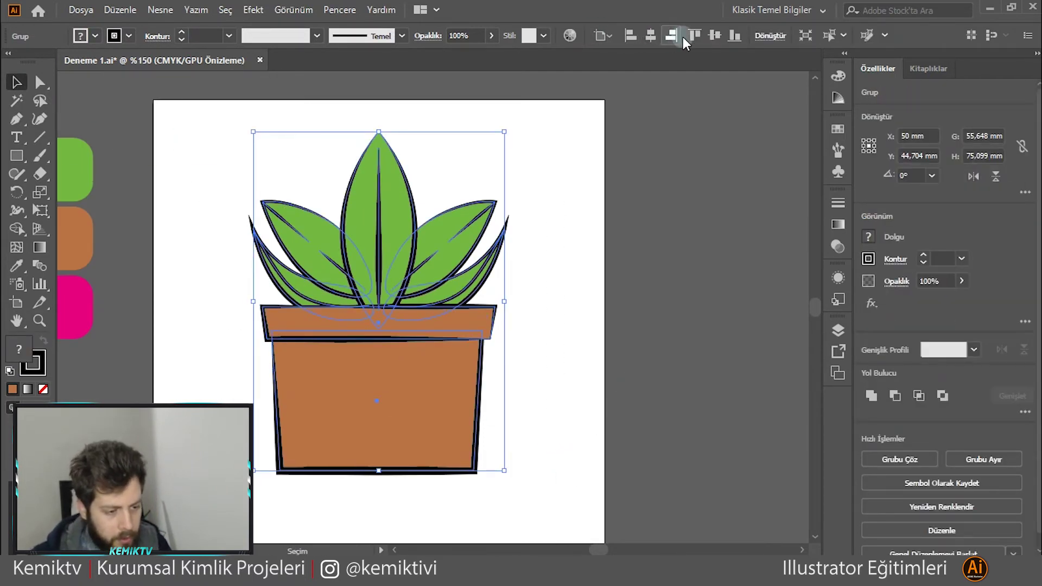
click(649, 343)
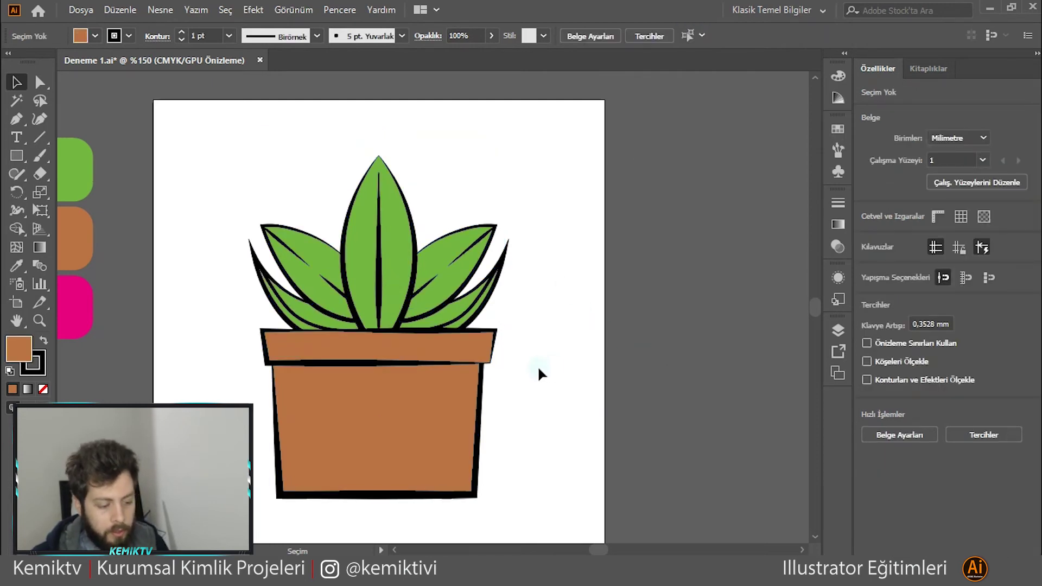
scroll(587, 312, down, 2)
scroll(587, 312, left, 3)
click(436, 294)
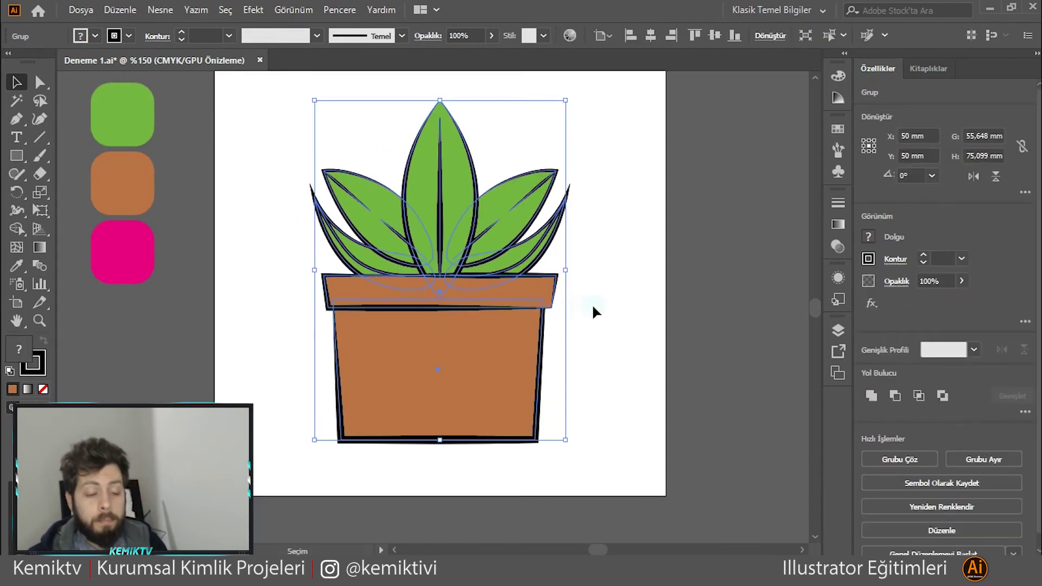
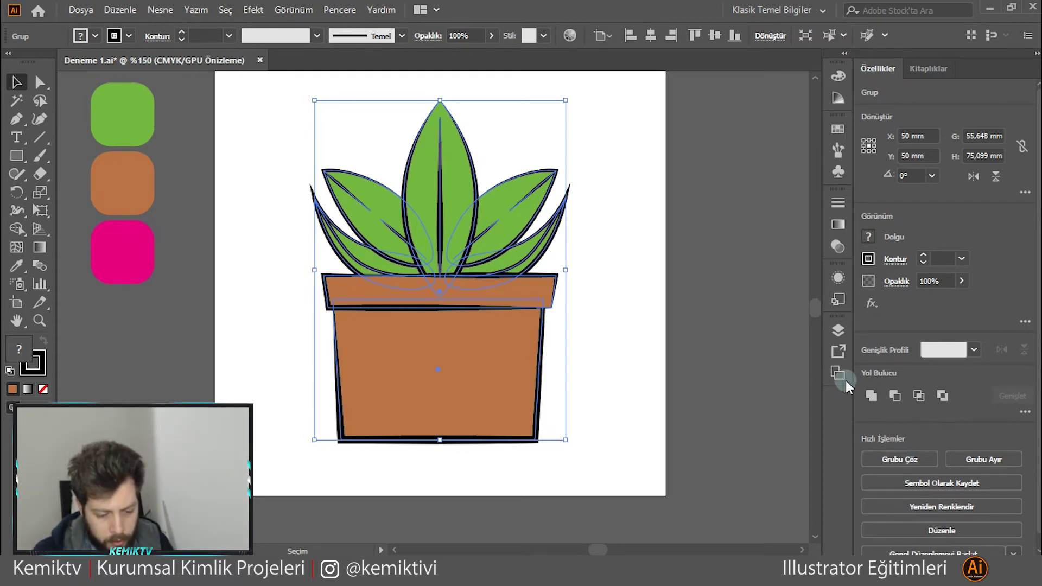
Lock the plant group in the Layers panel.
click(836, 330)
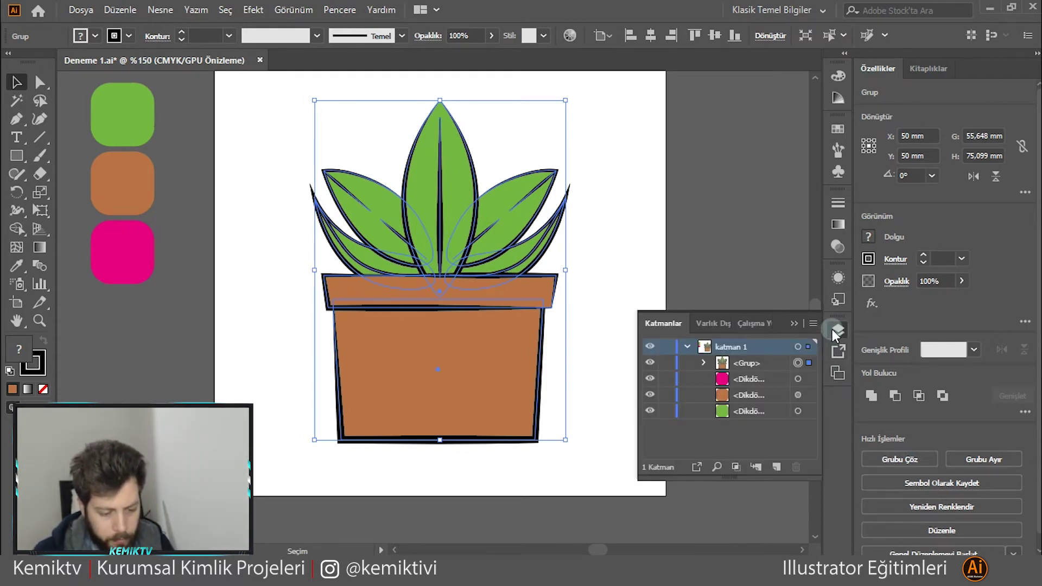
click(667, 363)
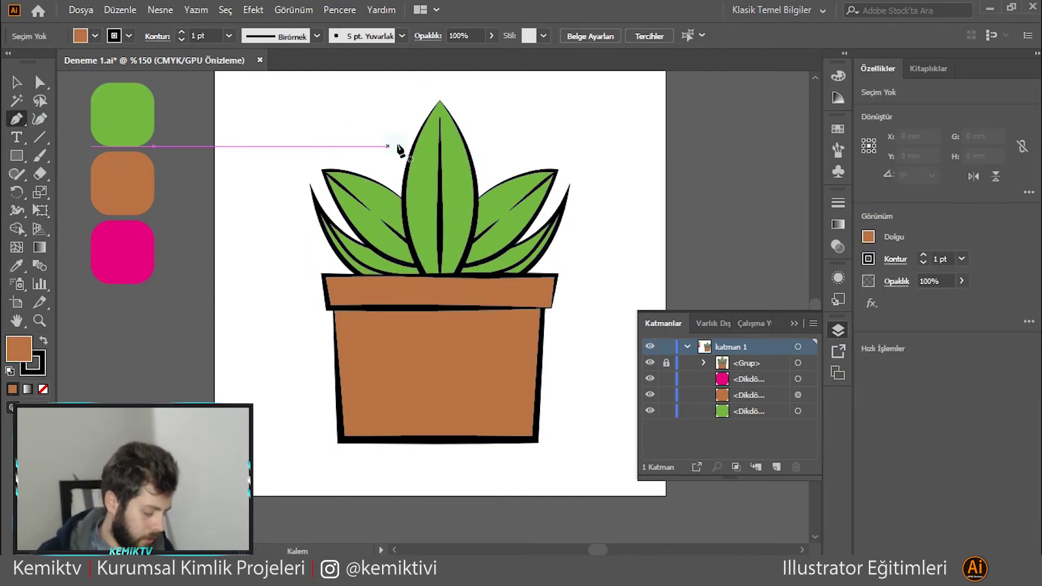
scroll(441, 101, up, 2)
scroll(441, 101, up, 2)
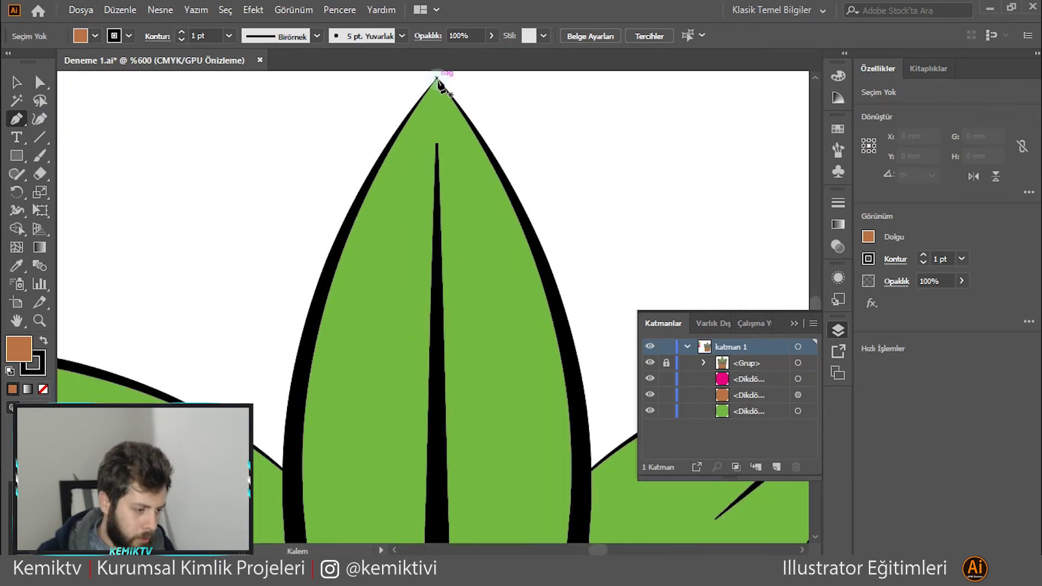
Trace the central leaf from its tip down the centre line to the base with the Pen.
click(437, 78)
scroll(451, 154, up, 1)
click(437, 170)
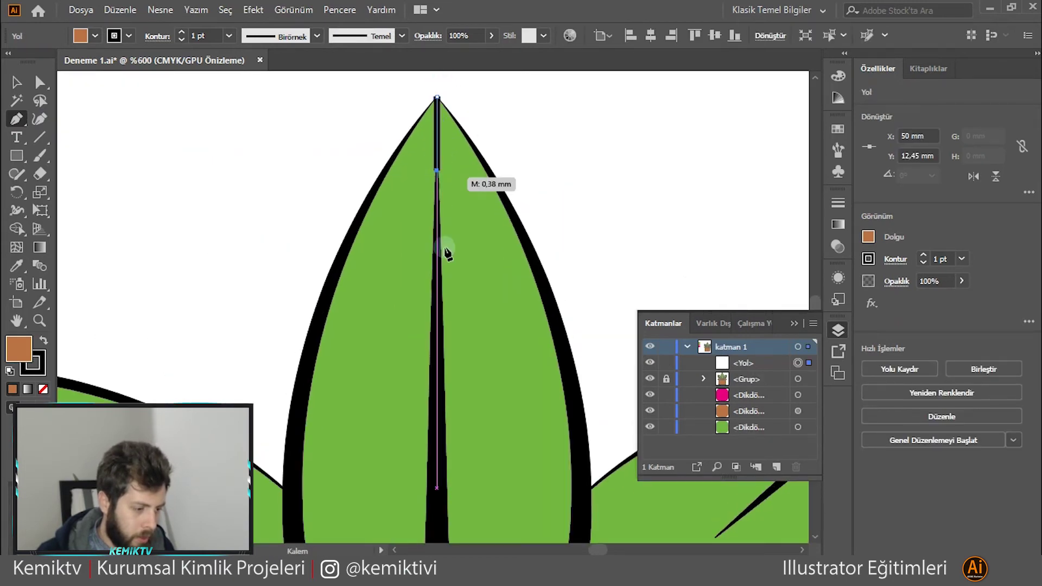
drag(458, 482, 416, 194)
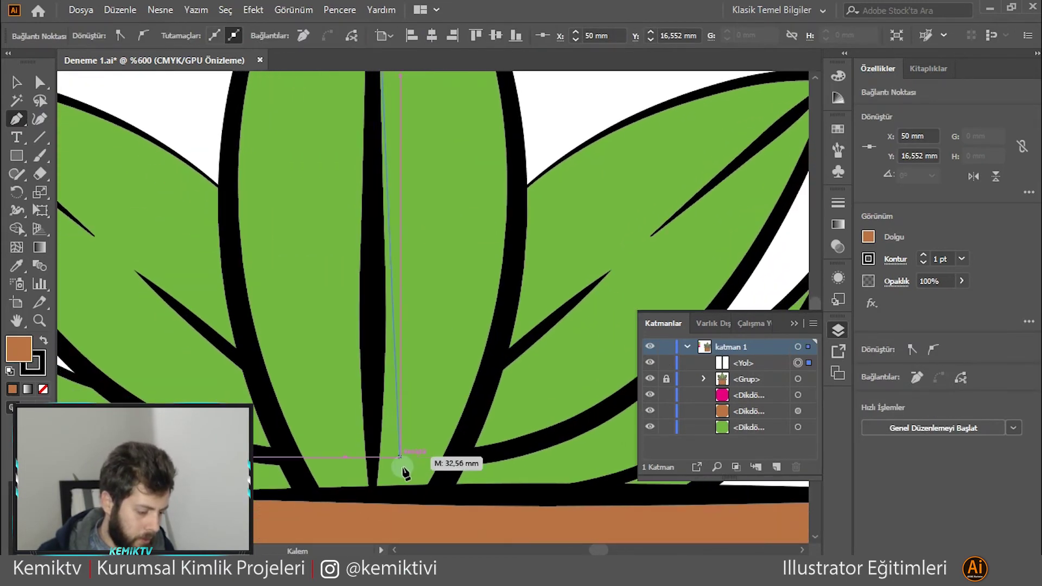
click(372, 495)
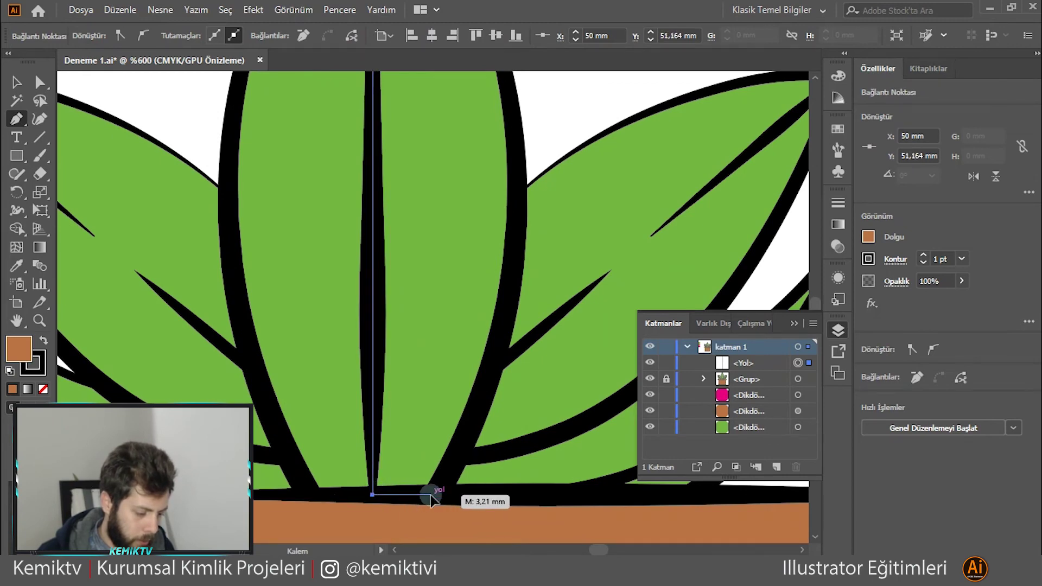
click(430, 495)
click(462, 446)
Continue the path up the leaf's right edge and close it at the tip.
click(505, 315)
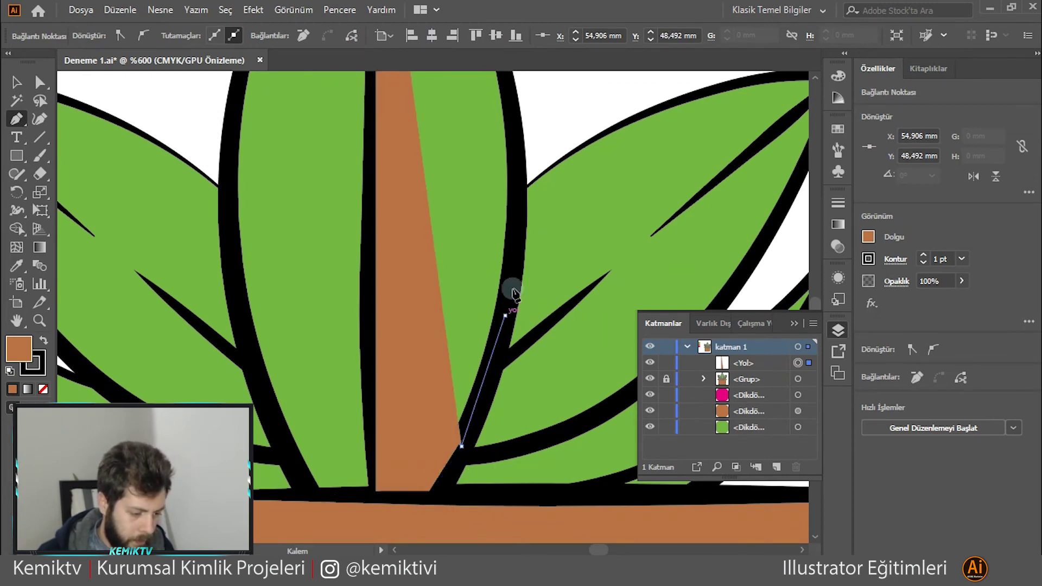
click(517, 206)
drag(513, 130, 566, 464)
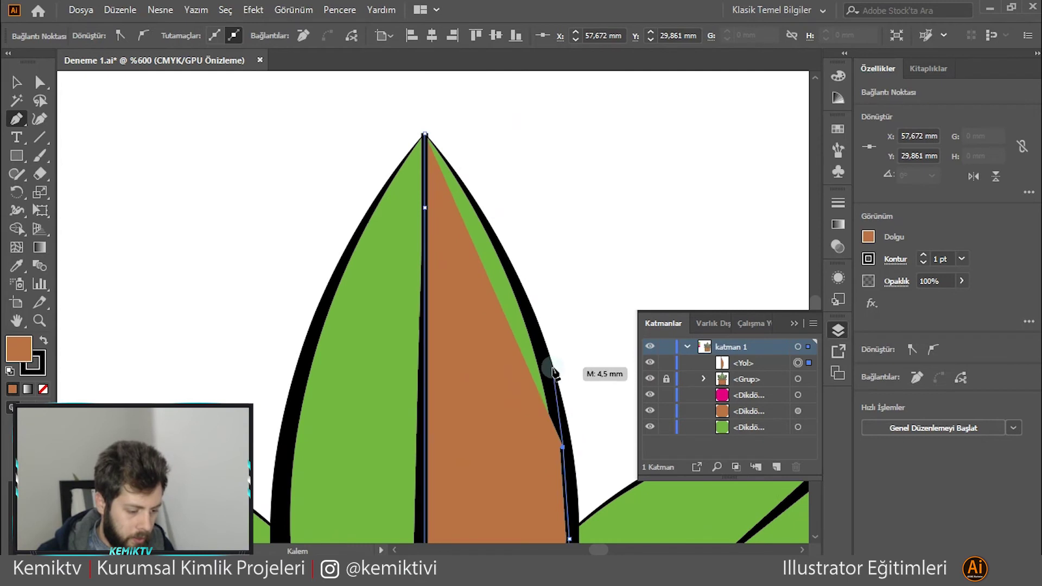
click(544, 364)
click(517, 288)
click(487, 225)
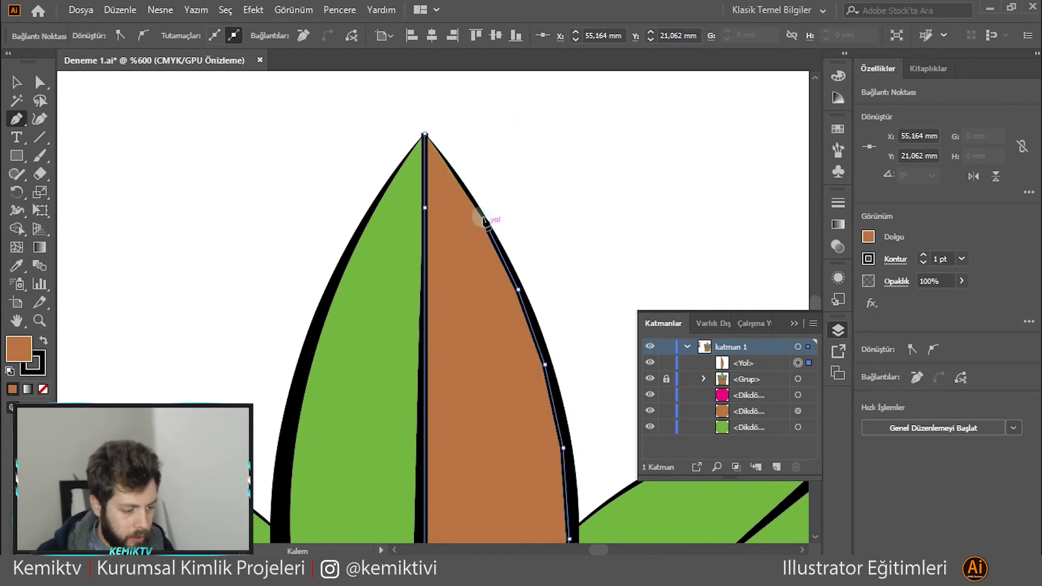
click(423, 132)
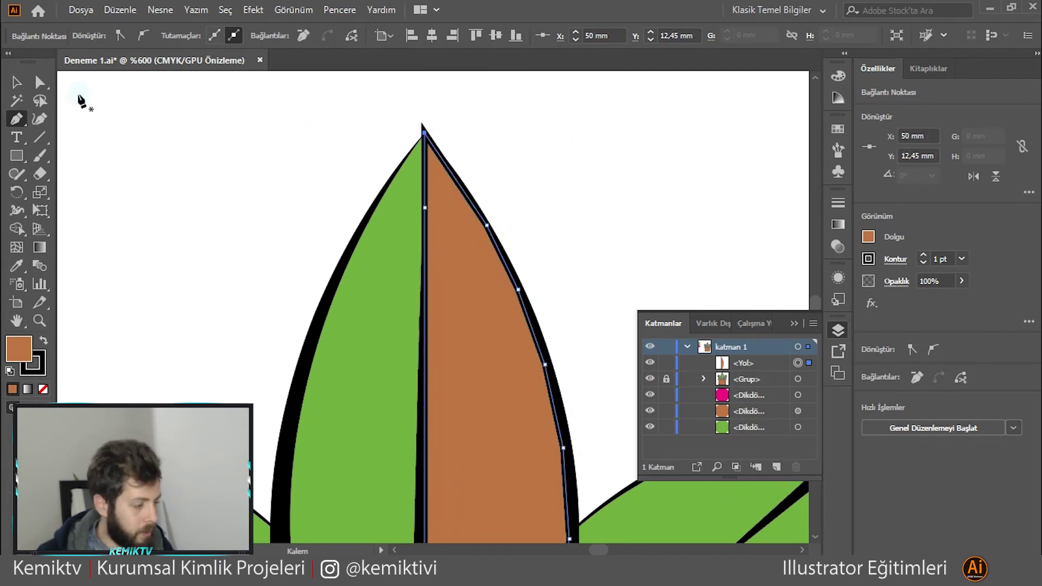
Give the half-leaf shape no stroke and a black fill.
click(17, 82)
click(505, 263)
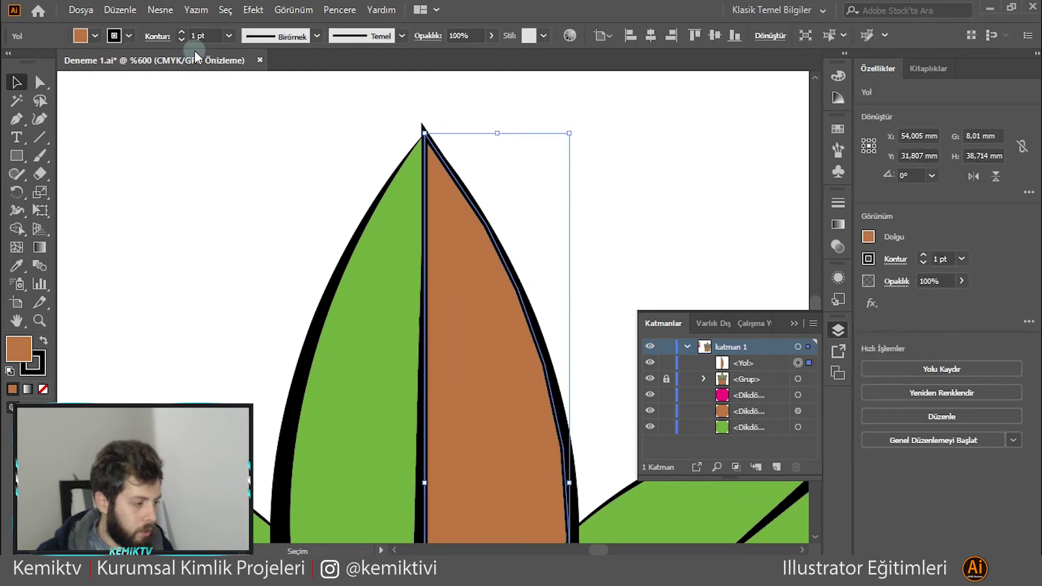
click(128, 36)
click(11, 61)
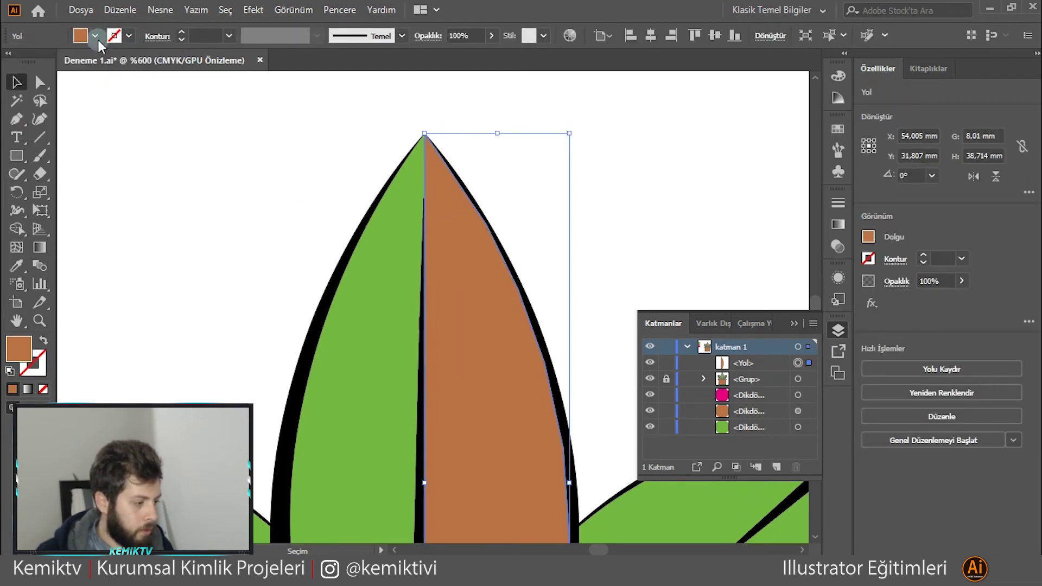
click(95, 36)
click(43, 61)
click(282, 215)
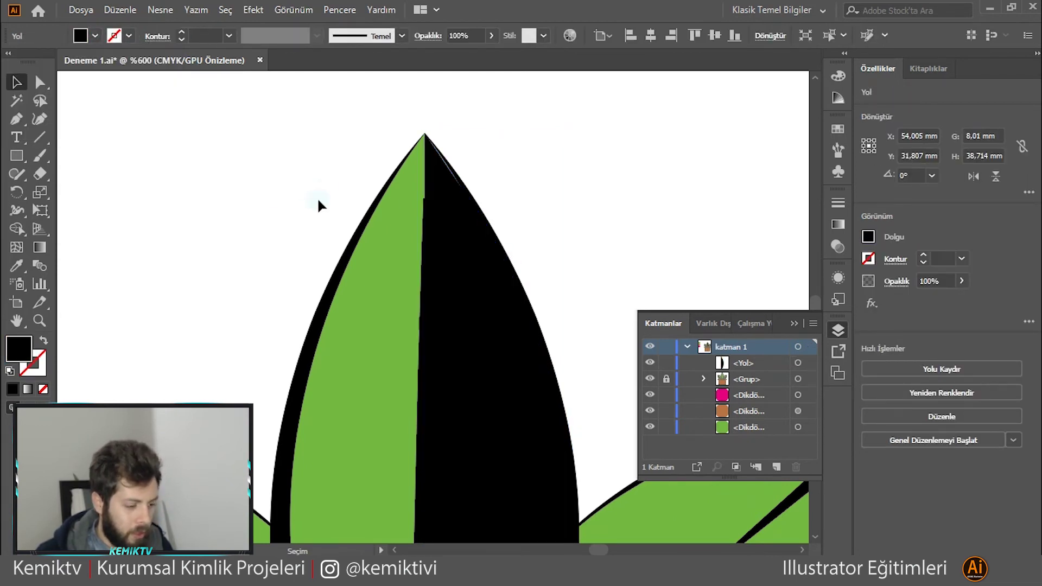
scroll(330, 163, down, 2)
click(432, 302)
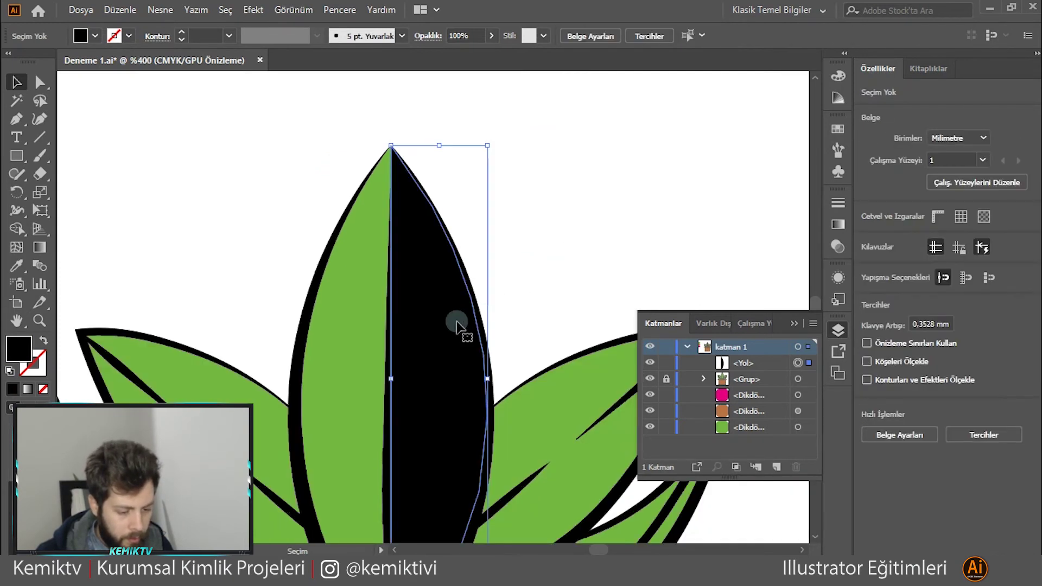
Set the black half-leaf to Koyulaştır (Darken) blending at 50% opacity.
click(908, 280)
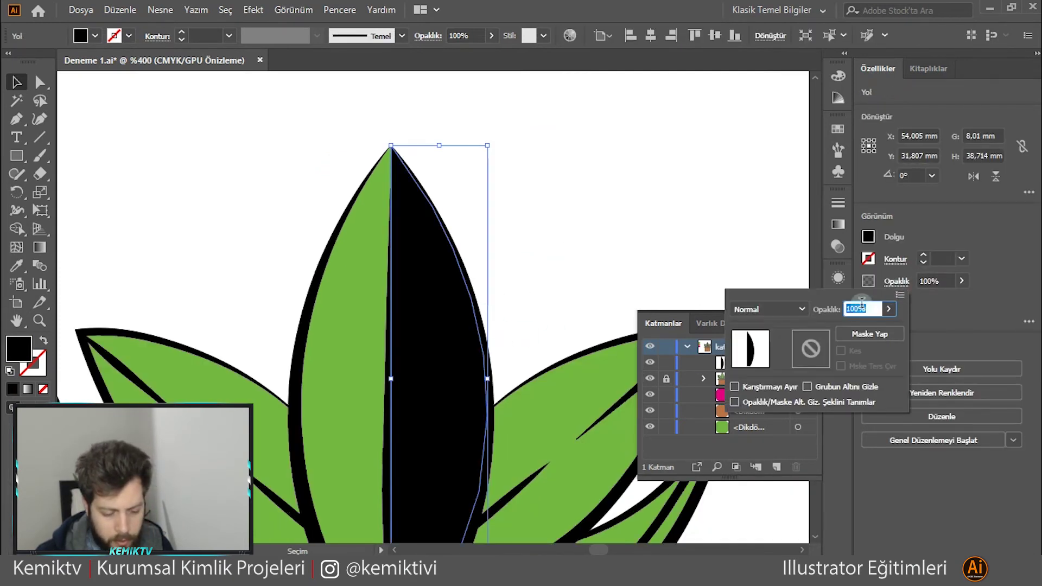
click(789, 312)
click(775, 44)
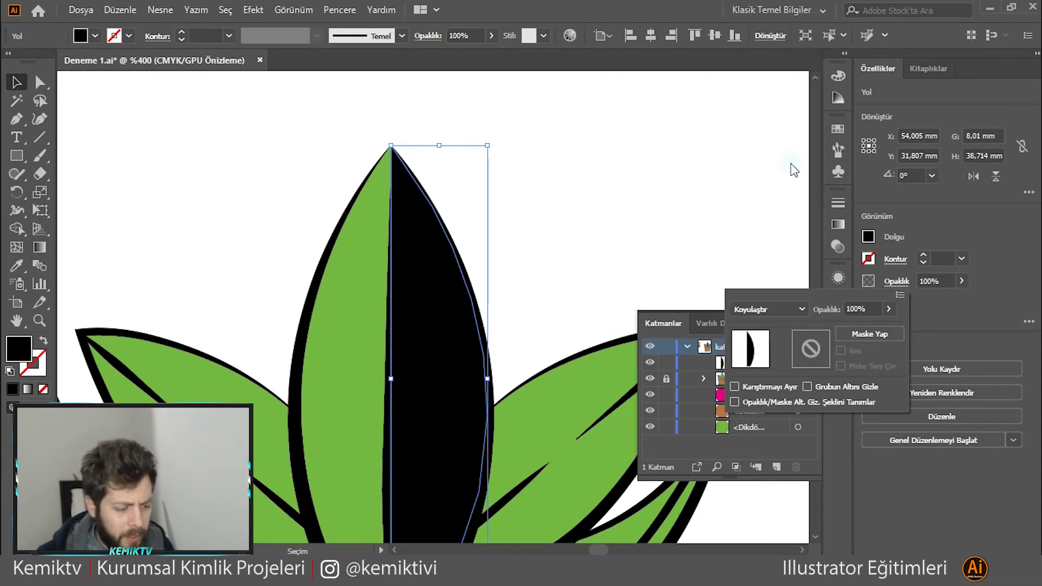
click(802, 309)
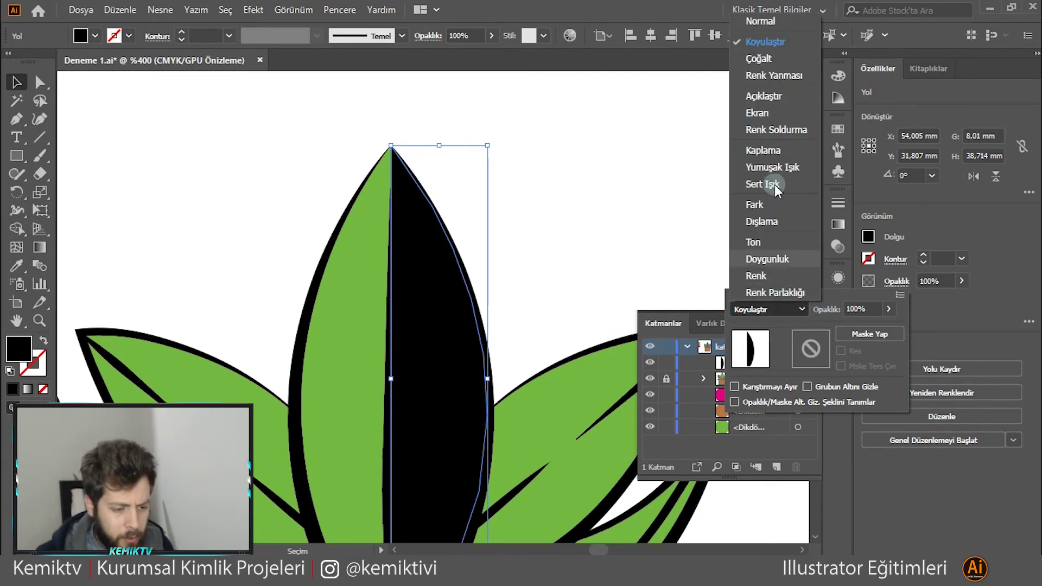
click(777, 148)
click(960, 283)
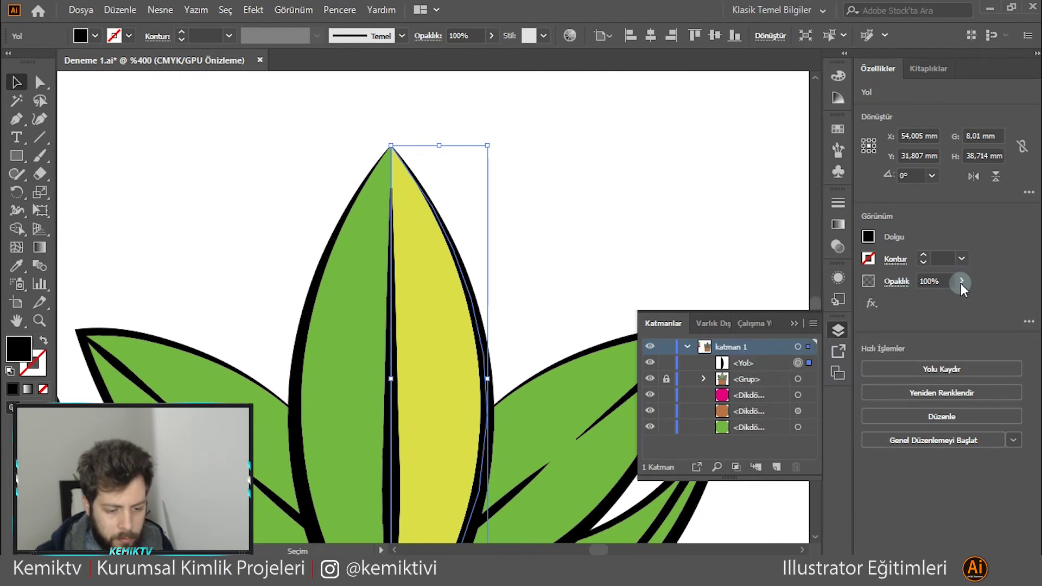
click(929, 301)
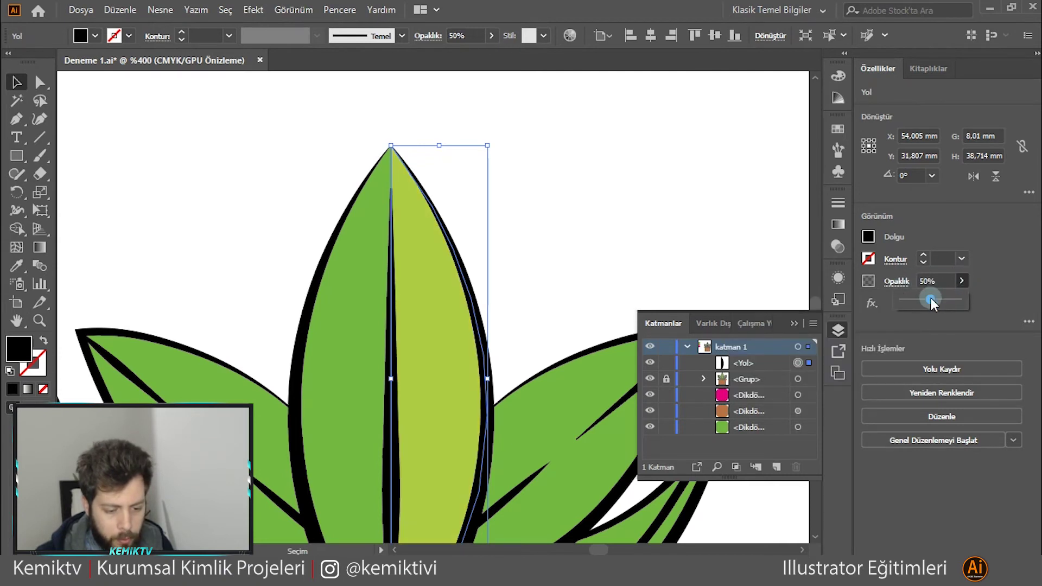
click(894, 281)
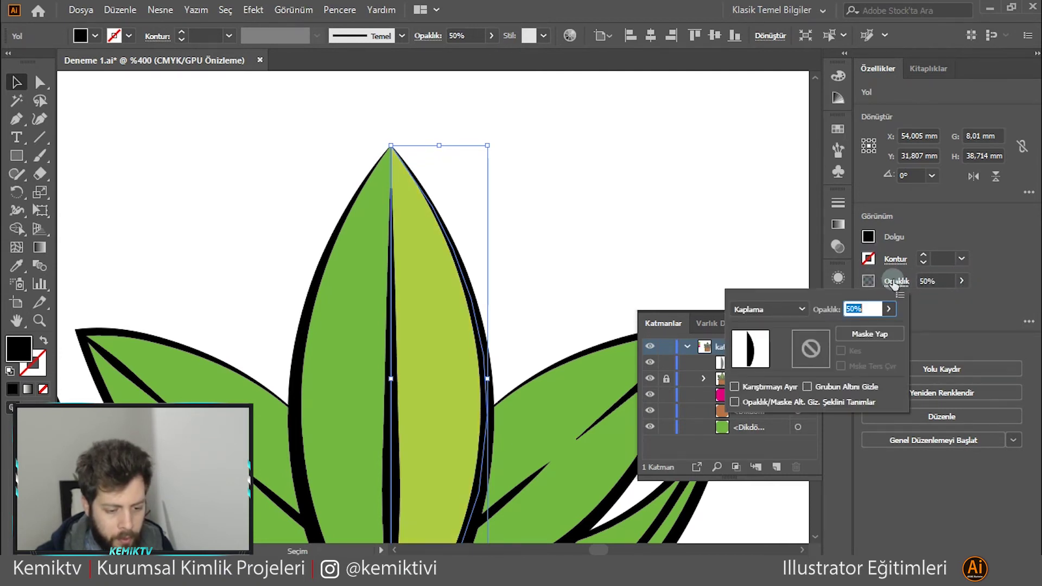
click(789, 305)
click(767, 41)
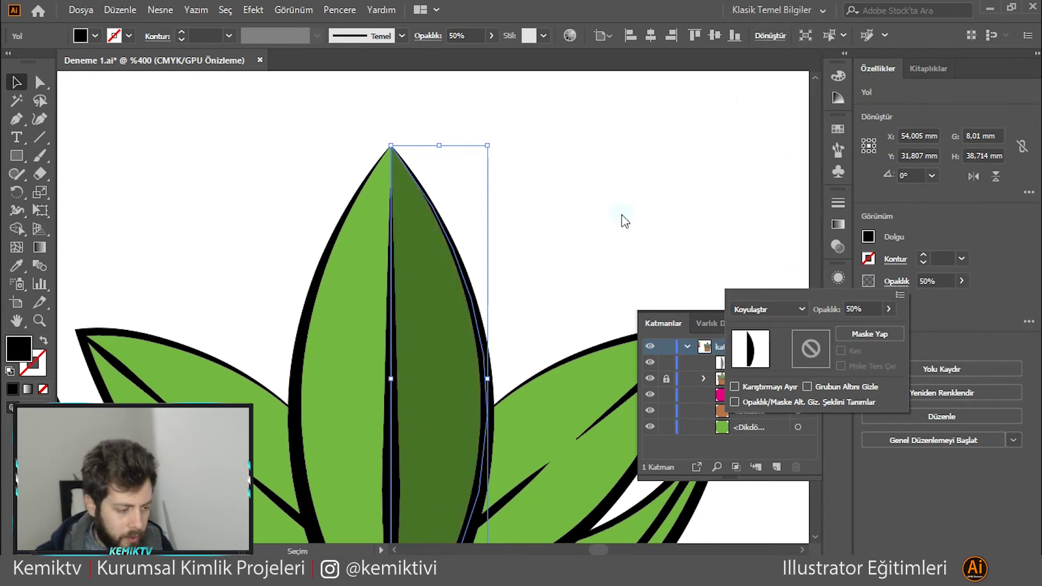
key(Escape)
key(ctrl+minus)
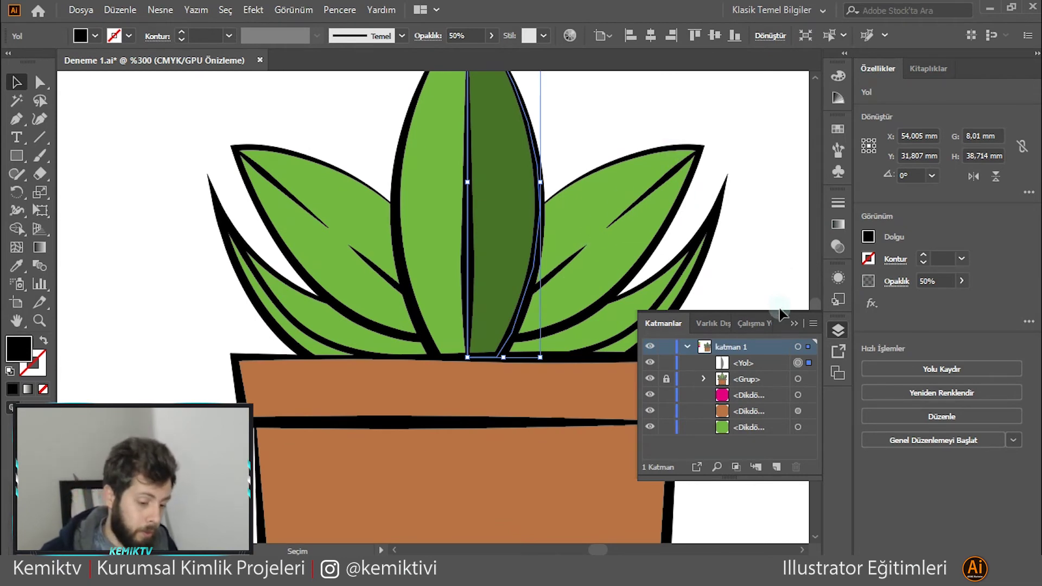
Close Layers and trace a shadow shape over the upper right leaf.
click(793, 323)
mouse_move(593, 283)
mouse_down()
mouse_move(609, 255)
mouse_move(600, 319)
mouse_up()
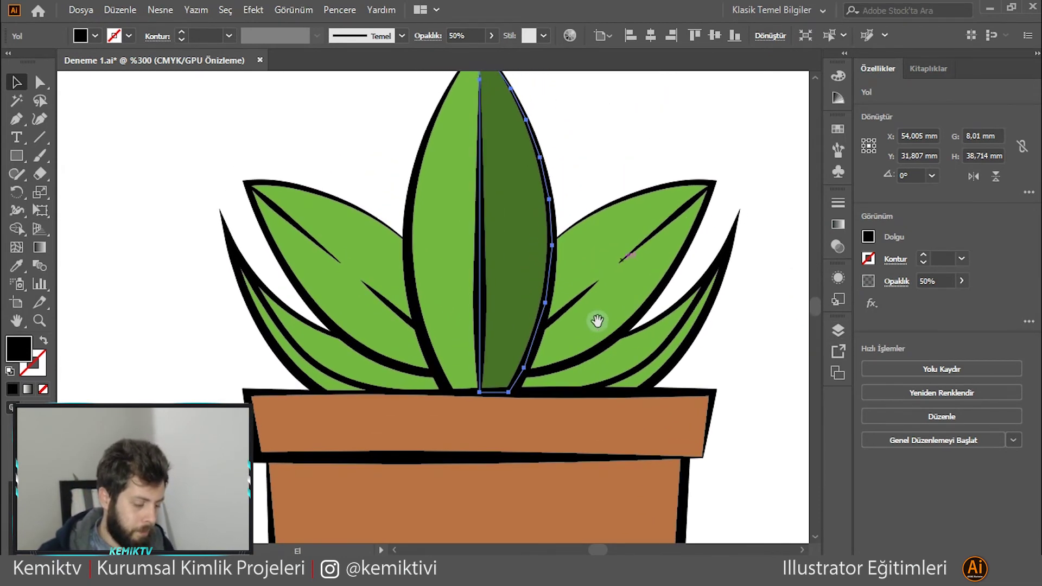
click(15, 119)
click(712, 184)
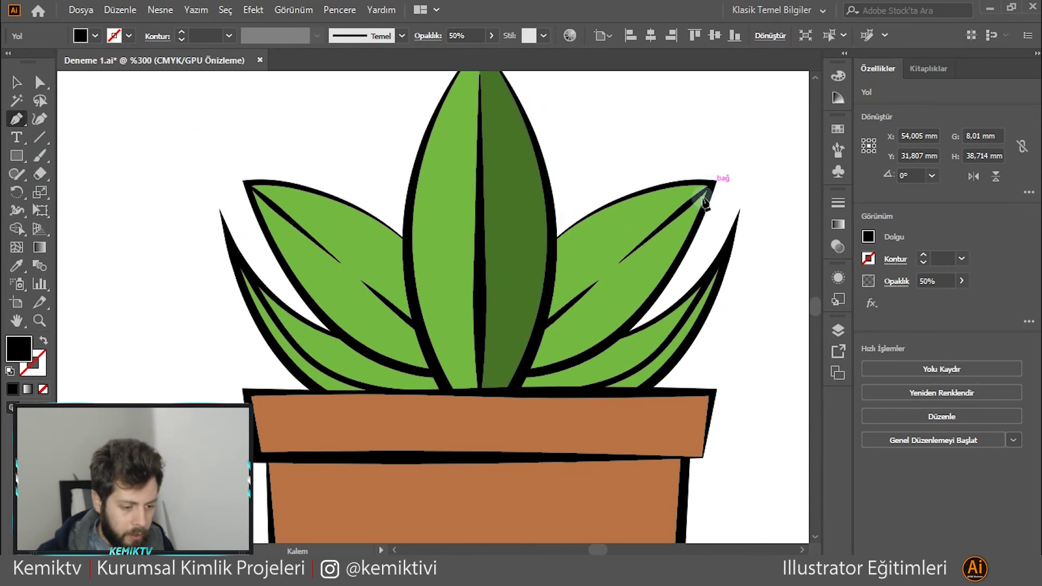
click(541, 329)
click(524, 374)
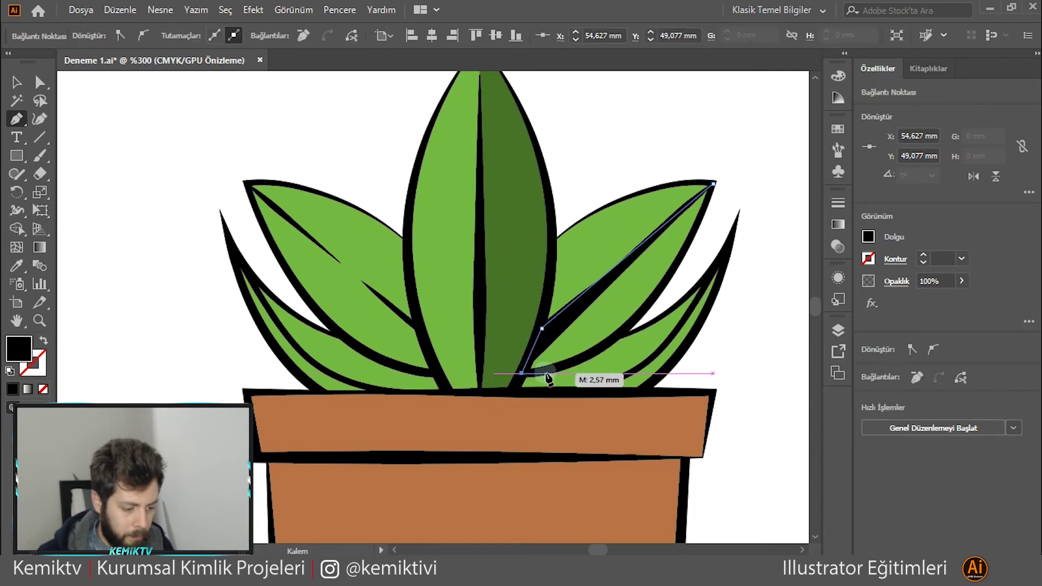
click(602, 346)
click(713, 183)
key(v)
Draw a matching shadow shape on the rightmost leaf.
key(5)
key(0)
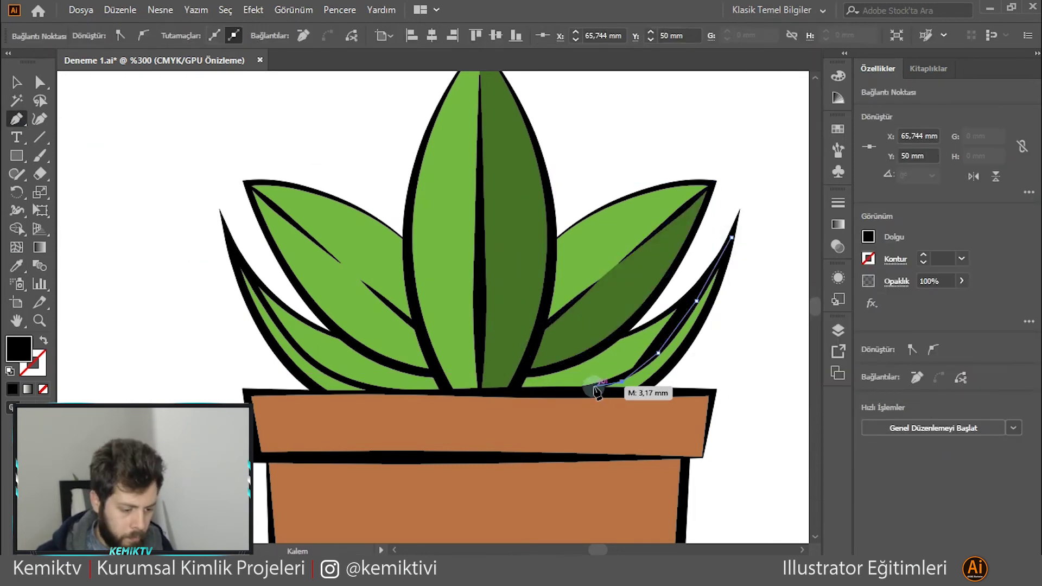
key(p)
scroll(608, 391, up, 5)
click(415, 196)
scroll(415, 197, down, 5)
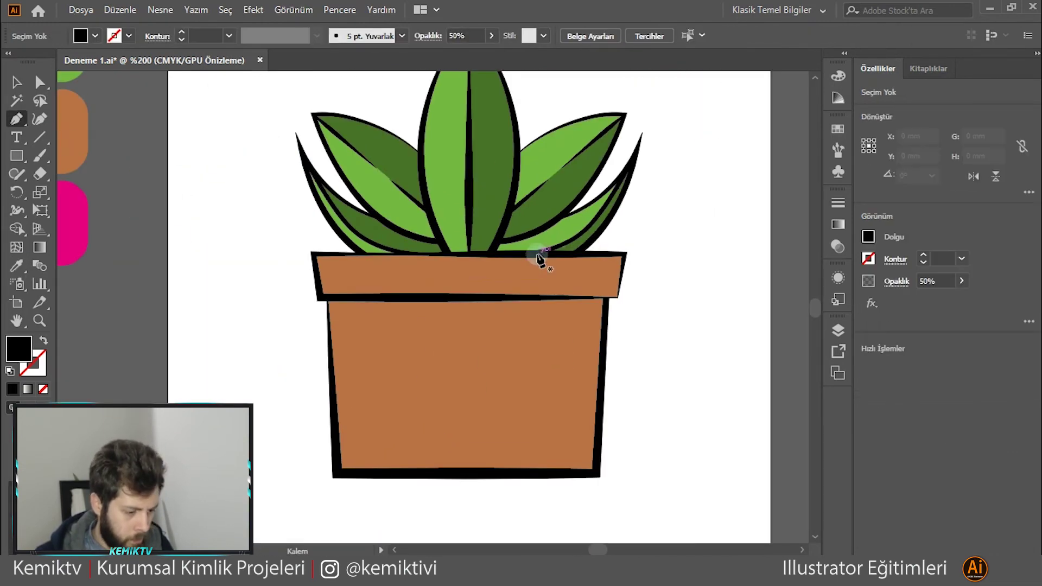
Give the white pot highlight a leaf width profile and lower its opacity to about half.
click(277, 92)
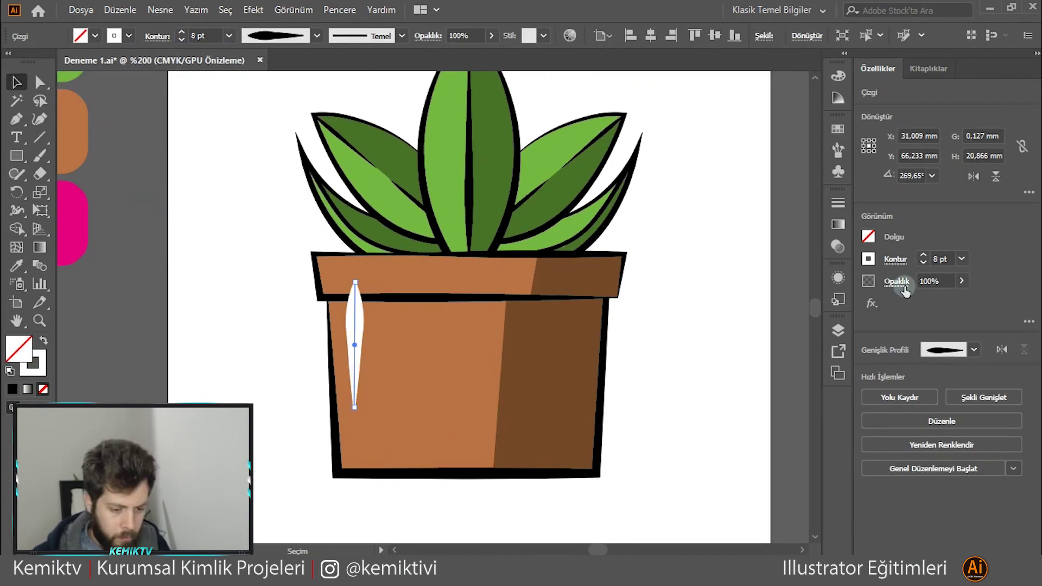
click(895, 281)
click(775, 308)
text(61)
key(Return)
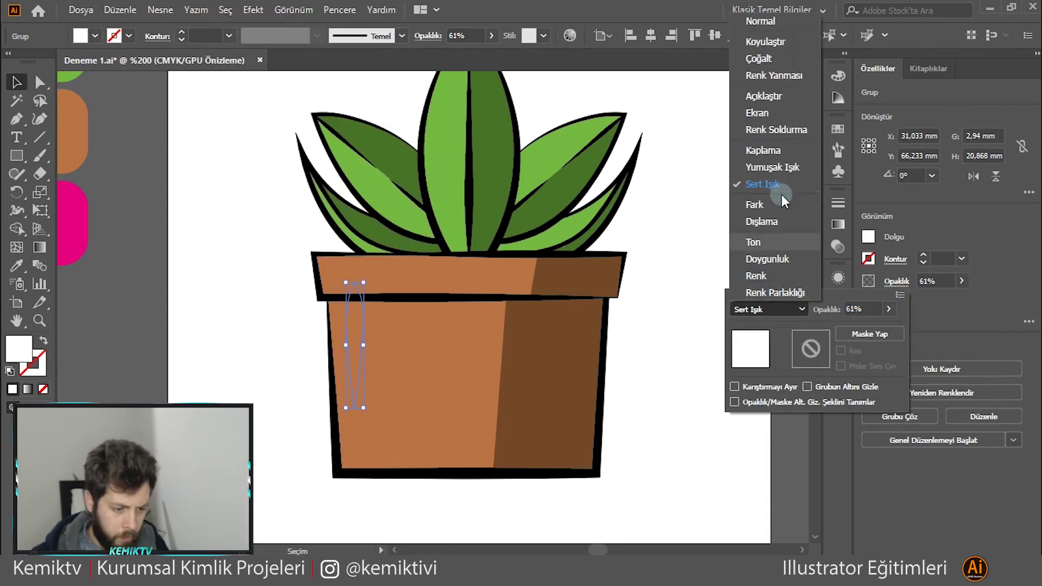
click(782, 194)
click(896, 281)
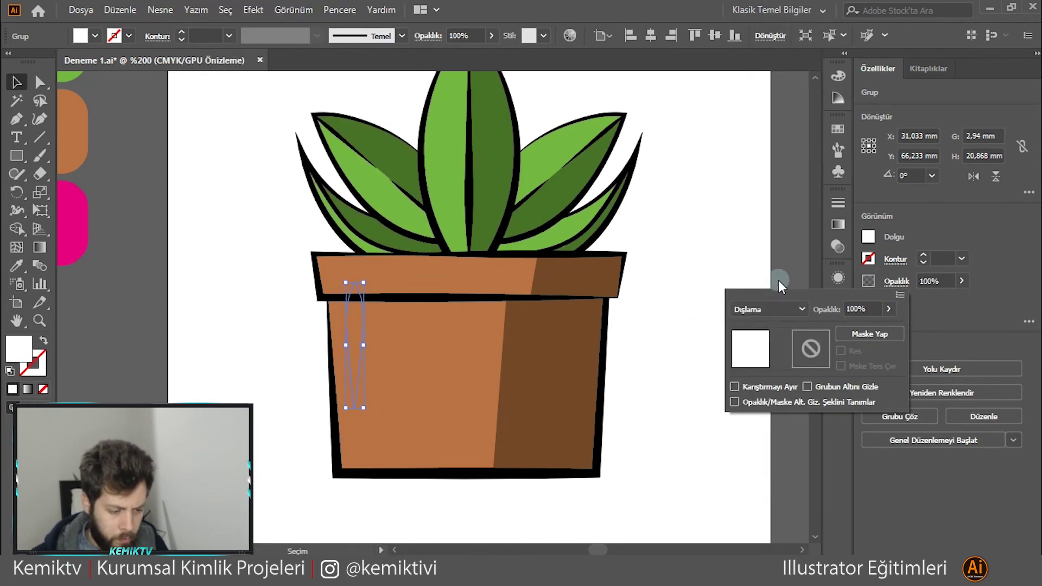
click(767, 308)
click(896, 281)
drag(961, 281, 936, 300)
Set the pot highlight's blending mode to Soft Light.
double_click(357, 291)
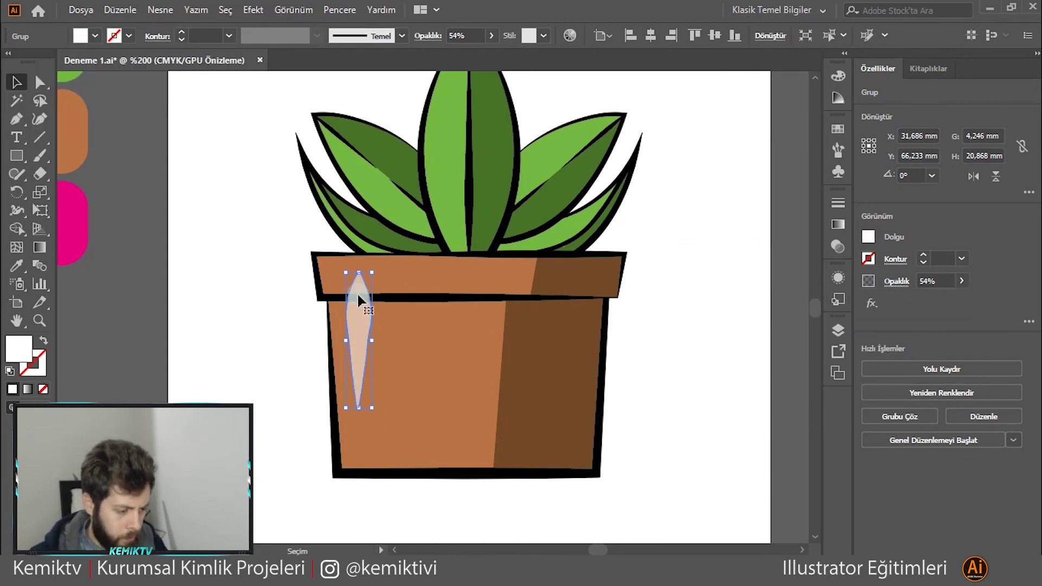
key(ctrl+plus)
click(895, 281)
click(768, 308)
click(773, 157)
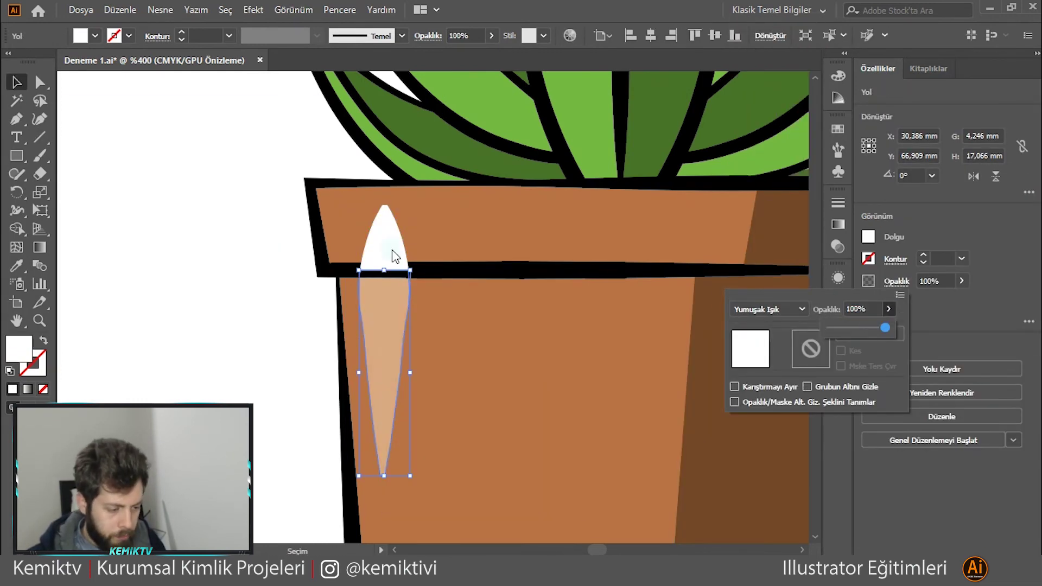
Draw tapered highlight lines on the left and middle leaves.
key(ctrl+minus)
mouse_move(285, 166)
mouse_down()
mouse_move(347, 201)
mouse_move(472, 179)
mouse_up()
click(895, 259)
drag(514, 238, 530, 239)
click(896, 281)
drag(961, 299, 930, 300)
key(ctrl+0)
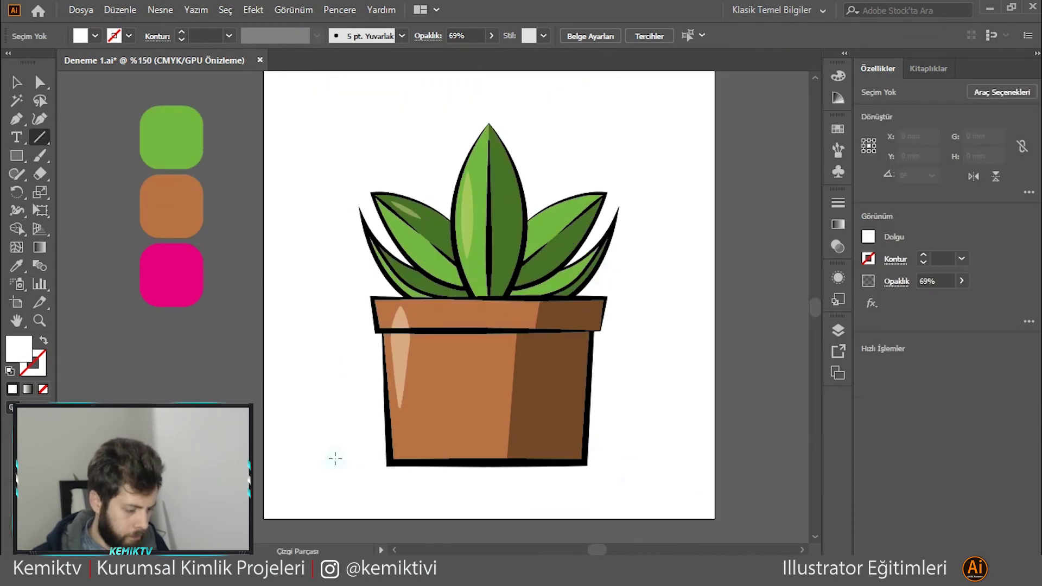
Draw a 6 pt black horizontal ground line with round caps beneath the pot.
click(316, 260)
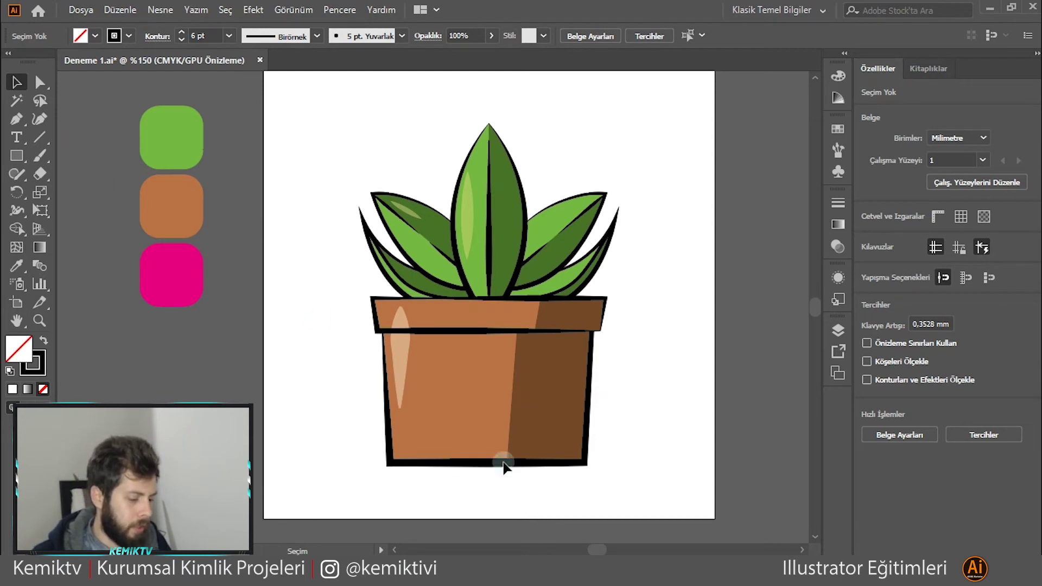
click(40, 137)
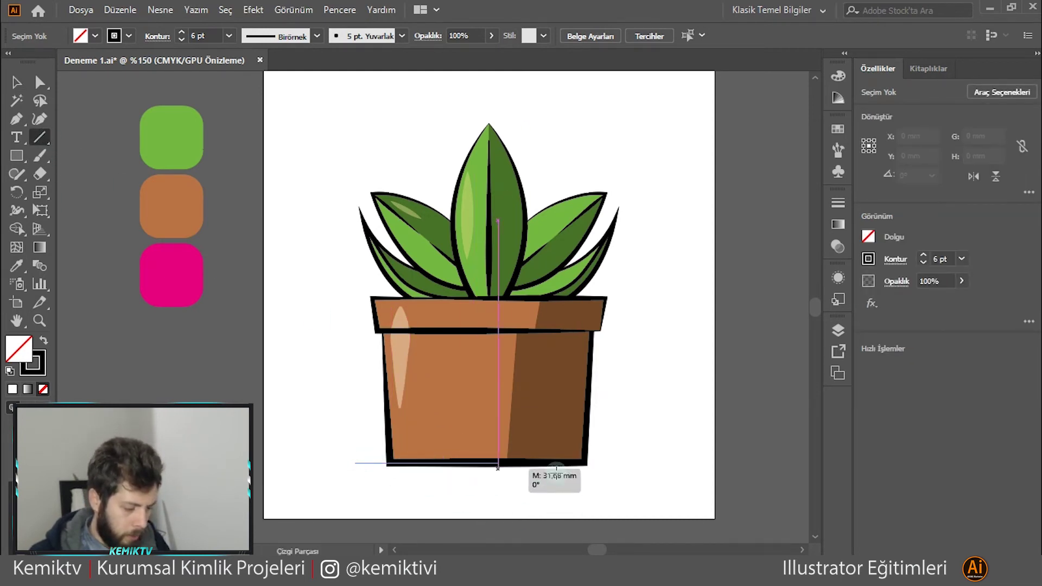
drag(354, 462, 640, 463)
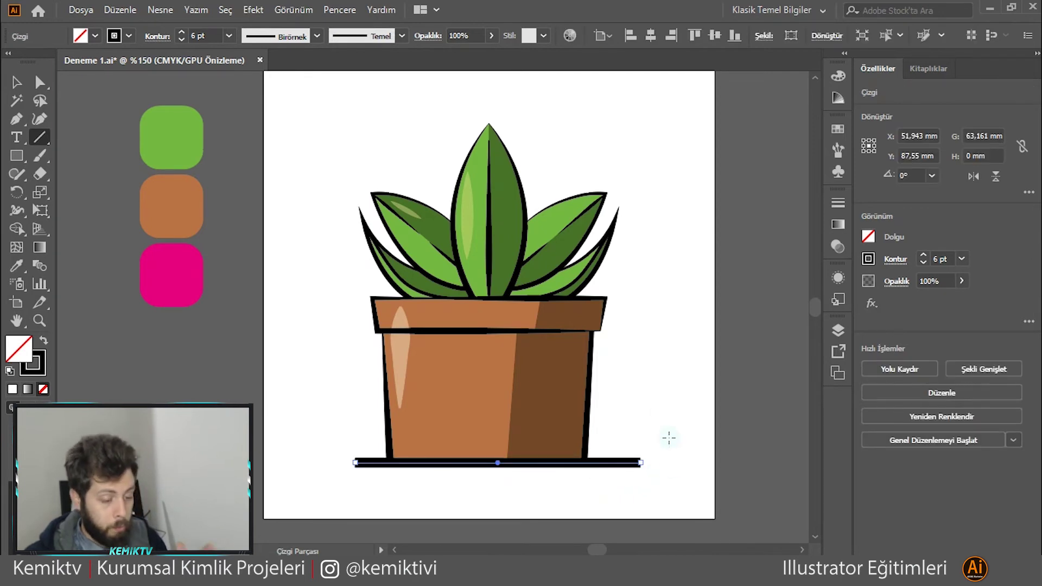
click(156, 37)
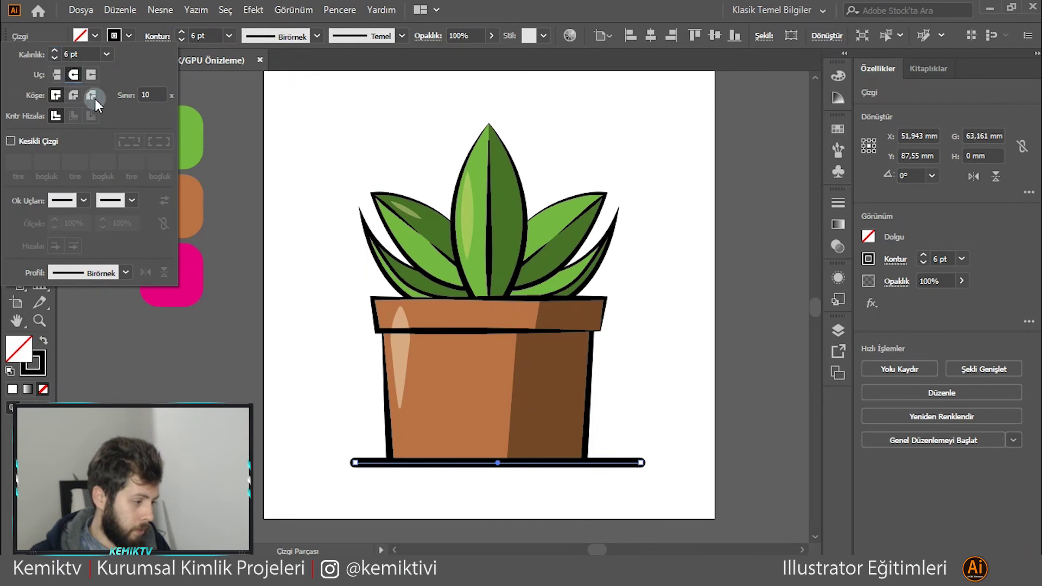
key(Return)
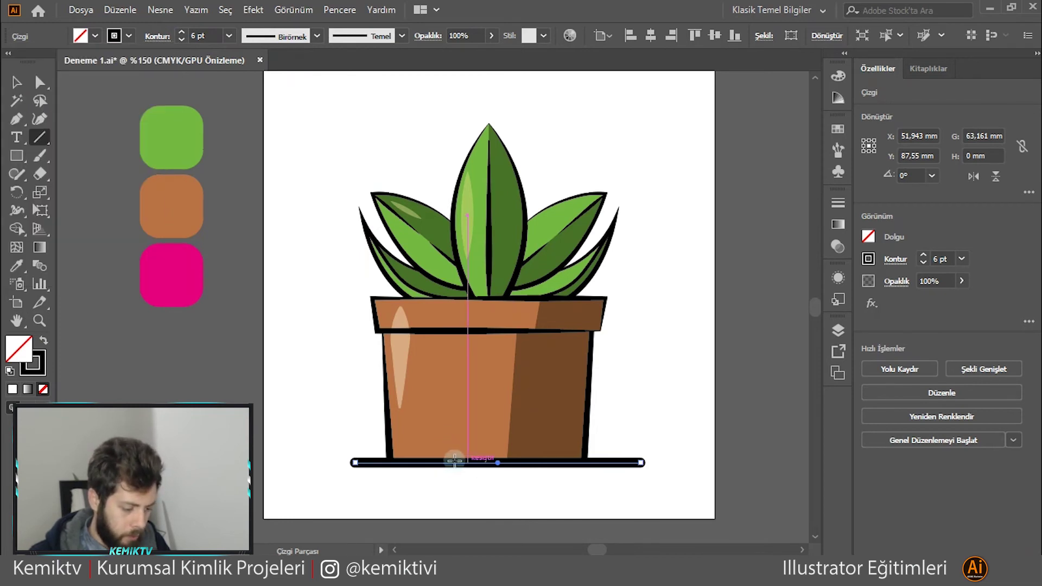
Duplicate the ground line and shorten the copy into a short dash on the left.
click(17, 83)
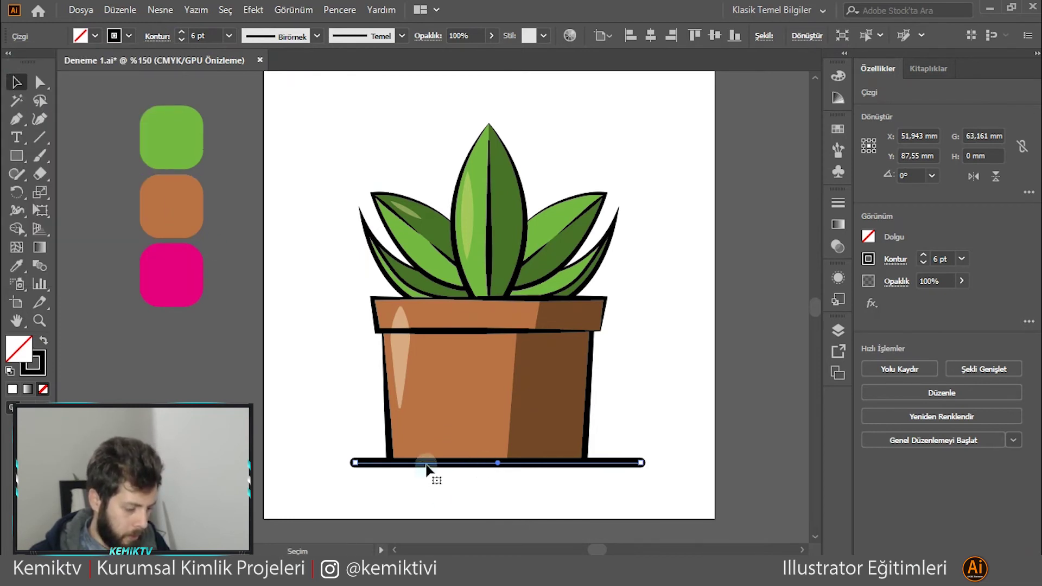
mouse_move(428, 464)
mouse_down()
mouse_move(456, 465)
mouse_move(369, 464)
mouse_up()
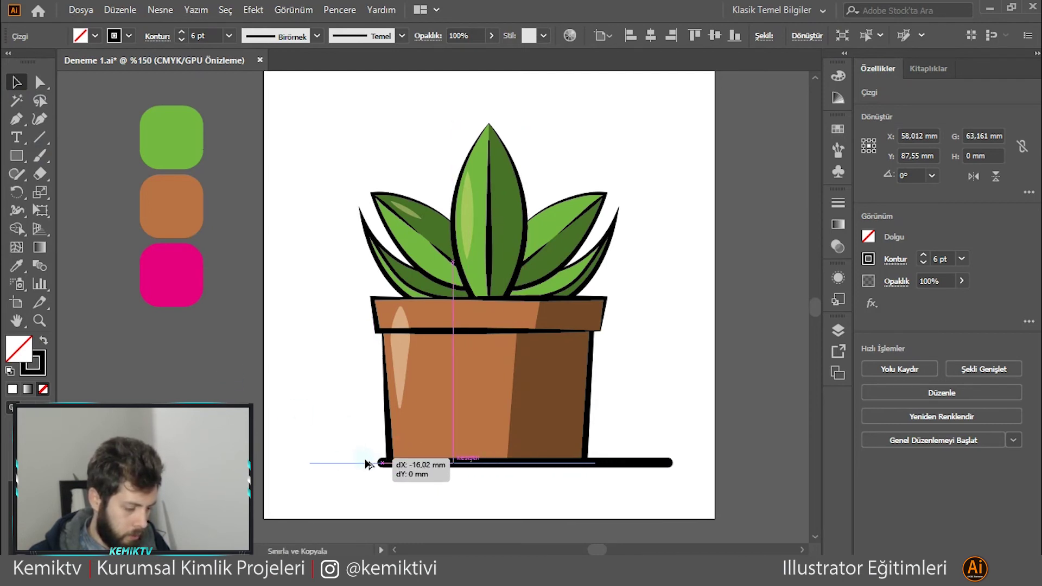
drag(602, 464, 350, 467)
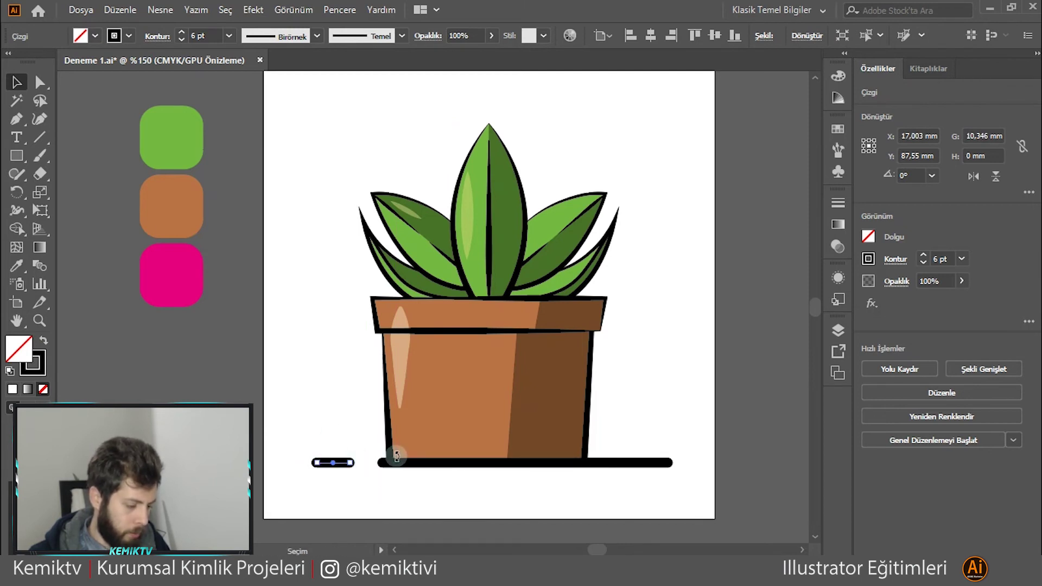
click(236, 250)
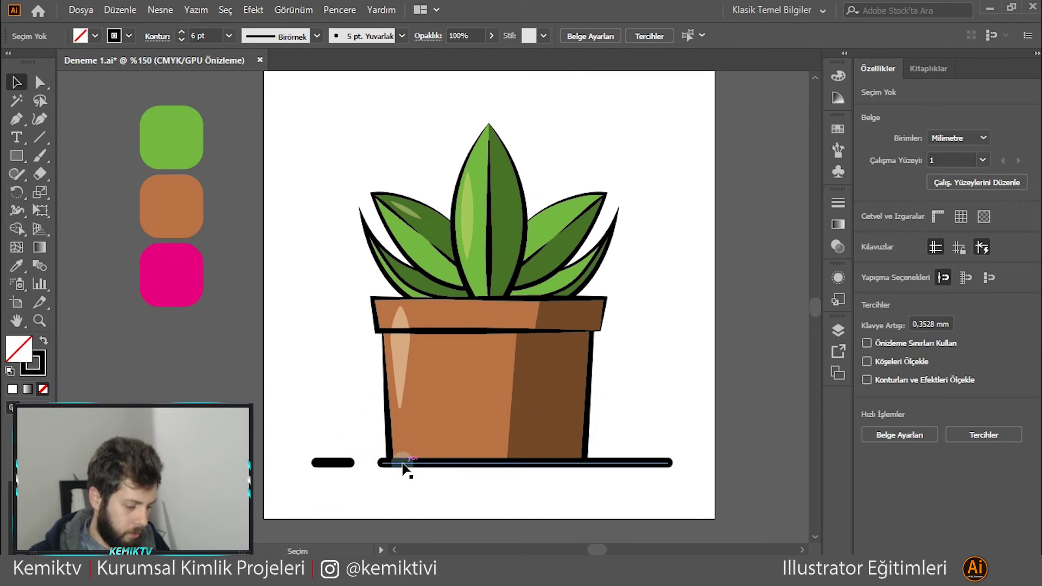
Nudge the long ground line slightly to the left.
drag(402, 464, 393, 465)
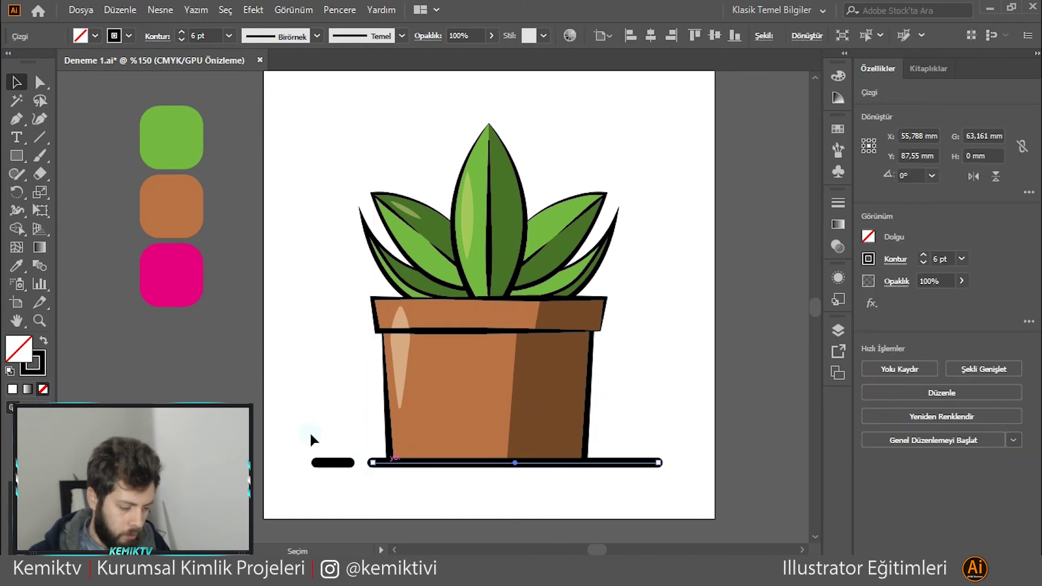
click(299, 442)
scroll(418, 431, down, 1)
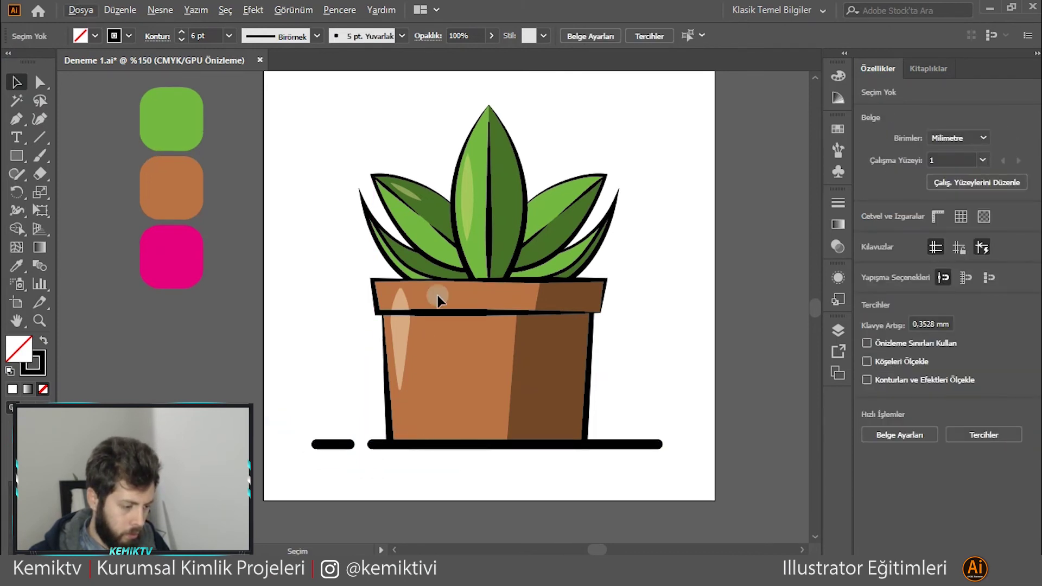
Unlock the pot group in the Layers panel.
click(838, 330)
scroll(726, 381, down, 3)
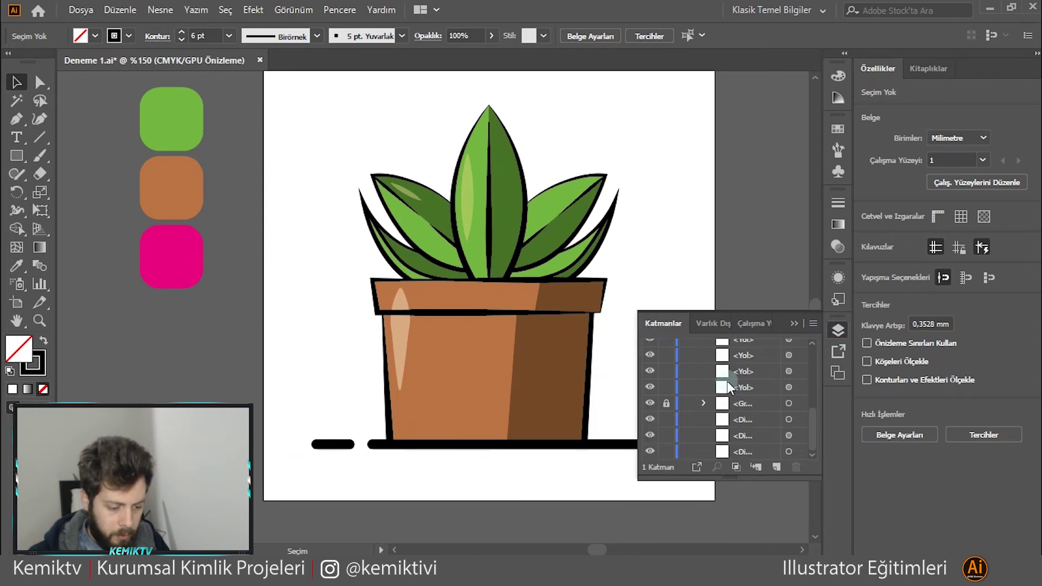
scroll(706, 390, down, 2)
click(666, 403)
click(666, 403)
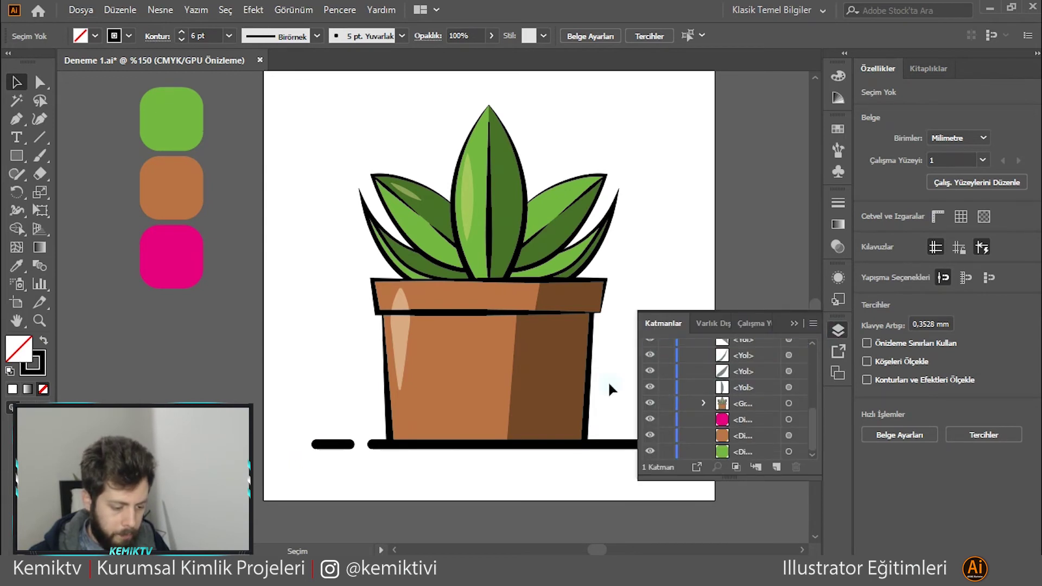
Group all the artwork and scale it down to about 38.6 × 38.4 mm.
key(ctrl+1)
drag(275, 130, 545, 379)
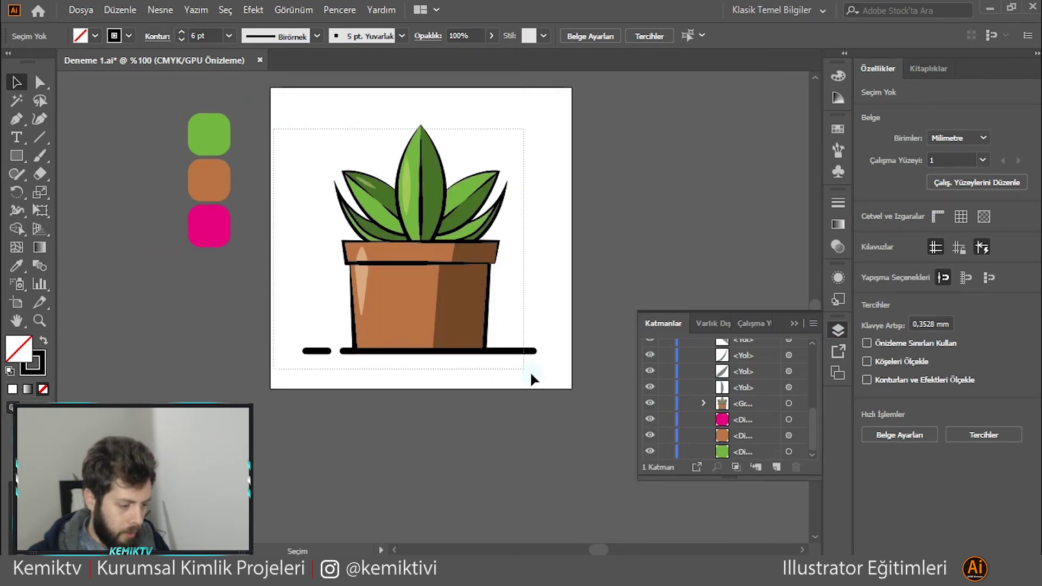
key(ctrl+g)
mouse_move(534, 124)
mouse_down()
mouse_move(510, 180)
mouse_move(519, 187)
mouse_up()
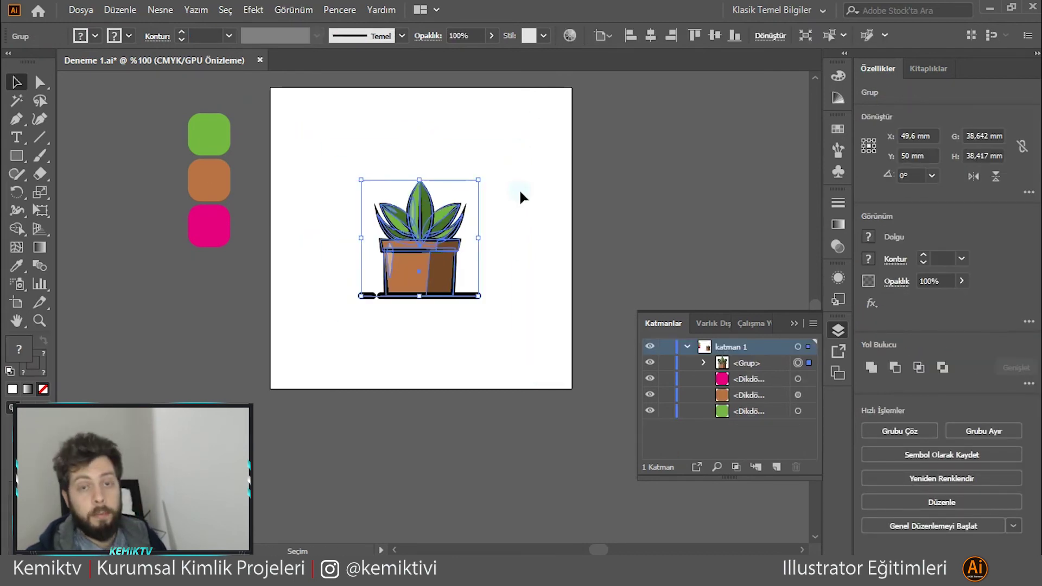
click(522, 190)
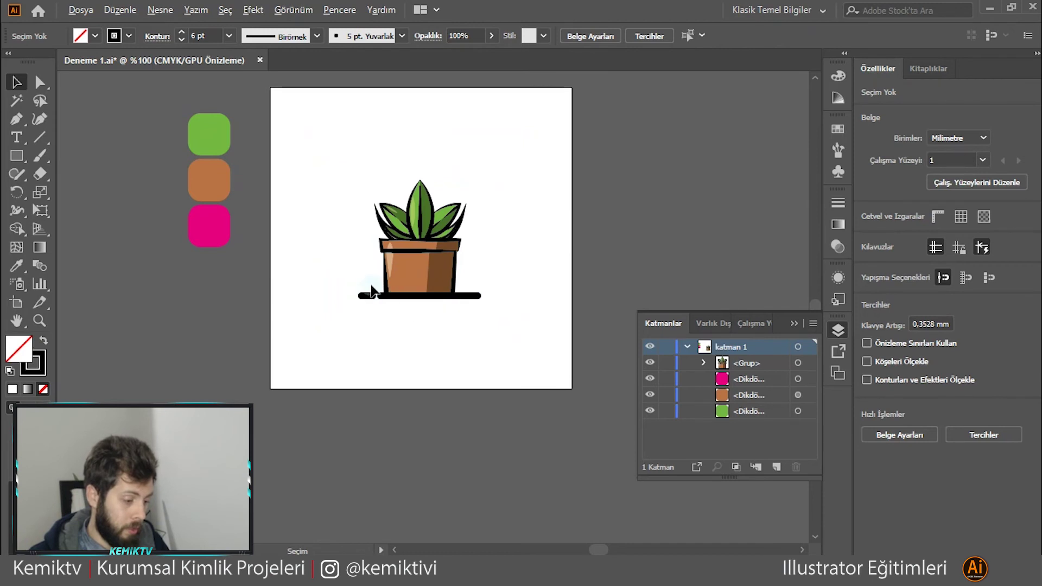
scroll(375, 296, up, 1)
click(408, 260)
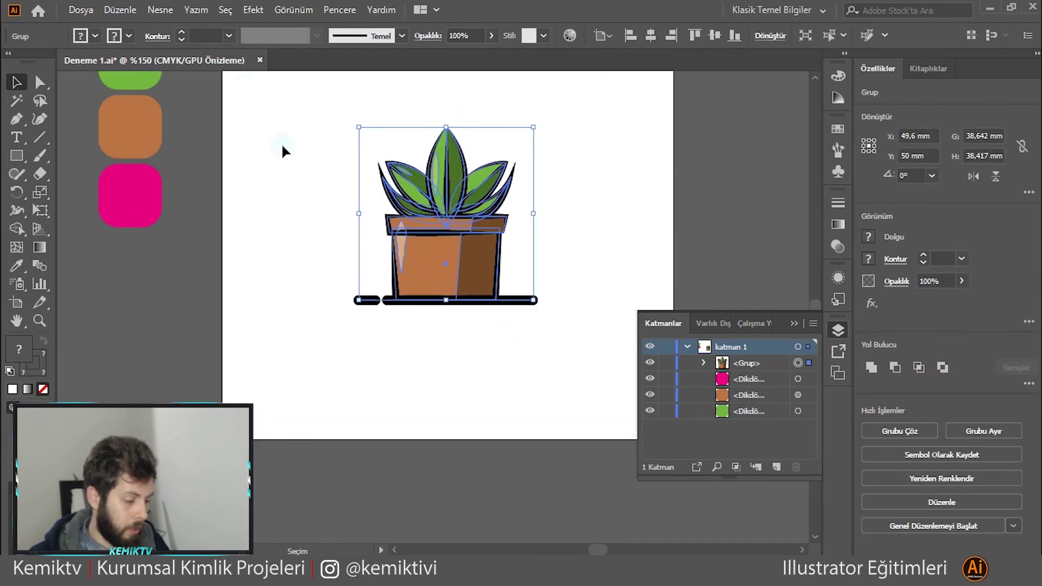
Ungroup the plant and set its outlines, excluding the ground lines, to 3 pt.
right_click(407, 225)
click(497, 359)
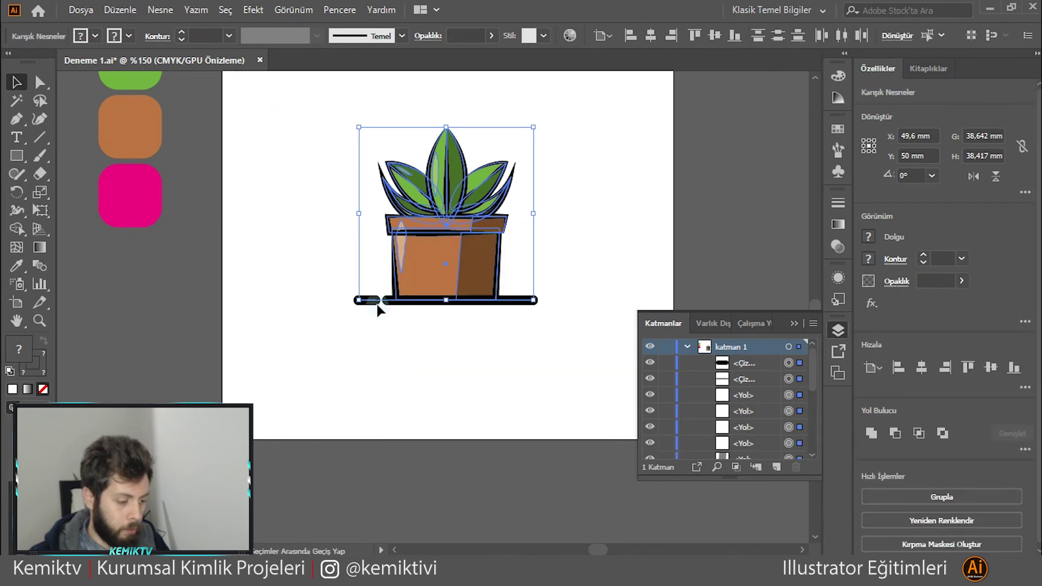
shift+click(377, 304)
shift+click(417, 302)
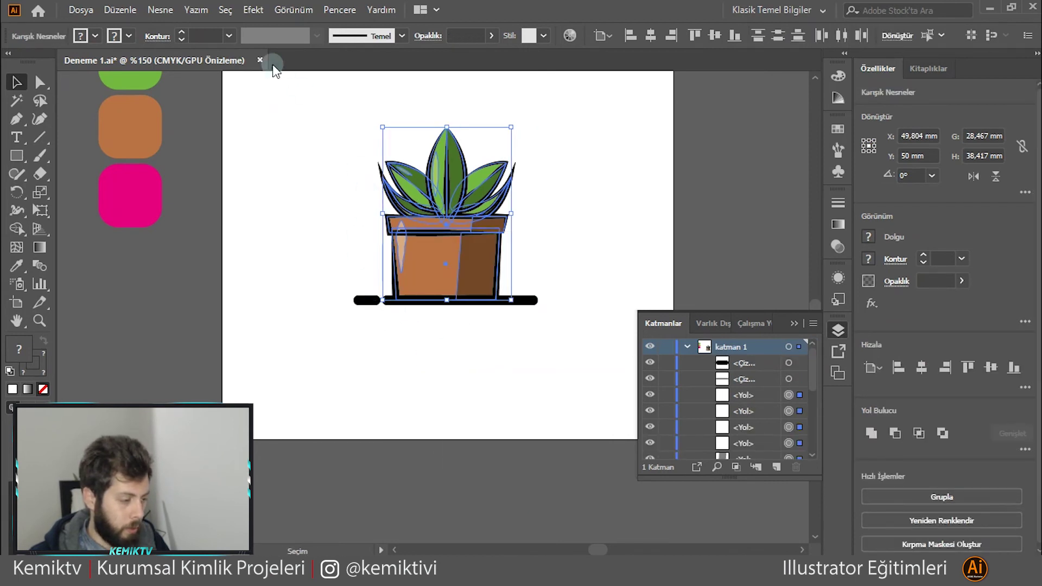
text(3)
key(Return)
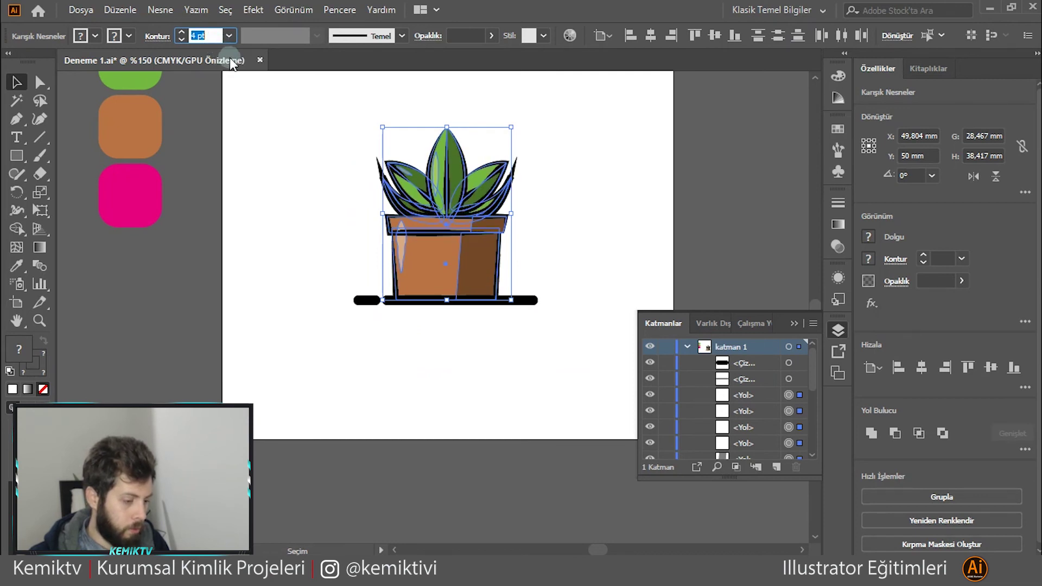
click(295, 176)
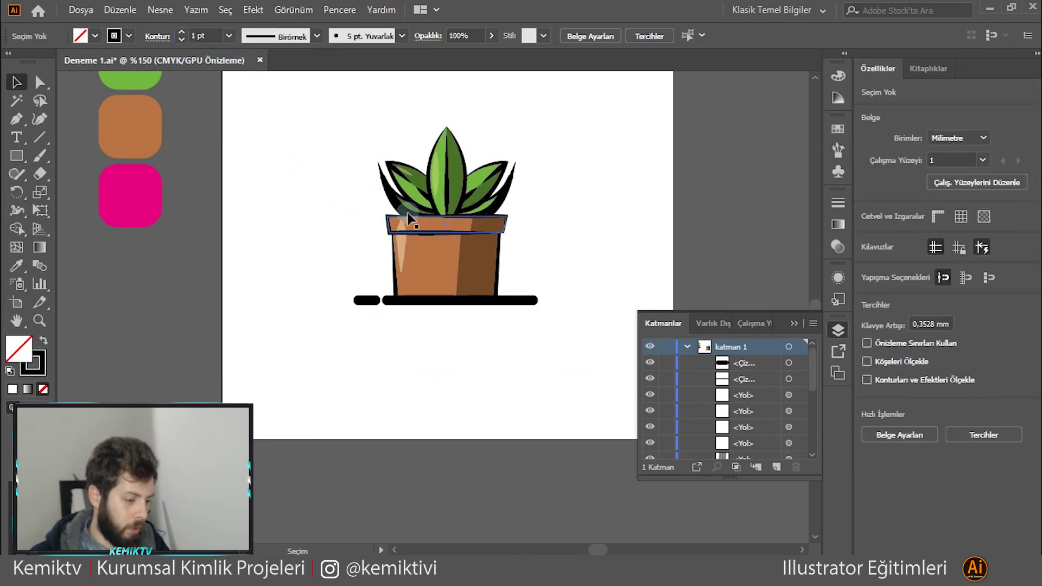
Reselect all the plant paths and change their outline weight to 2 pt.
key(ctrl+a)
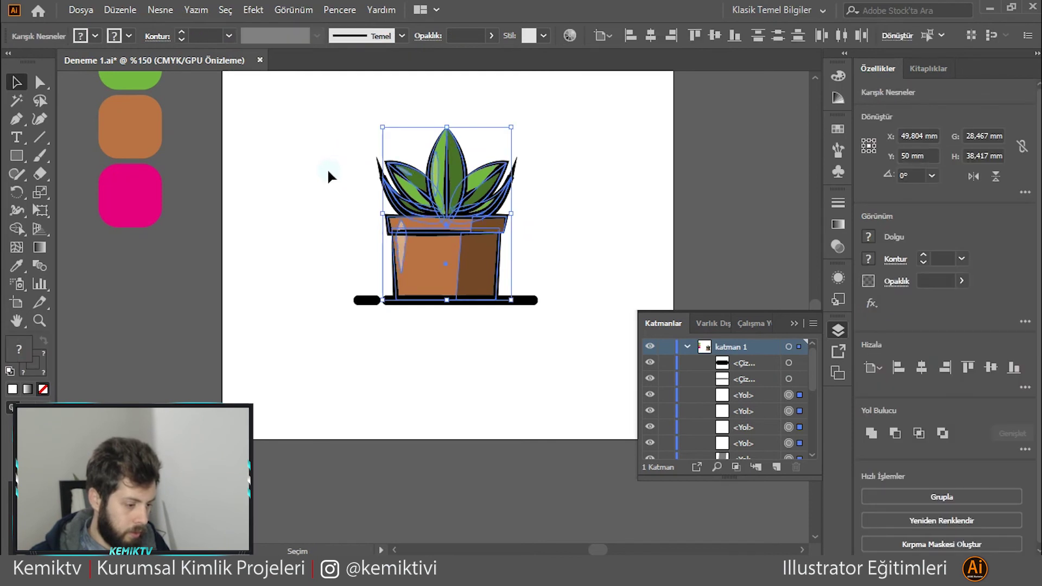
click(330, 175)
key(ctrl+a)
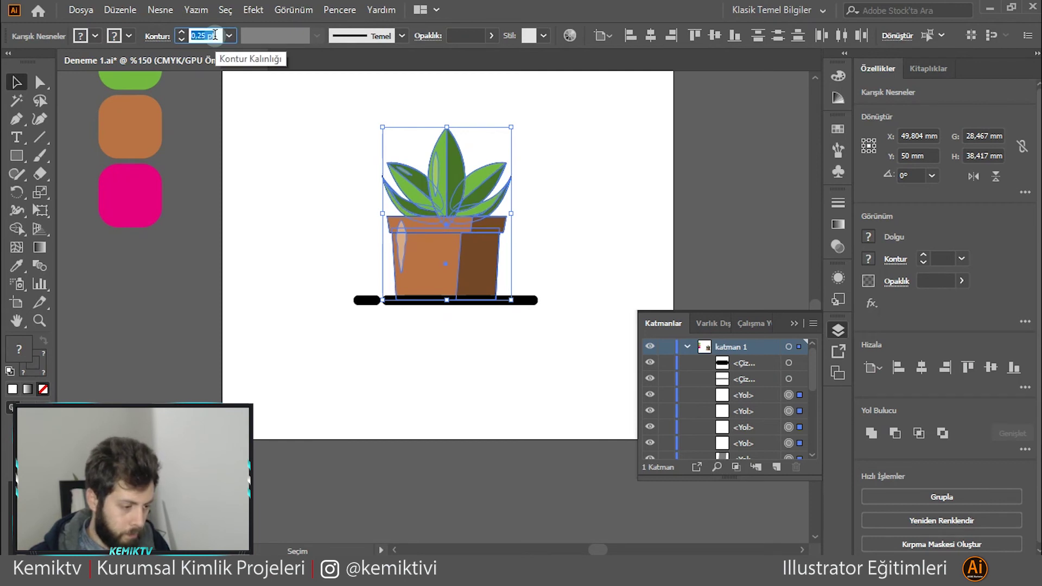
text(1)
key(Return)
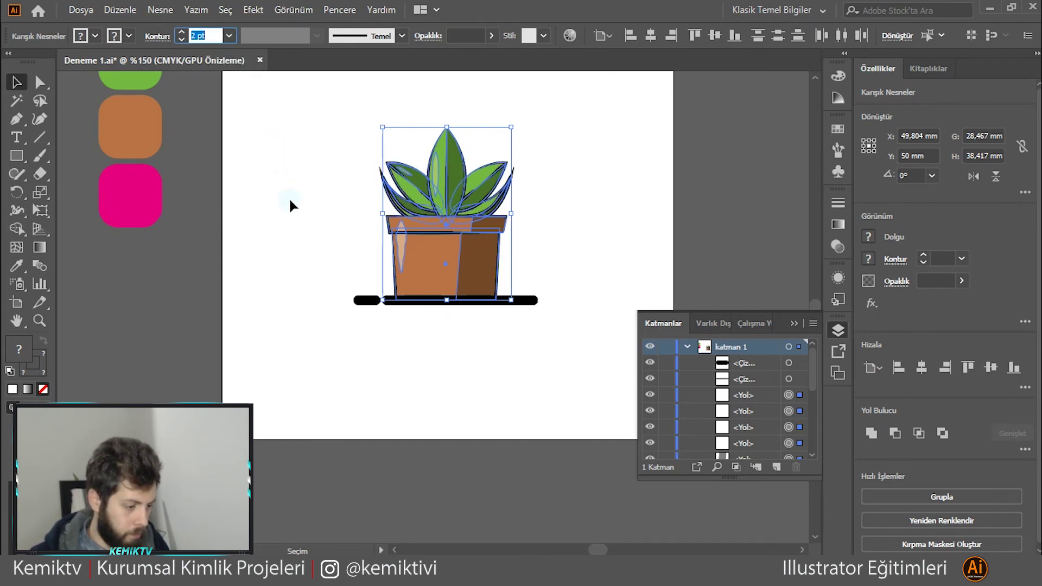
click(304, 222)
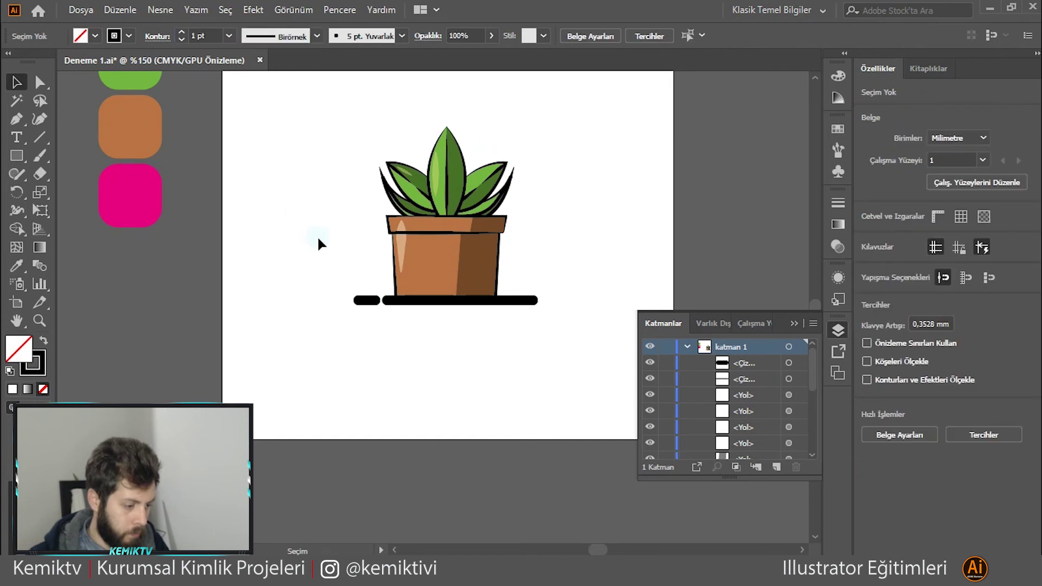
click(507, 200)
In isolation mode, select the inner leaf vein lines and set them to 1 pt.
scroll(515, 230, up, 1)
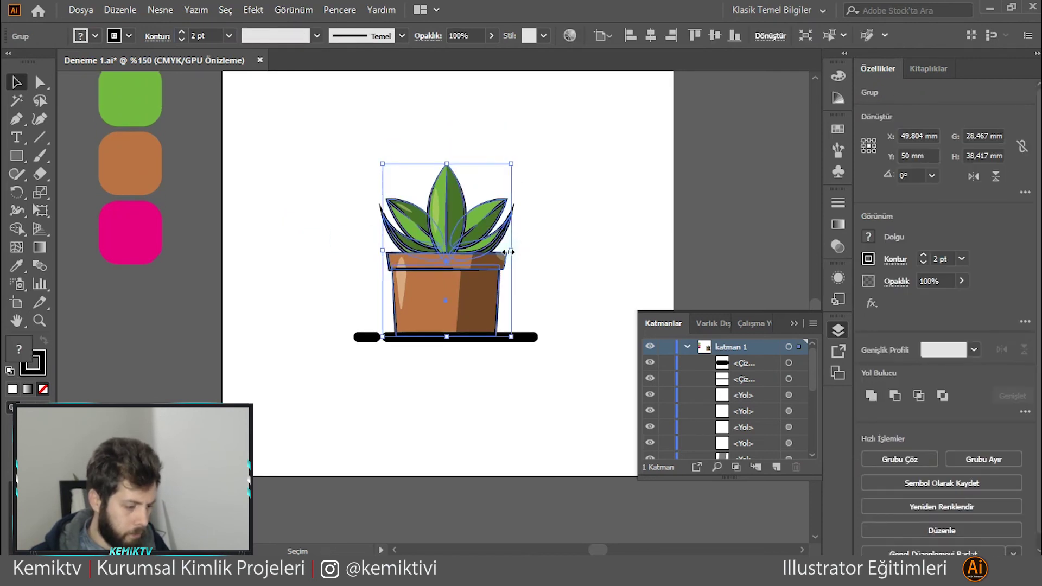
scroll(508, 253, up, 3)
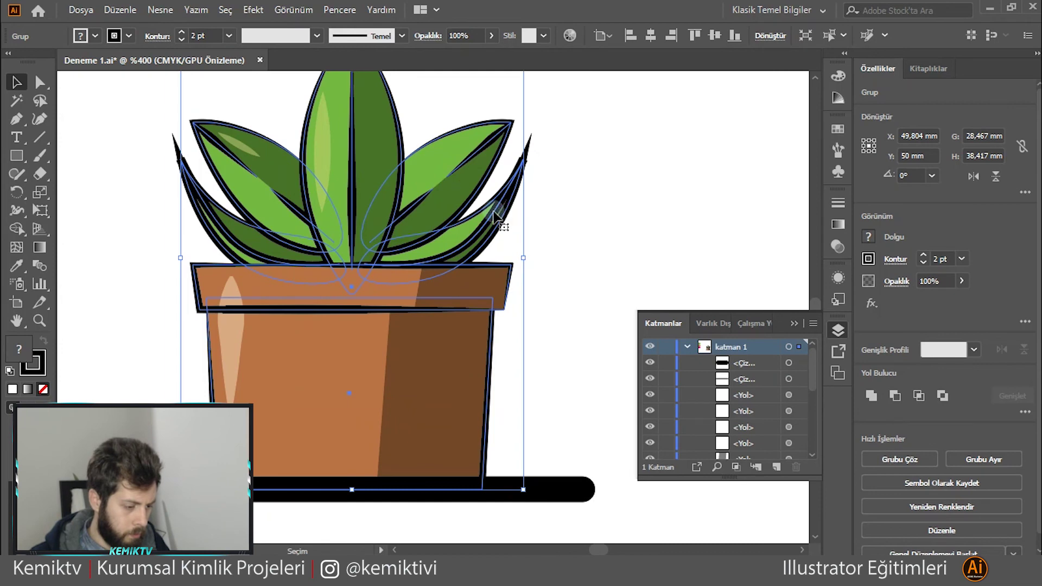
double_click(494, 218)
double_click(491, 222)
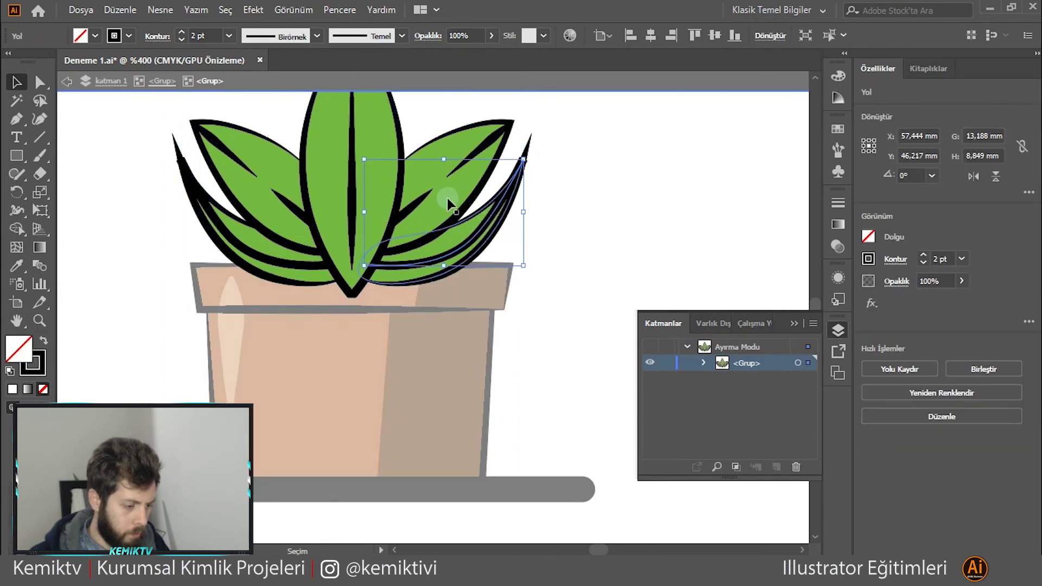
click(453, 169)
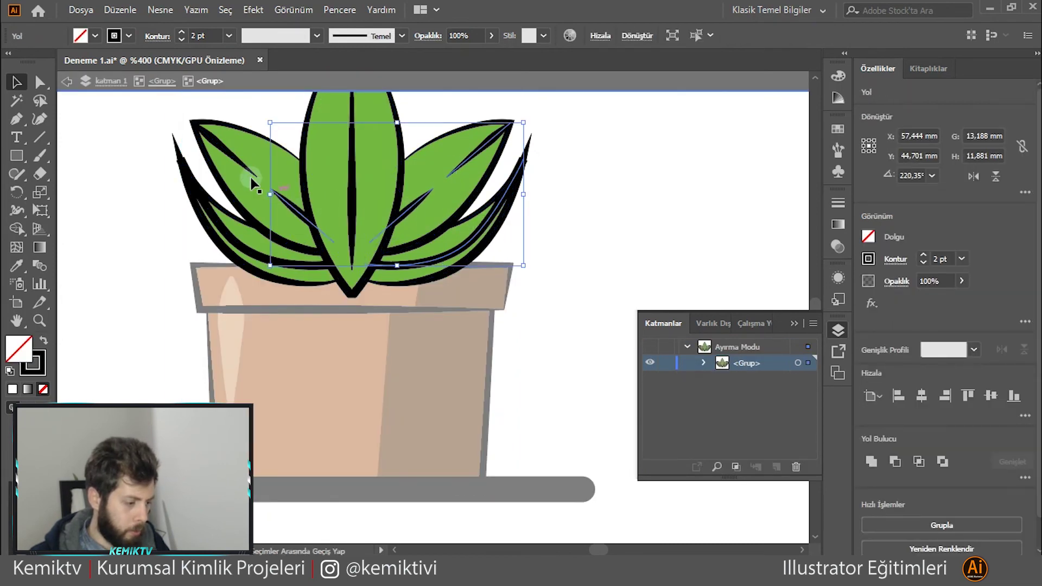
shift+click(225, 233)
shift+click(348, 167)
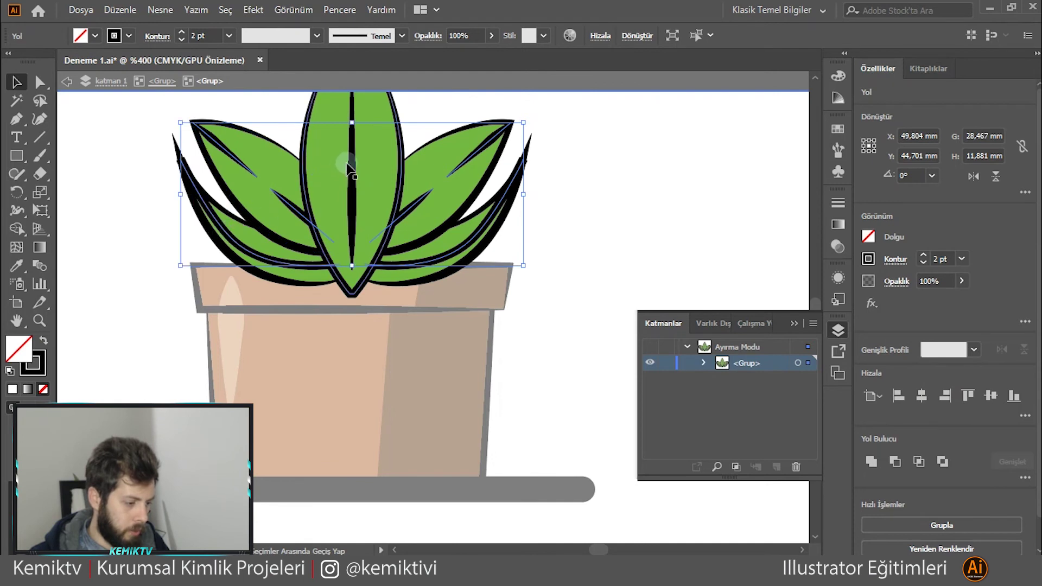
shift+click(323, 169)
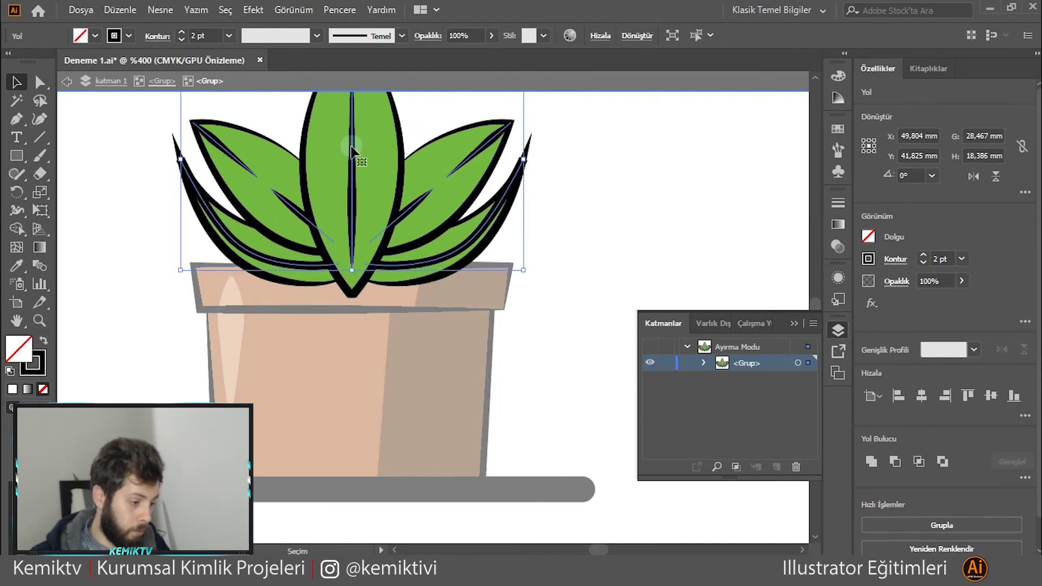
key(Down)
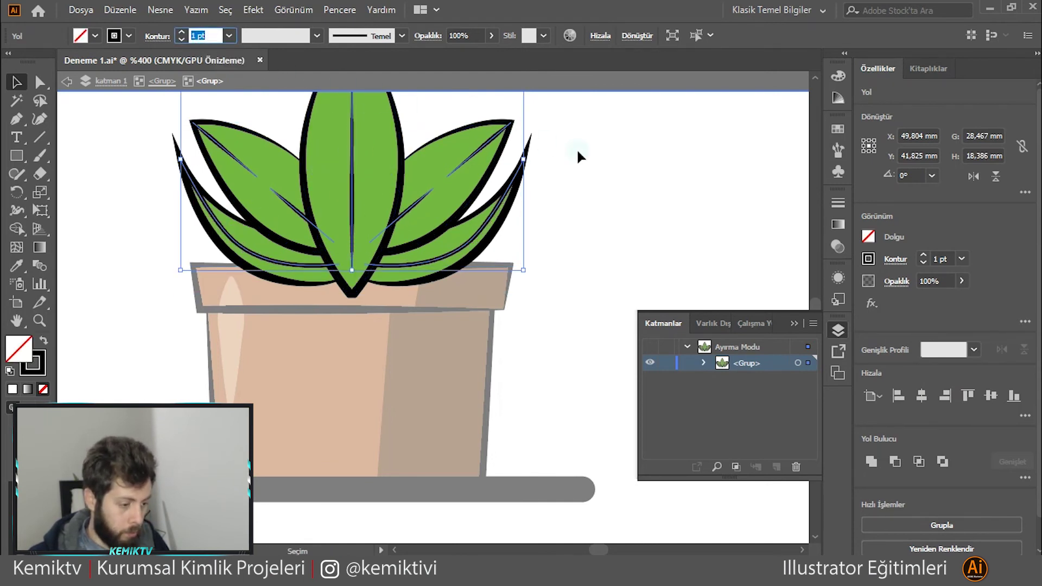
double_click(614, 174)
scroll(561, 268, down, 2)
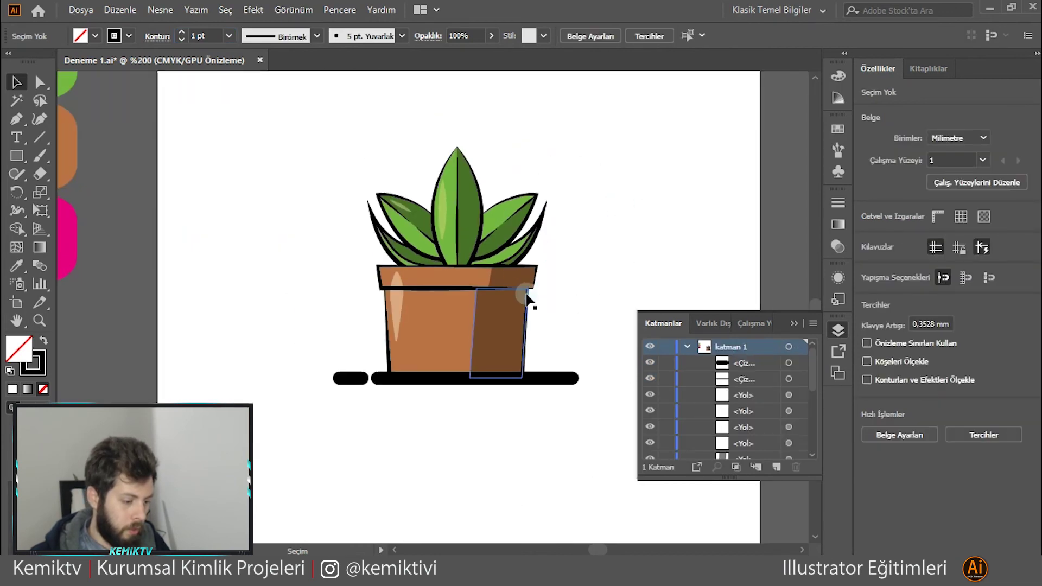
Select the short and long ground lines and reduce their stroke to 5 pt.
scroll(333, 173, up, 1)
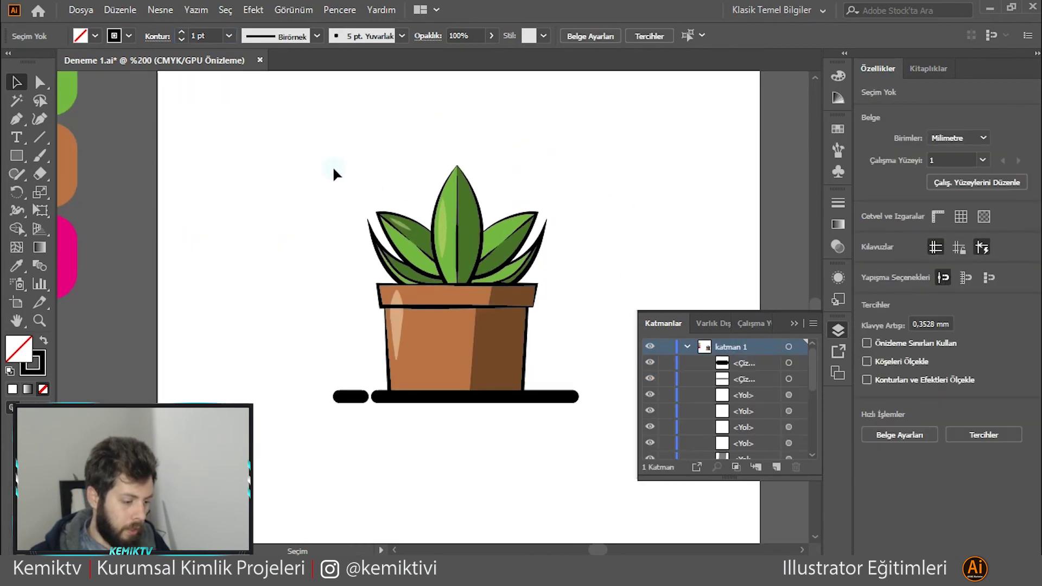
click(350, 396)
shift+click(383, 401)
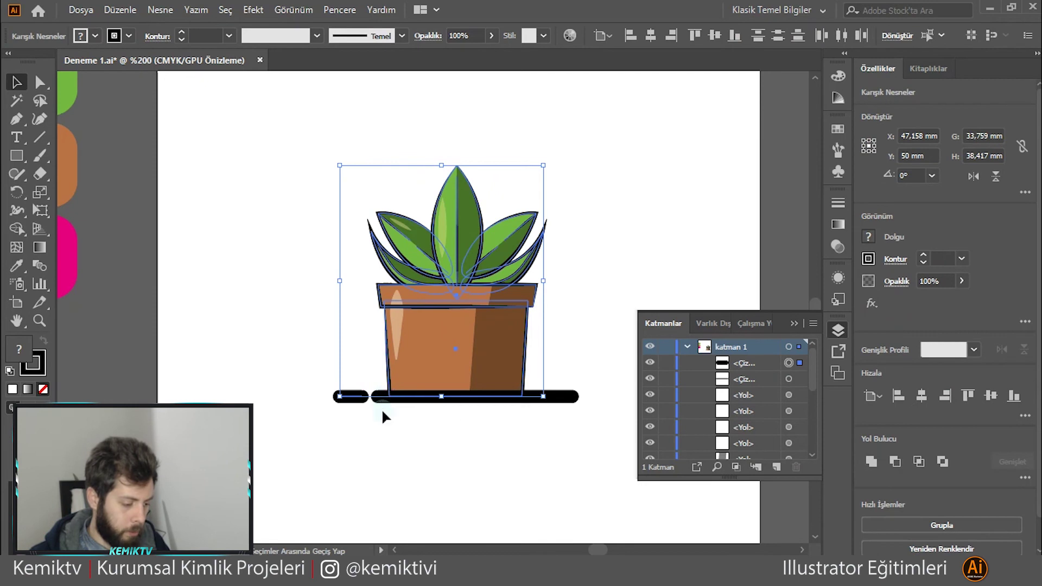
shift+click(565, 399)
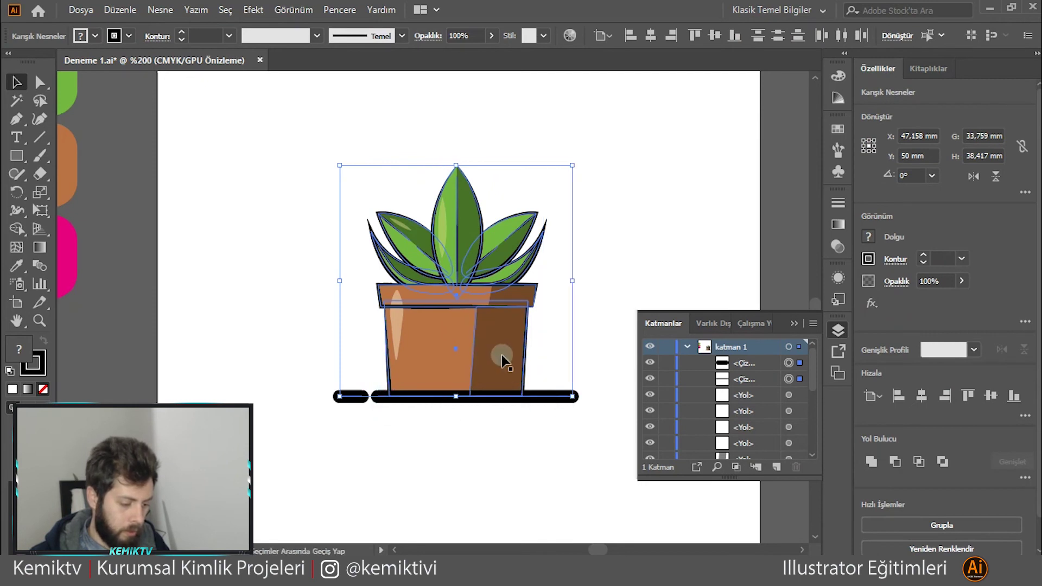
click(559, 406)
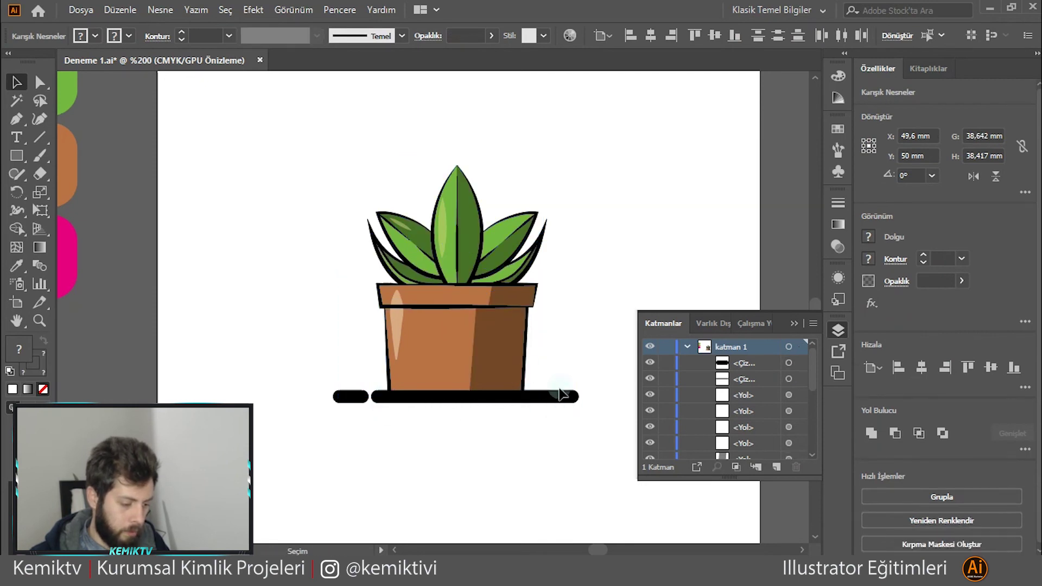
shift+click(357, 395)
click(220, 41)
scroll(220, 41, down, 1)
text(5)
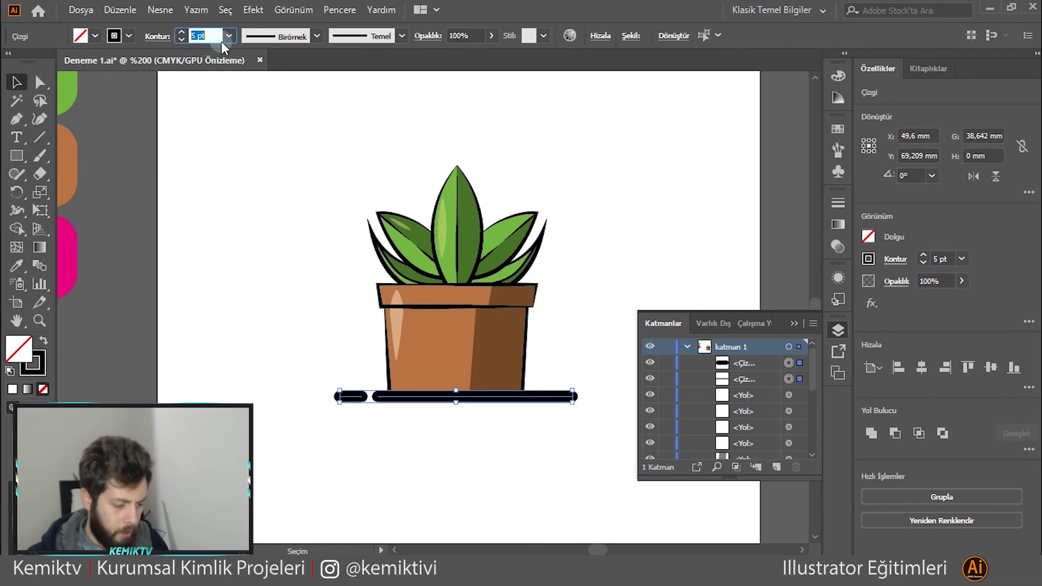
scroll(221, 41, down, 1)
click(258, 223)
scroll(352, 265, down, 1)
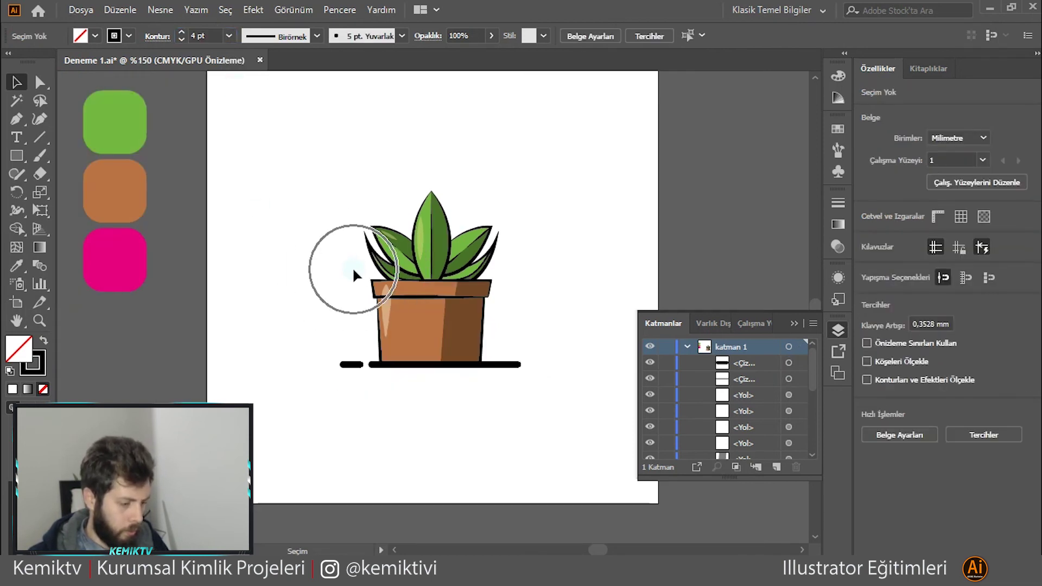
scroll(352, 265, down, 1)
Draw a green rectangle over the whole artboard and send it to the back behind the plant.
click(207, 190)
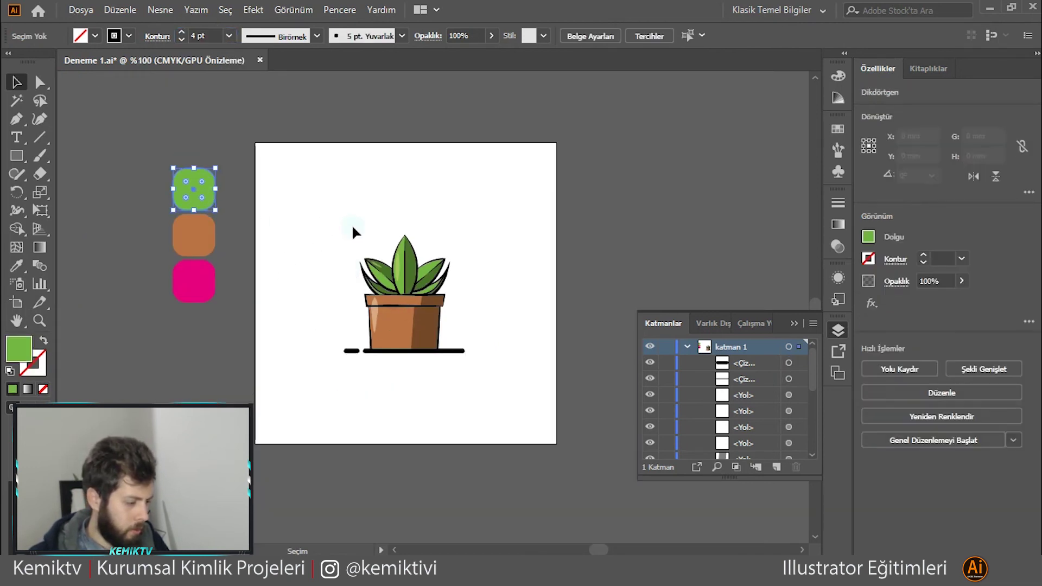
click(18, 157)
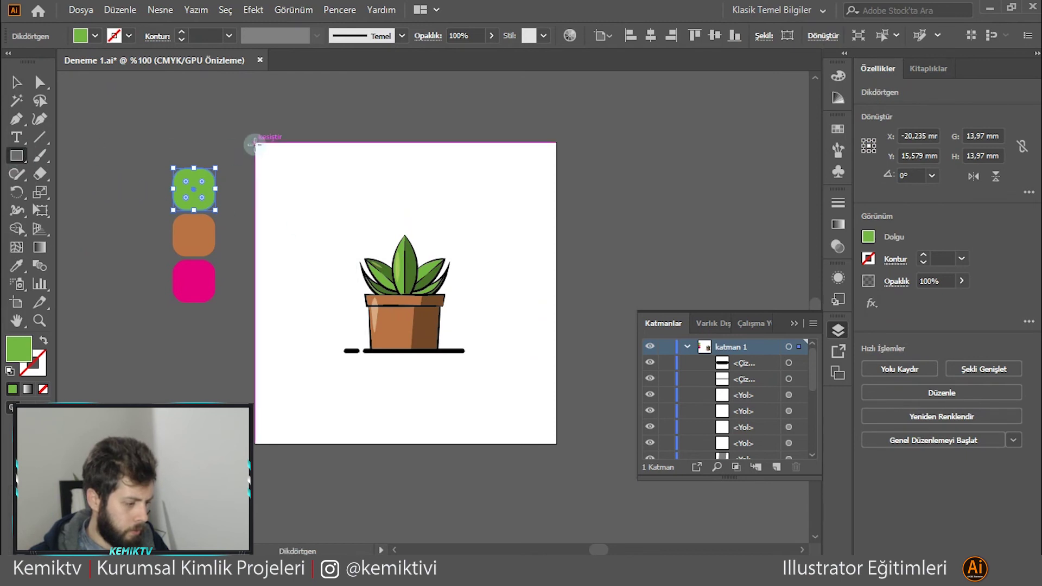
drag(254, 144, 556, 444)
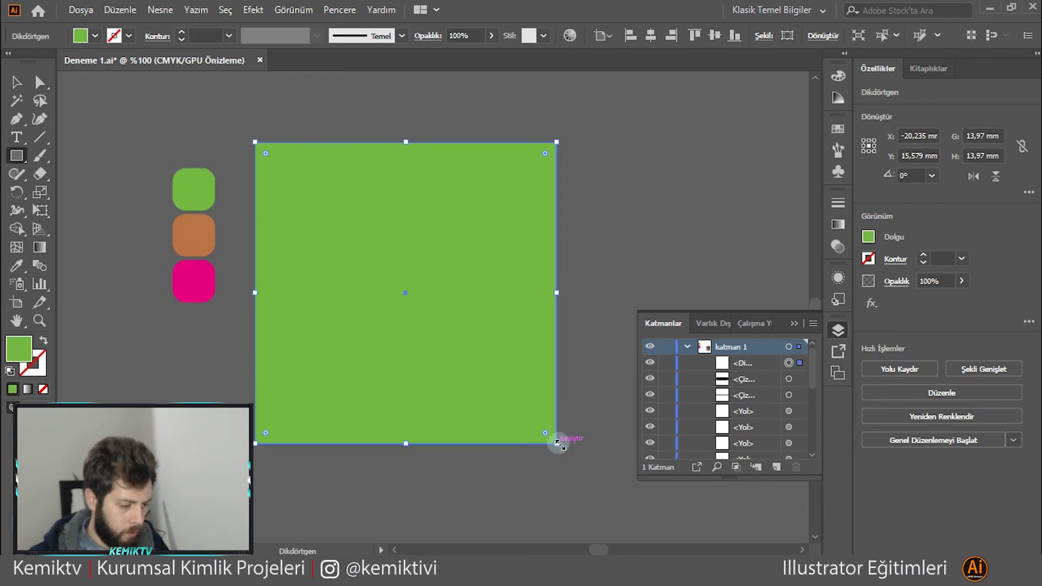
right_click(558, 363)
click(808, 324)
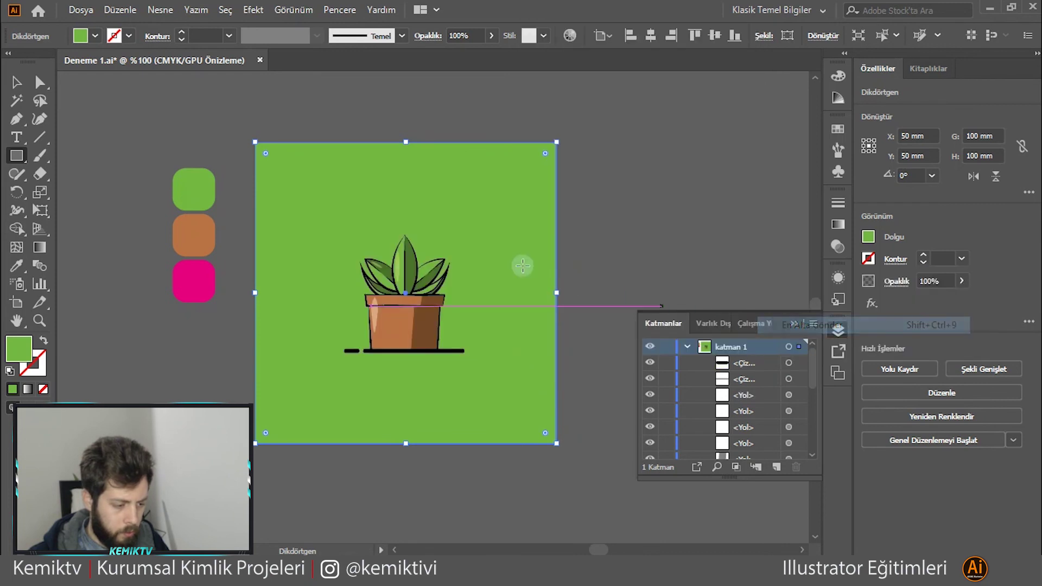
Check the stacking by selecting the pot, a leaf and all artwork, then clear the selection.
click(17, 82)
scroll(407, 312, up, 2)
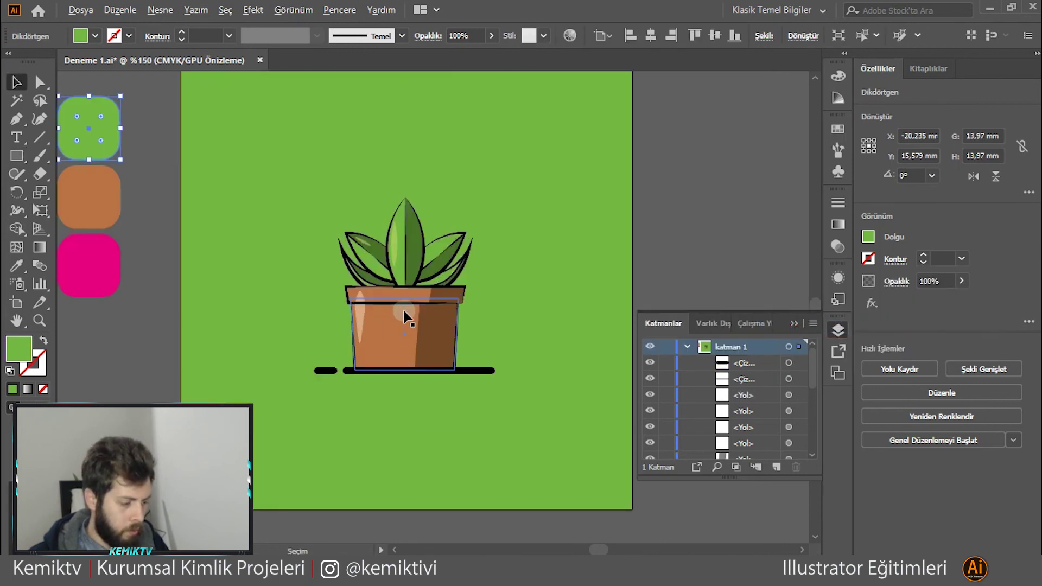
click(436, 310)
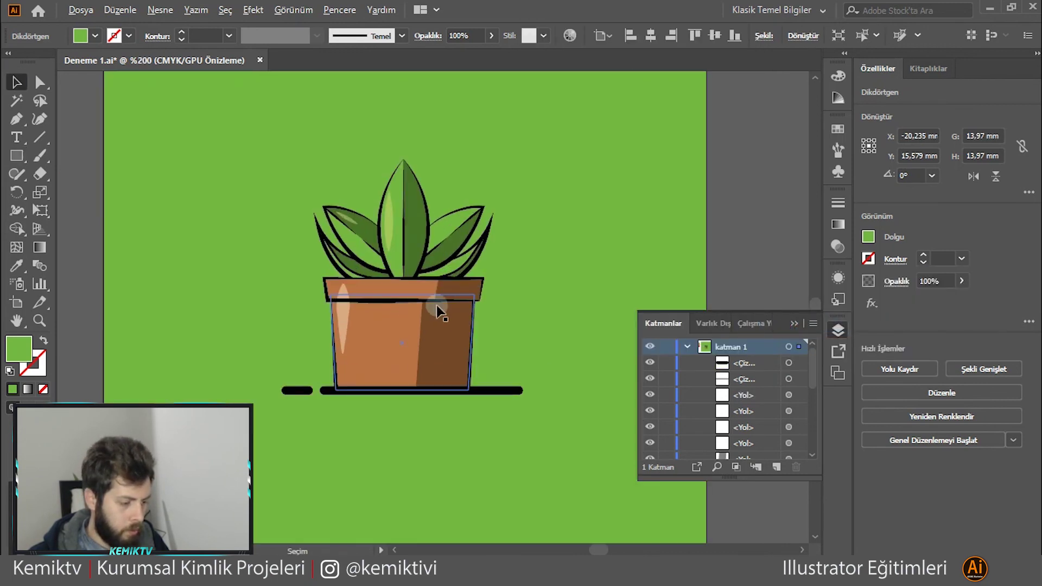
click(794, 324)
click(781, 260)
click(405, 235)
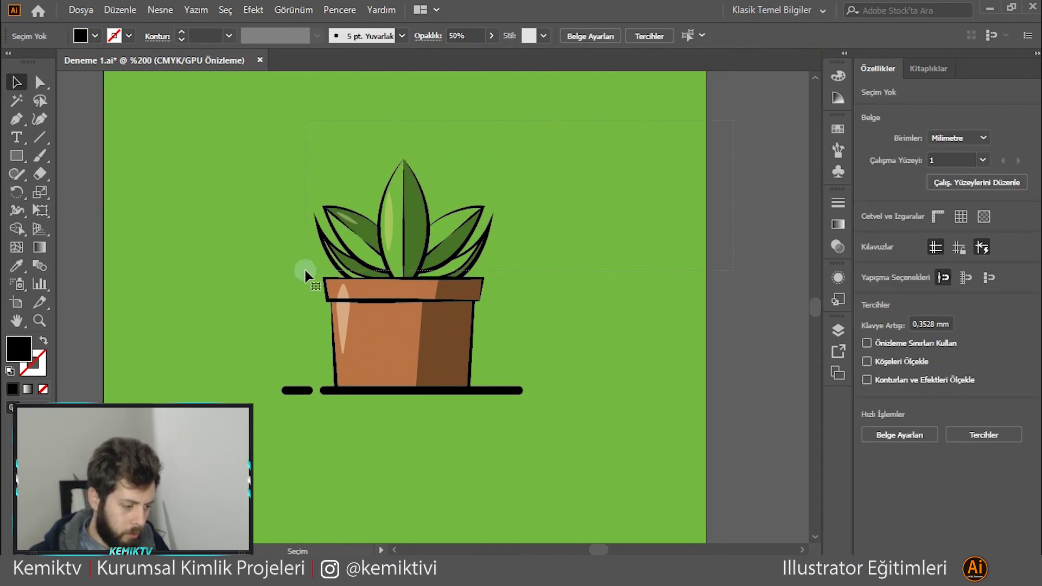
key(ctrl+a)
click(744, 209)
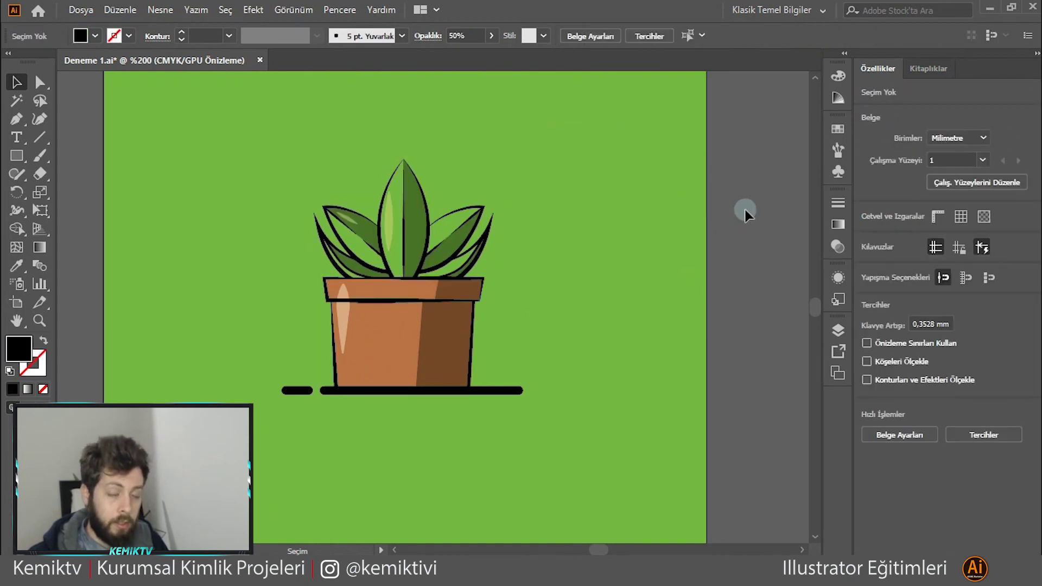
Ungroup the plant and pot, then group the plant's leaves together.
right_click(410, 303)
click(501, 164)
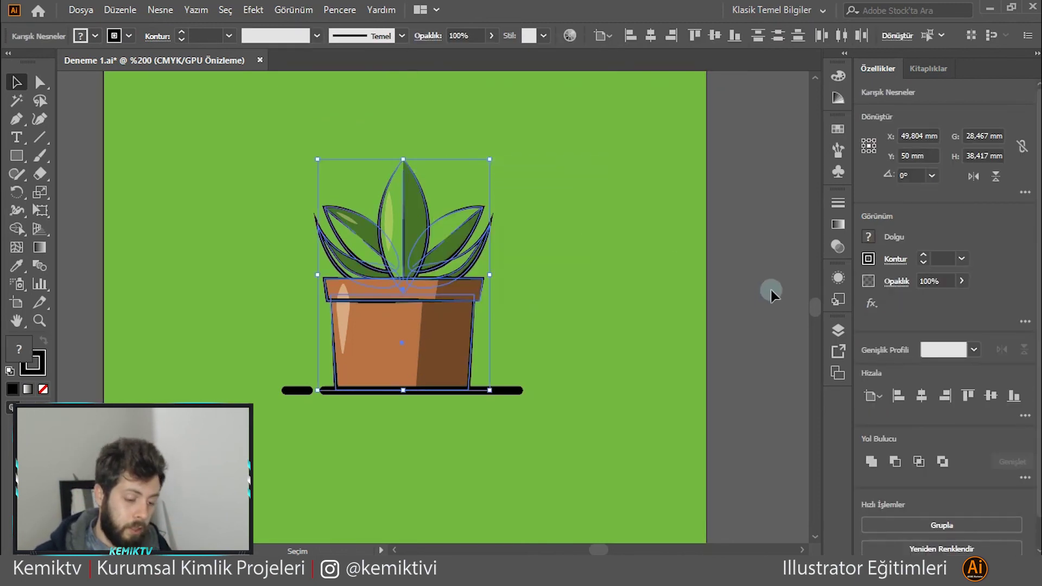
click(751, 154)
drag(290, 268, 292, 268)
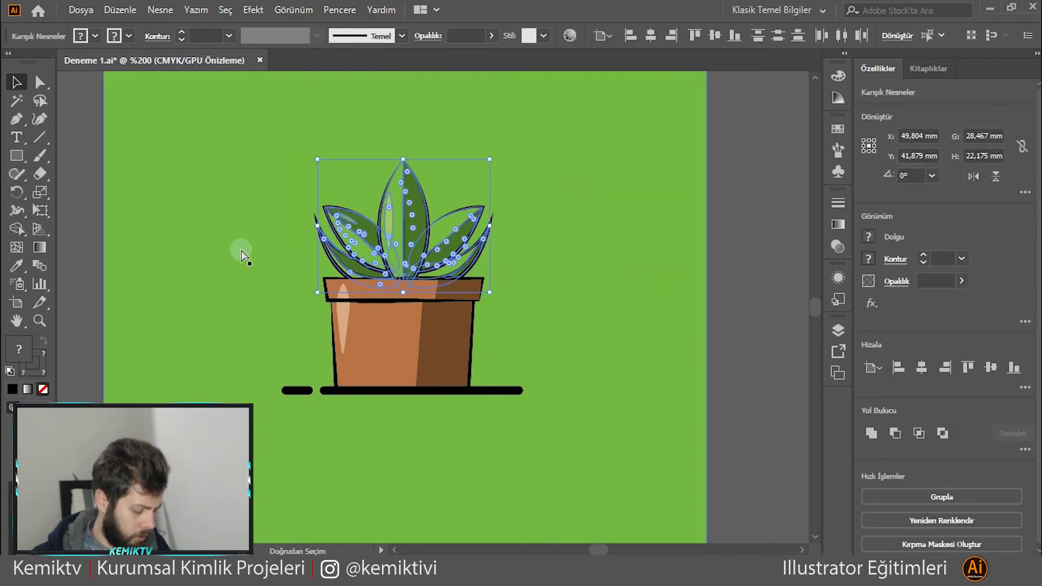
key(ctrl+g)
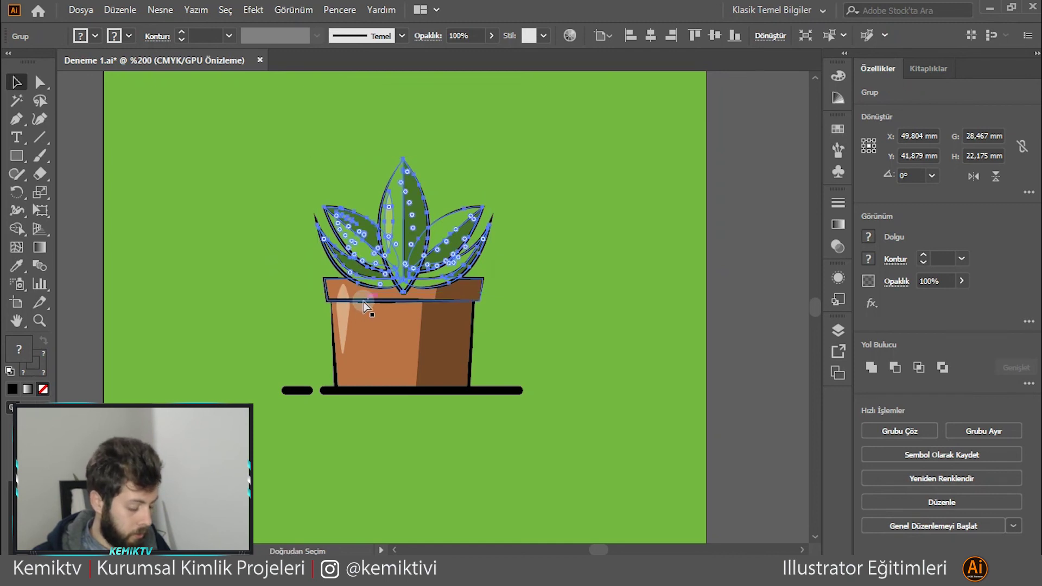
Duplicate the leaf cluster off to the right of the plant.
drag(408, 234, 692, 173)
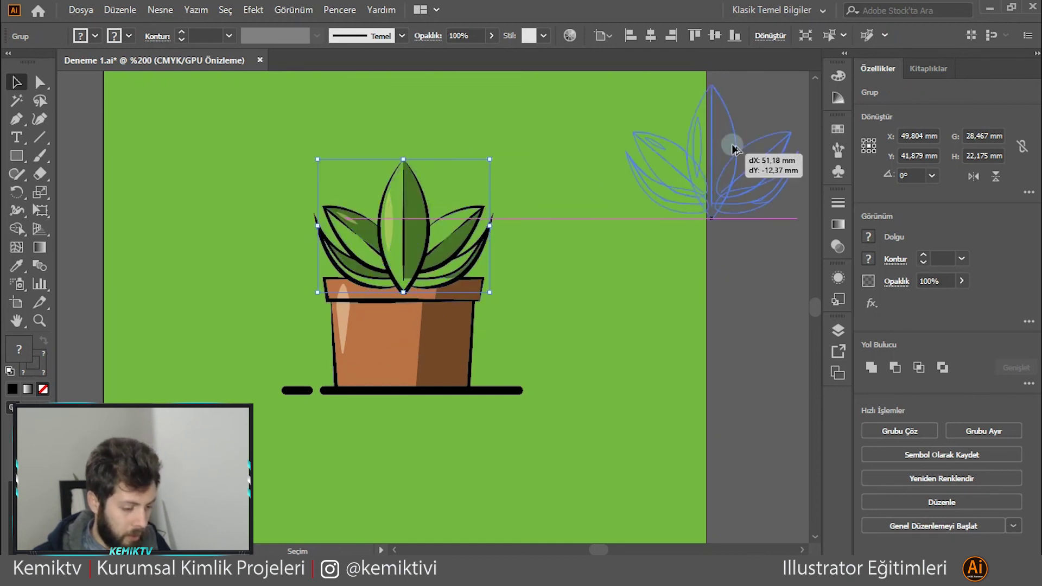
click(438, 323)
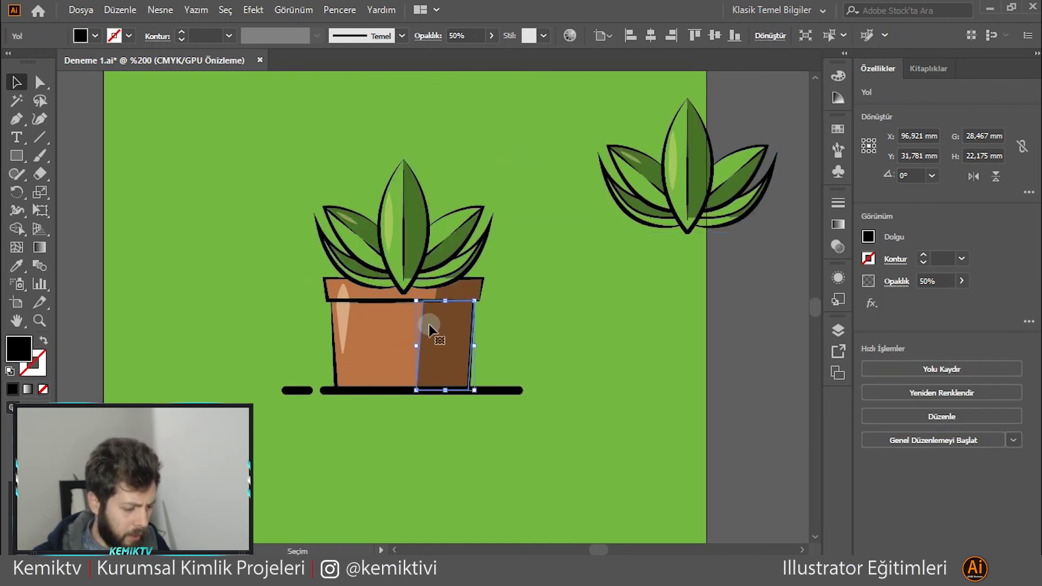
click(407, 228)
right_click(408, 224)
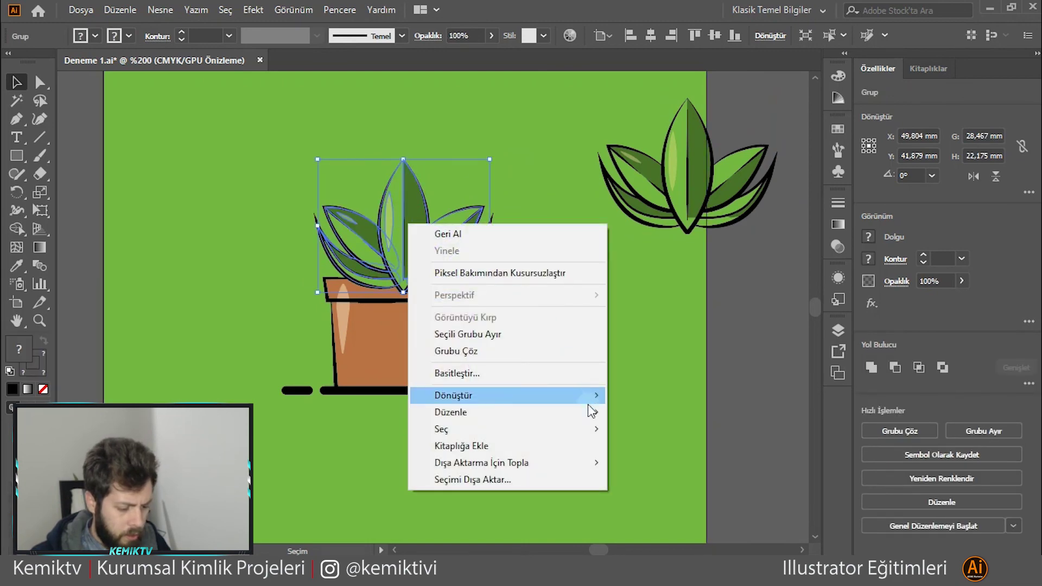
click(619, 432)
Send the original leaves to the very back so they sit behind the pot rim.
click(669, 308)
click(422, 249)
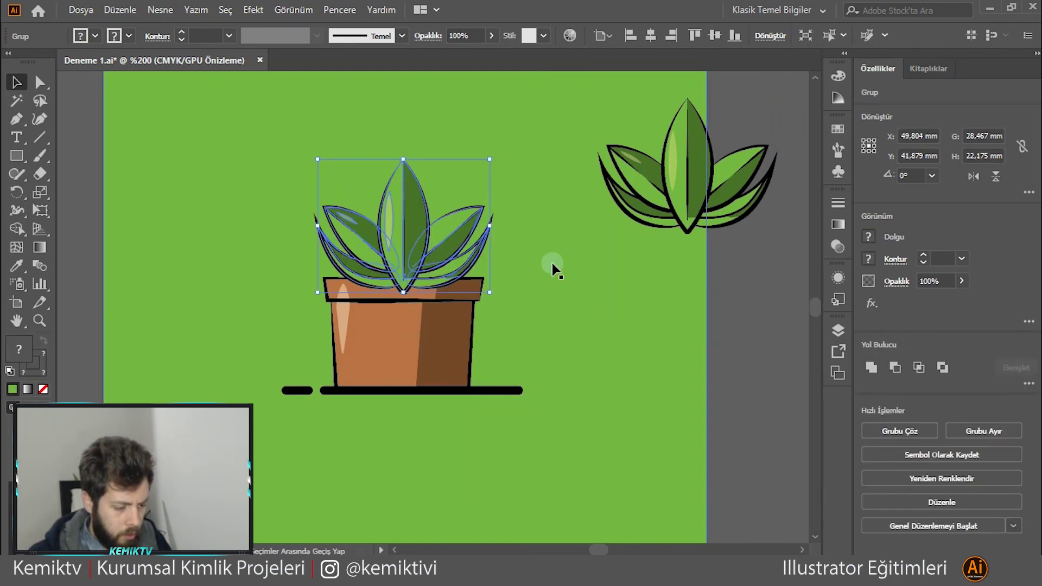
right_click(565, 262)
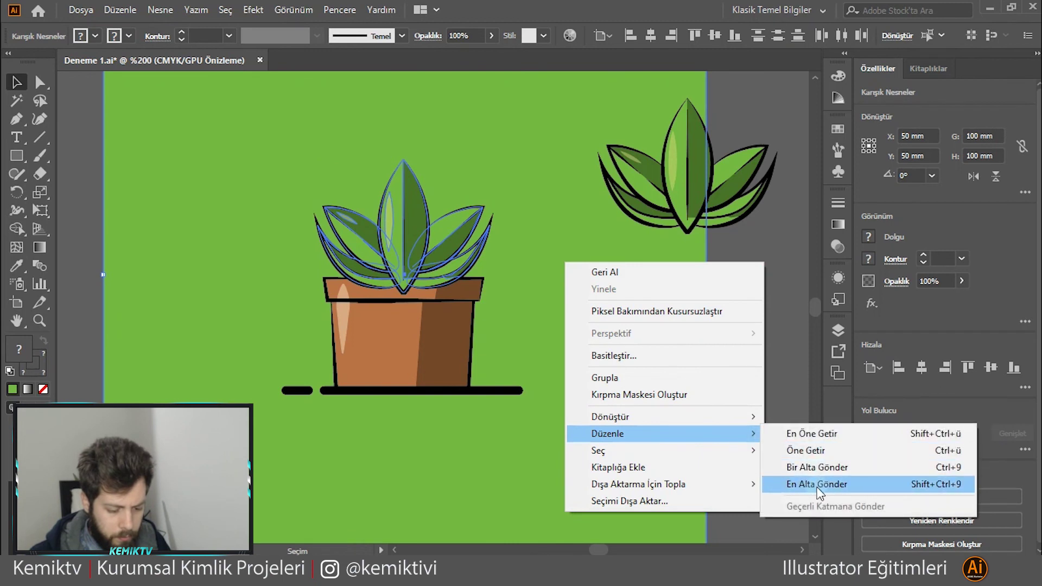
click(817, 484)
click(755, 420)
alt+scroll(612, 317, down, 1)
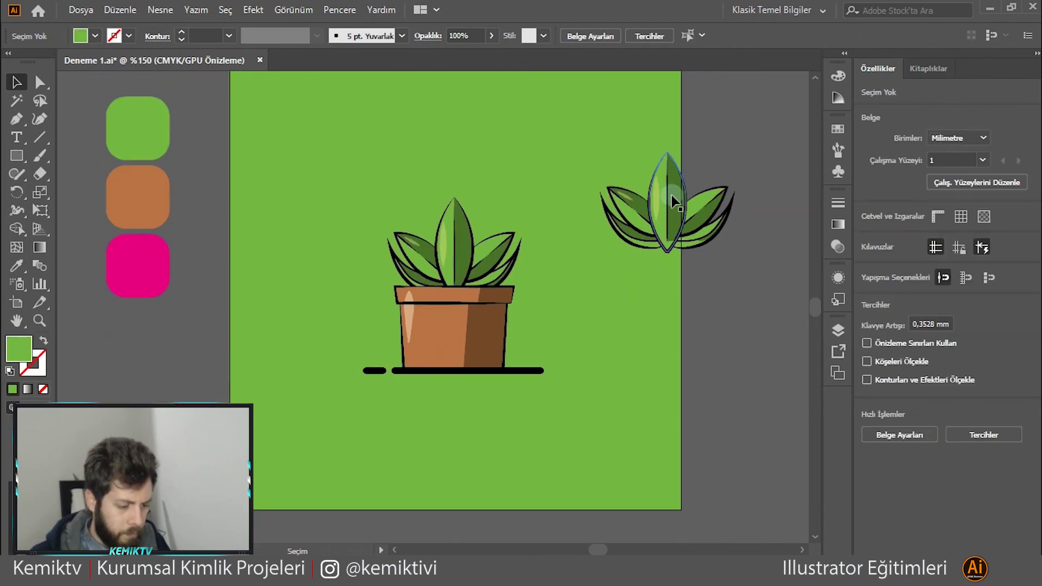
click(671, 195)
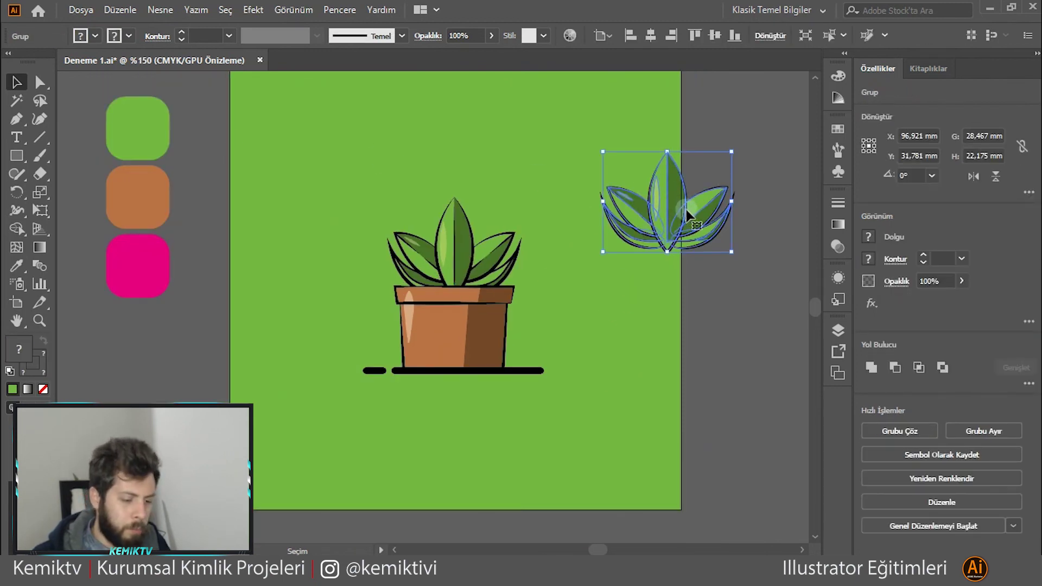
click(712, 269)
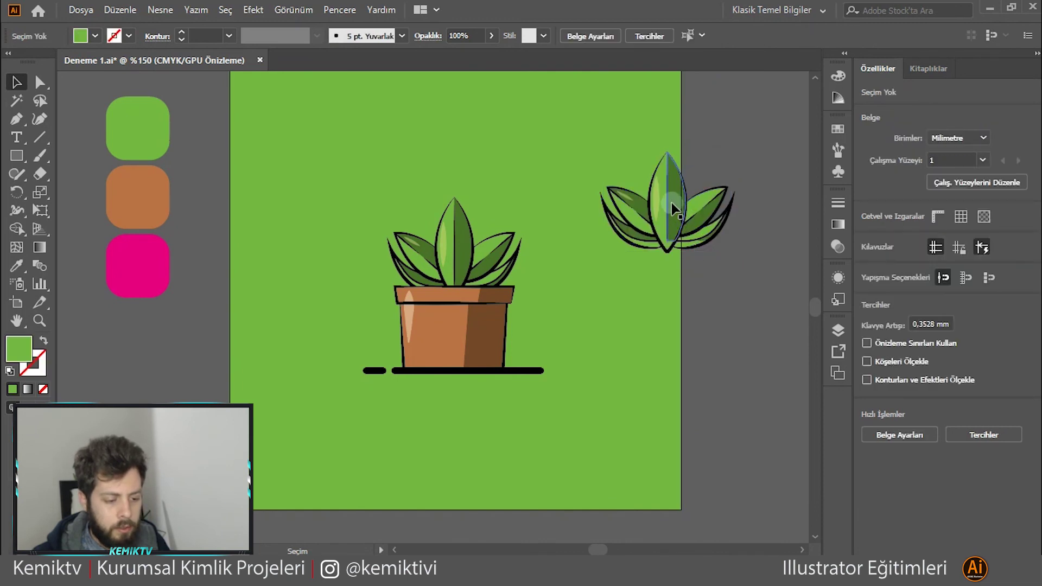
Use the Magic Wand at tolerance 0 to select all shapes with the same light-green fill.
double_click(22, 106)
click(195, 326)
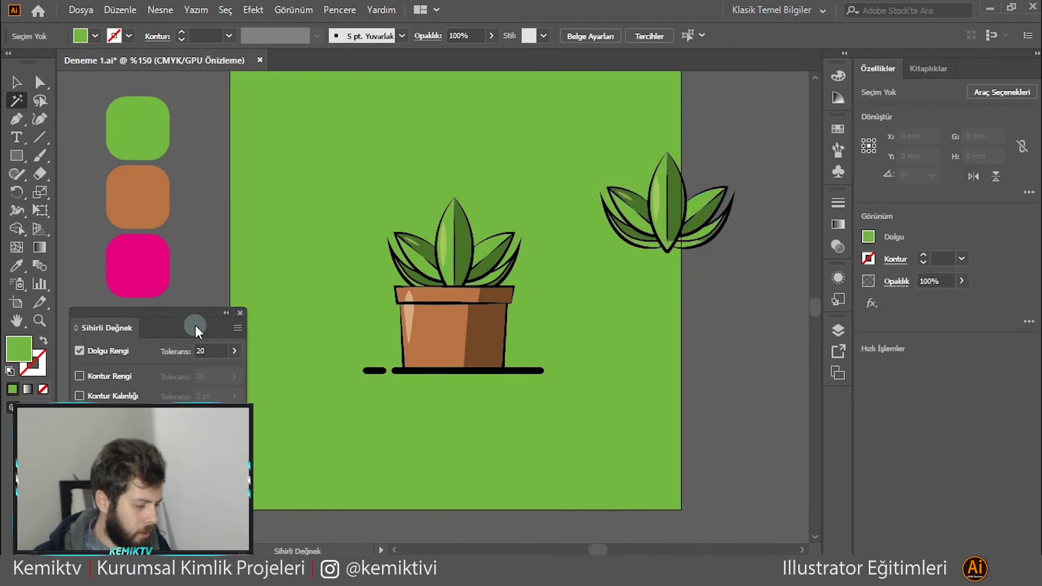
drag(196, 308, 216, 178)
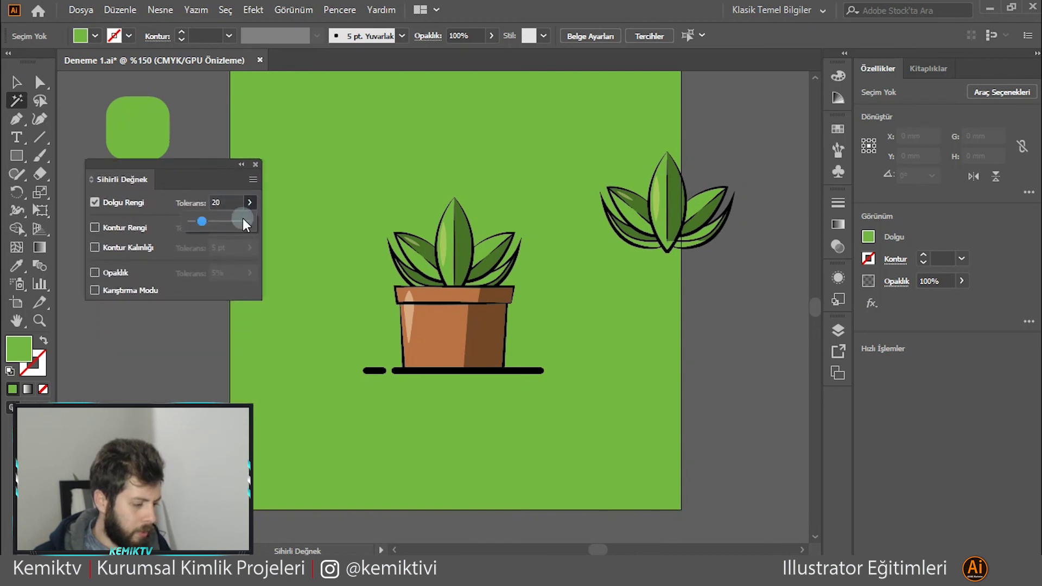
click(659, 204)
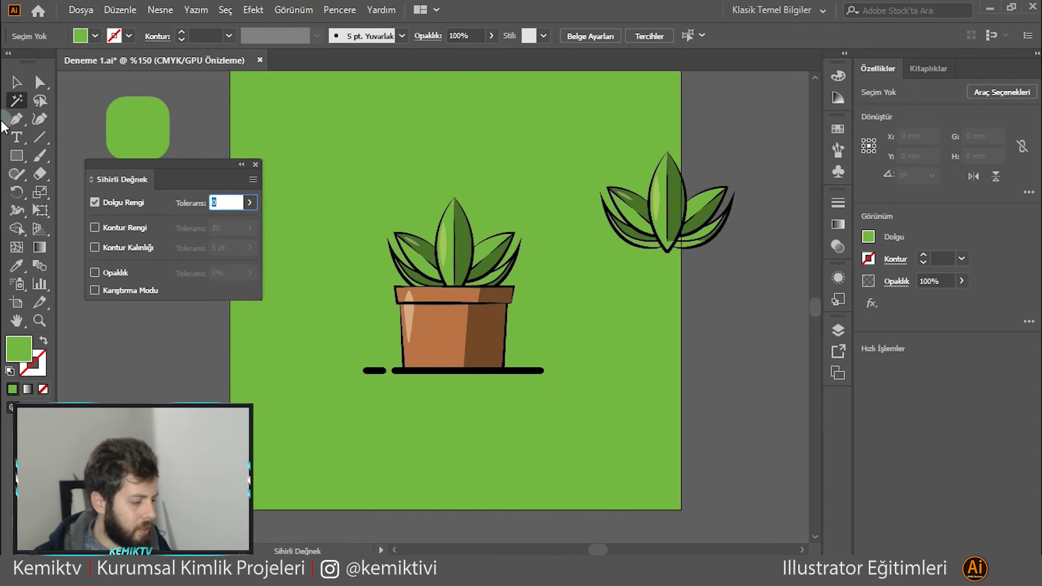
click(631, 171)
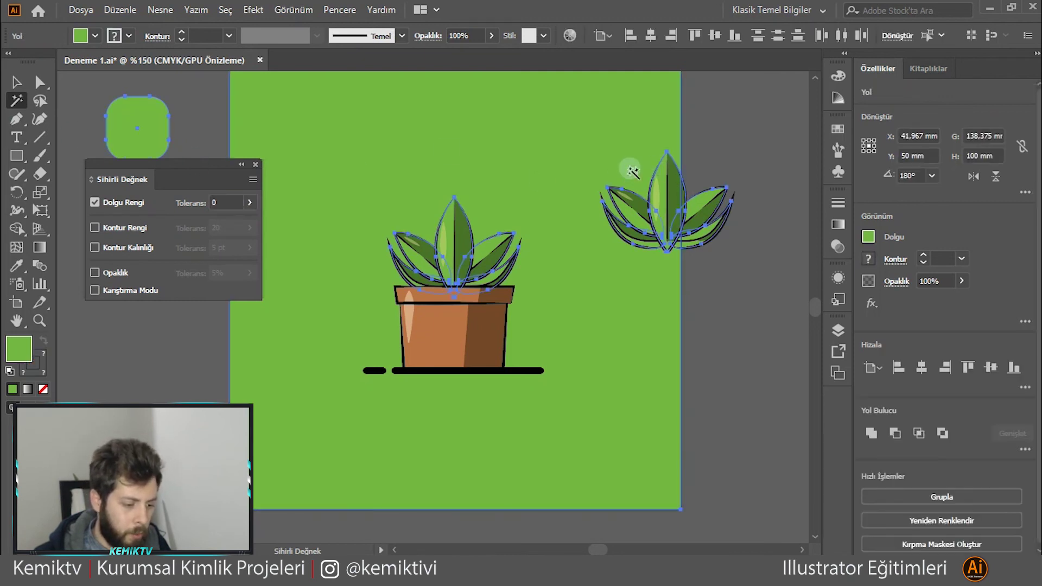
click(17, 82)
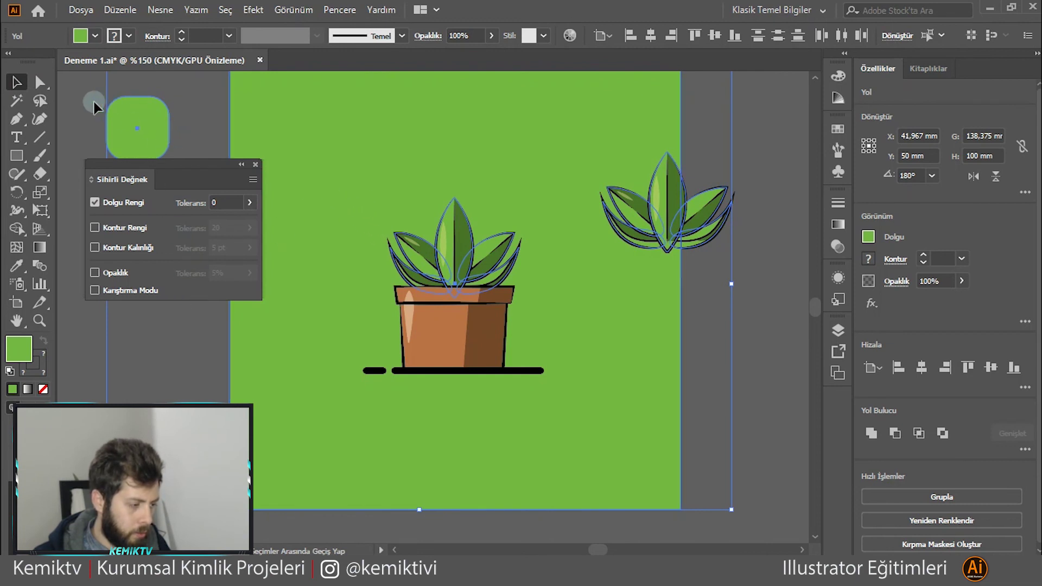
Narrow the selection to the copied leaf cluster and fill it with magenta.
drag(537, 269, 539, 274)
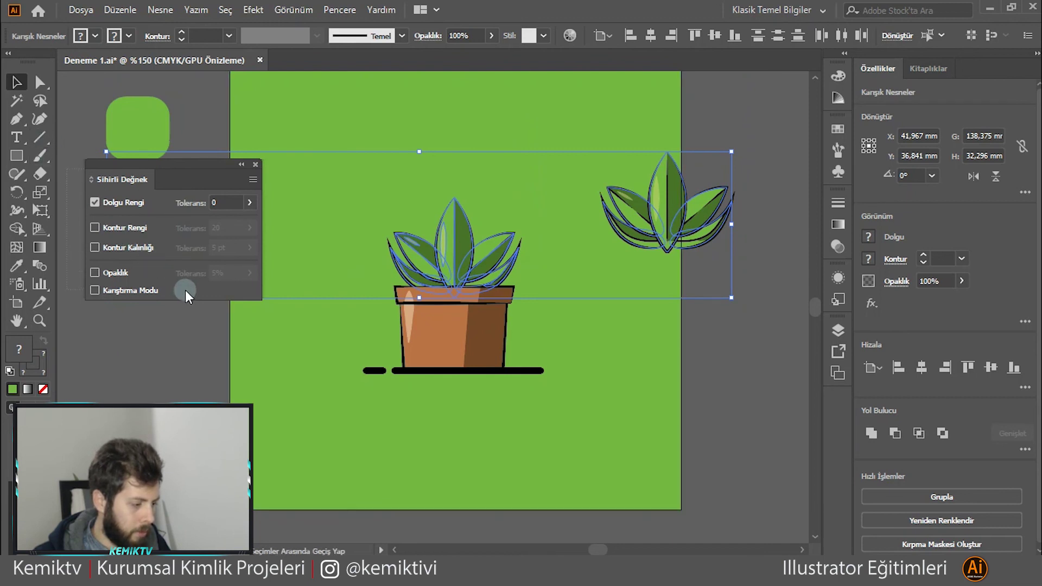
click(422, 276)
shift+click(417, 248)
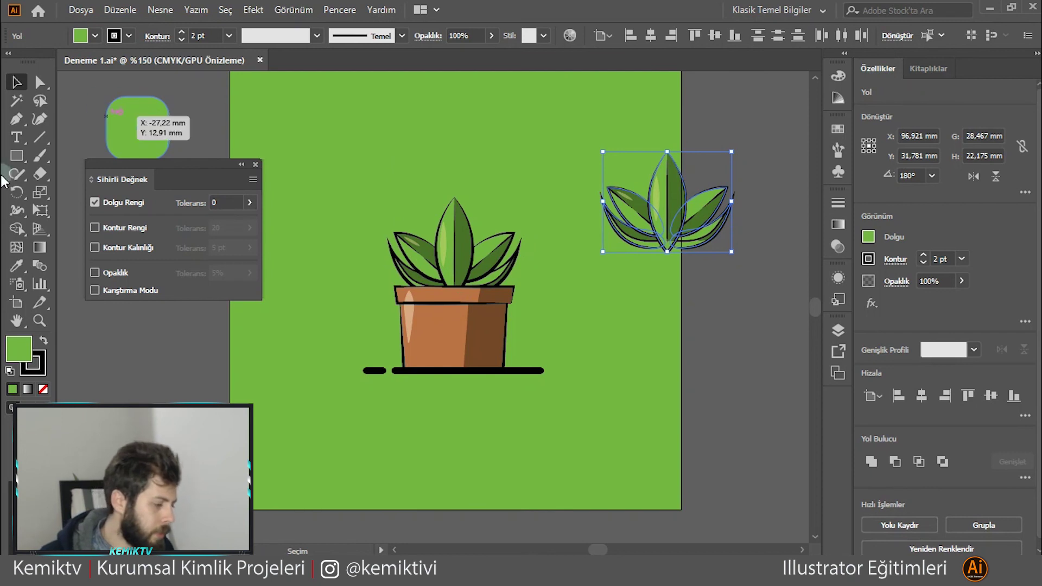
click(94, 36)
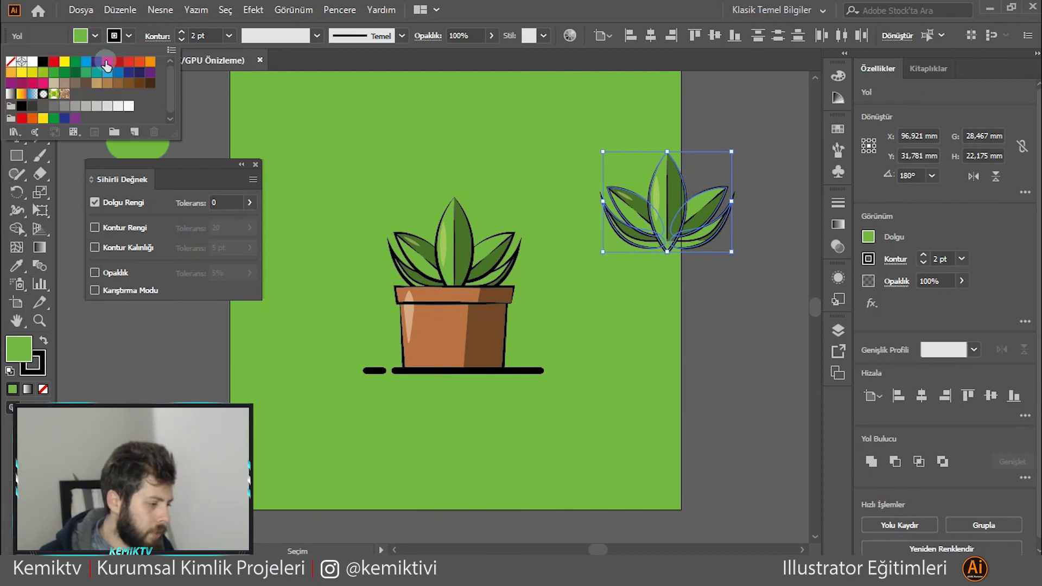
click(107, 61)
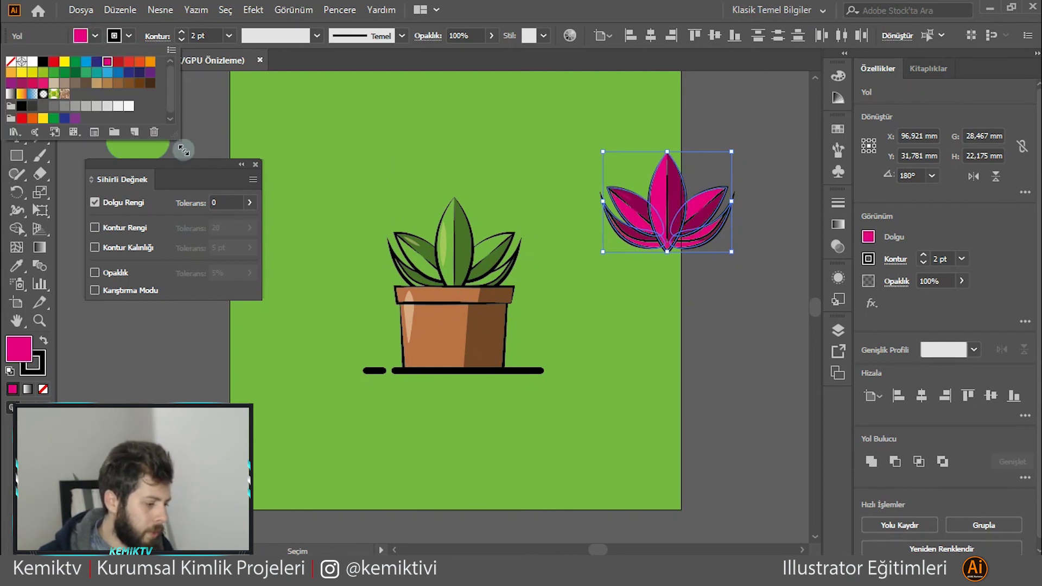
click(255, 164)
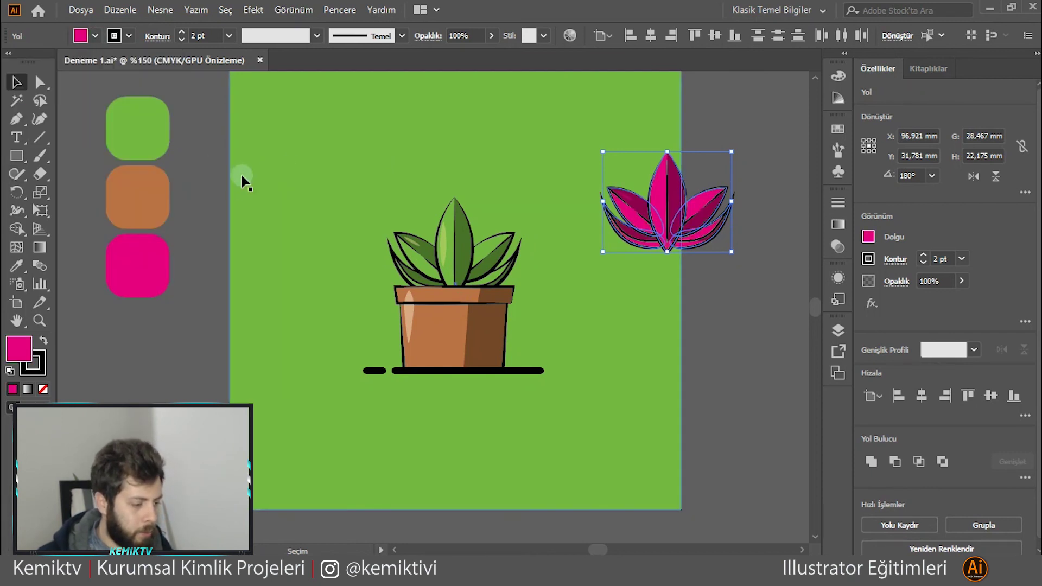
click(742, 299)
click(729, 242)
Shrink the magenta flower, tilt it and place it on the top leaf's tip.
mouse_move(733, 251)
mouse_down()
mouse_move(632, 175)
mouse_move(491, 179)
mouse_up()
scroll(436, 207, up, 3)
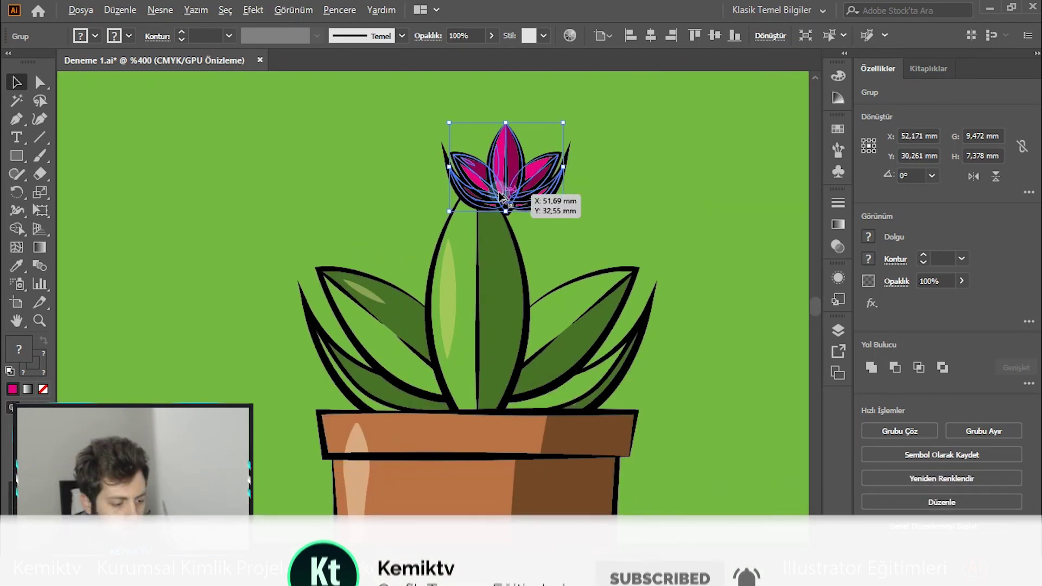
scroll(491, 179, up, 3)
mouse_move(624, 236)
mouse_down()
mouse_move(474, 159)
mouse_move(532, 228)
mouse_up()
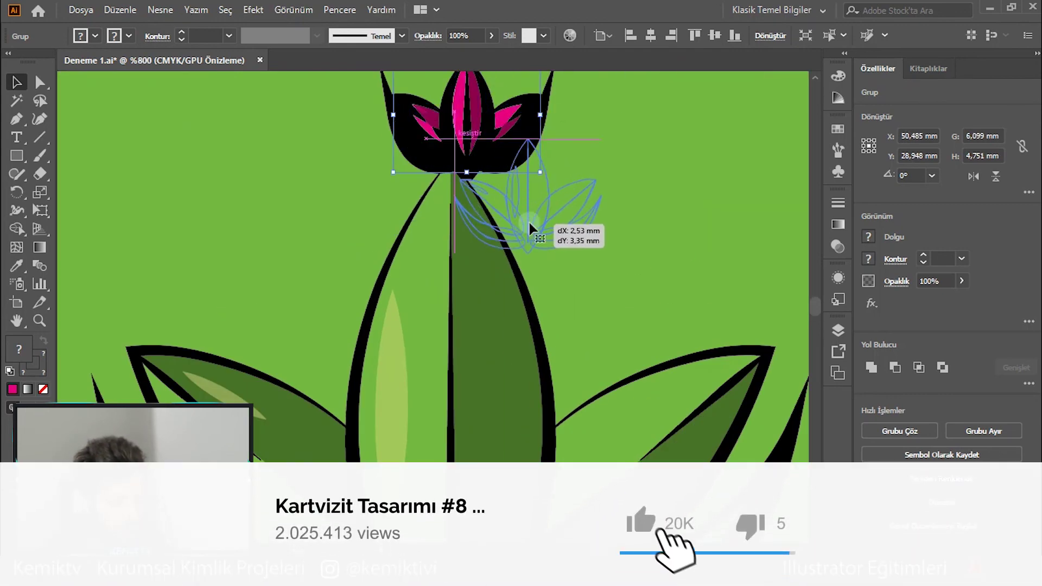
mouse_move(605, 132)
mouse_down()
mouse_move(656, 195)
mouse_move(648, 169)
mouse_up()
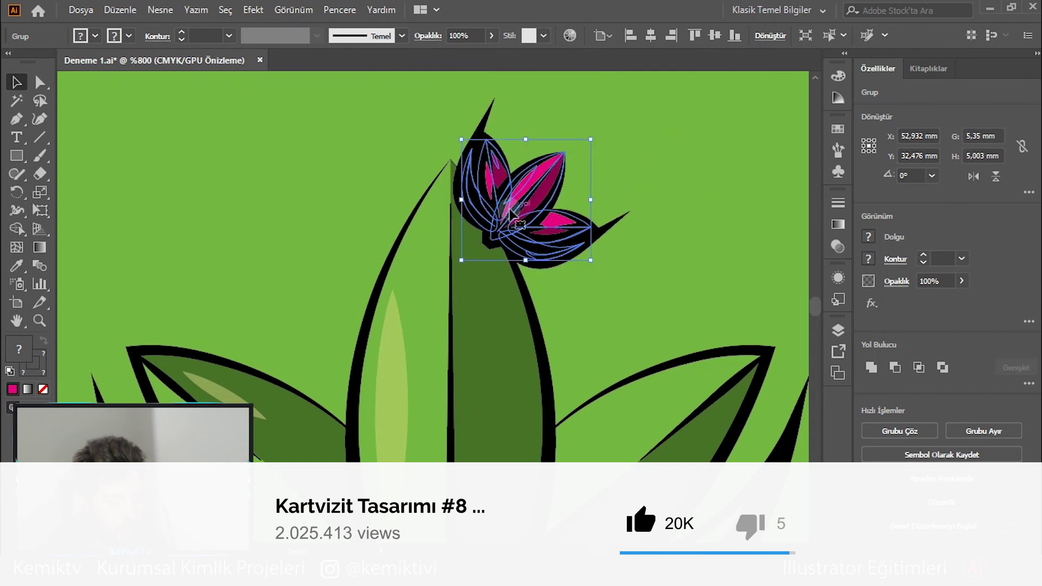
drag(524, 212, 509, 206)
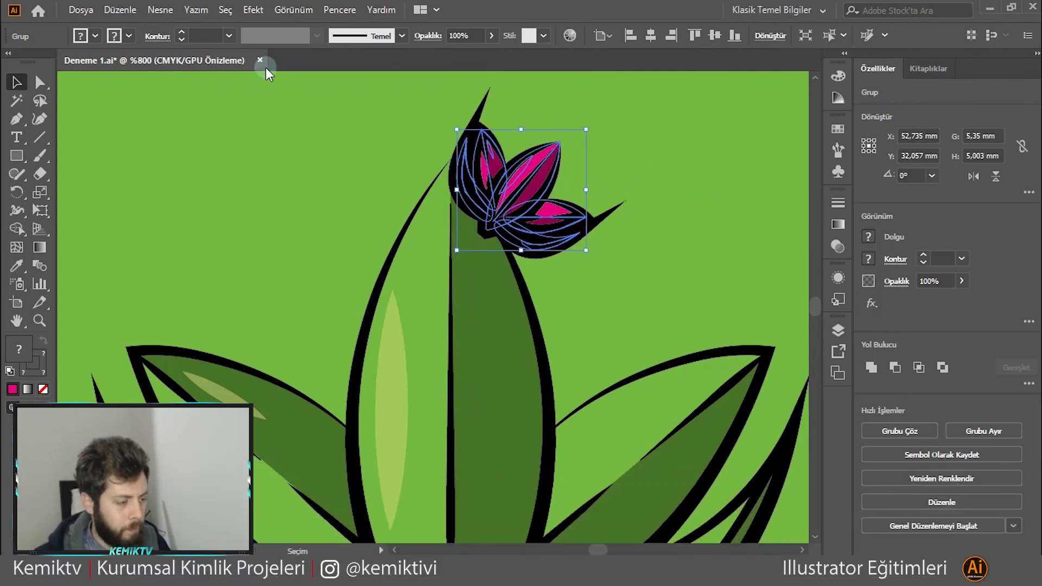
Set the flower's stroke weight to 0,25 pt and recentre the artboard in view.
click(227, 35)
click(254, 52)
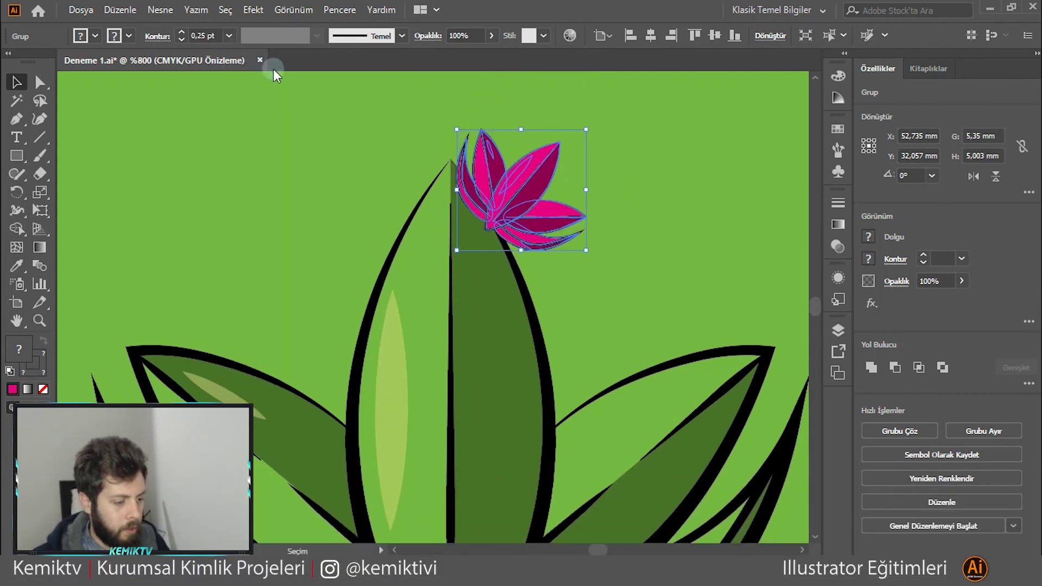
click(229, 35)
click(241, 64)
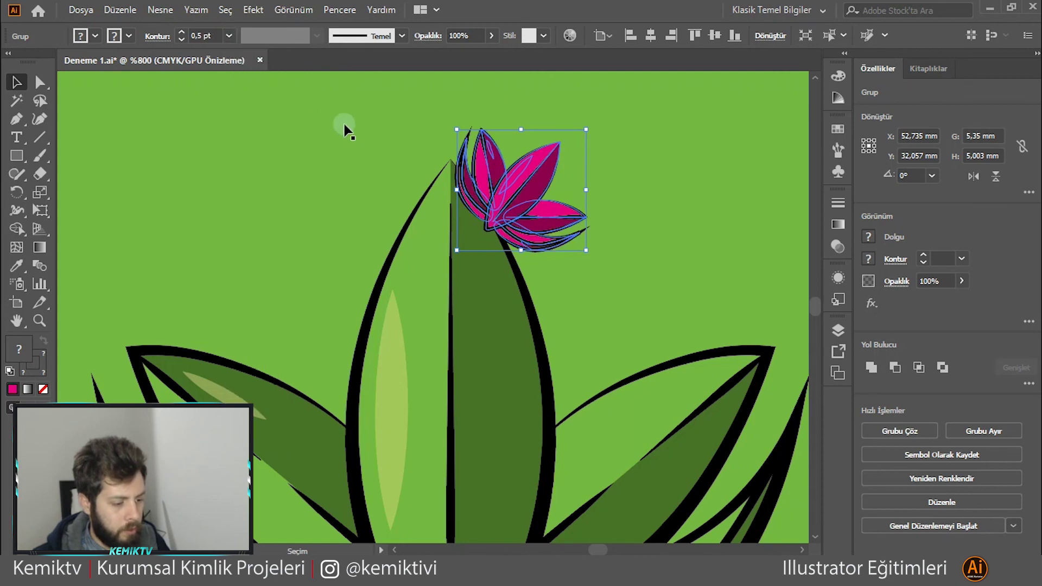
click(347, 136)
click(526, 201)
click(230, 35)
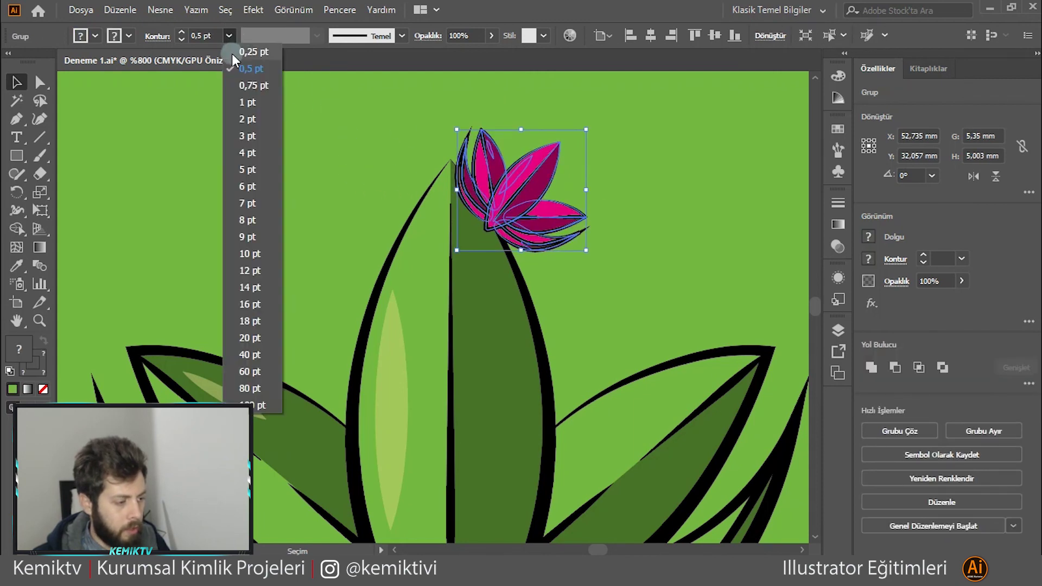
click(404, 204)
scroll(404, 203, down, 3)
scroll(404, 203, down, 3)
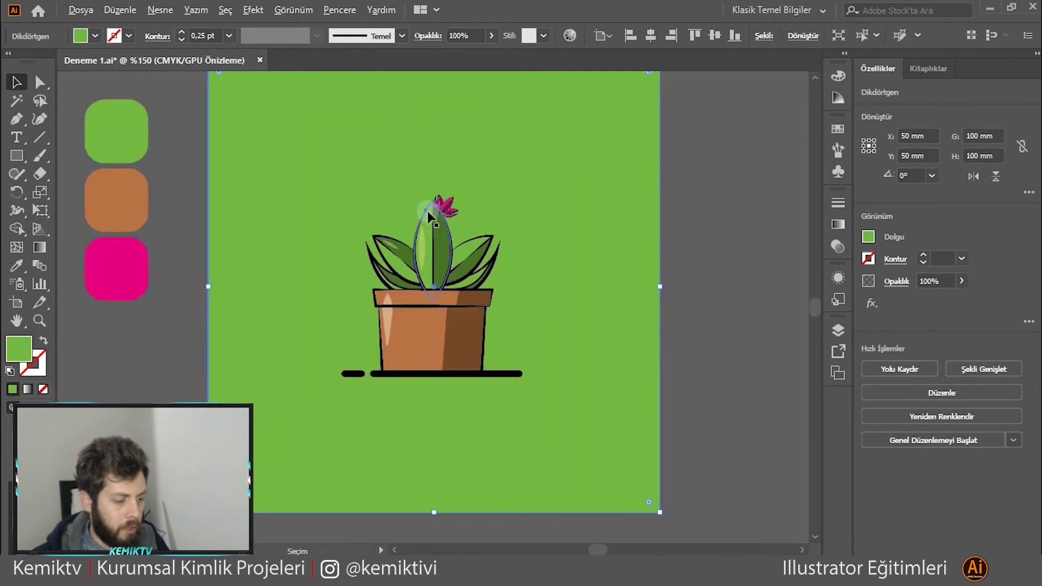
scroll(382, 239, up, 2)
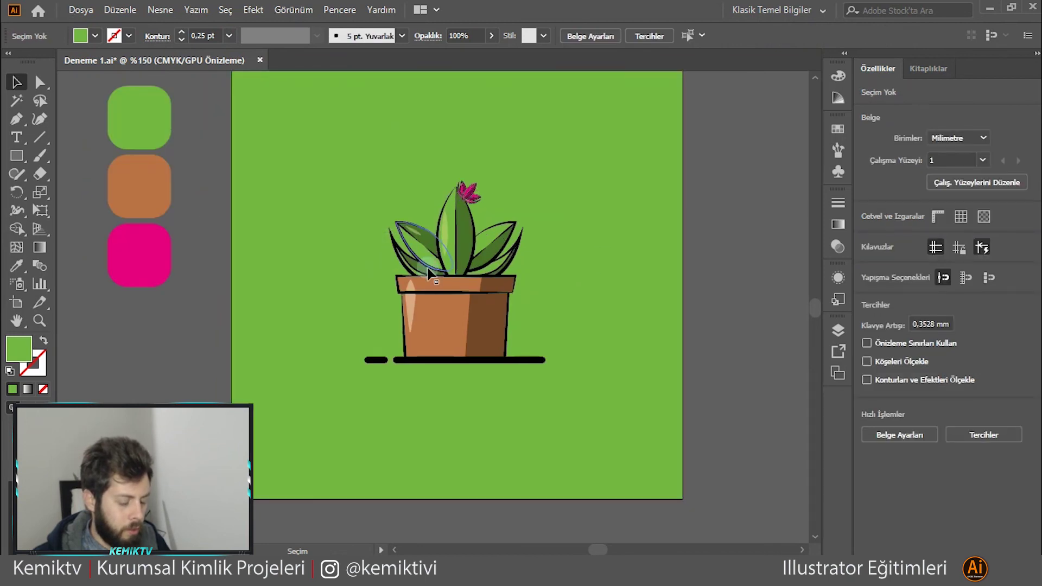
drag(422, 303, 416, 311)
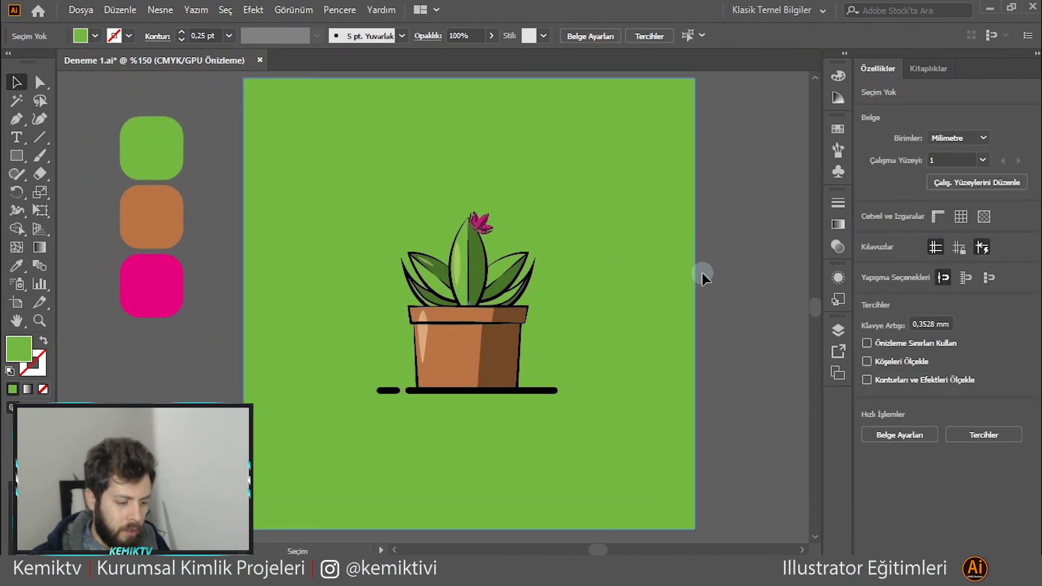